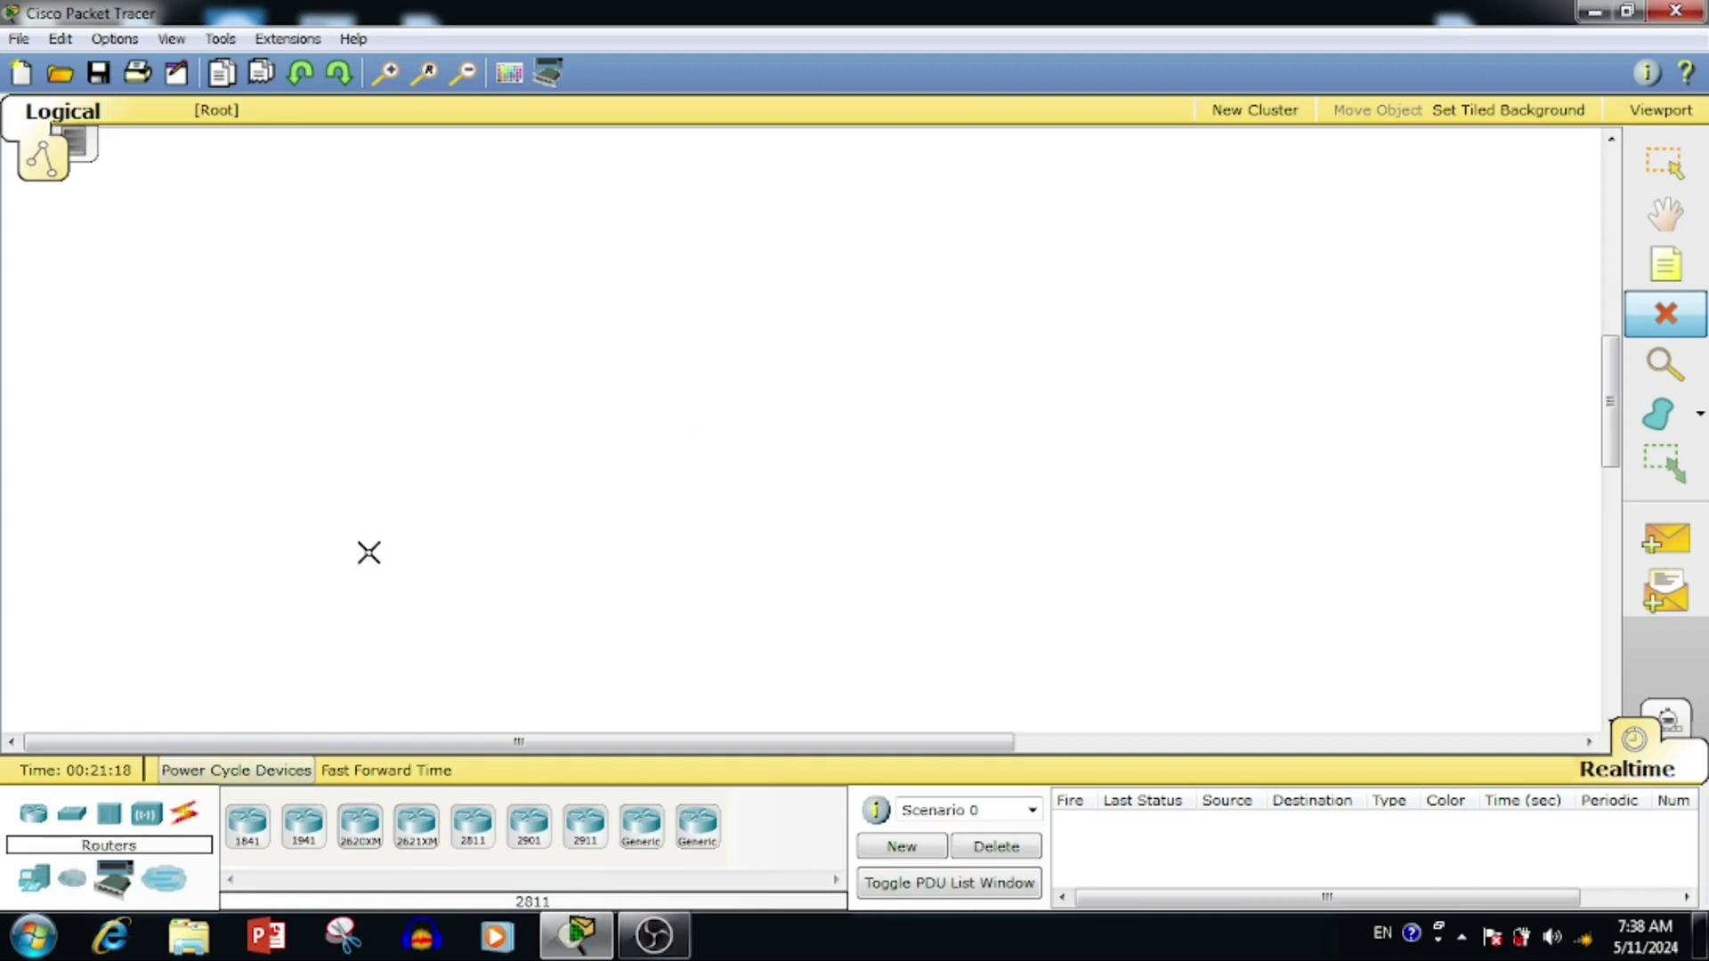
# Place a 2811 router in the upper middle of the workspace and check its configuration settings.
pyautogui.press('Escape')
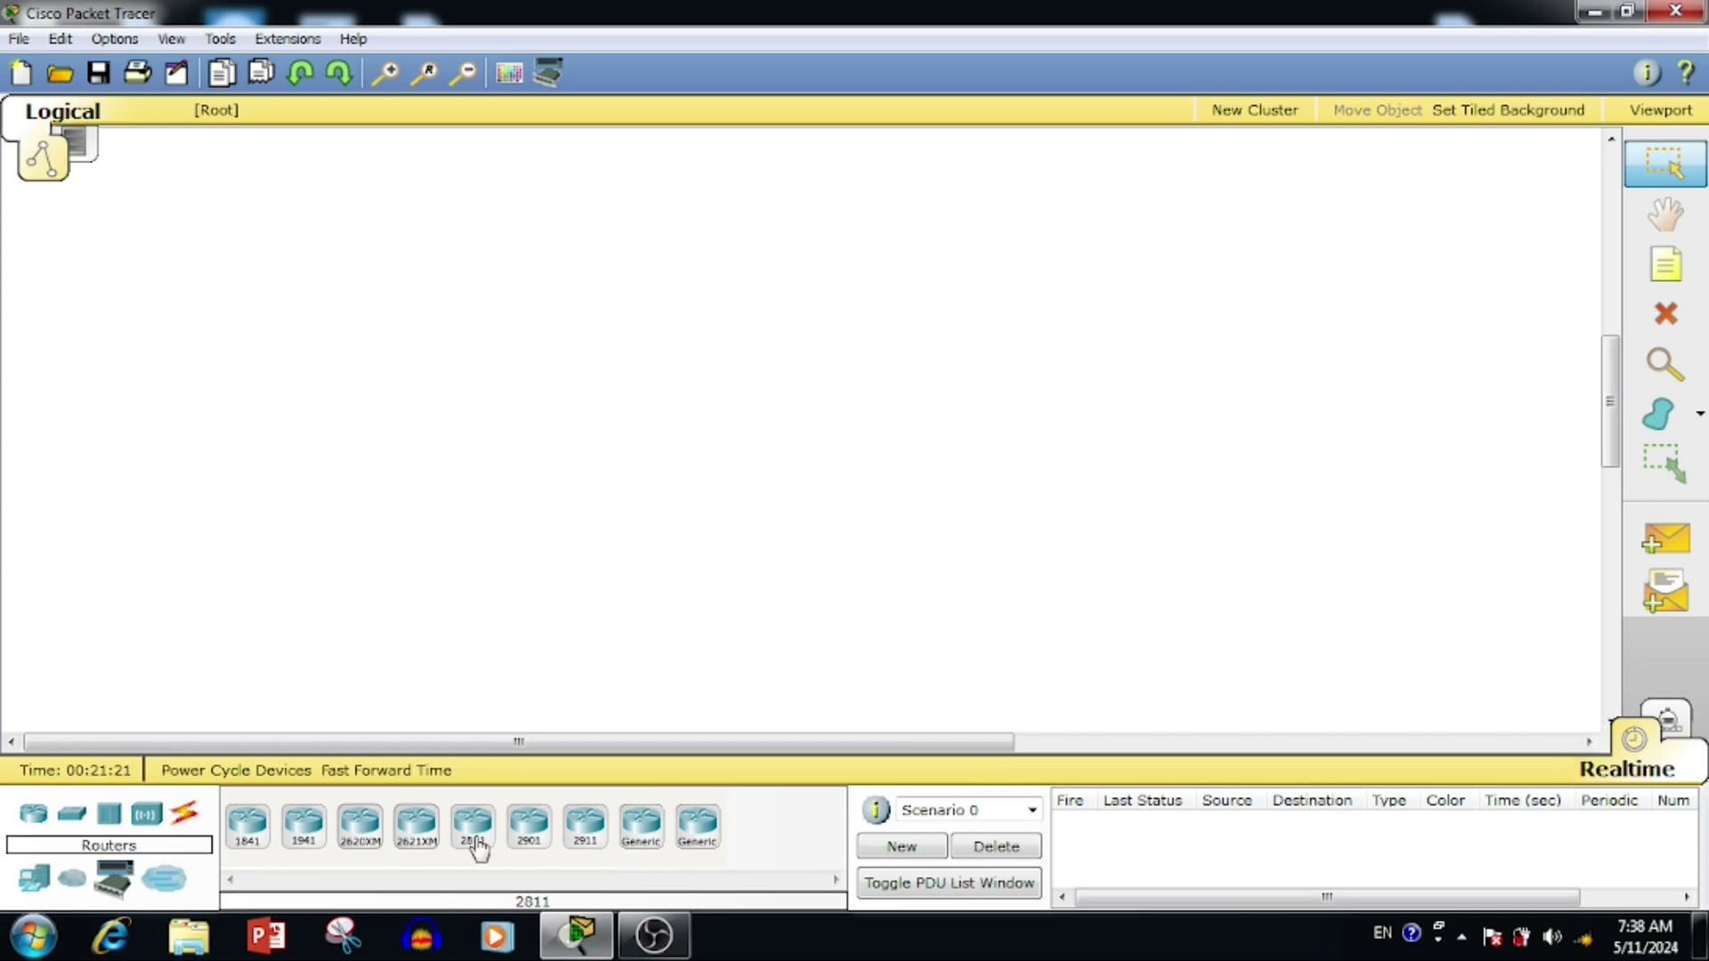
pyautogui.moveTo(474, 828); pyautogui.dragTo(837, 291)
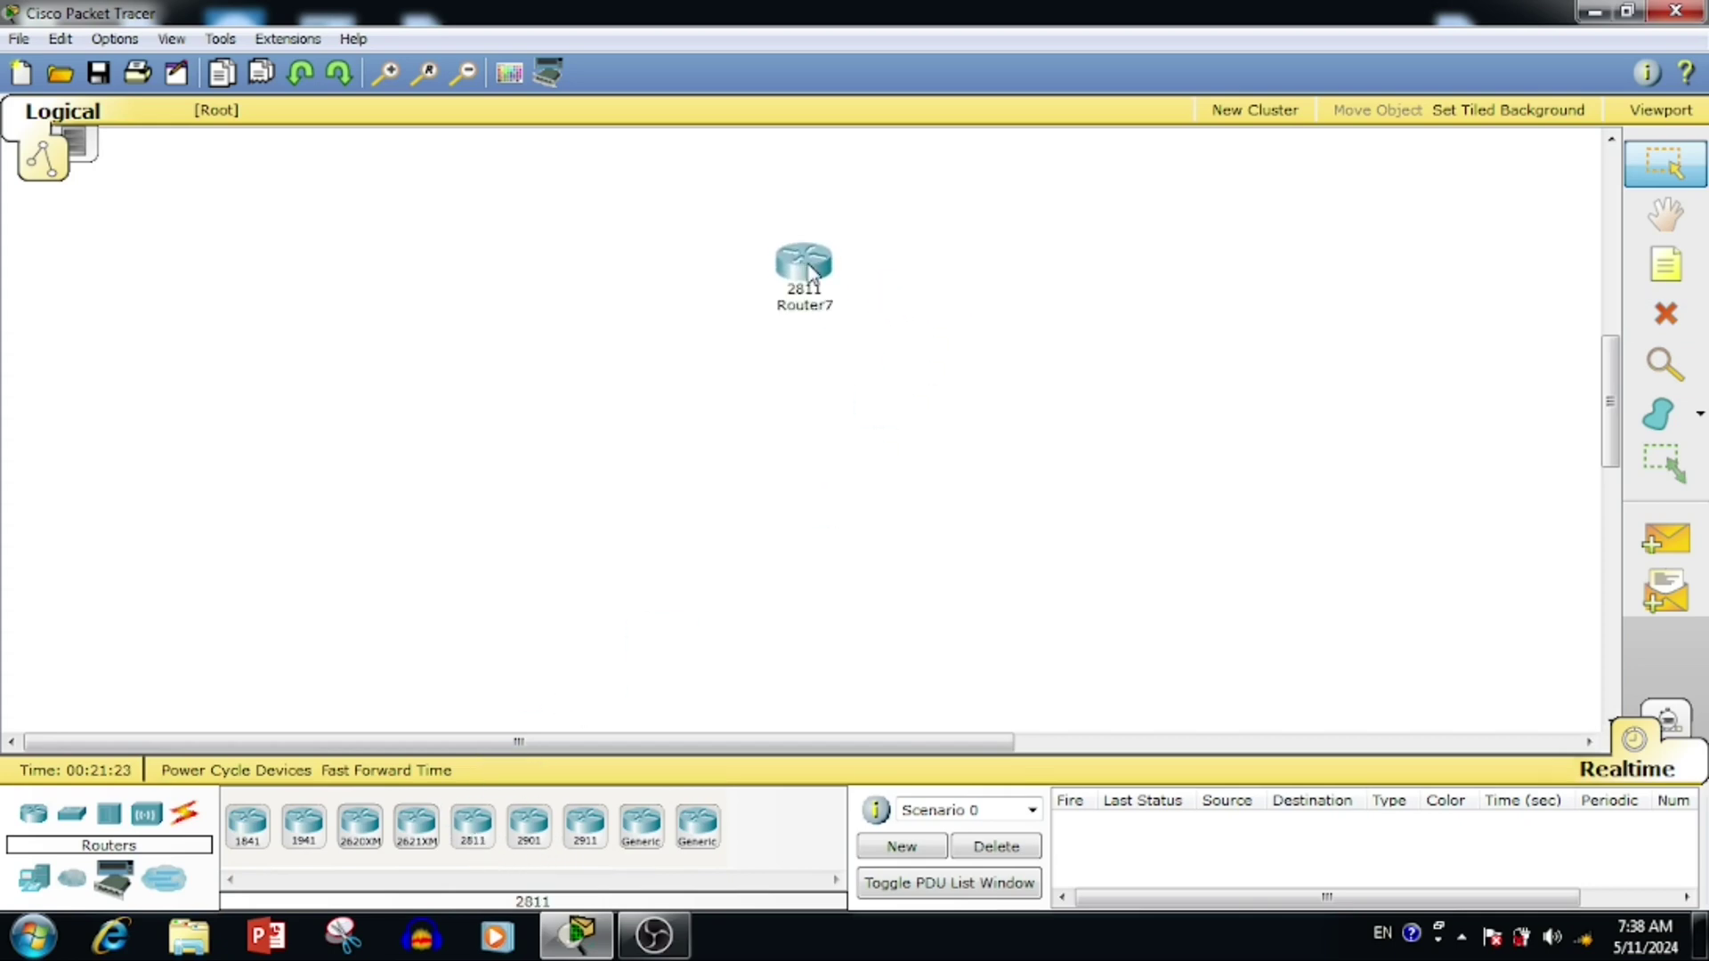
pyautogui.click(810, 271)
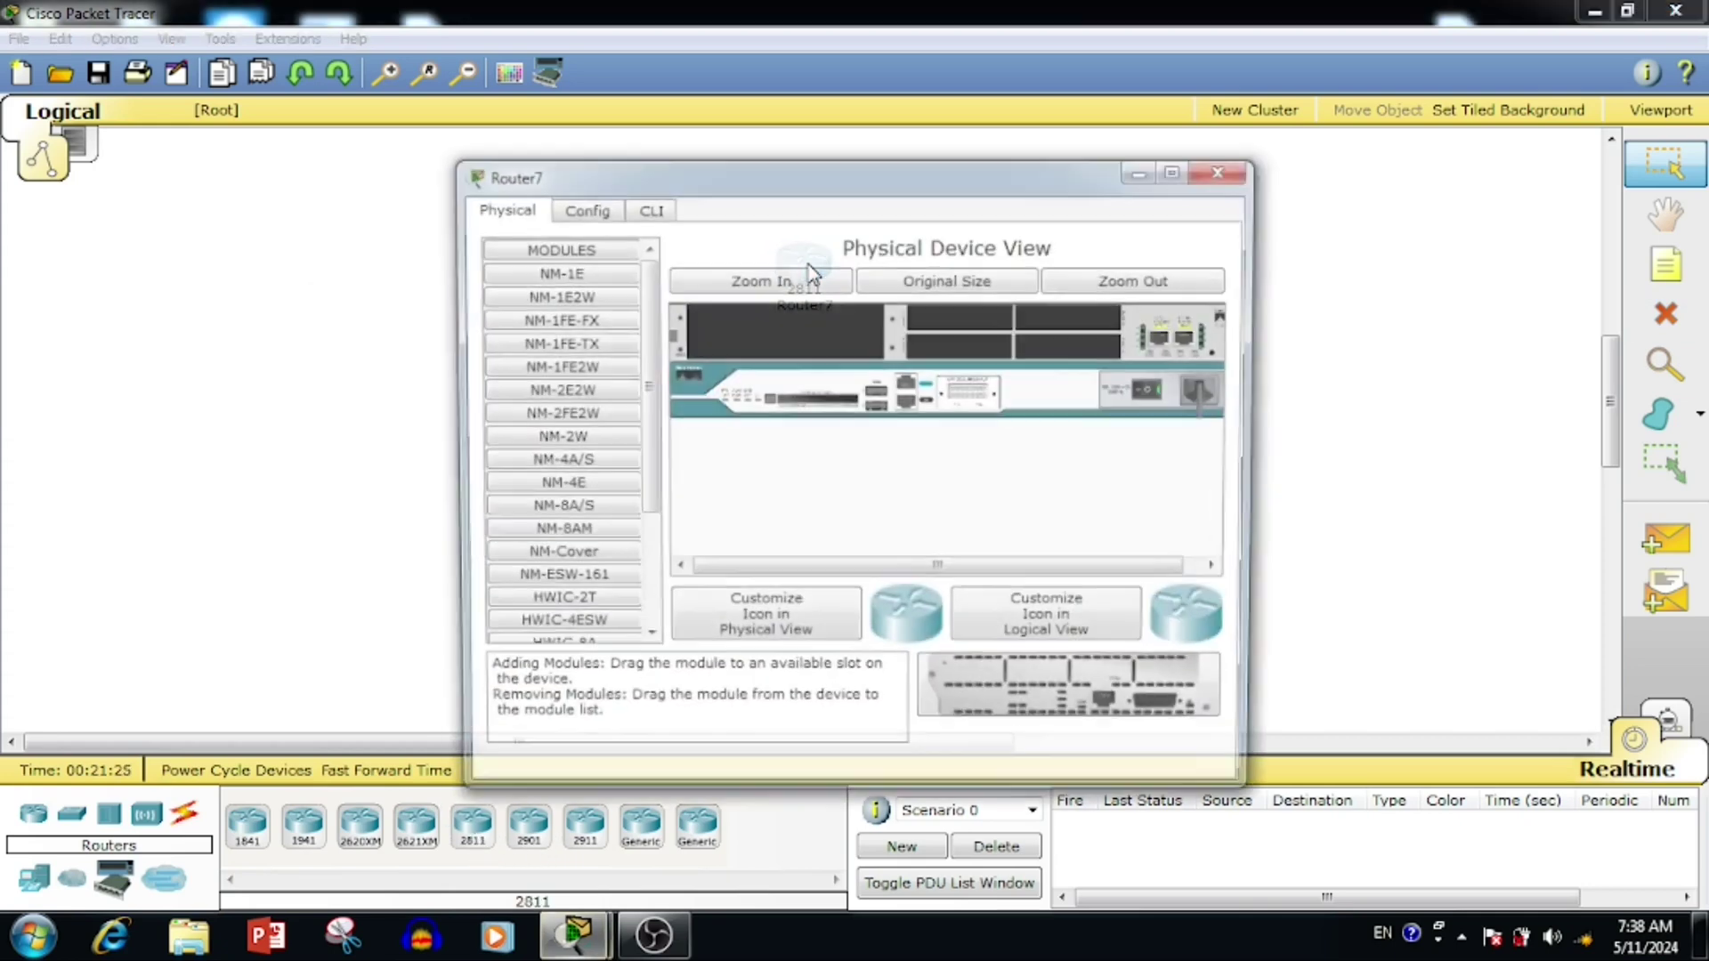
pyautogui.click(598, 209)
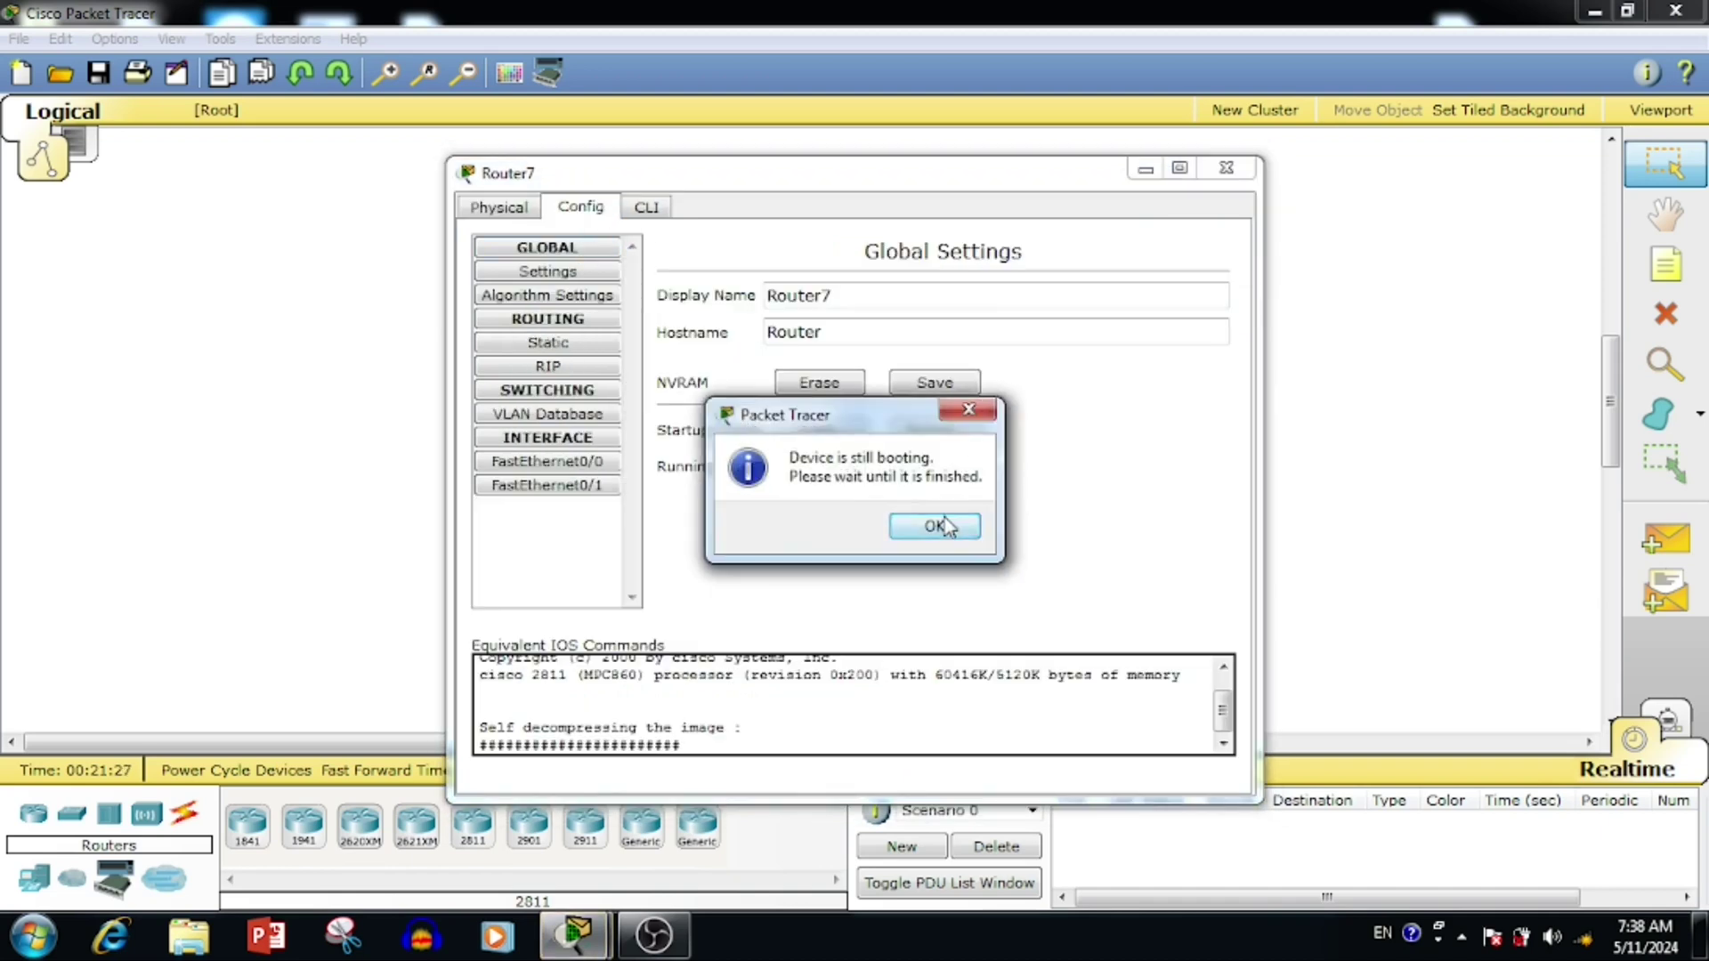
pyautogui.click(937, 524)
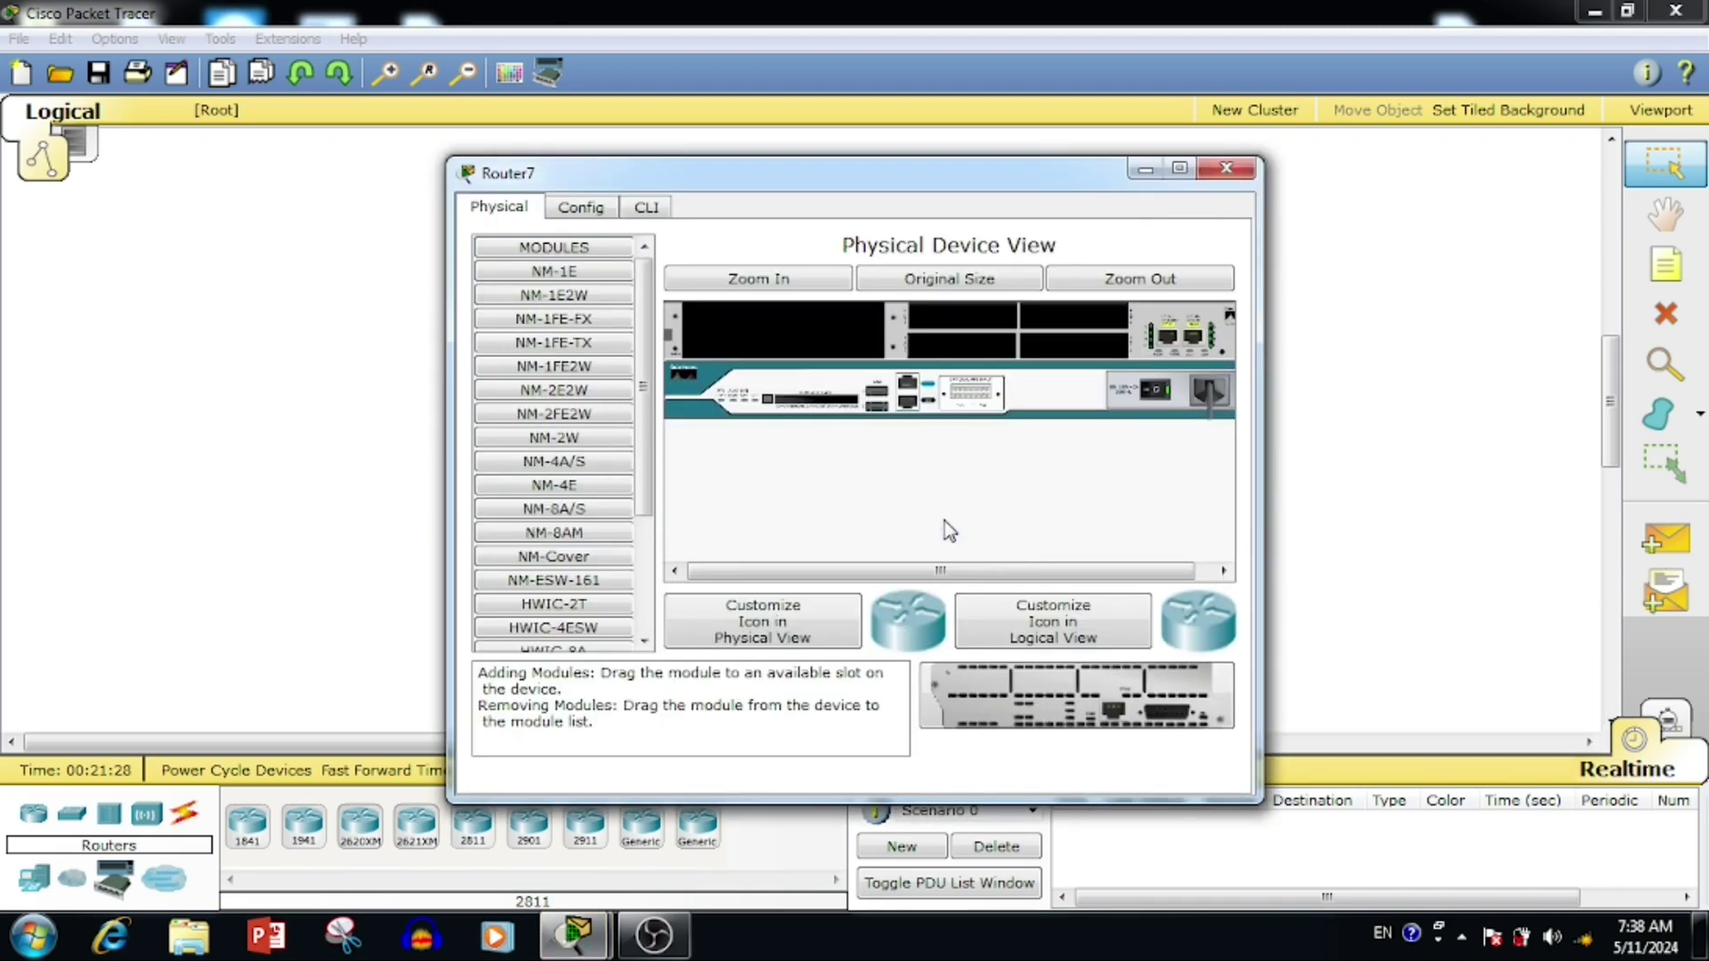
pyautogui.click(1227, 169)
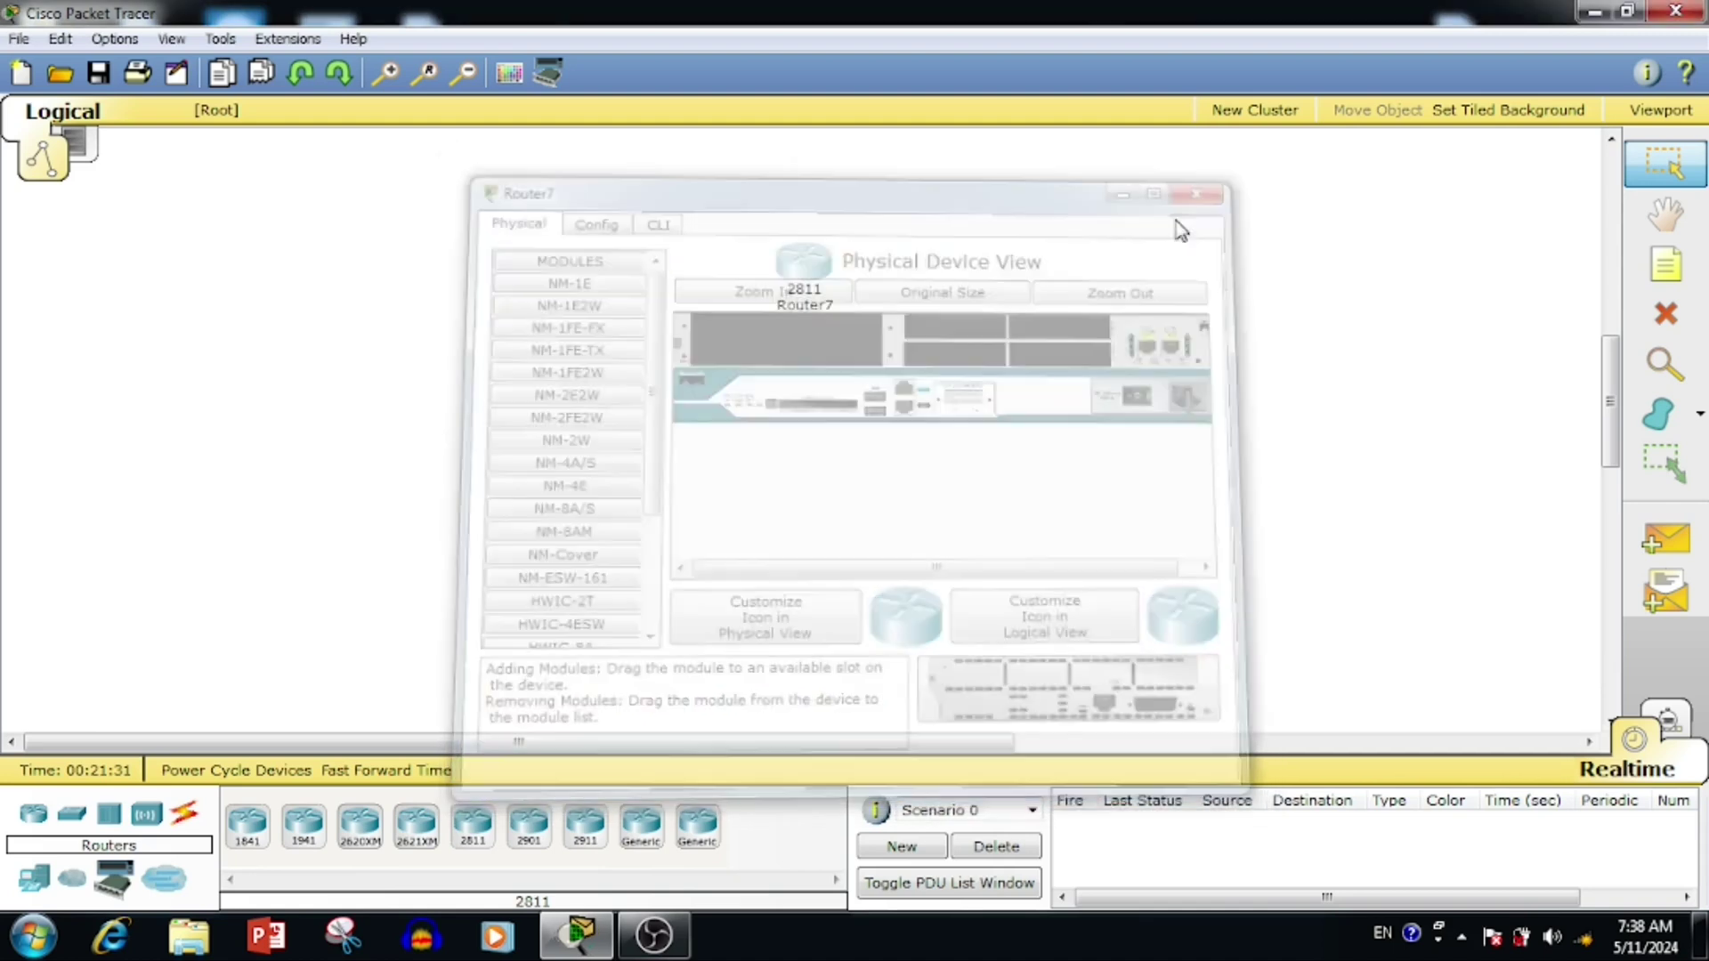
# Rename the 2811 router as Router1.
pyautogui.click(823, 308)
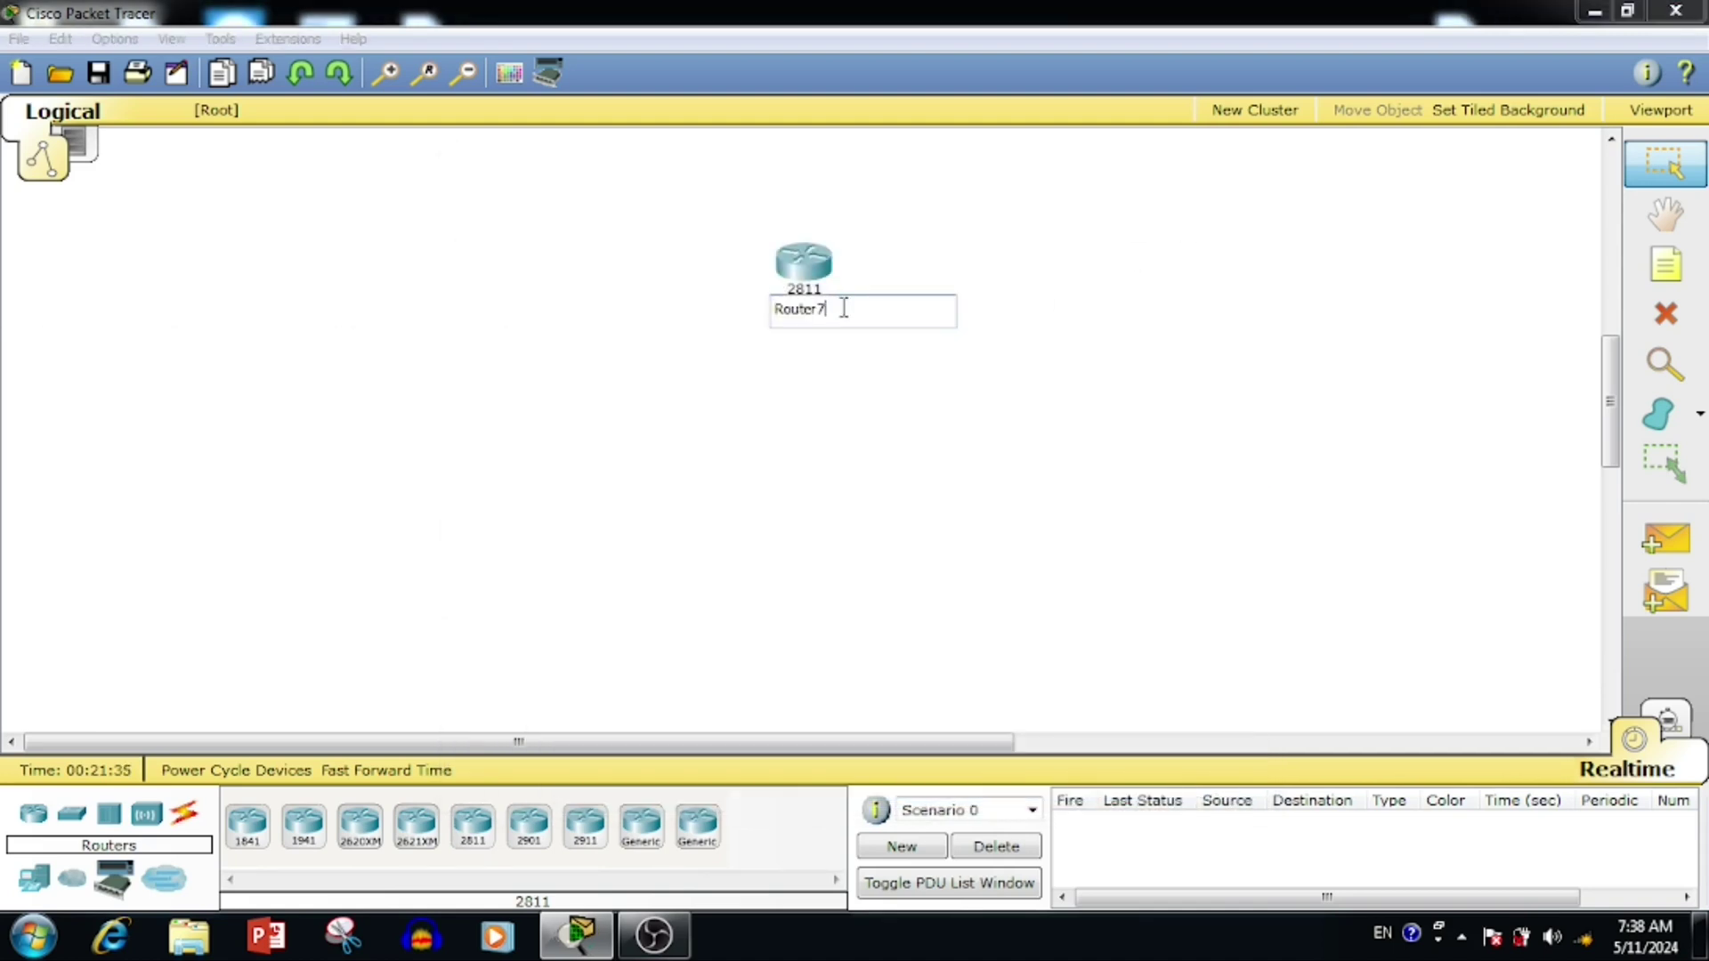
pyautogui.press('BackSpace')
pyautogui.write('1')
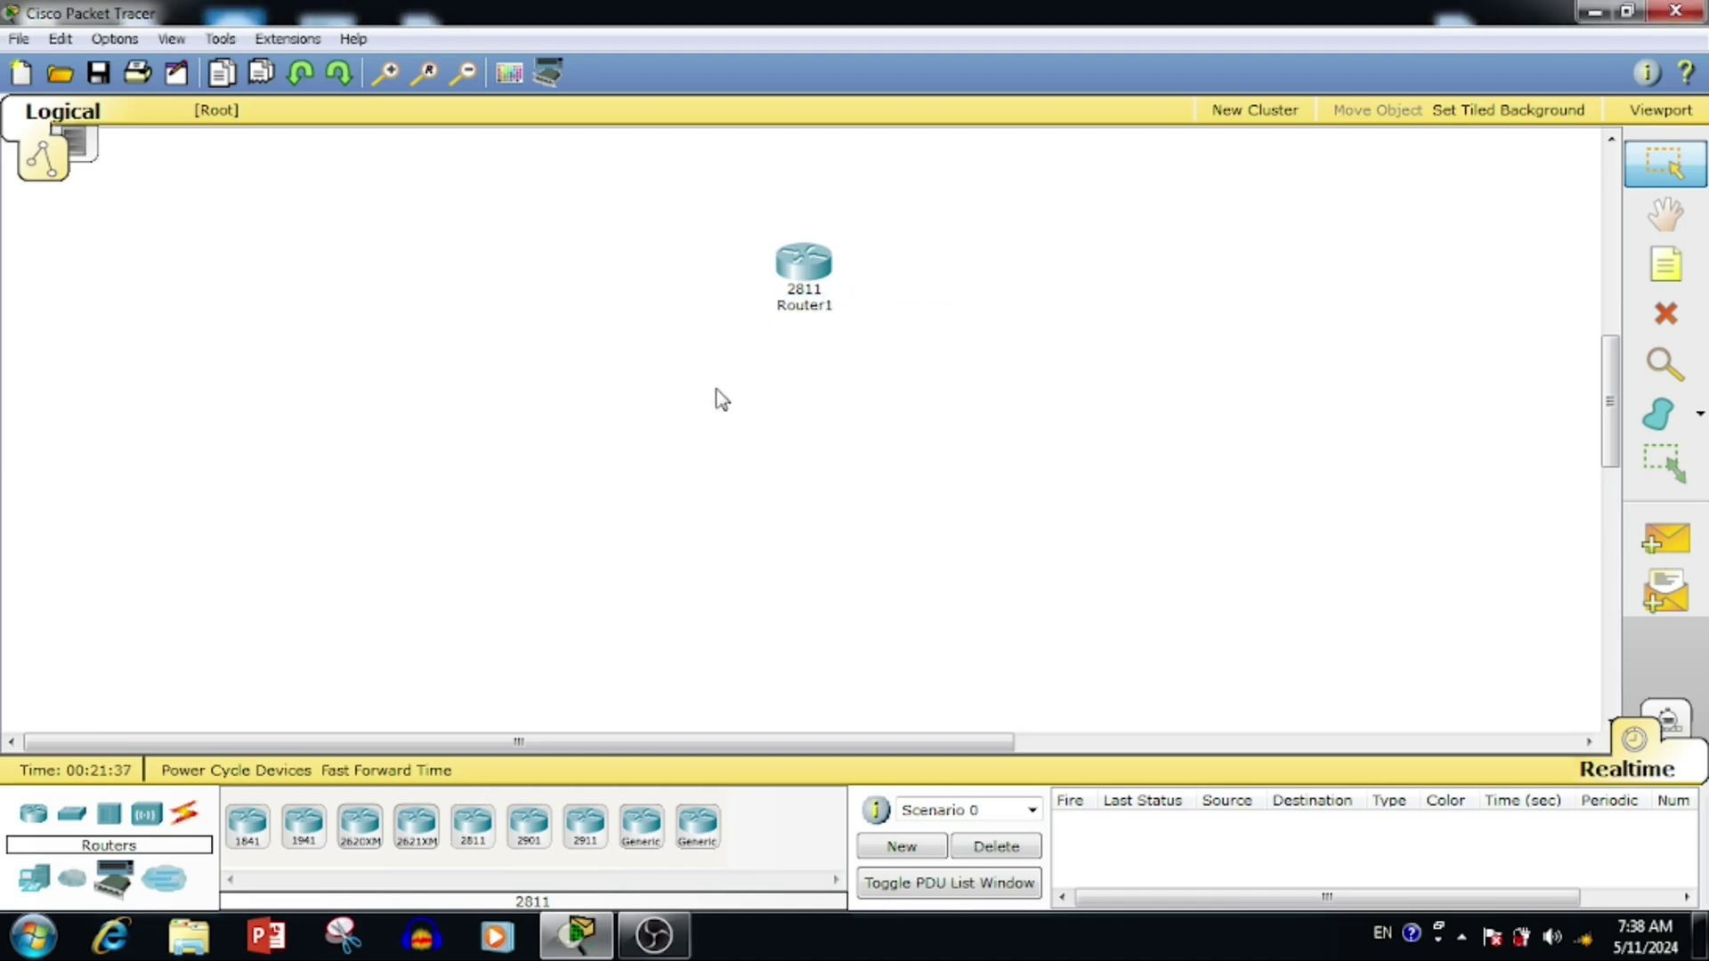
# Add a 2950-24 switch below the 1841 router and a generic PC below and left of the switch.
pyautogui.click(247, 827)
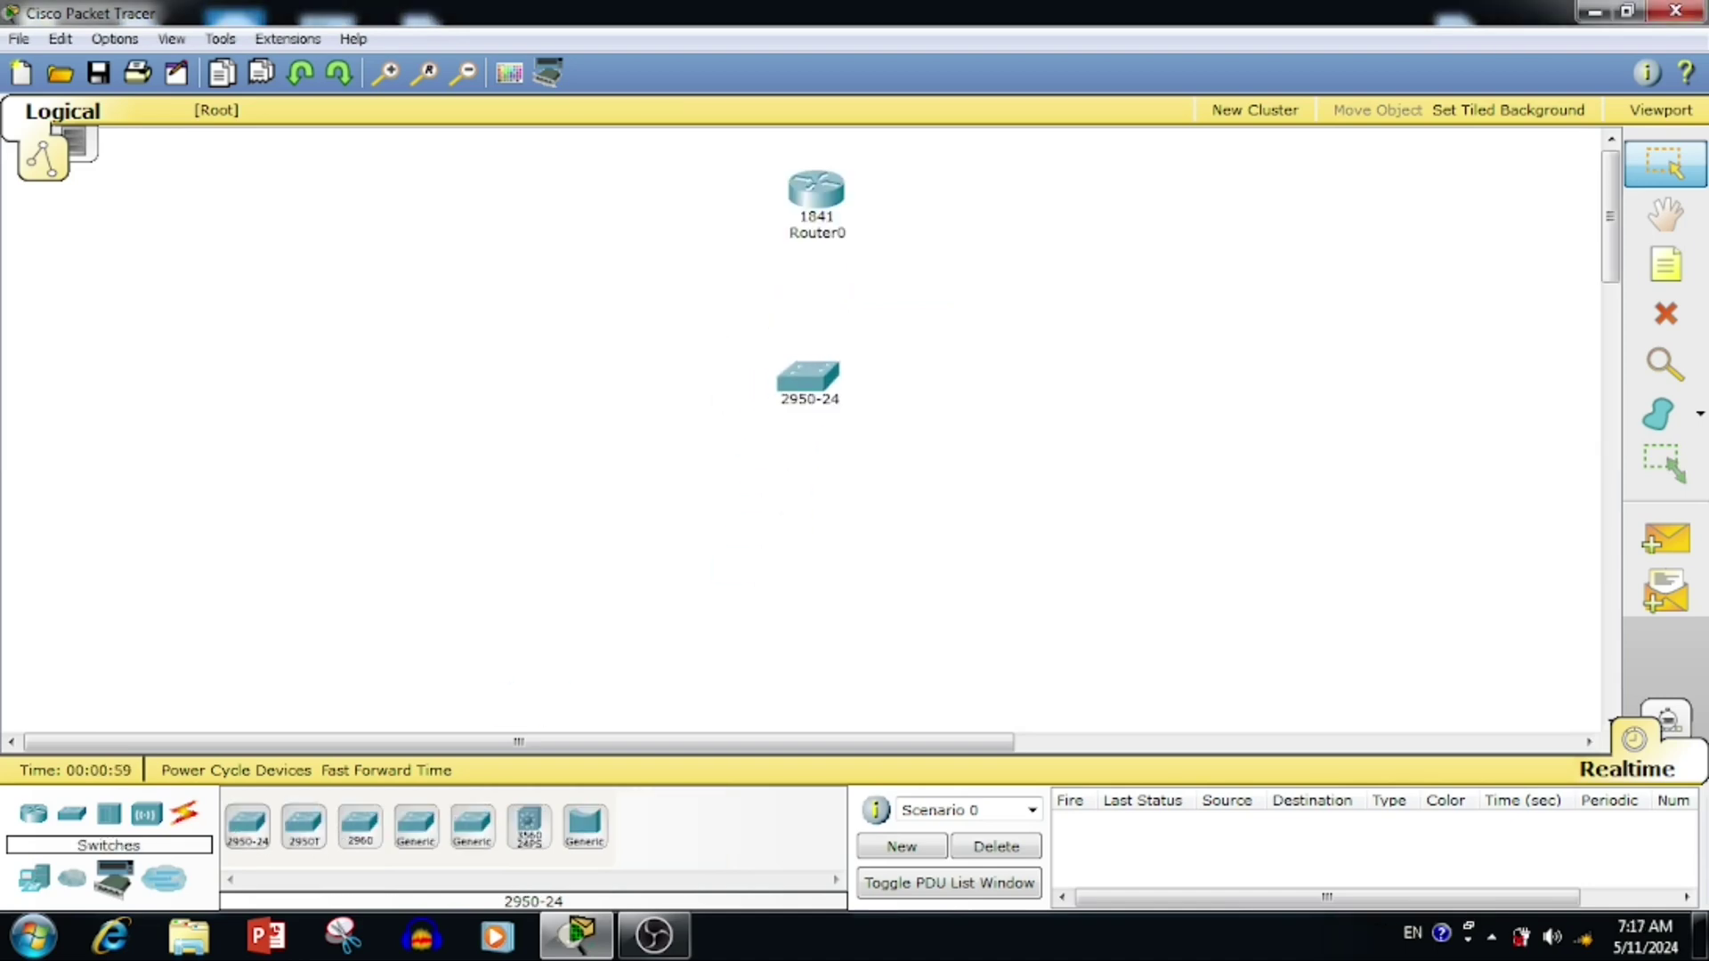
pyautogui.click(808, 378)
pyautogui.click(33, 879)
pyautogui.click(247, 826)
pyautogui.click(548, 575)
# Add two 7960 IP phones below the switch, shift the second one closer to it, and place a second PC beneath that phone.
pyautogui.click(473, 826)
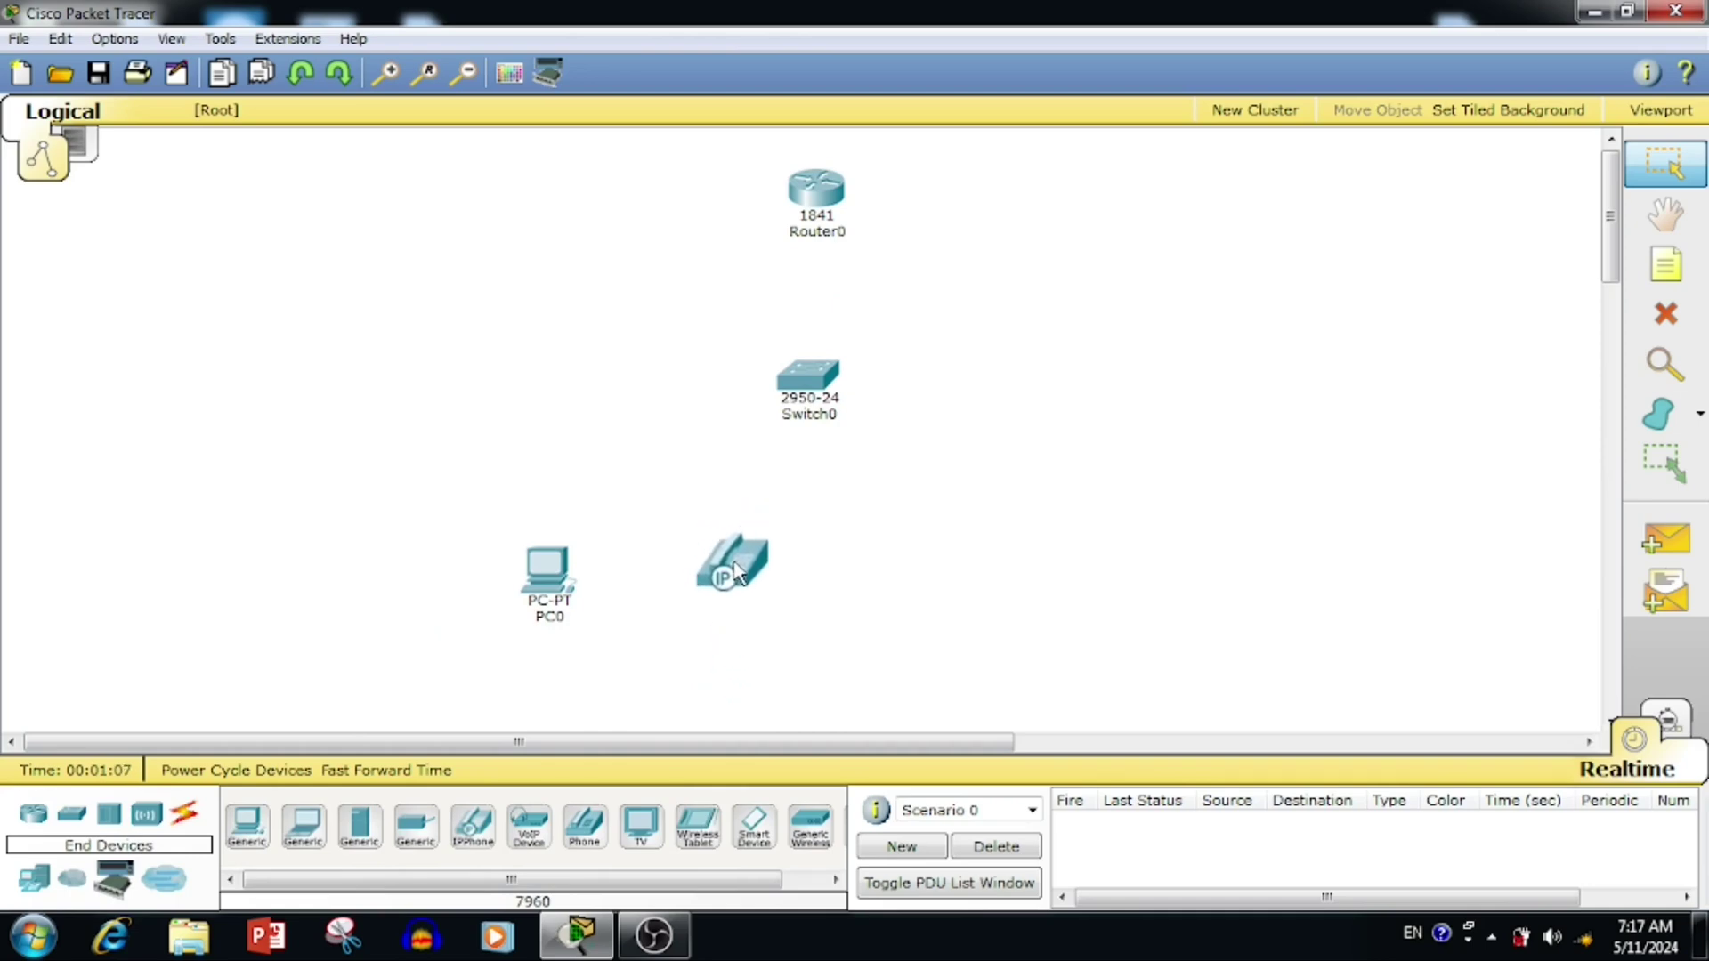
pyautogui.click(739, 583)
pyautogui.click(472, 826)
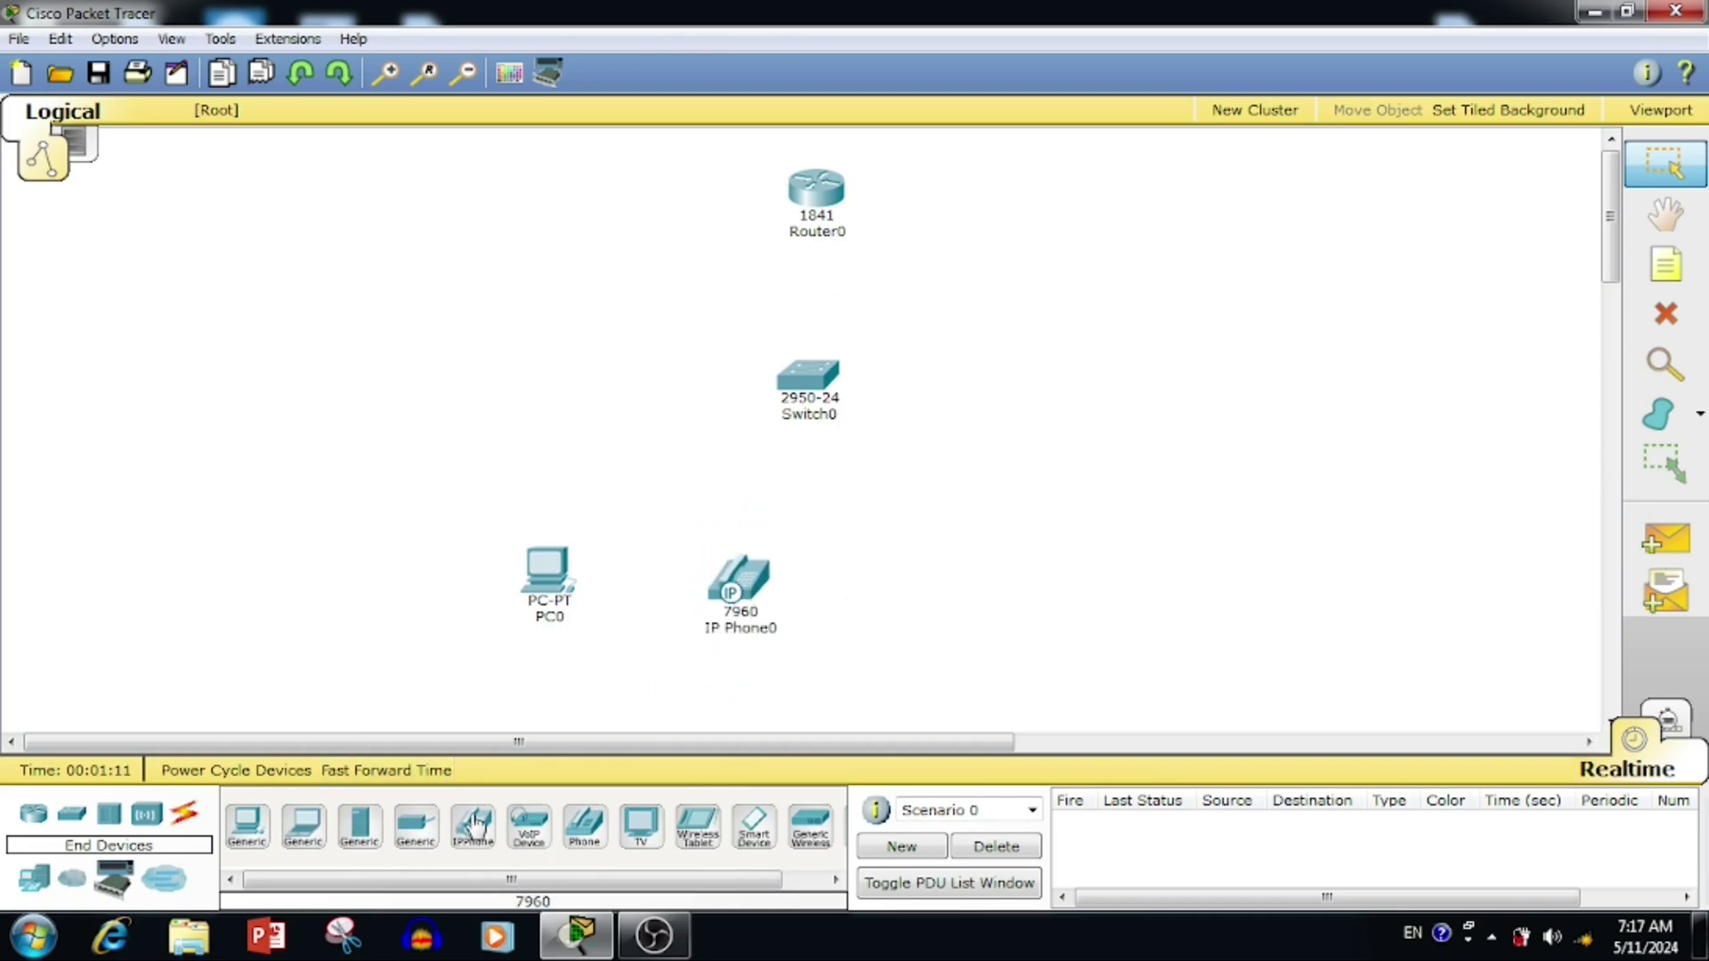
pyautogui.click(920, 579)
pyautogui.scroll(-1, 1175, 573)
pyautogui.moveTo(926, 508); pyautogui.dragTo(897, 398)
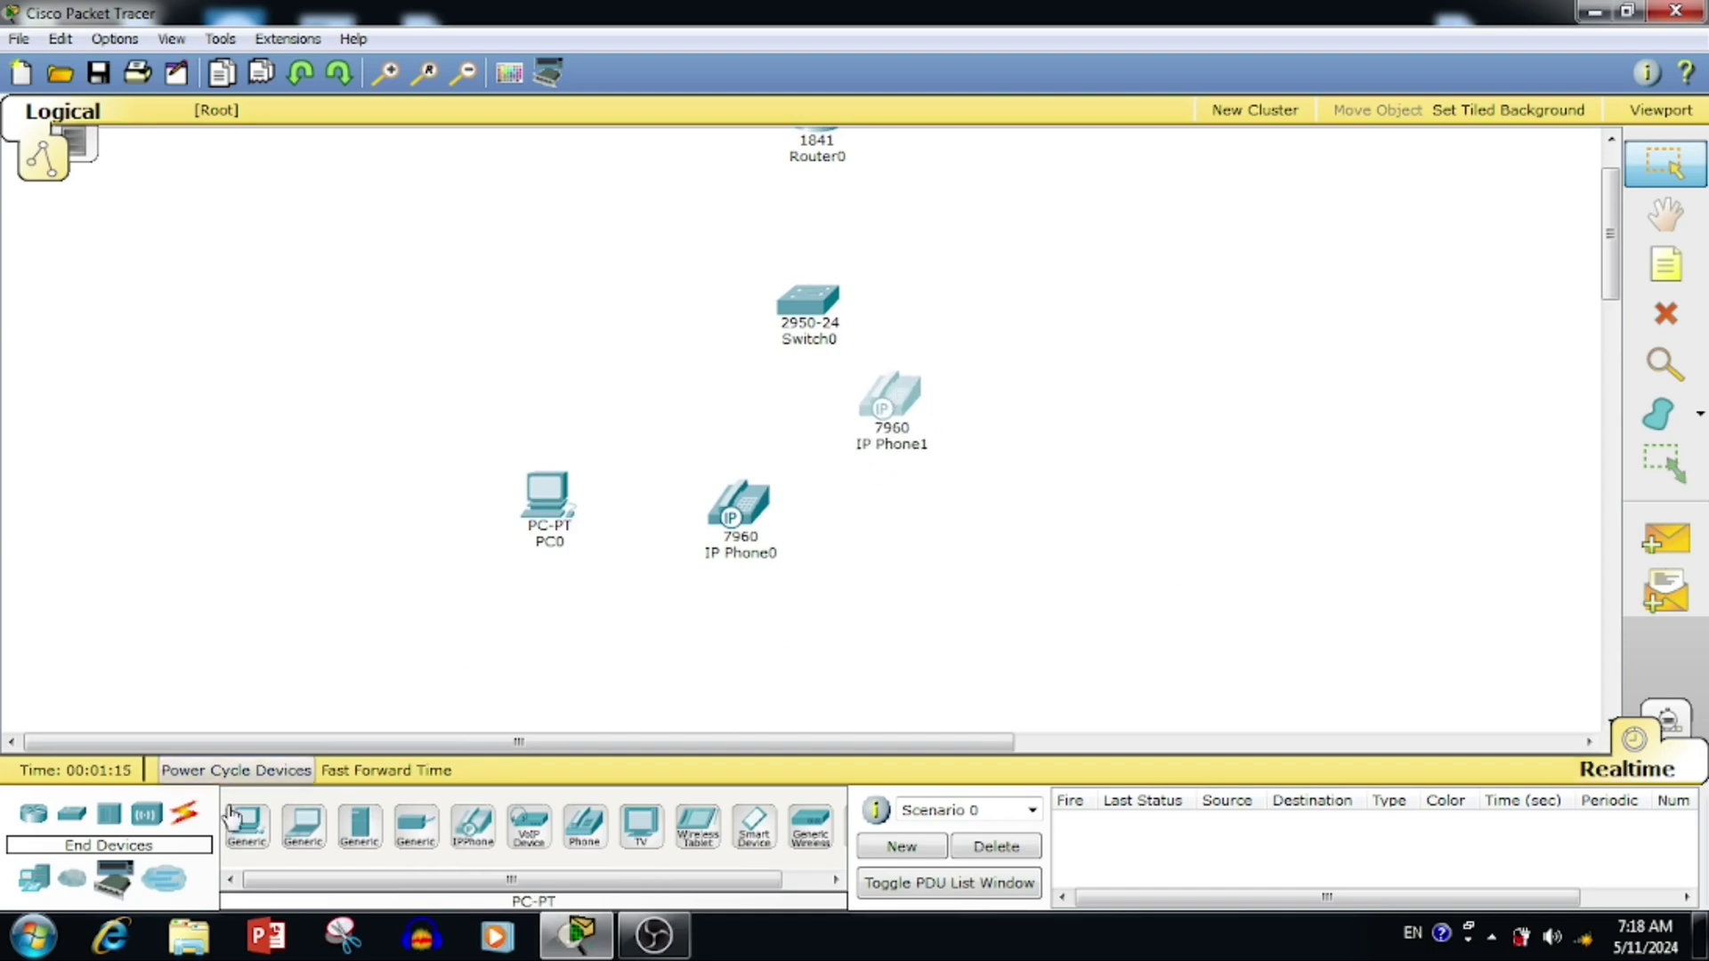
pyautogui.keyDown('ctrl'); pyautogui.click(247, 826); pyautogui.keyUp('ctrl')
pyautogui.click(935, 534)
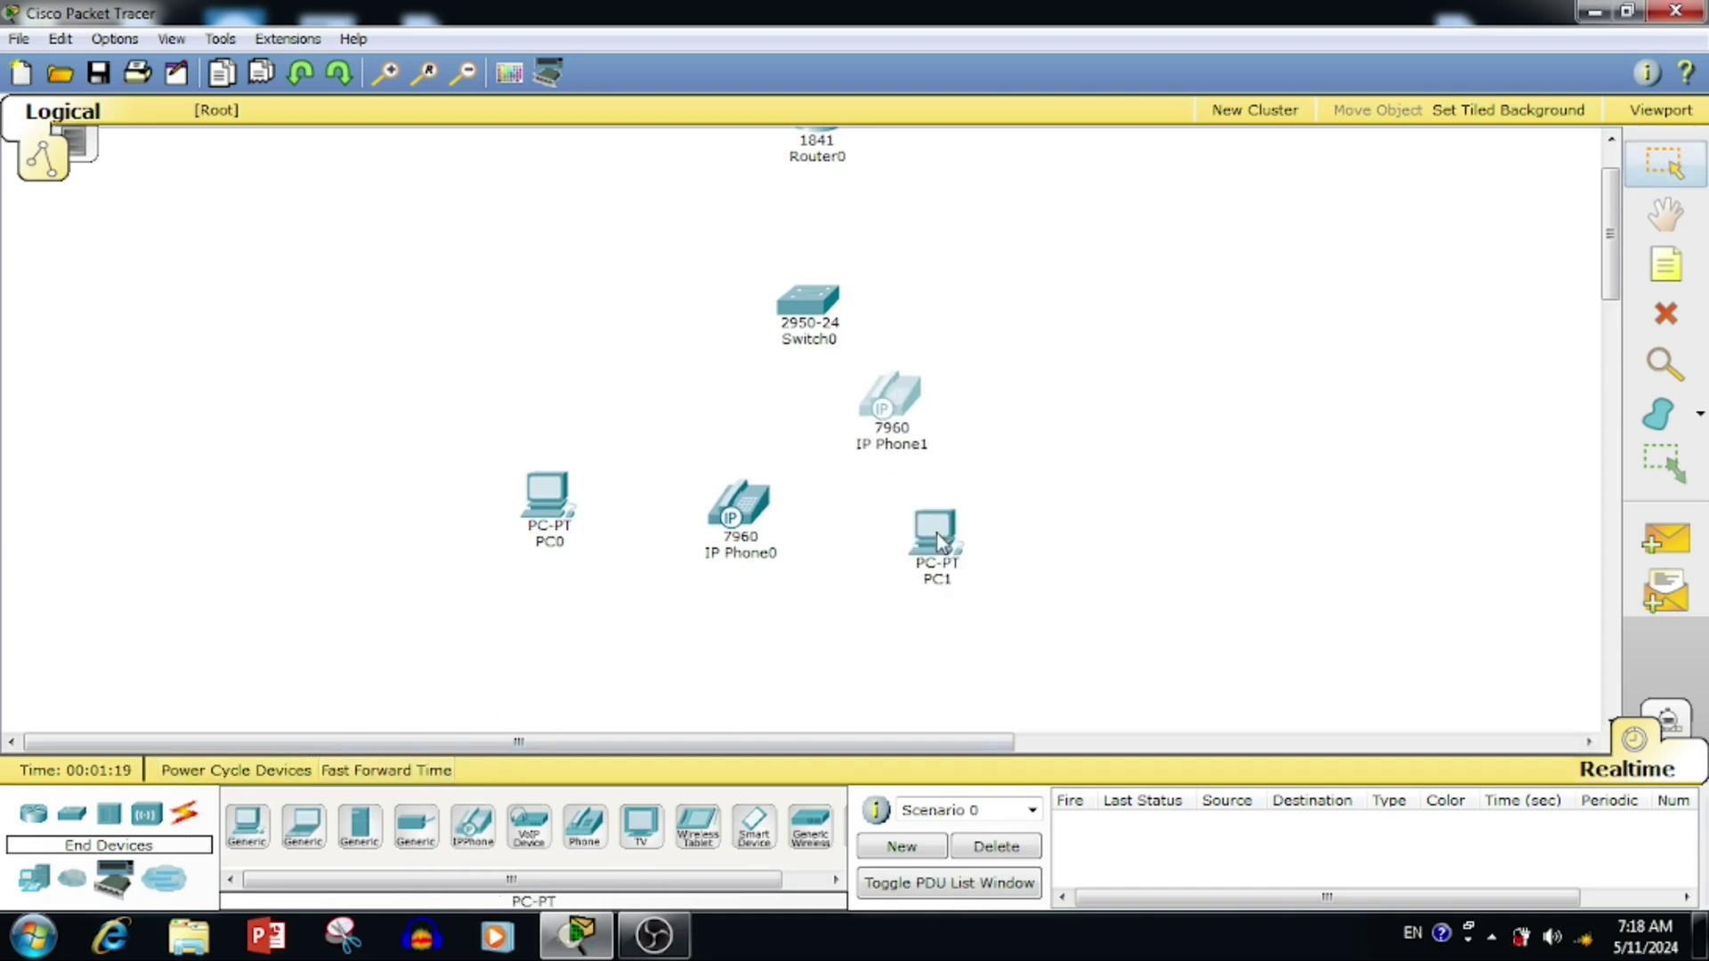
# Connect Router0 to Switch0 with an automatically chosen connection type.
pyautogui.scroll(1, 1049, 531)
pyautogui.click(198, 816)
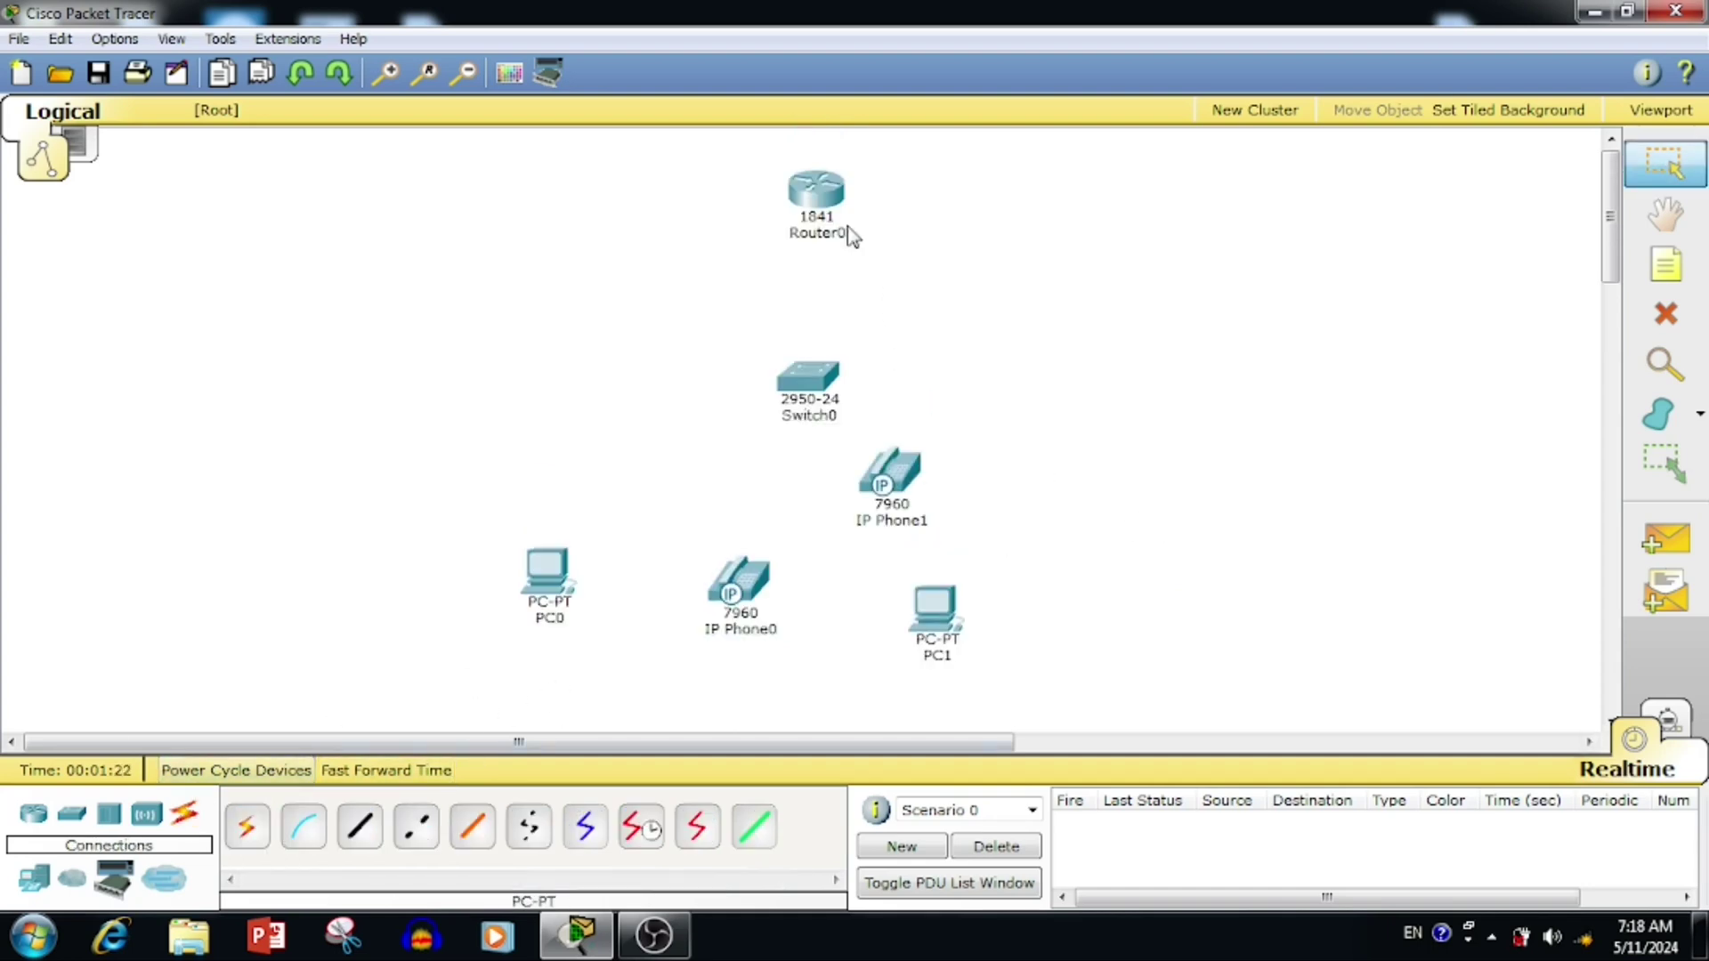
pyautogui.click(247, 826)
pyautogui.click(824, 194)
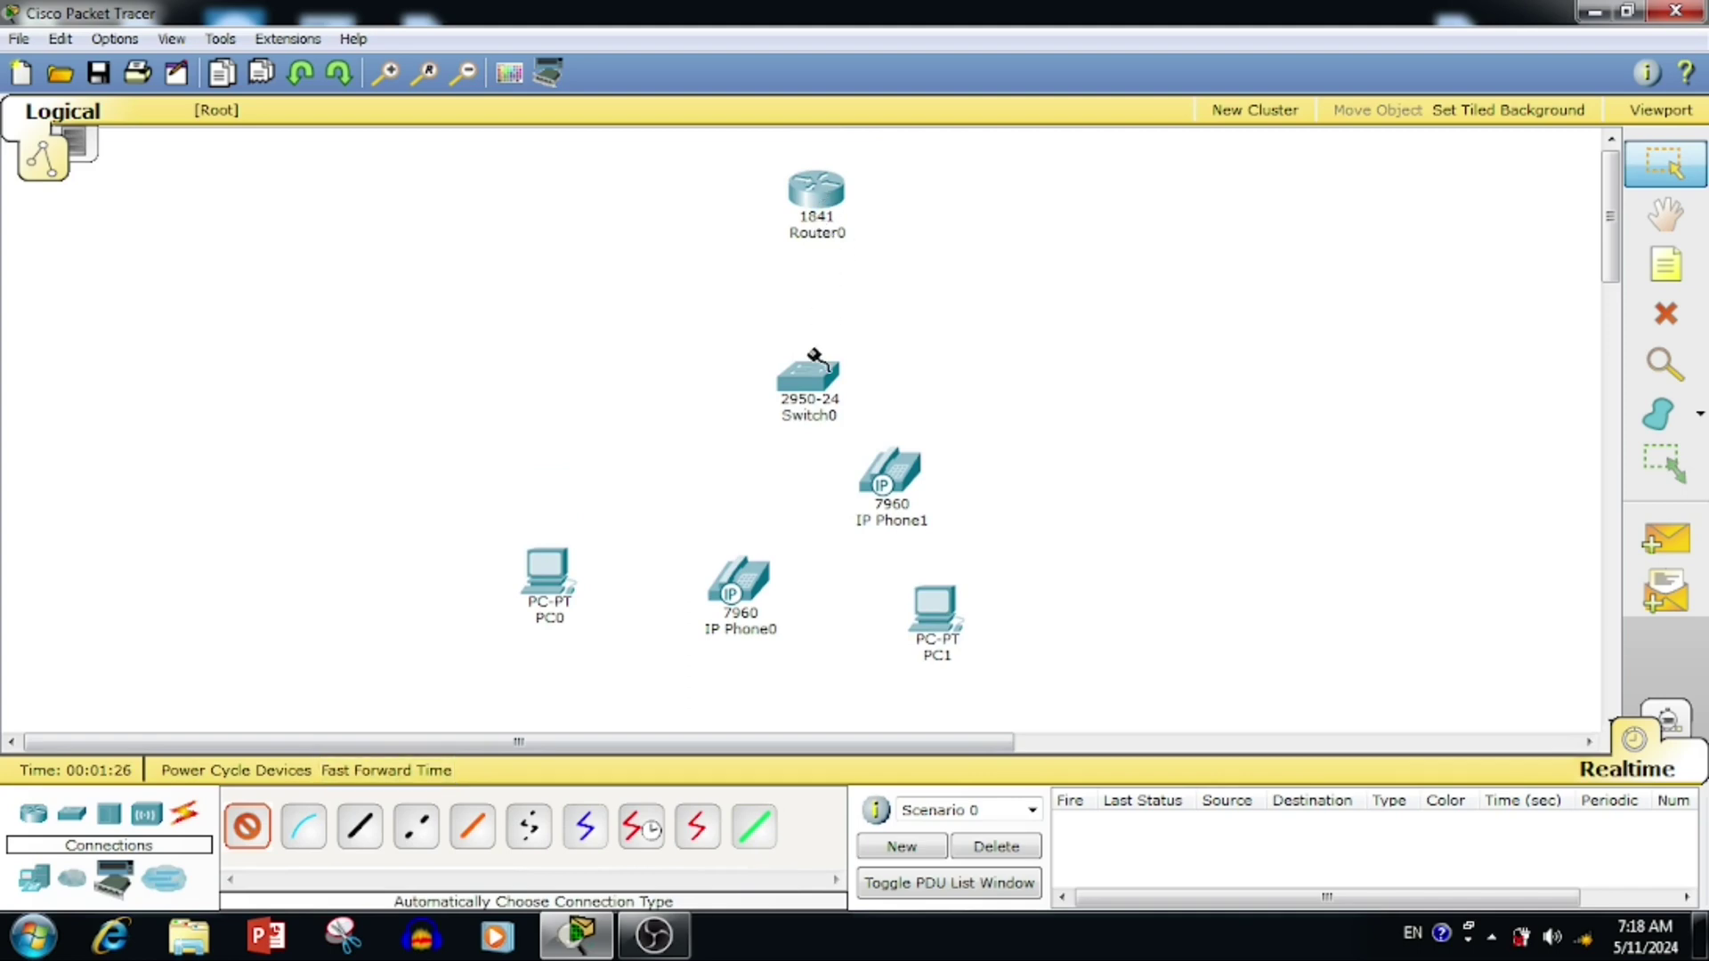
pyautogui.click(809, 372)
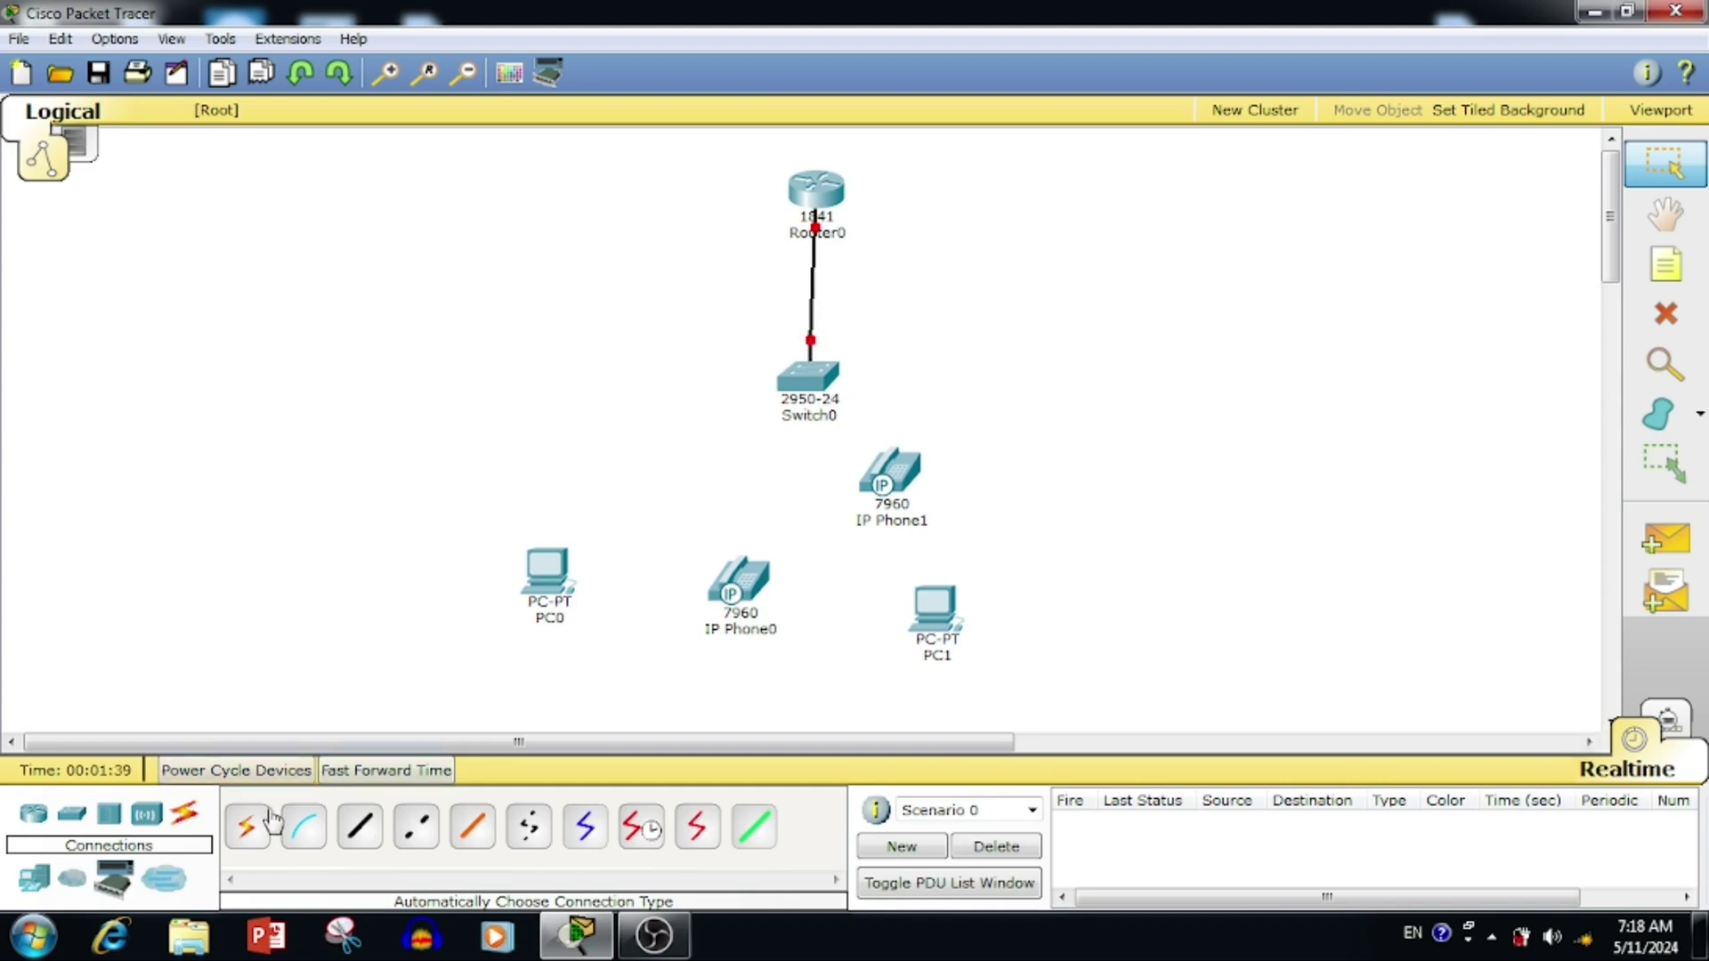
# Connect PC0 and IP Phone0 to Switch0 with automatically chosen cables.
pyautogui.click(247, 827)
pyautogui.click(565, 570)
pyautogui.click(818, 374)
pyautogui.click(246, 827)
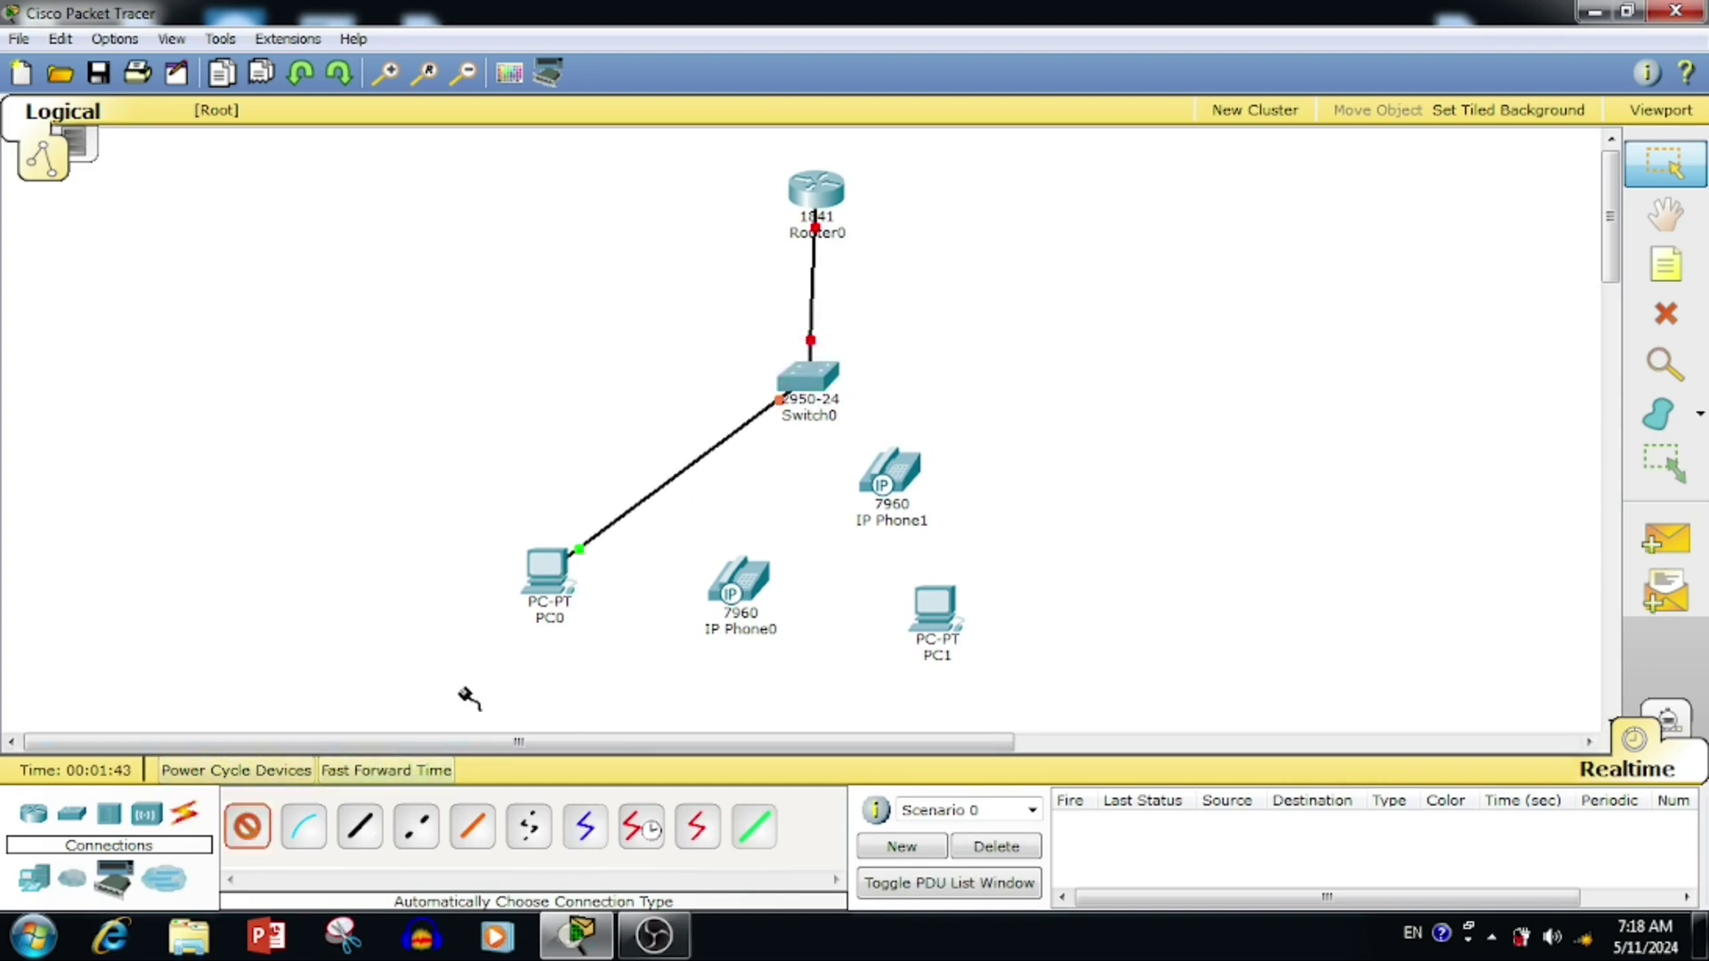
pyautogui.click(746, 579)
pyautogui.click(806, 381)
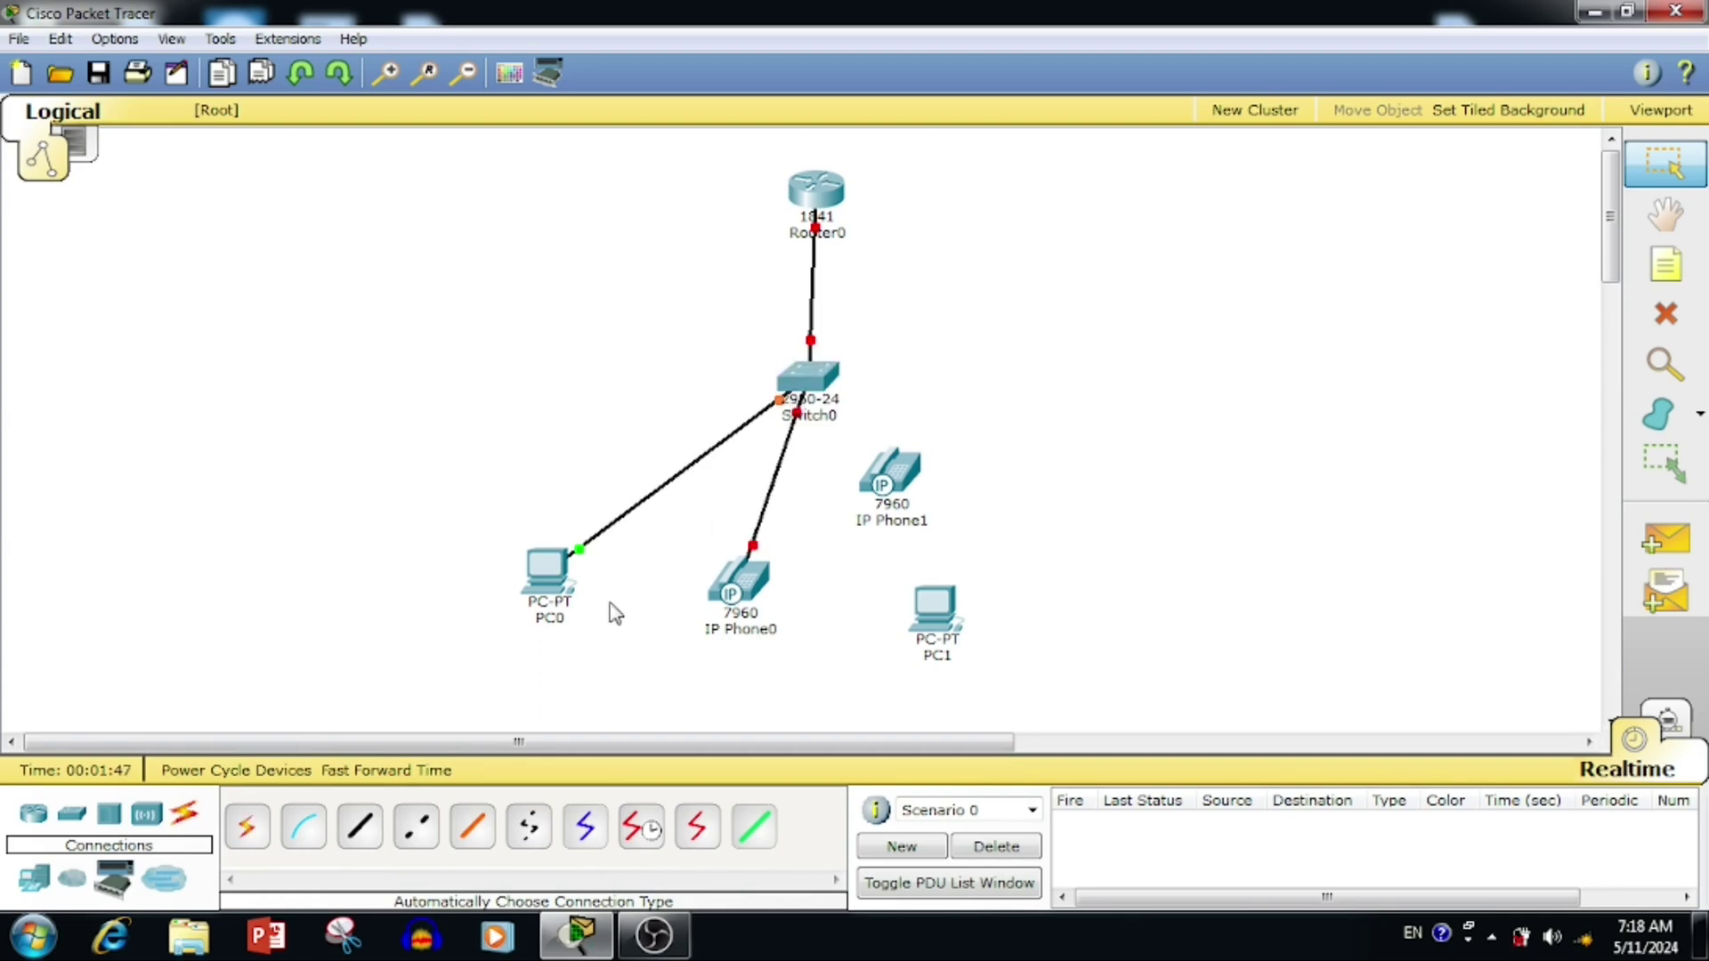
# Connect IP Phone1 to Switch0 and PC1 to IP Phone1 with automatically chosen cables.
pyautogui.click(246, 827)
pyautogui.click(893, 478)
pyautogui.click(810, 381)
pyautogui.click(247, 827)
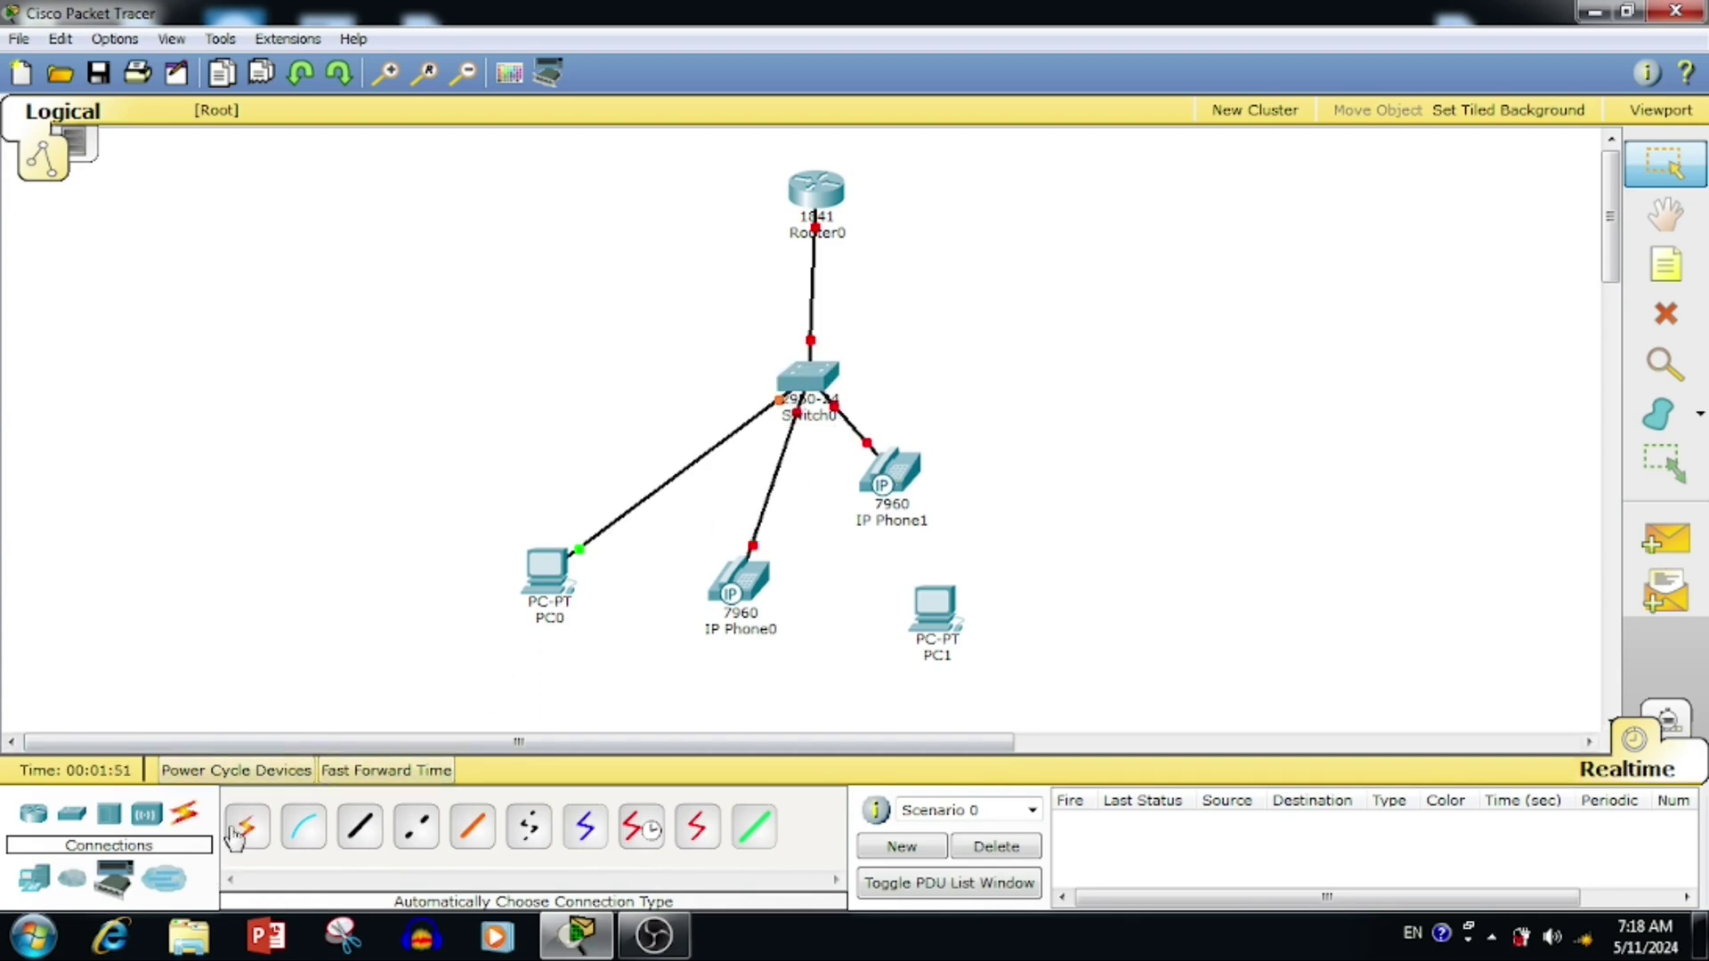
pyautogui.click(935, 601)
pyautogui.click(895, 481)
# Rearrange the switch, IP Phone1, PC1 and the router so the topology is spaced more clearly.
pyautogui.moveTo(815, 378); pyautogui.dragTo(799, 395)
pyautogui.moveTo(876, 481); pyautogui.dragTo(908, 523)
pyautogui.moveTo(939, 617); pyautogui.dragTo(932, 612)
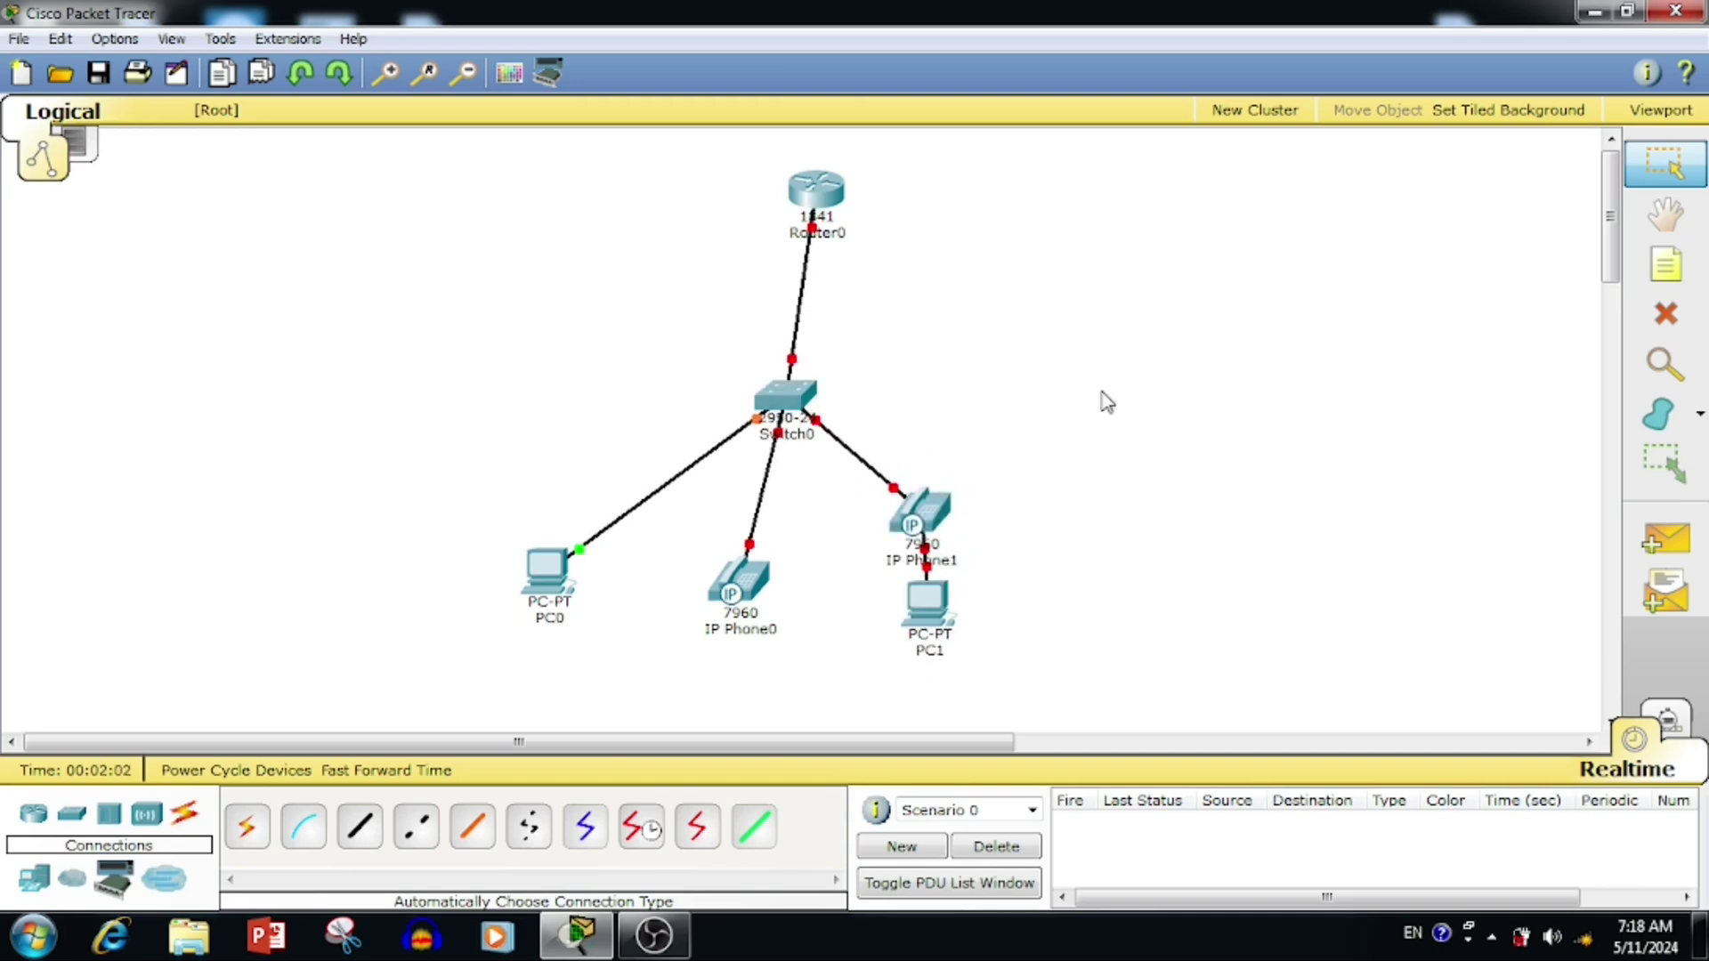
pyautogui.moveTo(810, 192); pyautogui.dragTo(786, 195)
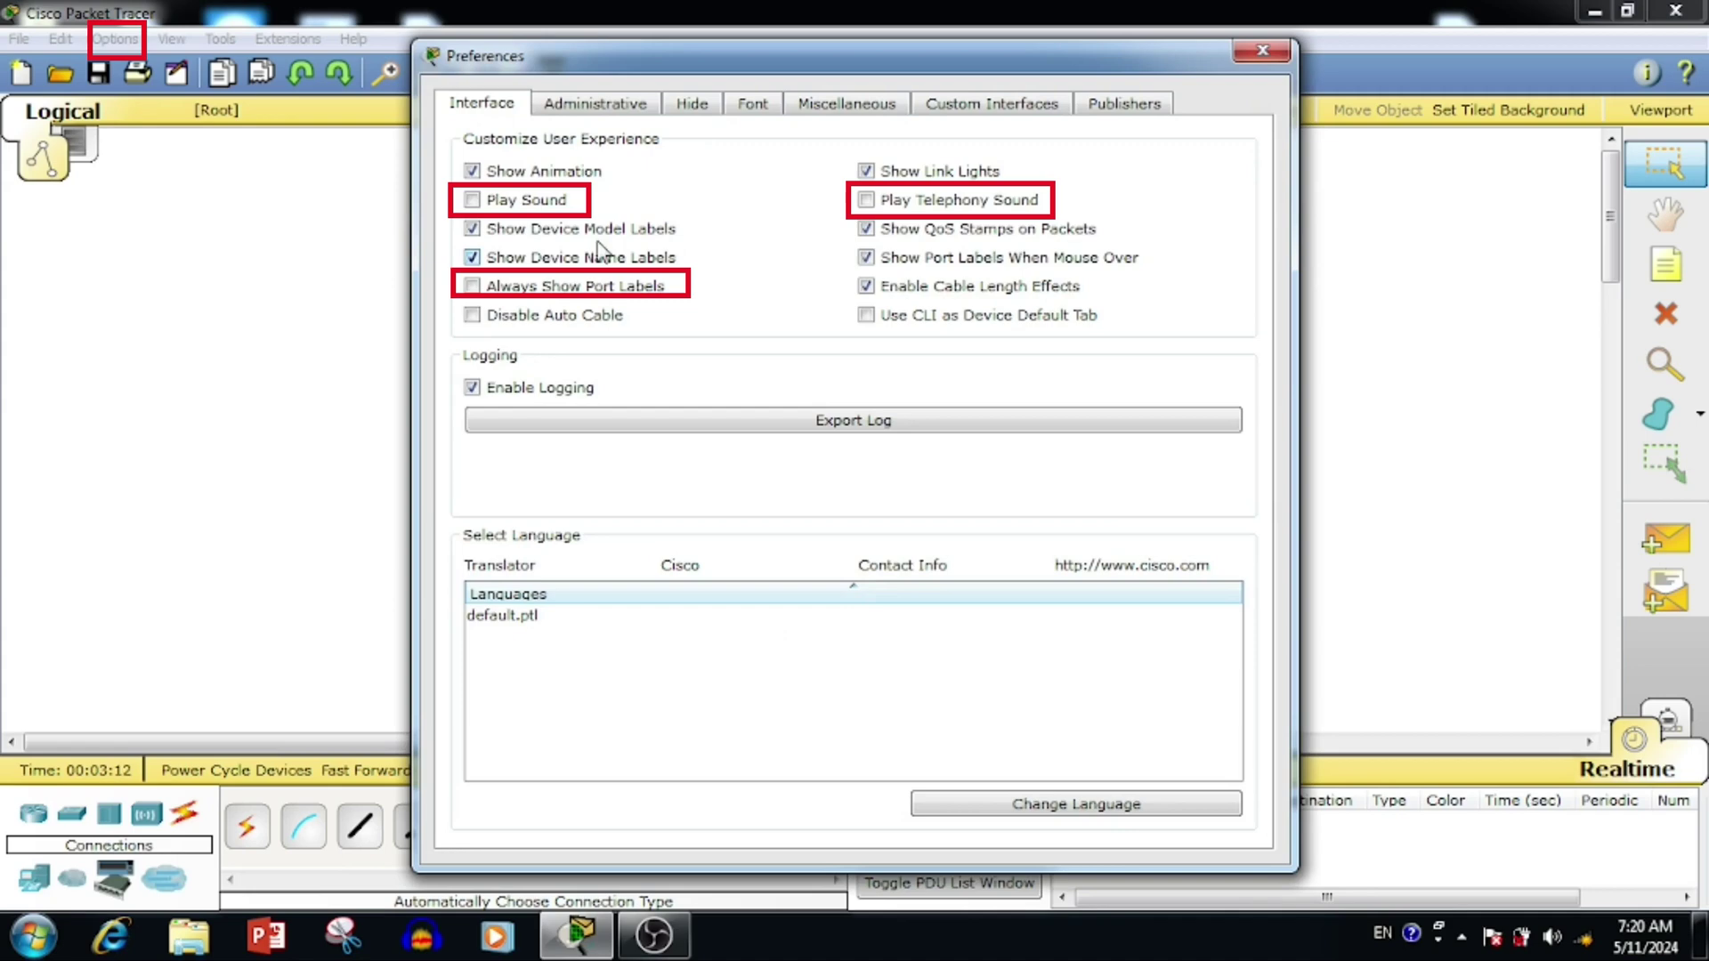
# Enable Play Sound, Play Telephony Sound and Always Show Port Labels in the interface preferences.
pyautogui.click(471, 200)
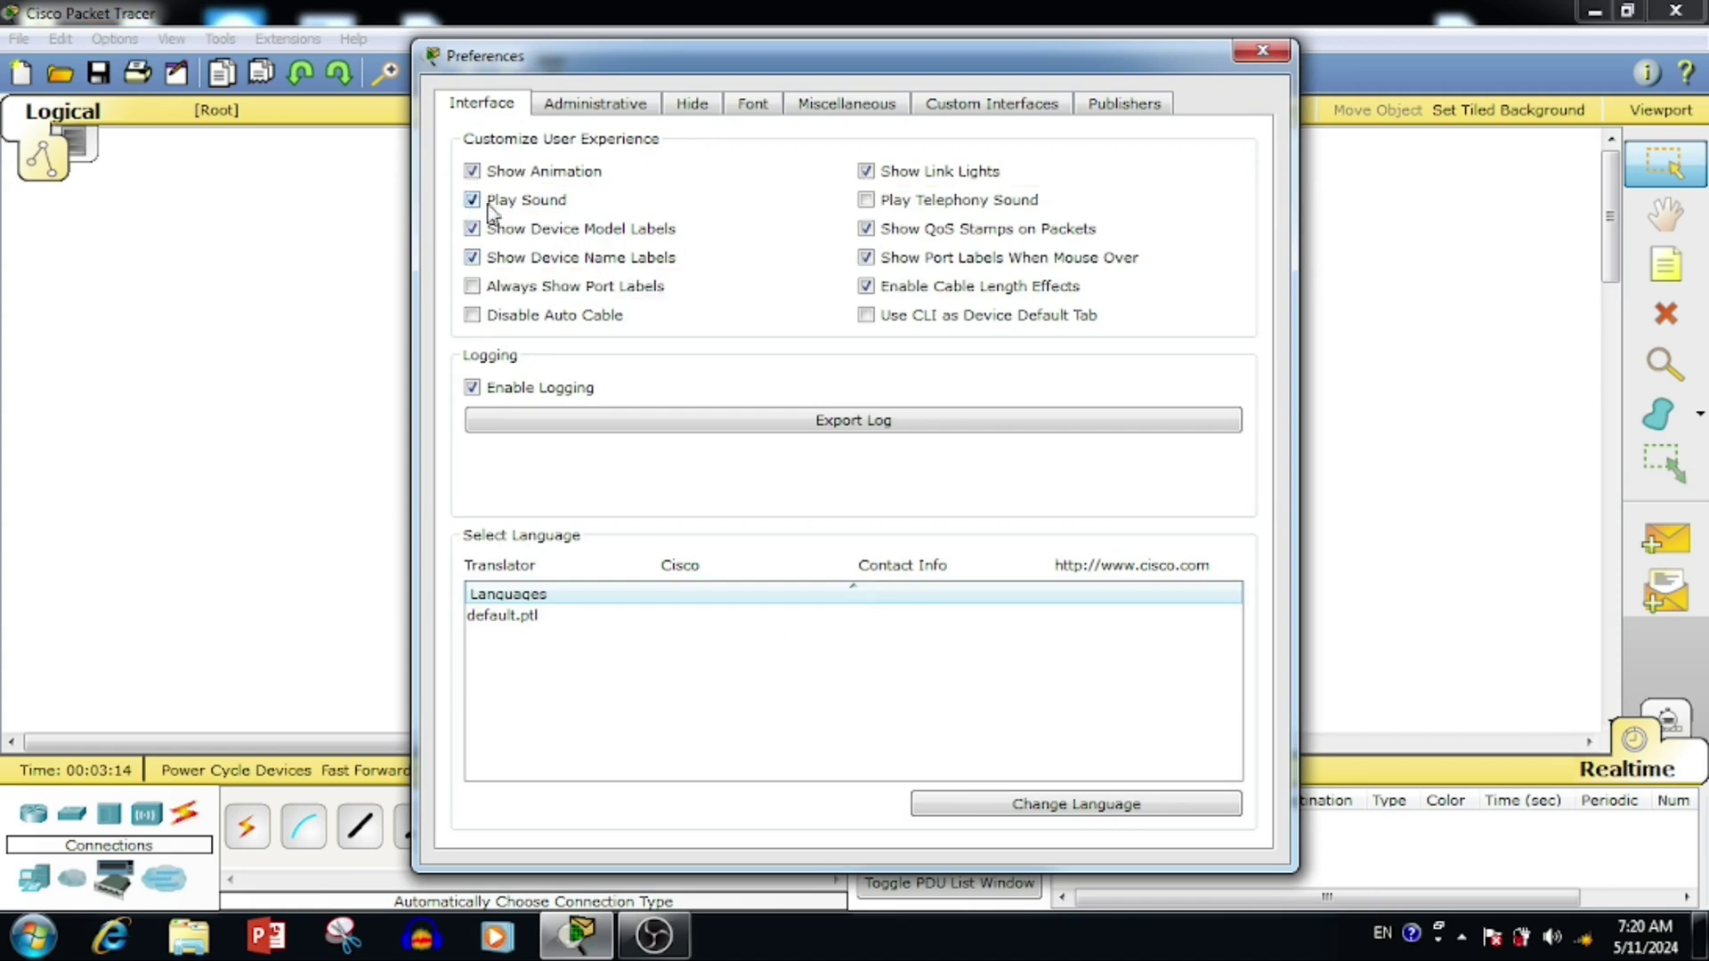
pyautogui.click(866, 200)
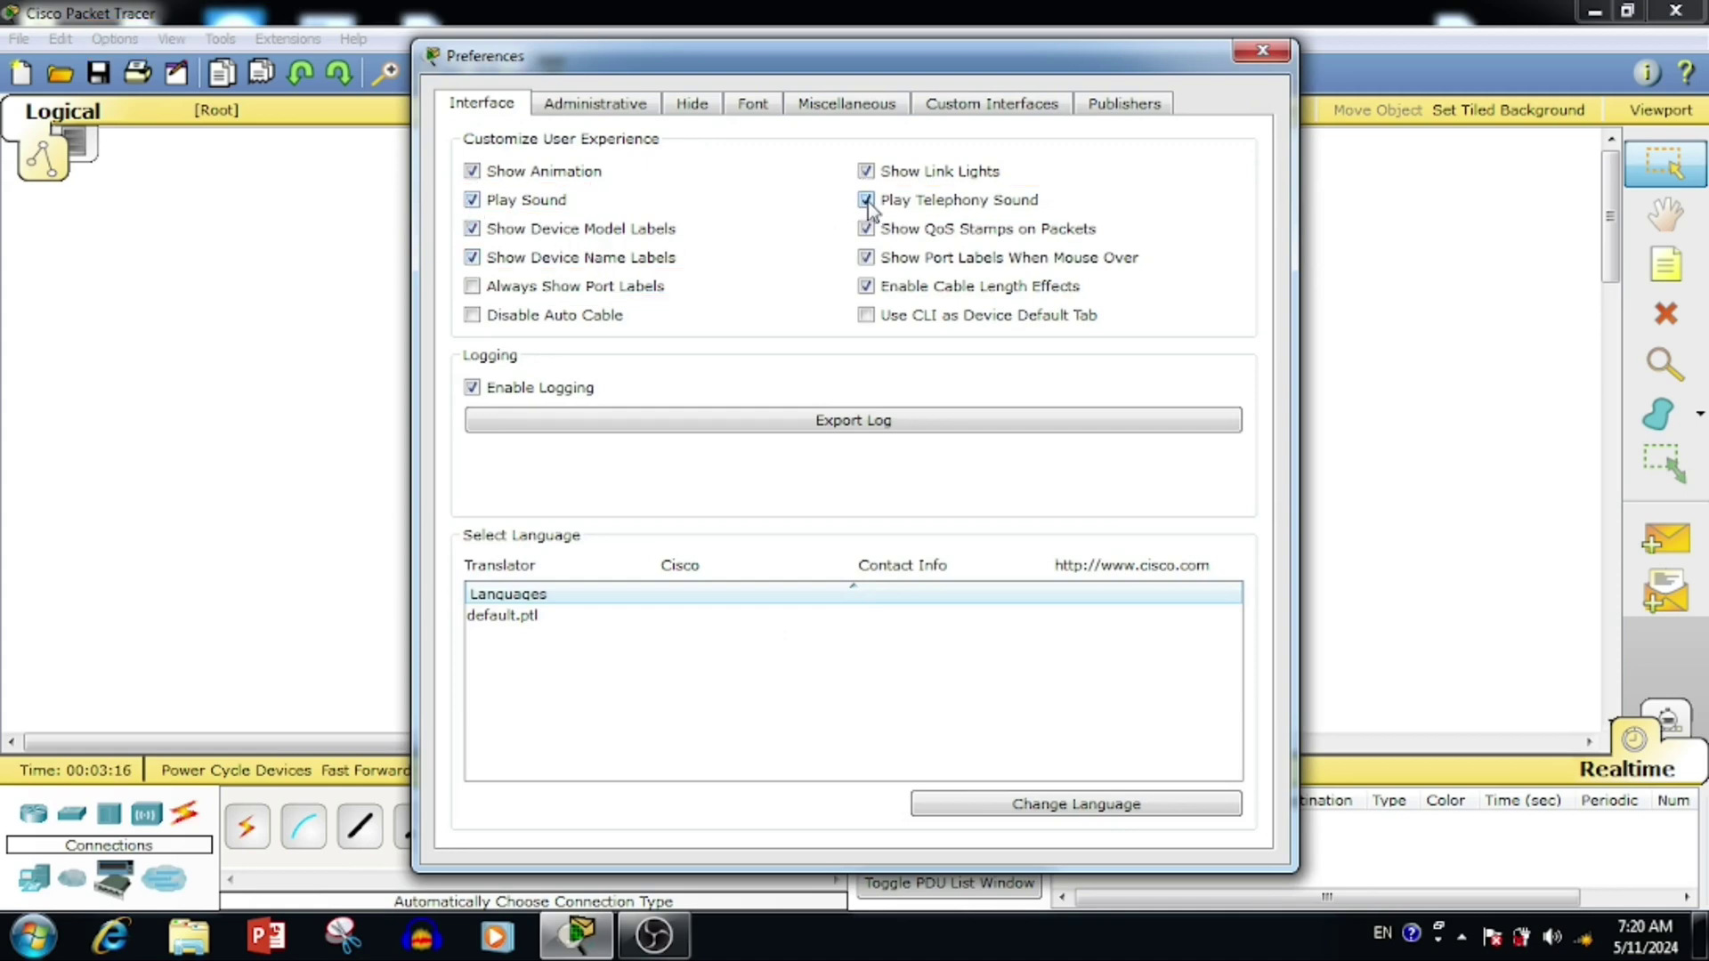
pyautogui.click(472, 287)
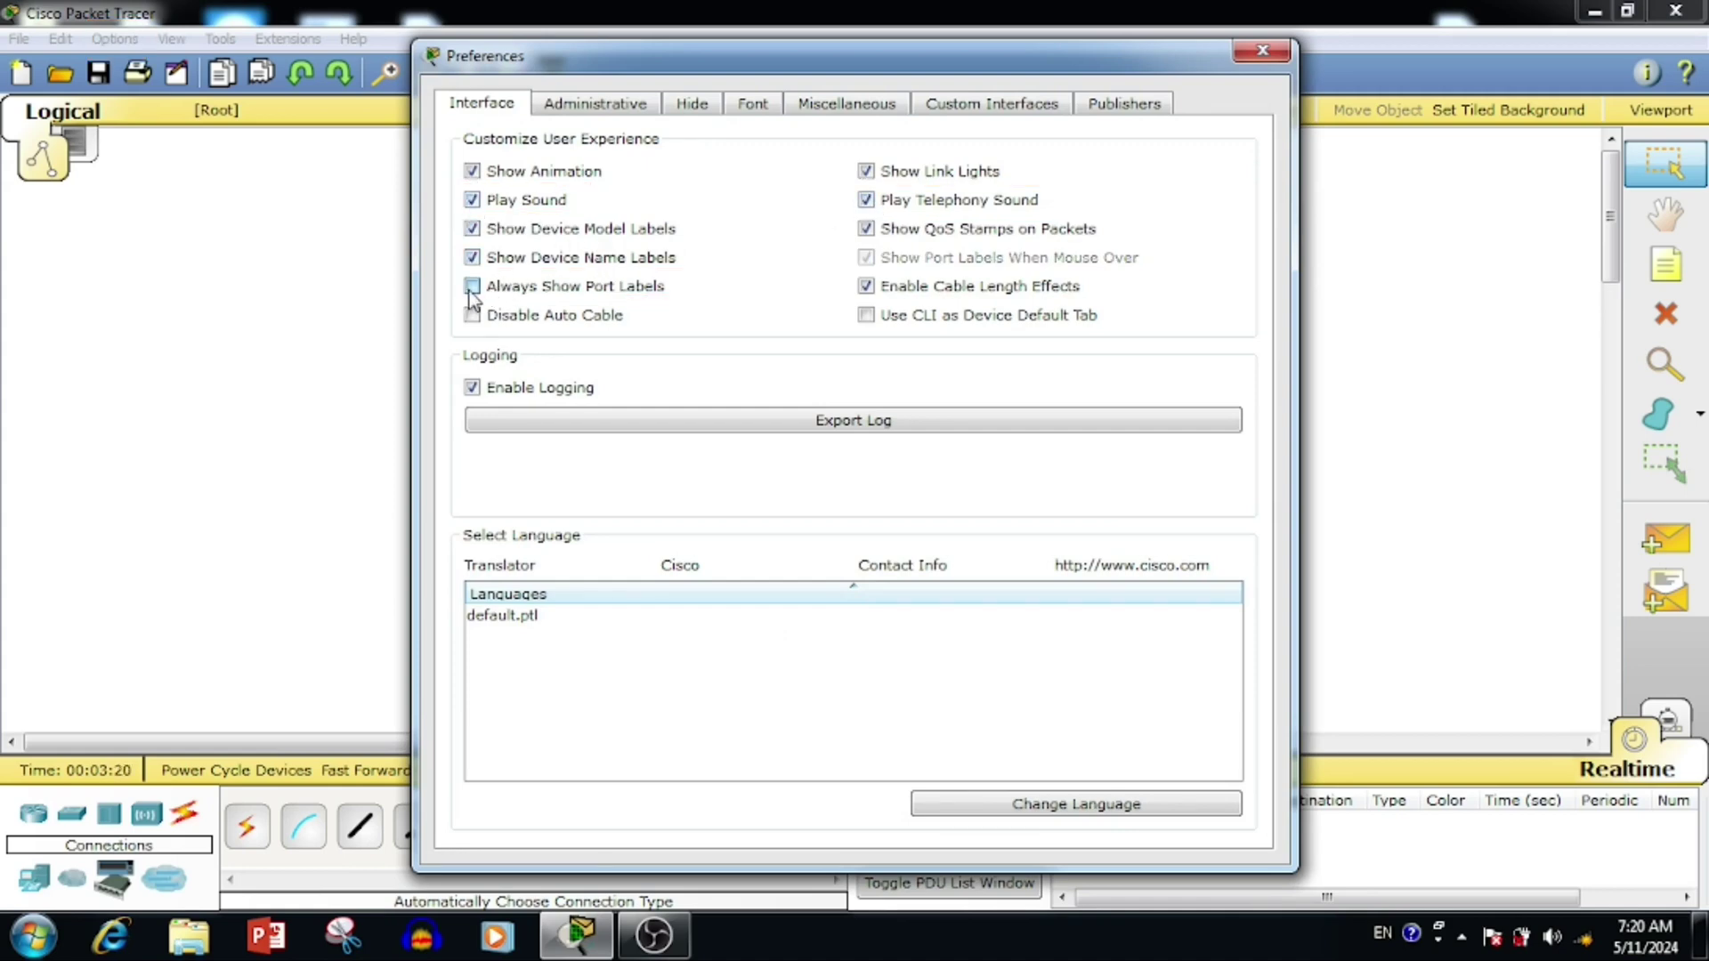
pyautogui.click(1246, 53)
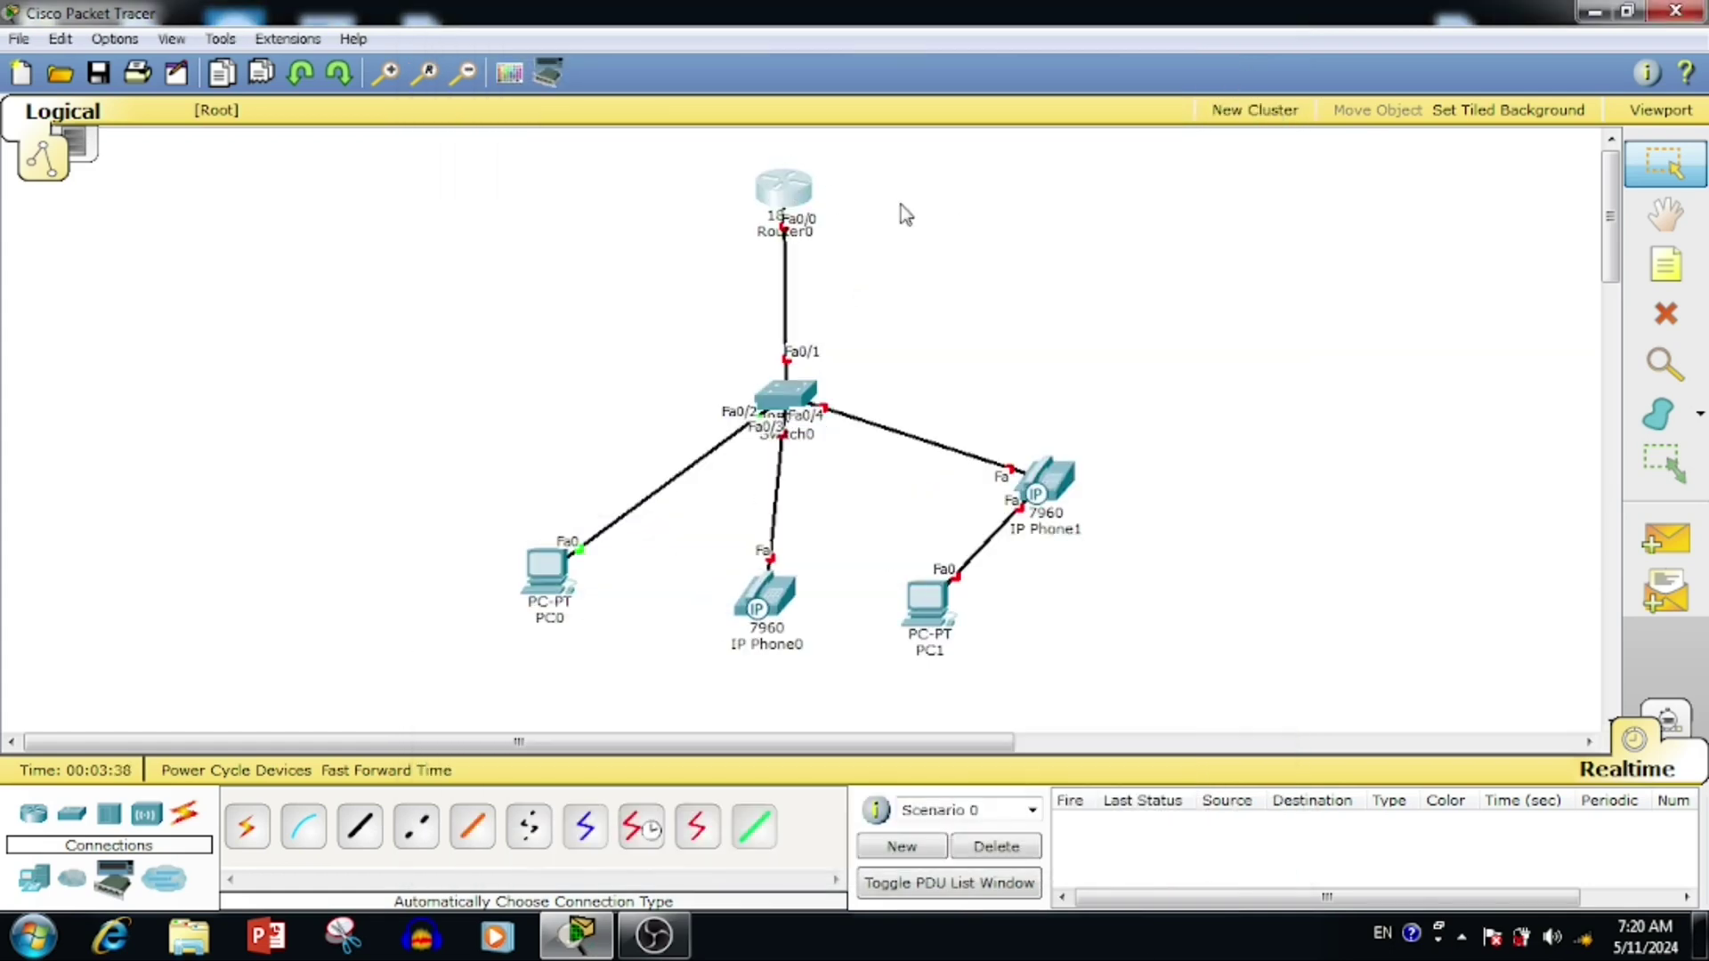
# Turn off Play Sound in the interface preferences.
pyautogui.click(789, 187)
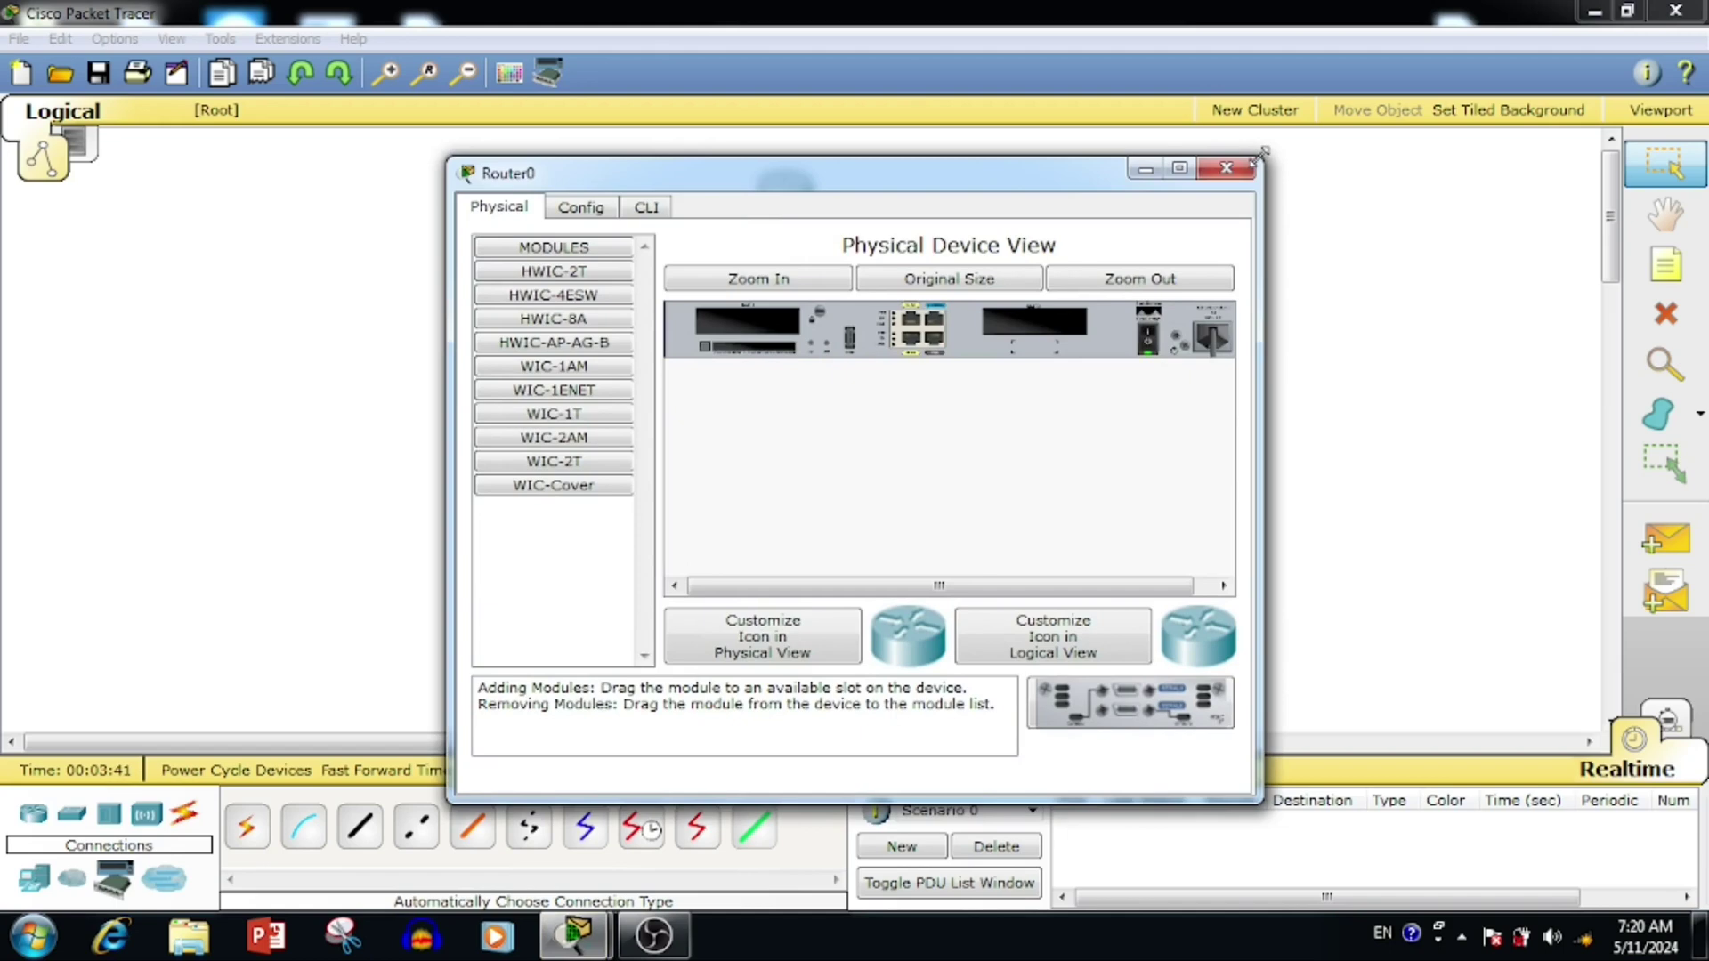
pyautogui.click(1226, 168)
pyautogui.click(61, 39)
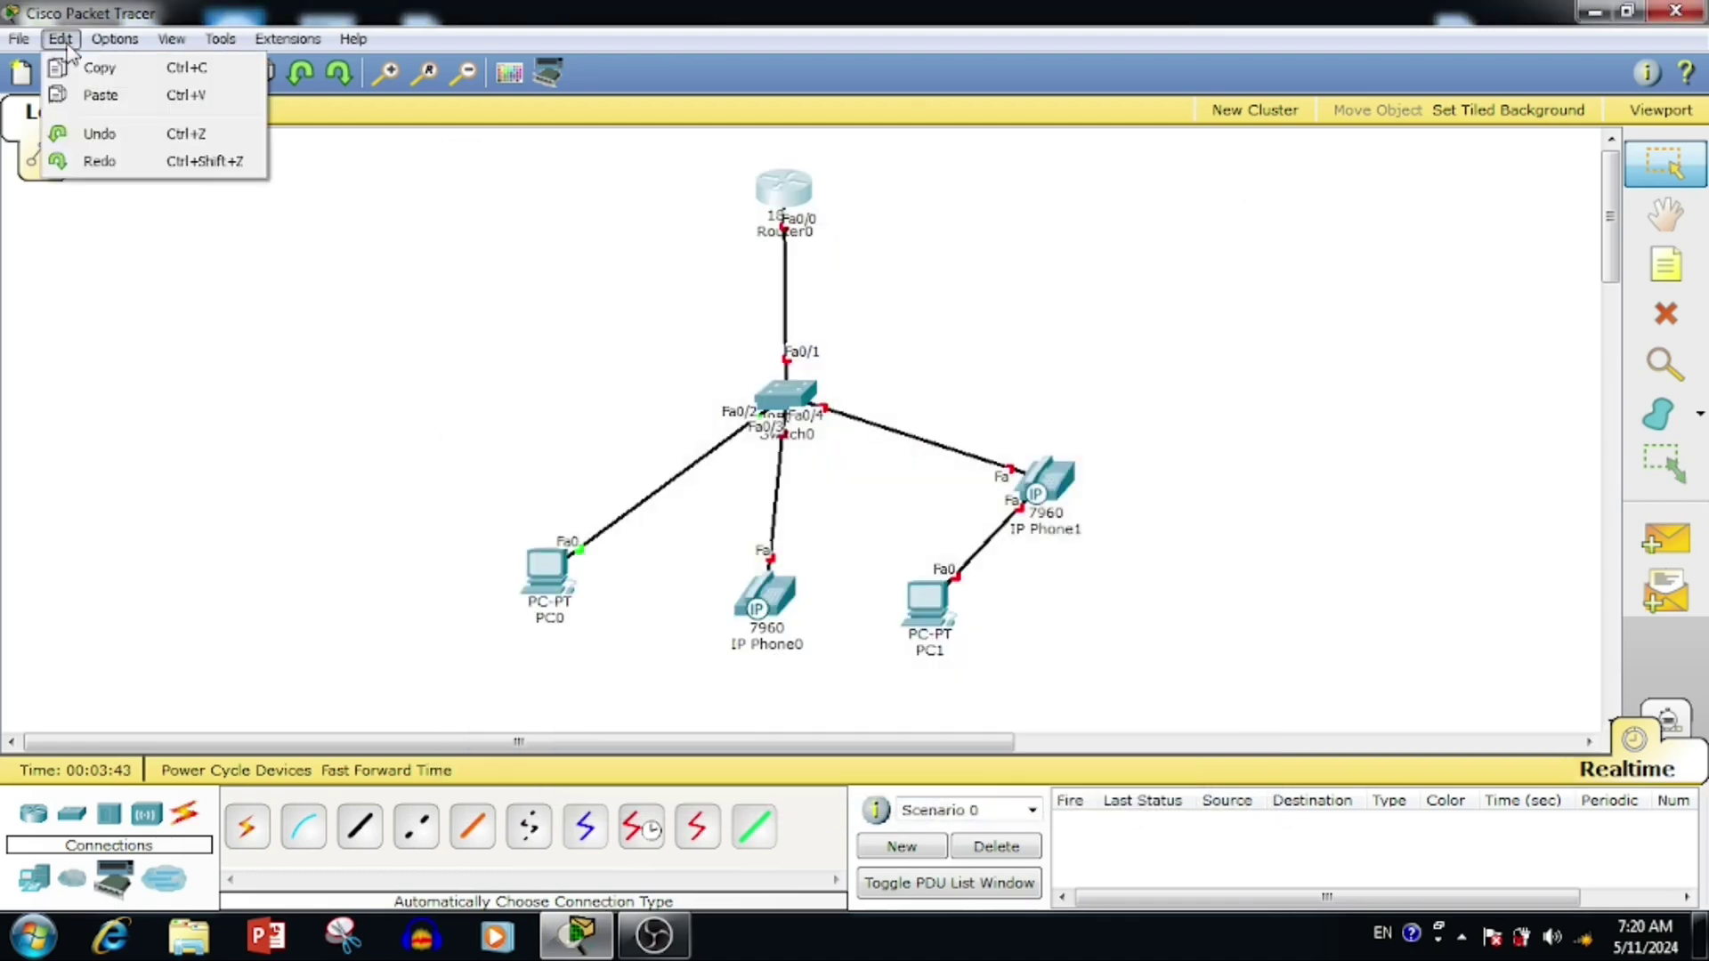
pyautogui.moveTo(114, 39)
pyautogui.click(125, 70)
pyautogui.click(471, 199)
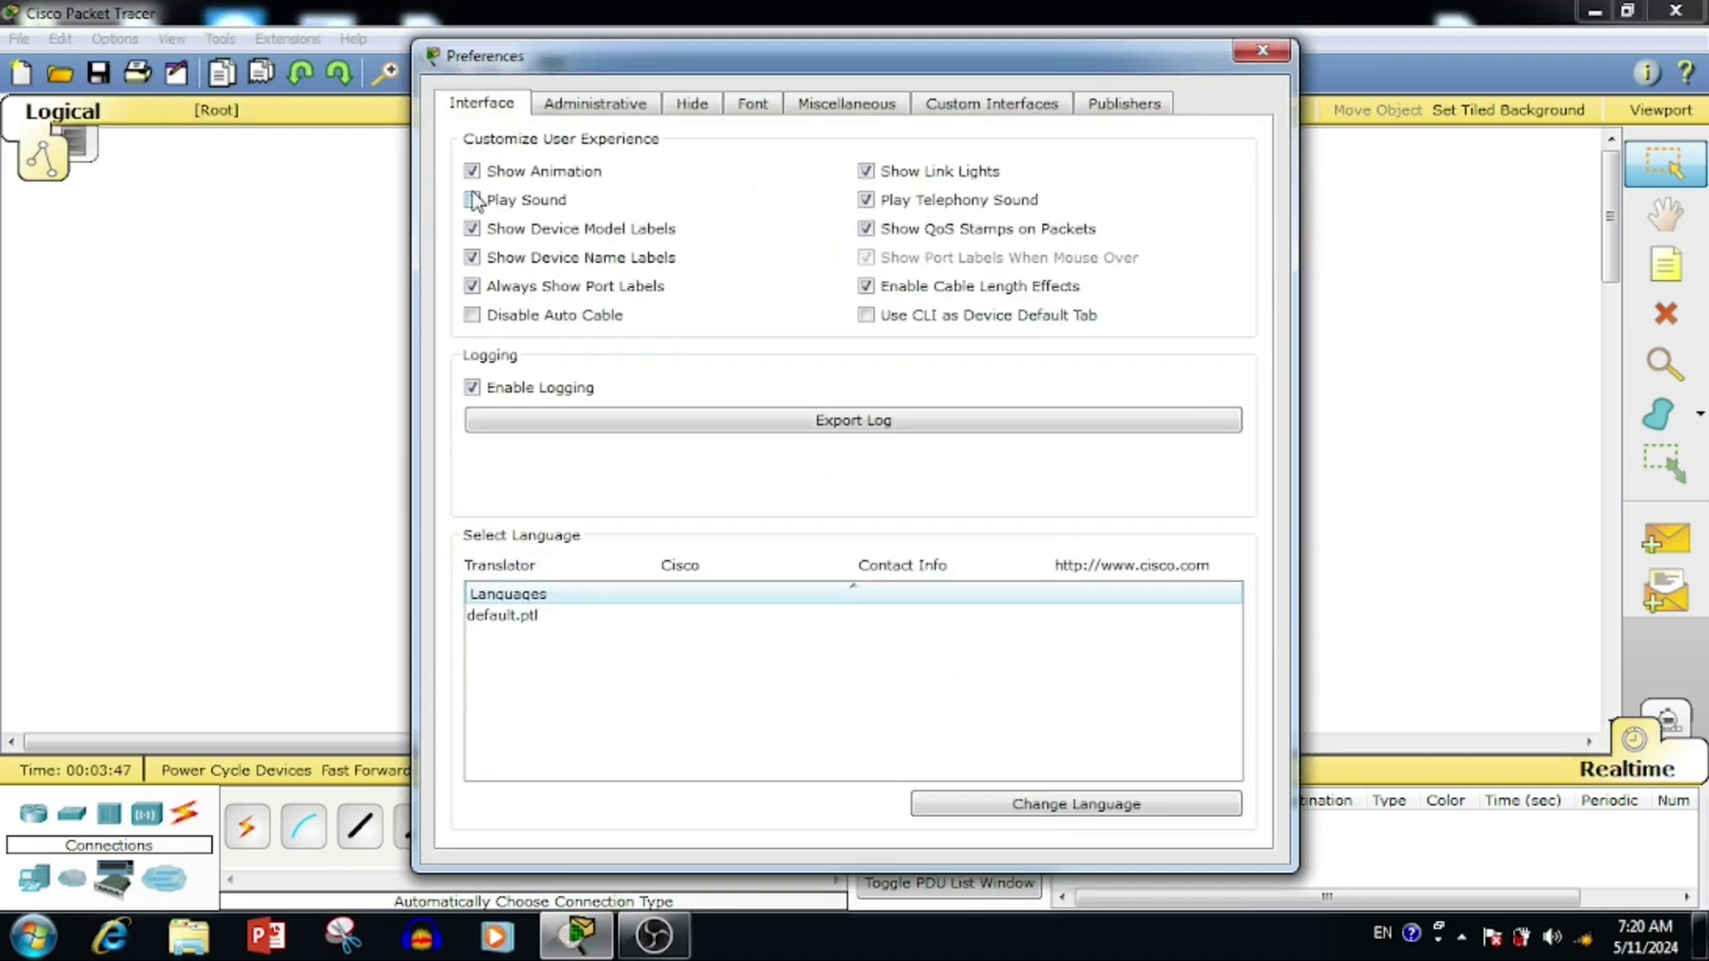
pyautogui.click(1262, 51)
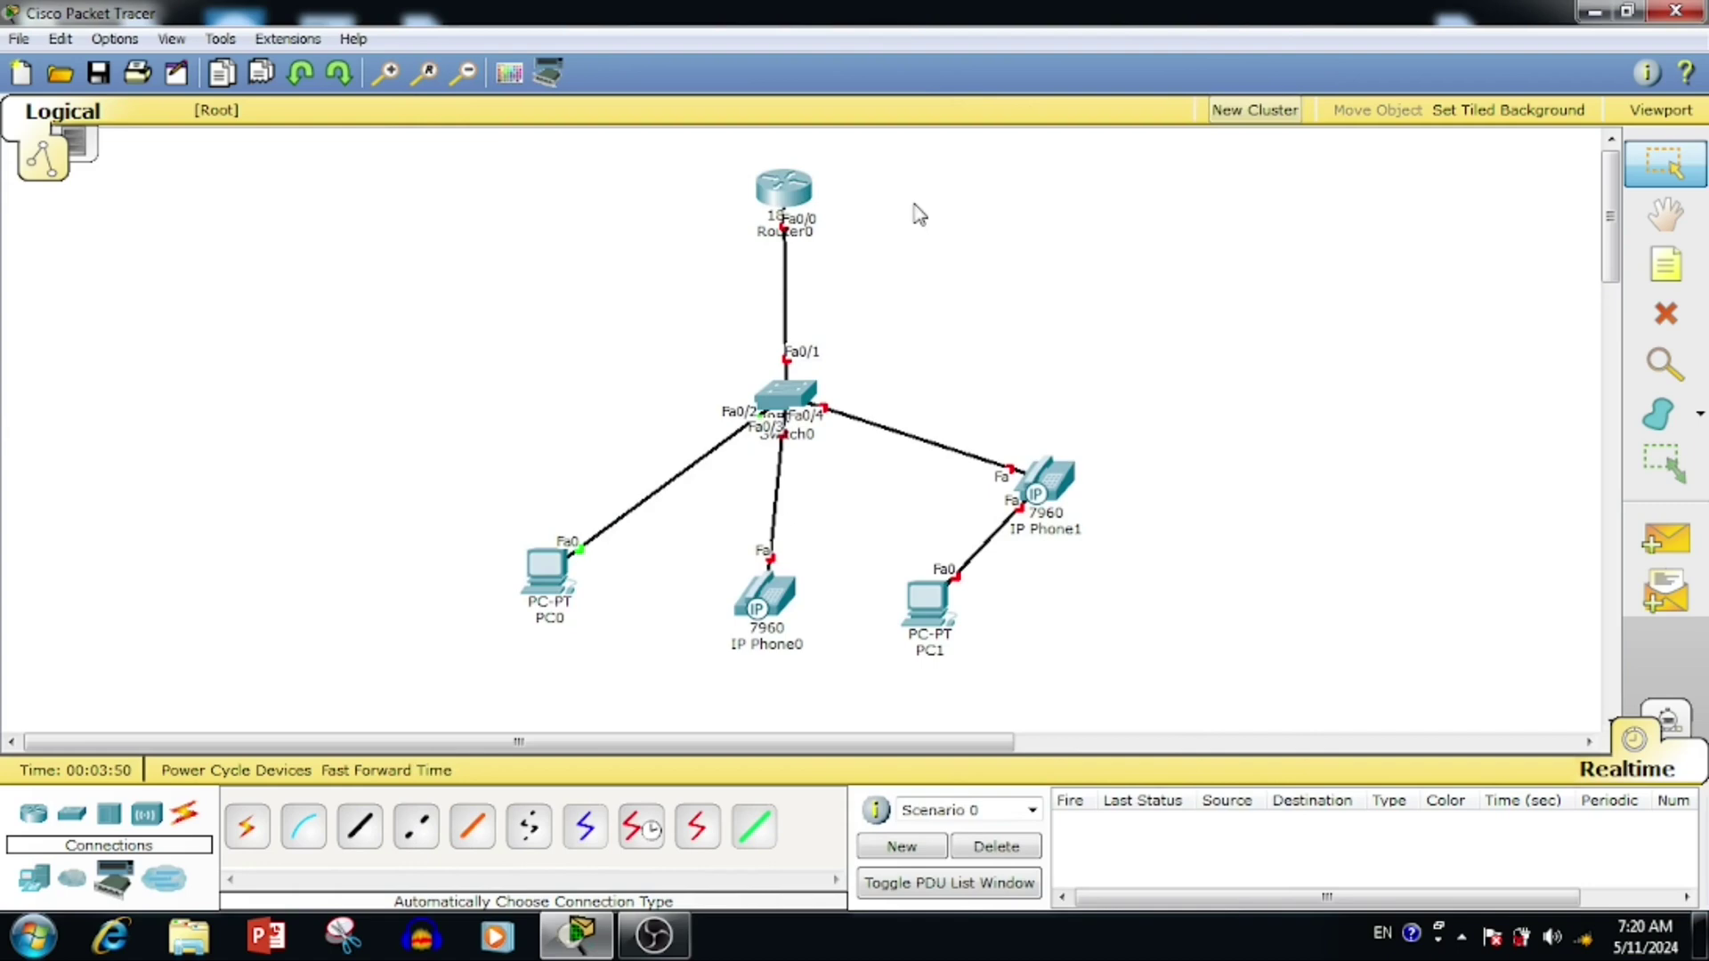
# Open Router0's command line interface and answer n to the initial configuration dialog.
pyautogui.click(798, 192)
pyautogui.click(648, 206)
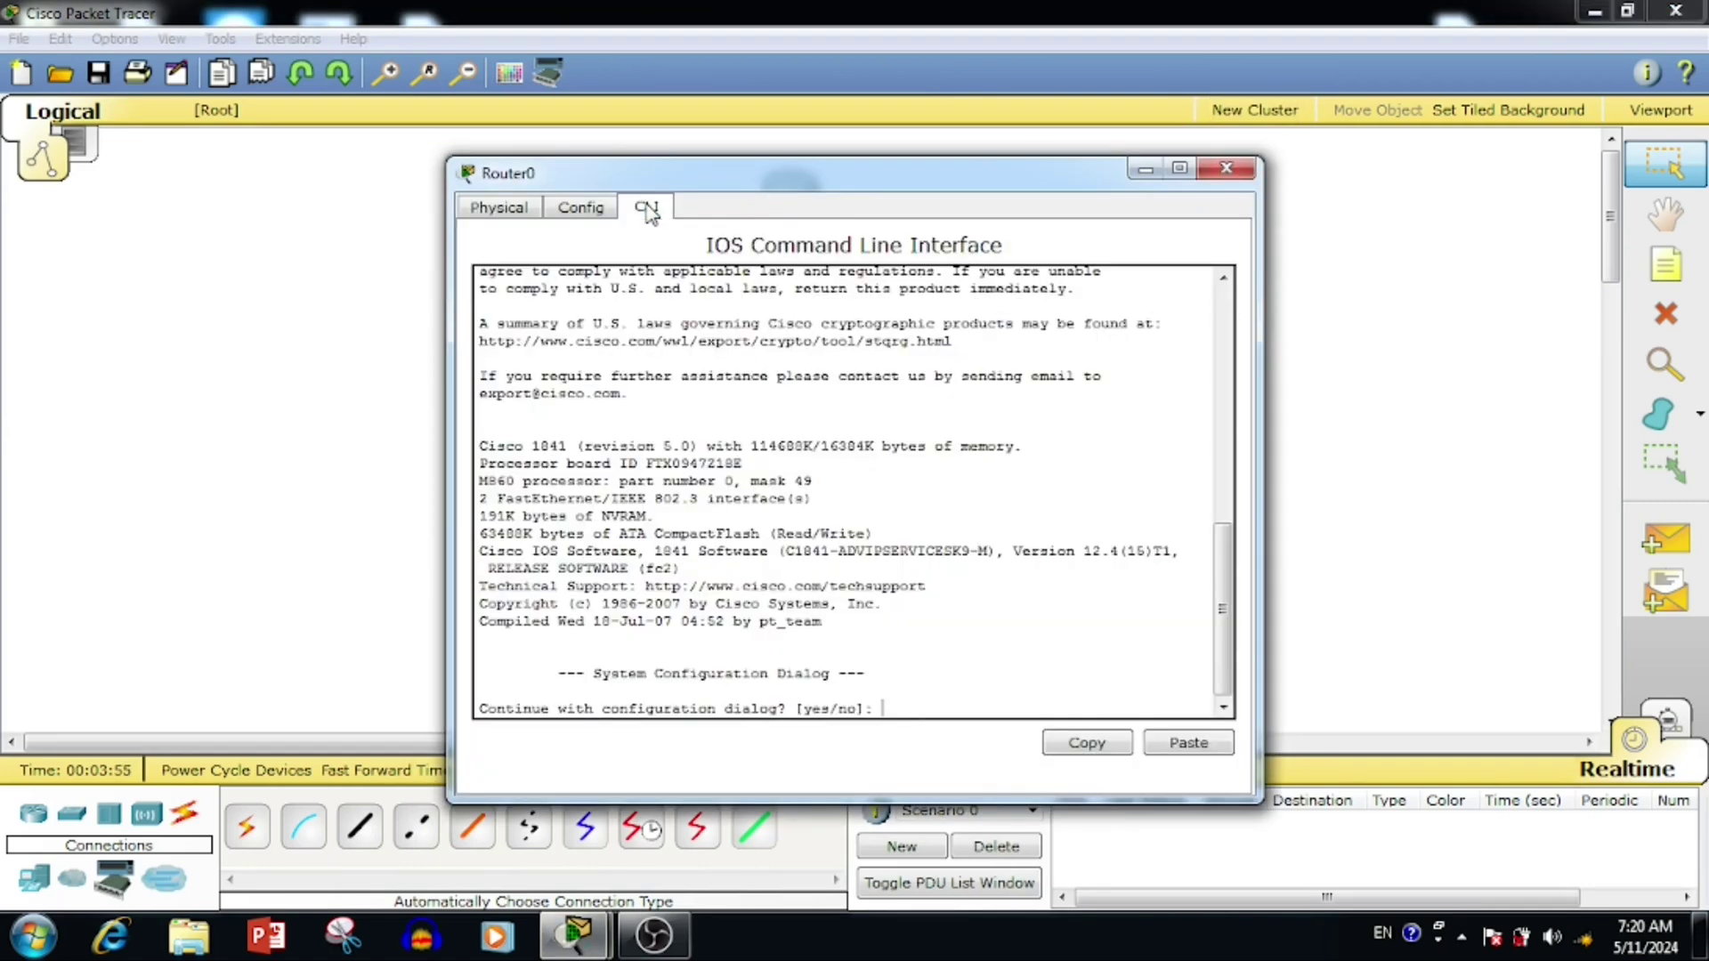
pyautogui.moveTo(732, 181); pyautogui.dragTo(736, 112)
pyautogui.write('n')
pyautogui.press('Return')
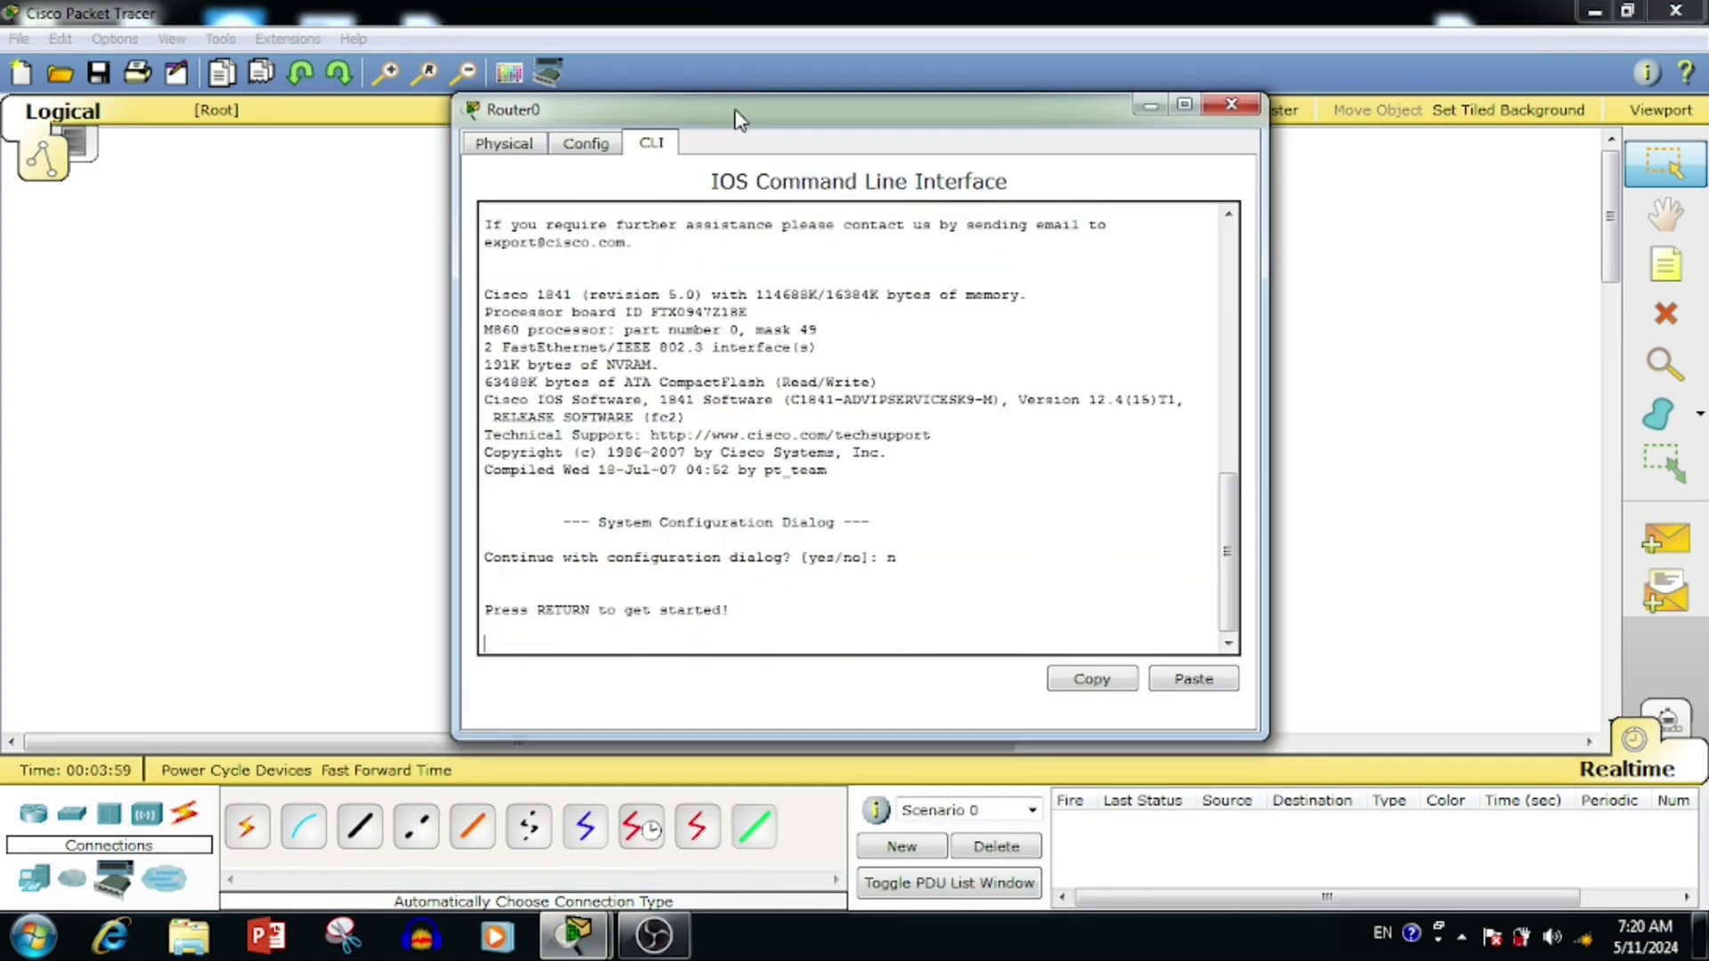
# Enter privileged mode with en and global configuration mode with conf t on Router0, and close its window.
pyautogui.press('Return')
pyautogui.press('Return')
pyautogui.write('en')
pyautogui.press('Return')
pyautogui.write('con')
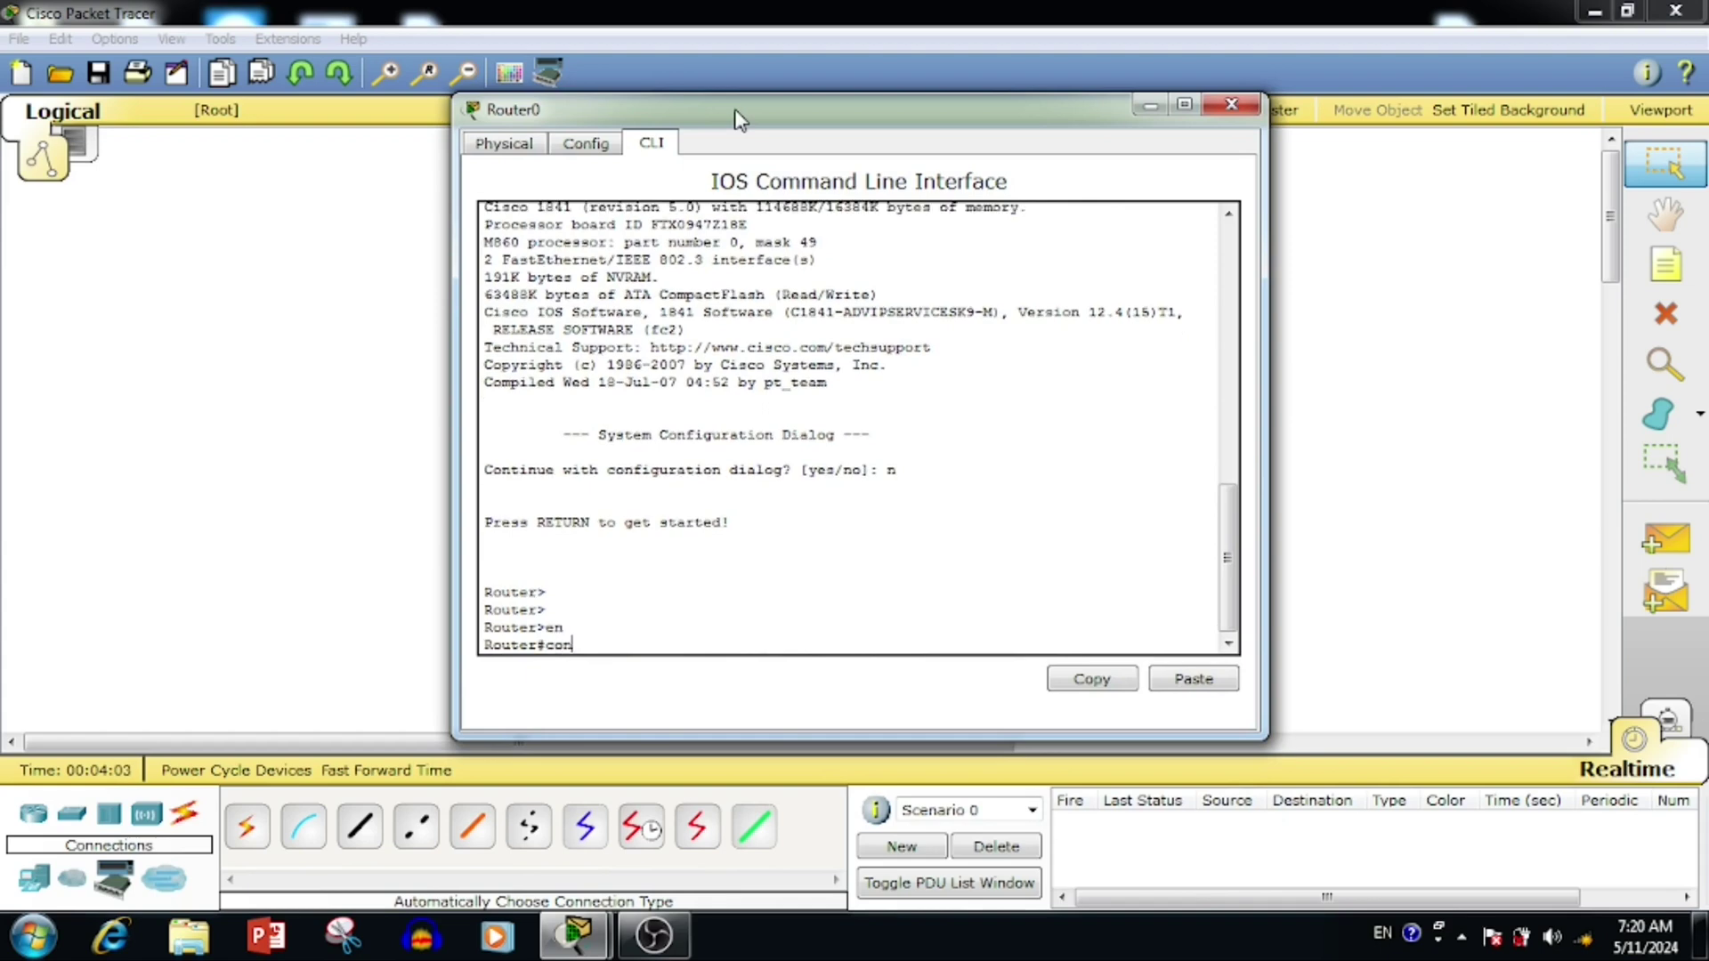
pyautogui.write('f t')
pyautogui.press('Return')
pyautogui.click(1231, 105)
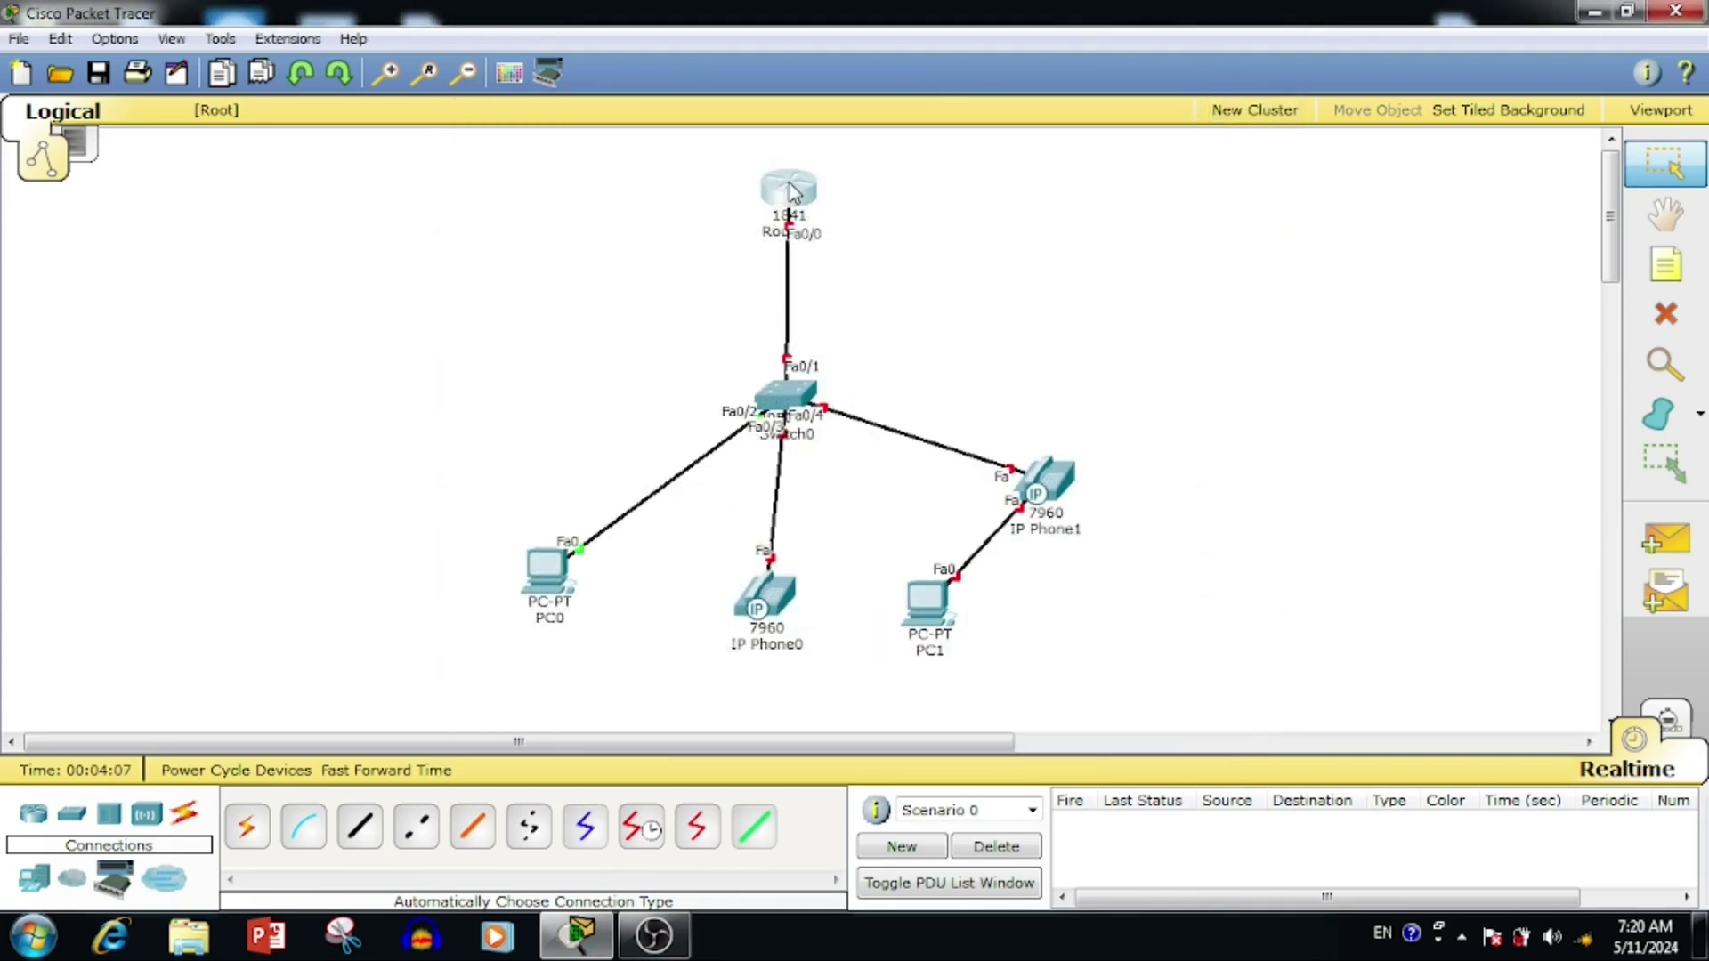
# Open Router1's command line interface and enter privileged mode with en.
pyautogui.moveTo(792, 190); pyautogui.dragTo(794, 191)
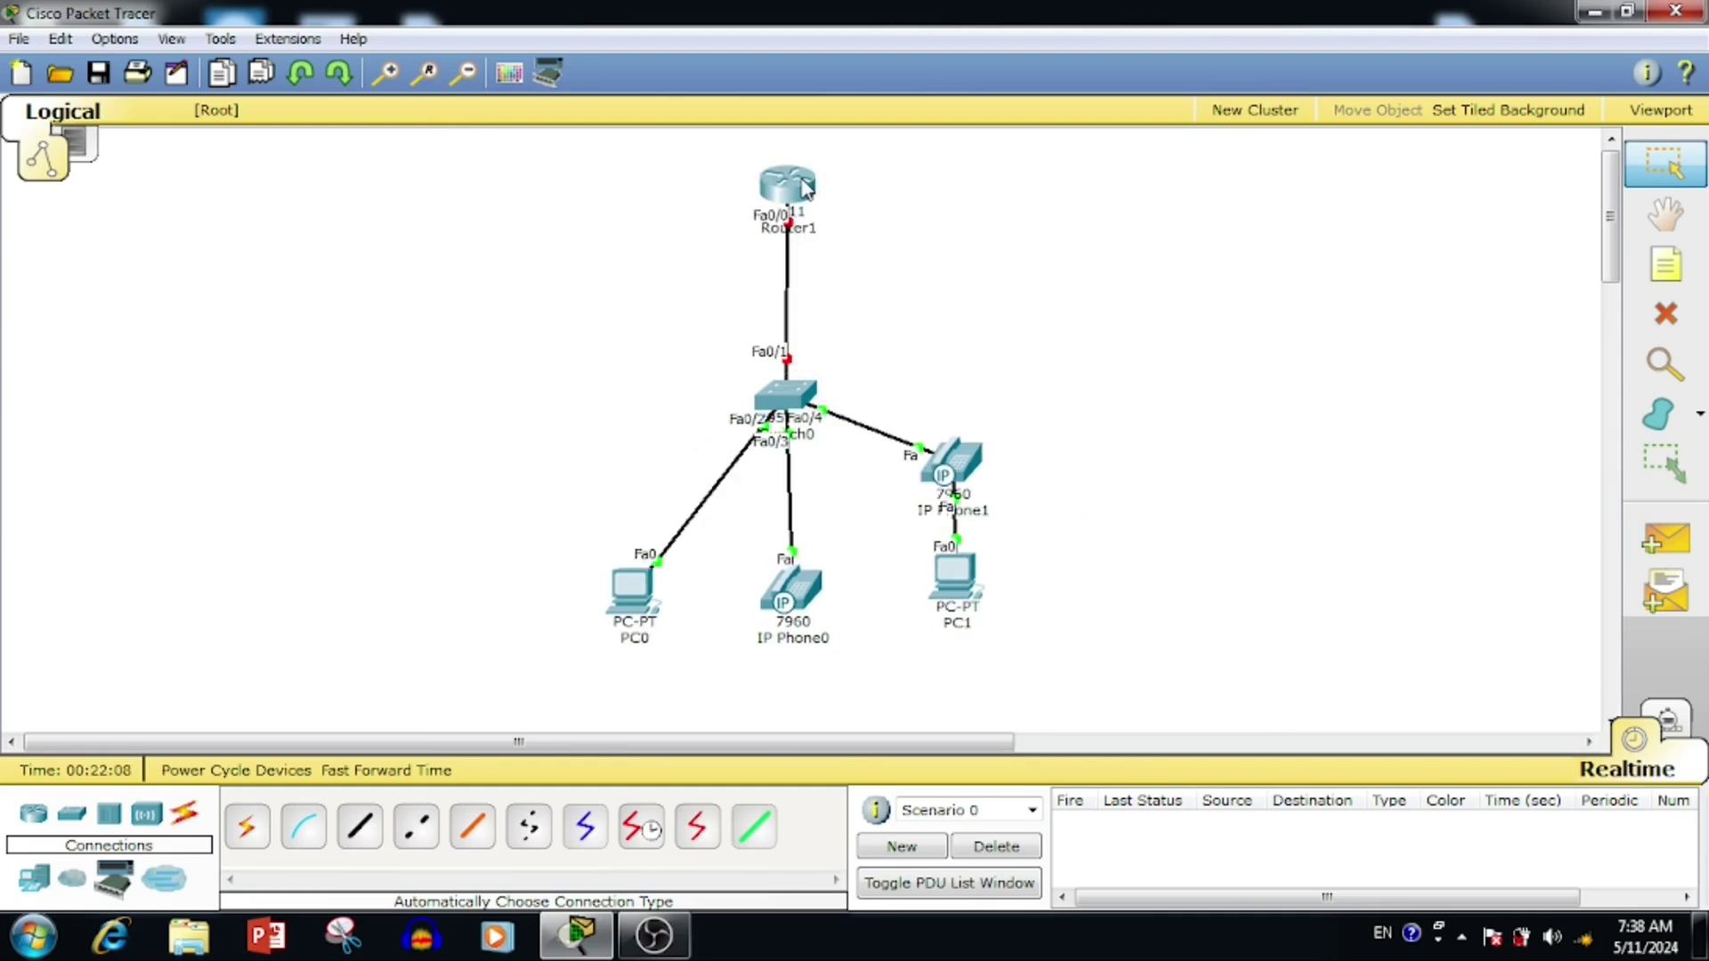
pyautogui.click(804, 186)
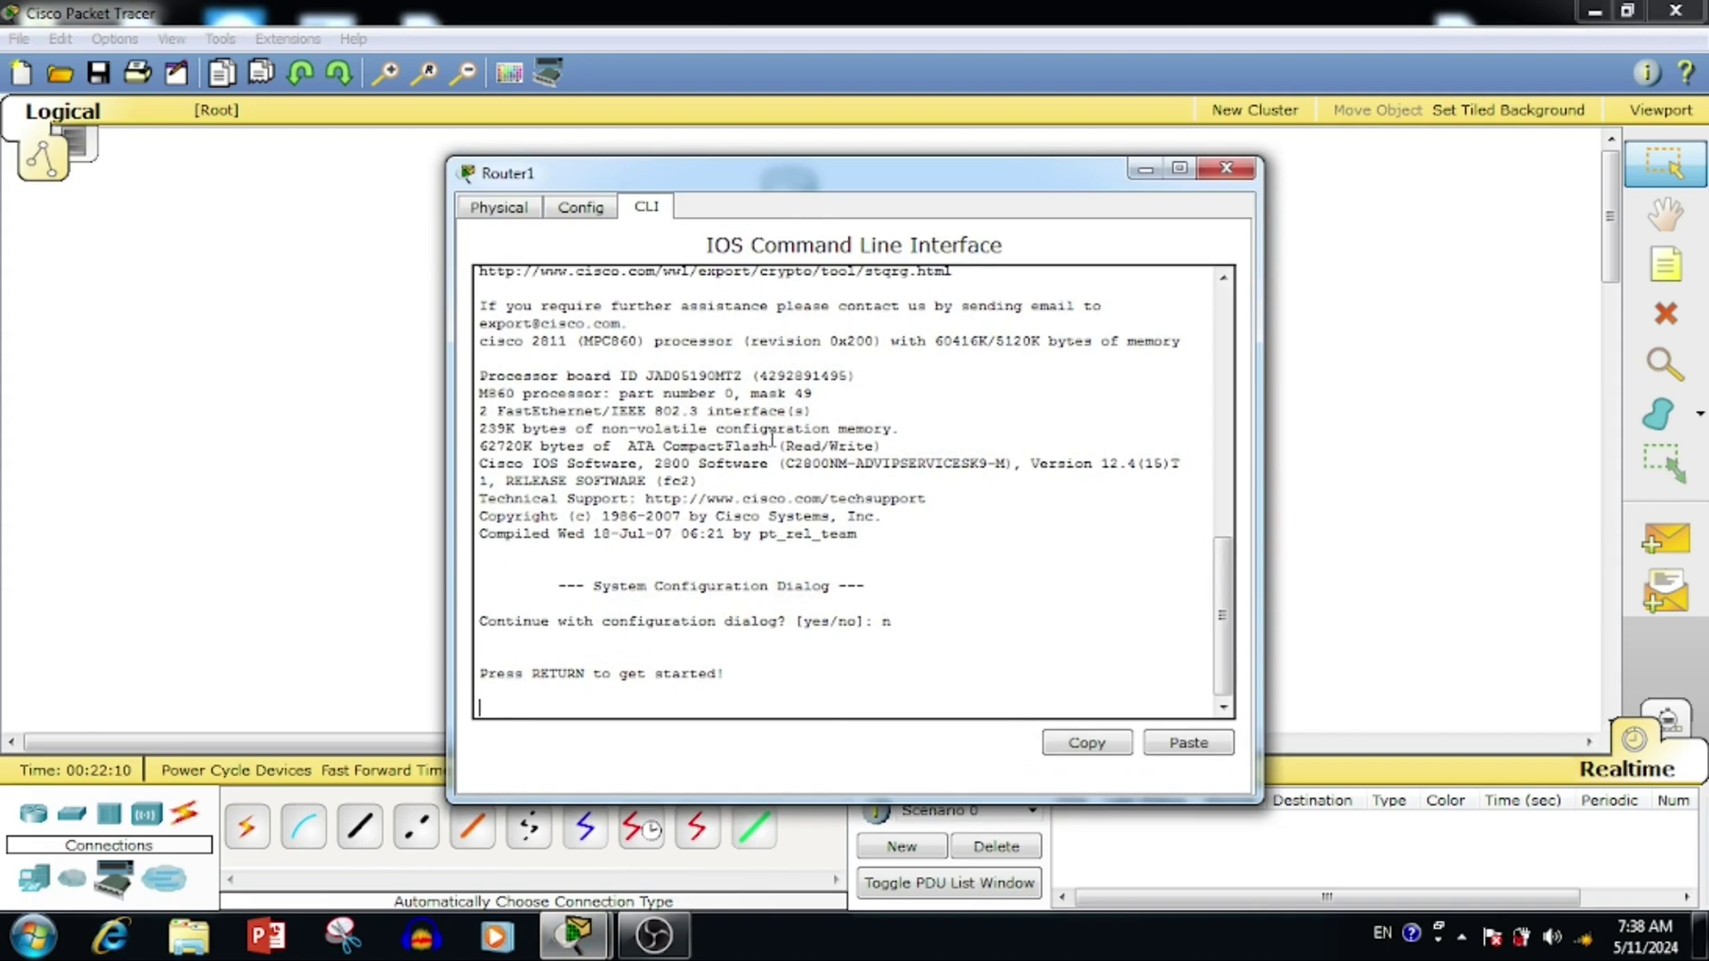
pyautogui.press('Return')
pyautogui.press('Return')
pyautogui.press('Return')
pyautogui.write('en')
pyautogui.press('Return')
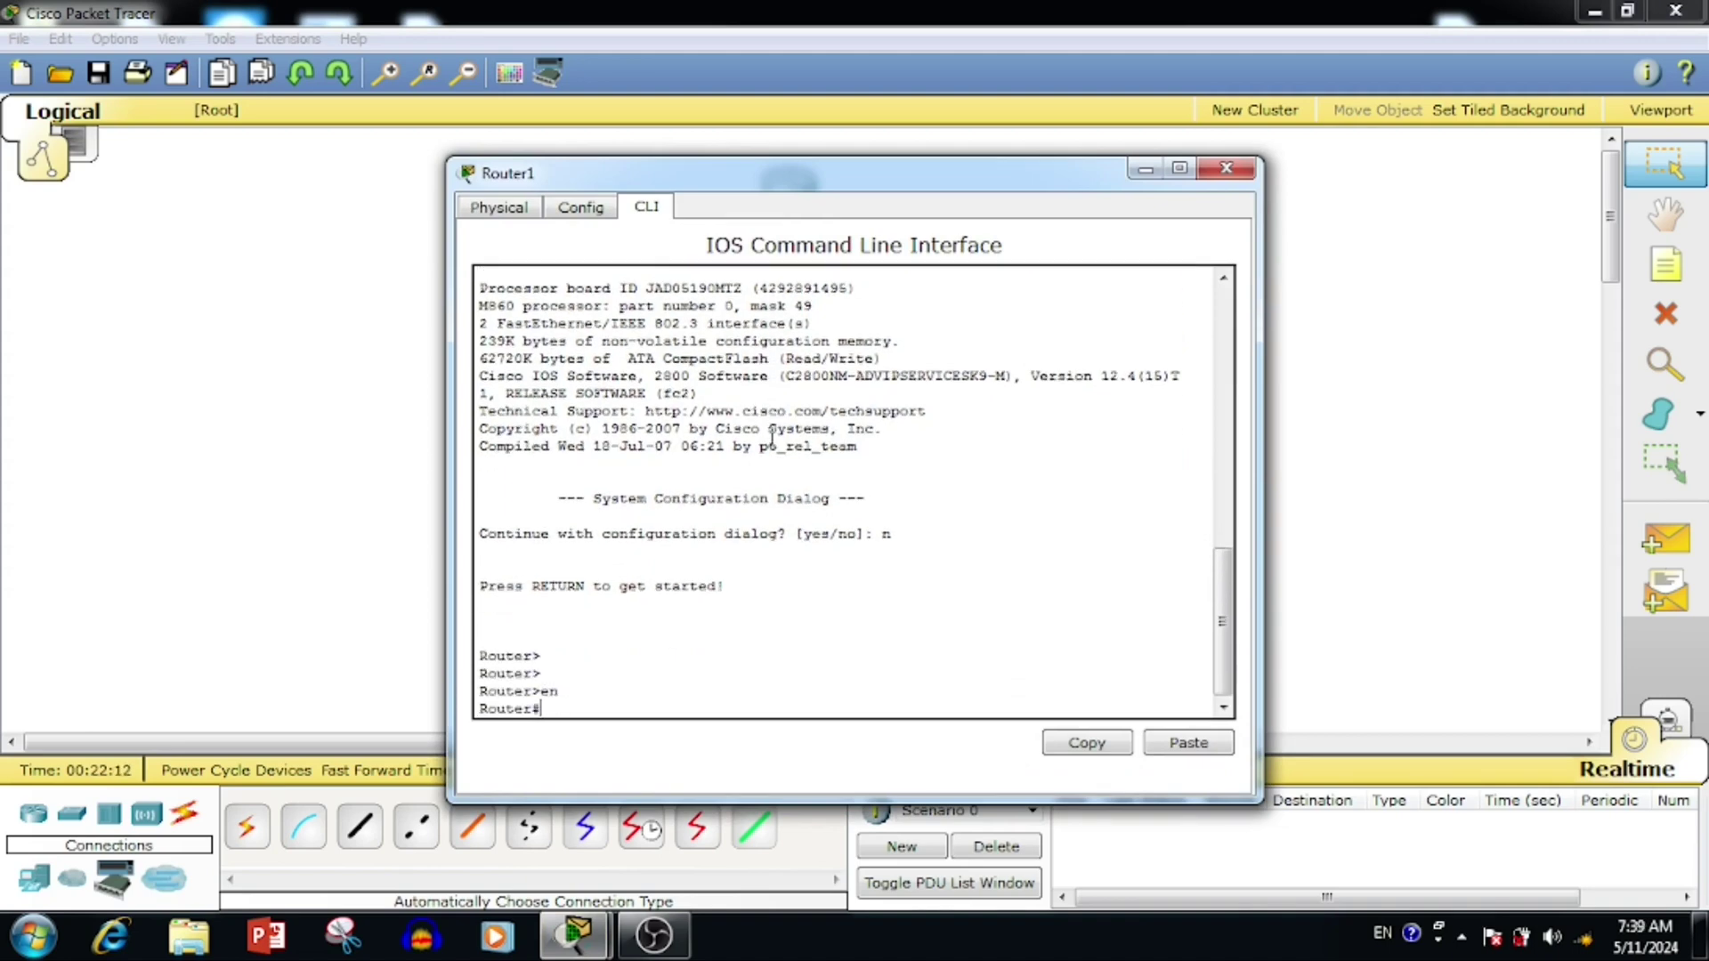
pyautogui.press('Return')
pyautogui.press('Return')
# Enter global configuration mode on Router1 with conf t.
pyautogui.write('conf ')
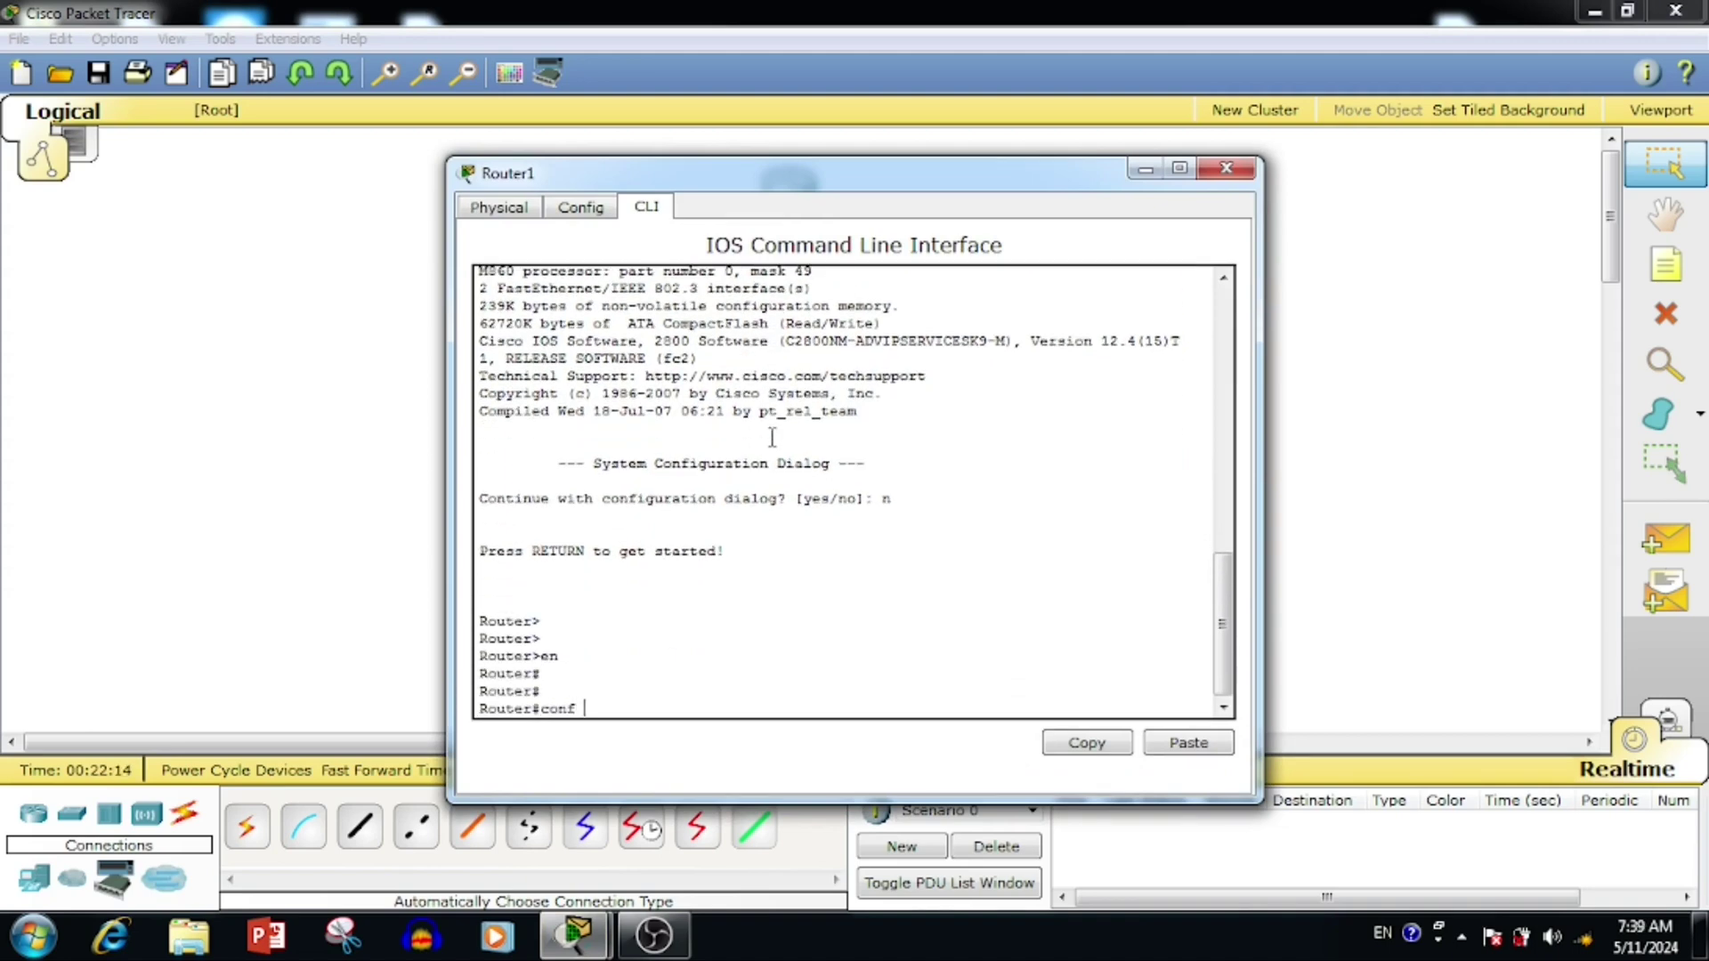
pyautogui.write('t')
pyautogui.press('Return')
pyautogui.press('Return')
pyautogui.press('Return')
pyautogui.press('Return')
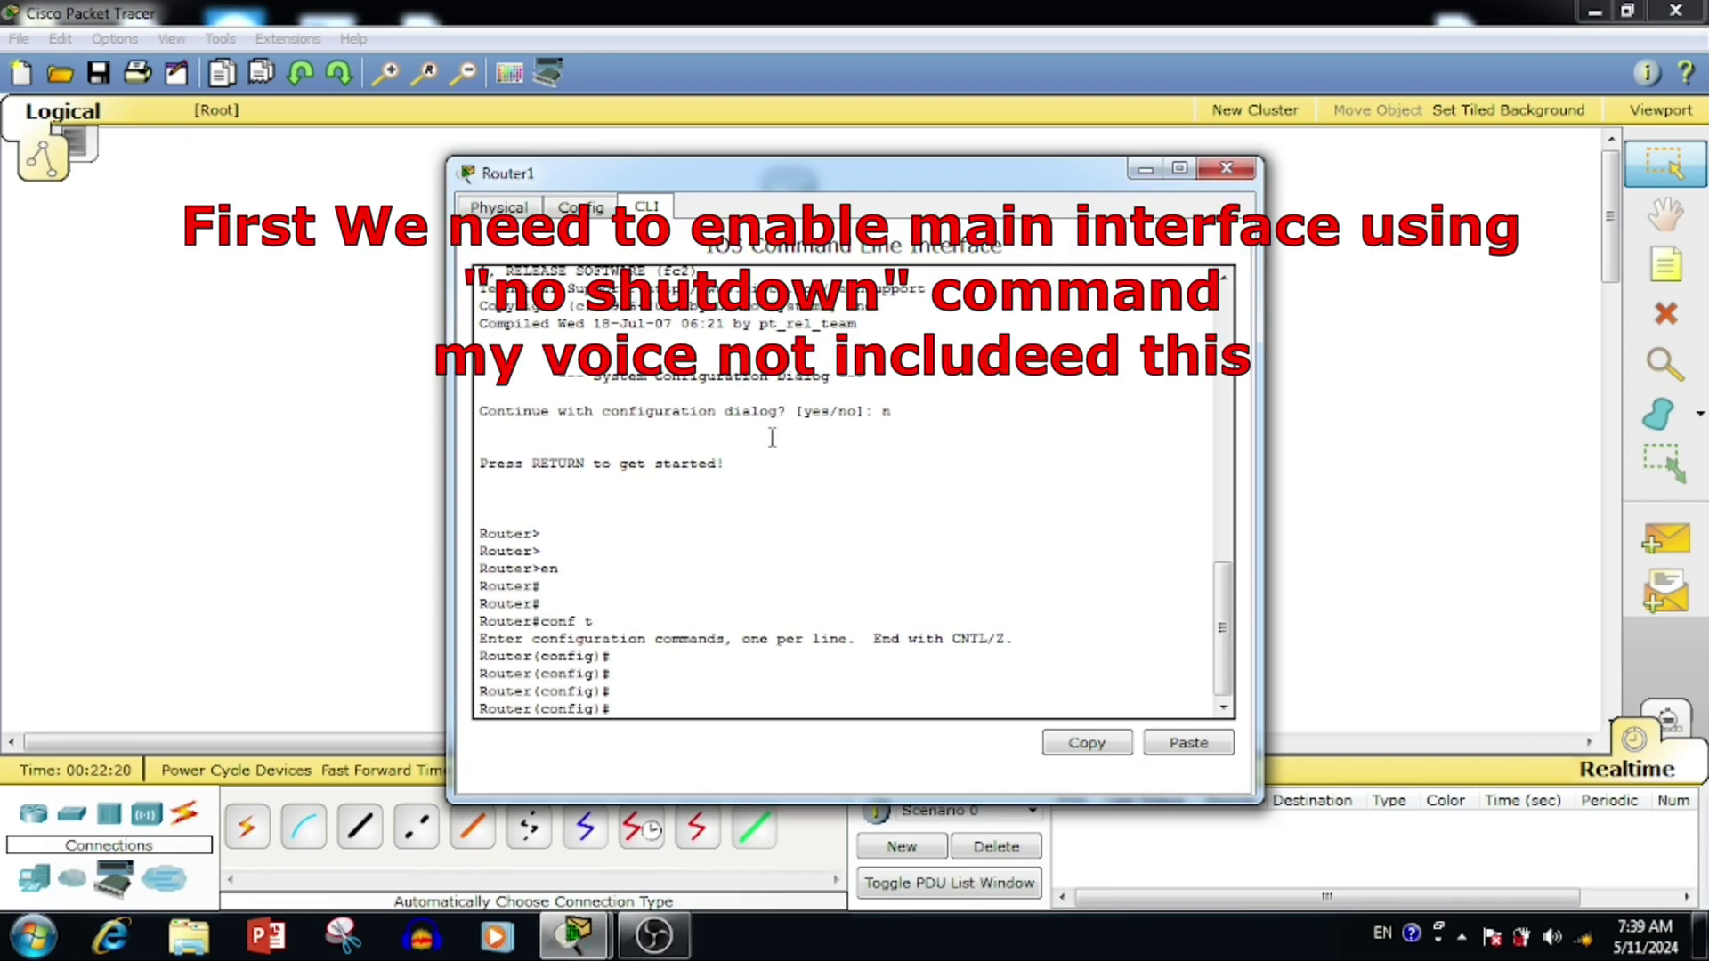
# Enable interface fastEthernet 0/0 with no shutdown and exit back to global configuration mode.
pyautogui.write('int')
pyautogui.press('Tab')
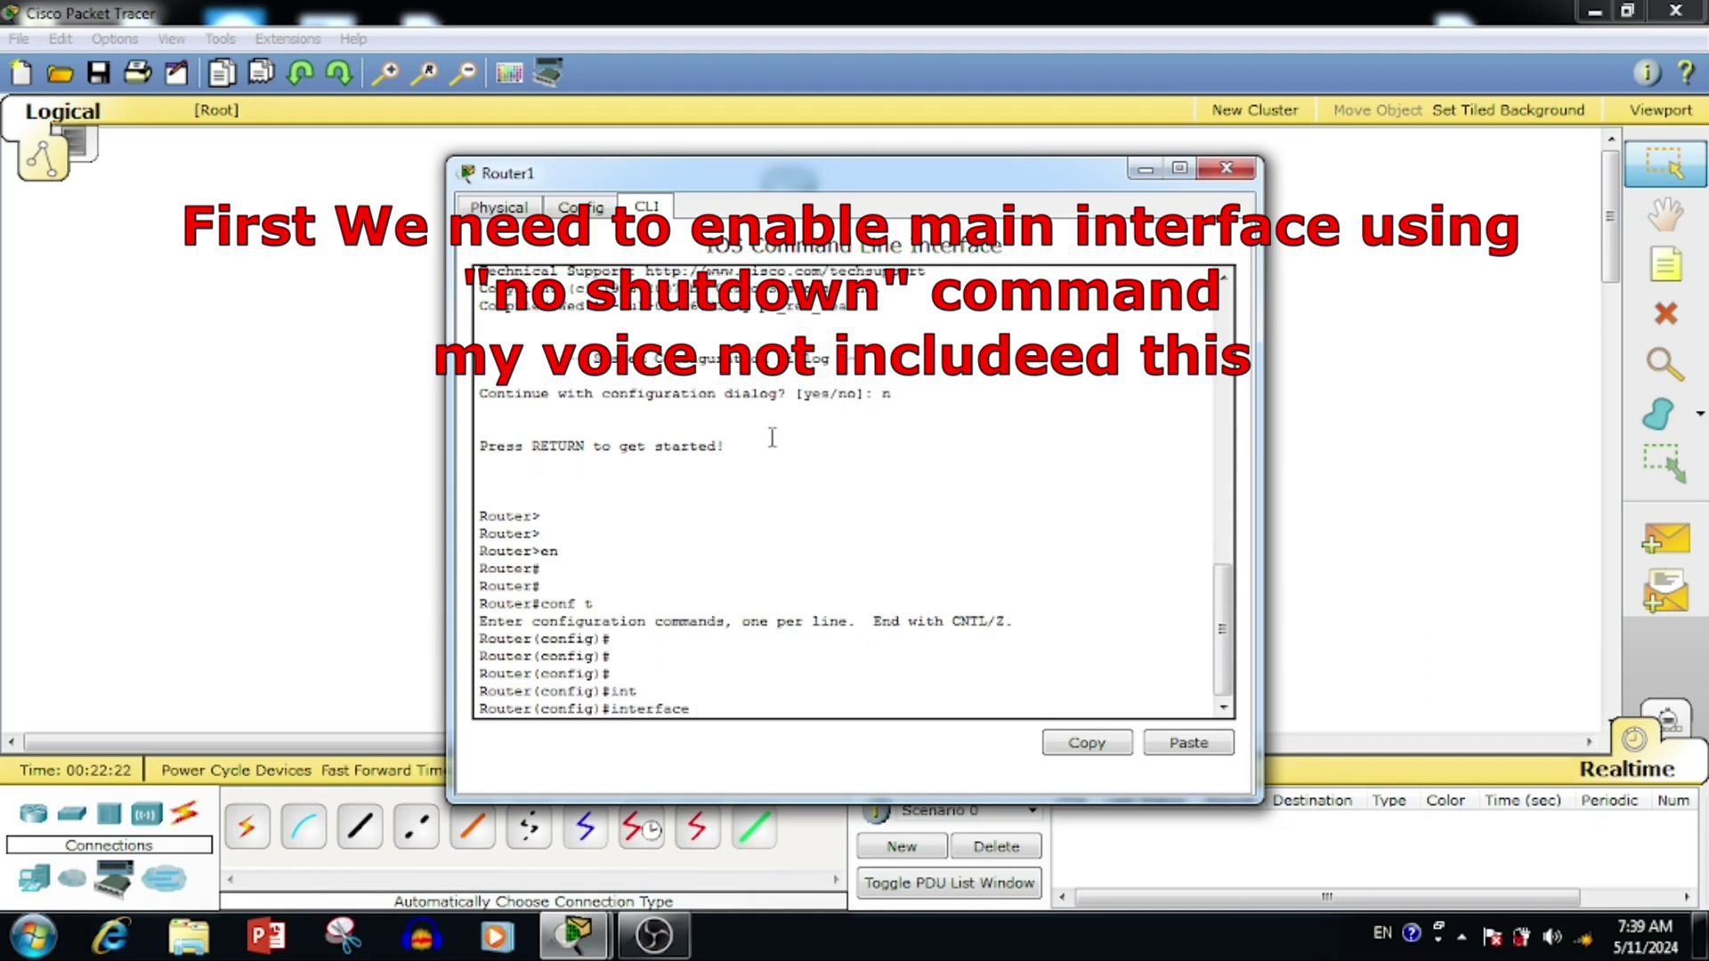
pyautogui.write('f')
pyautogui.press('Tab')
pyautogui.write('0/0')
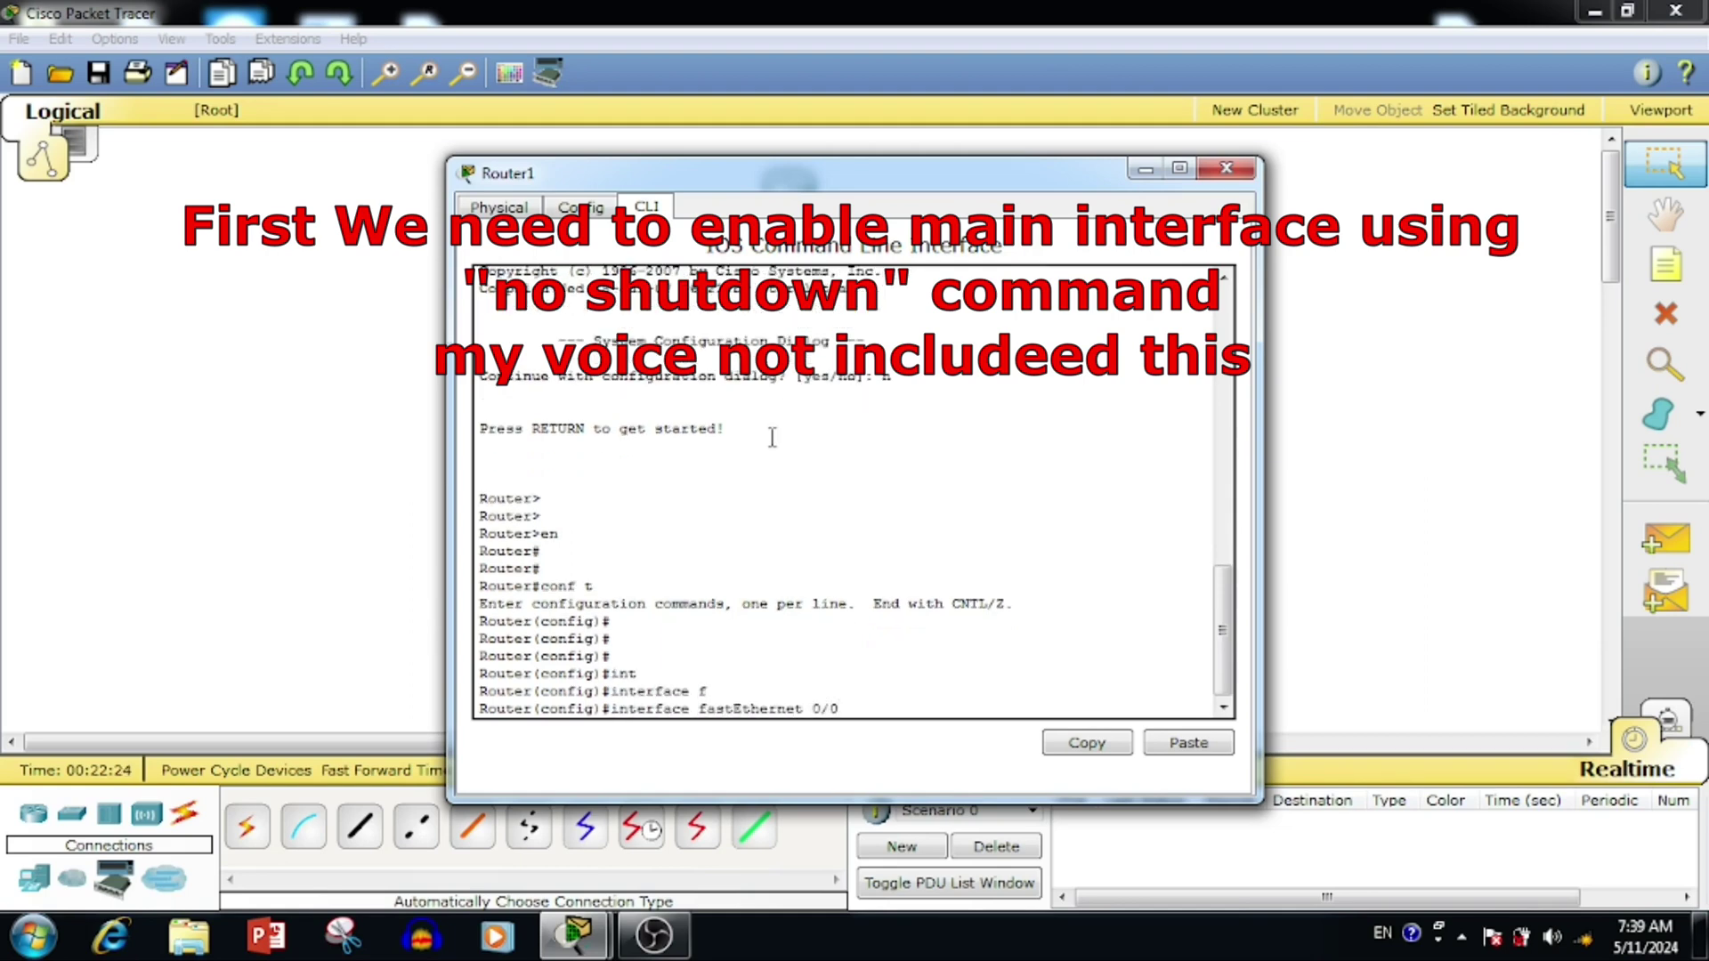
pyautogui.press('Return')
pyautogui.write('no shu')
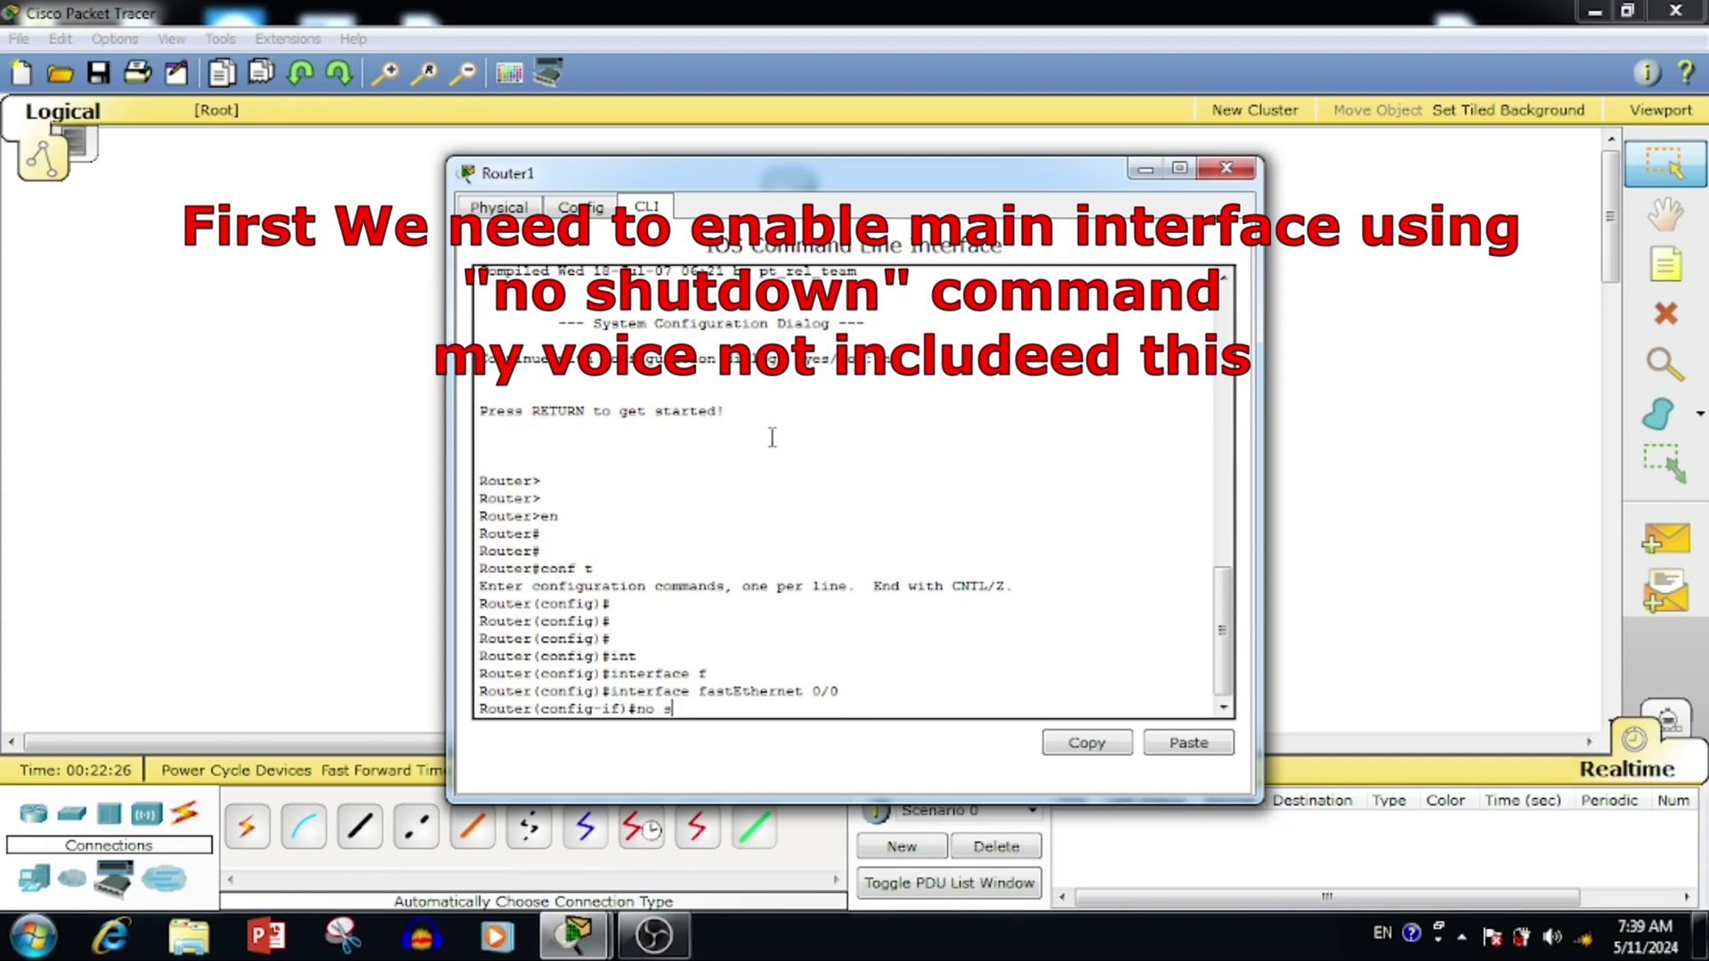
pyautogui.press('Tab')
pyautogui.press('Return')
pyautogui.write('exit')
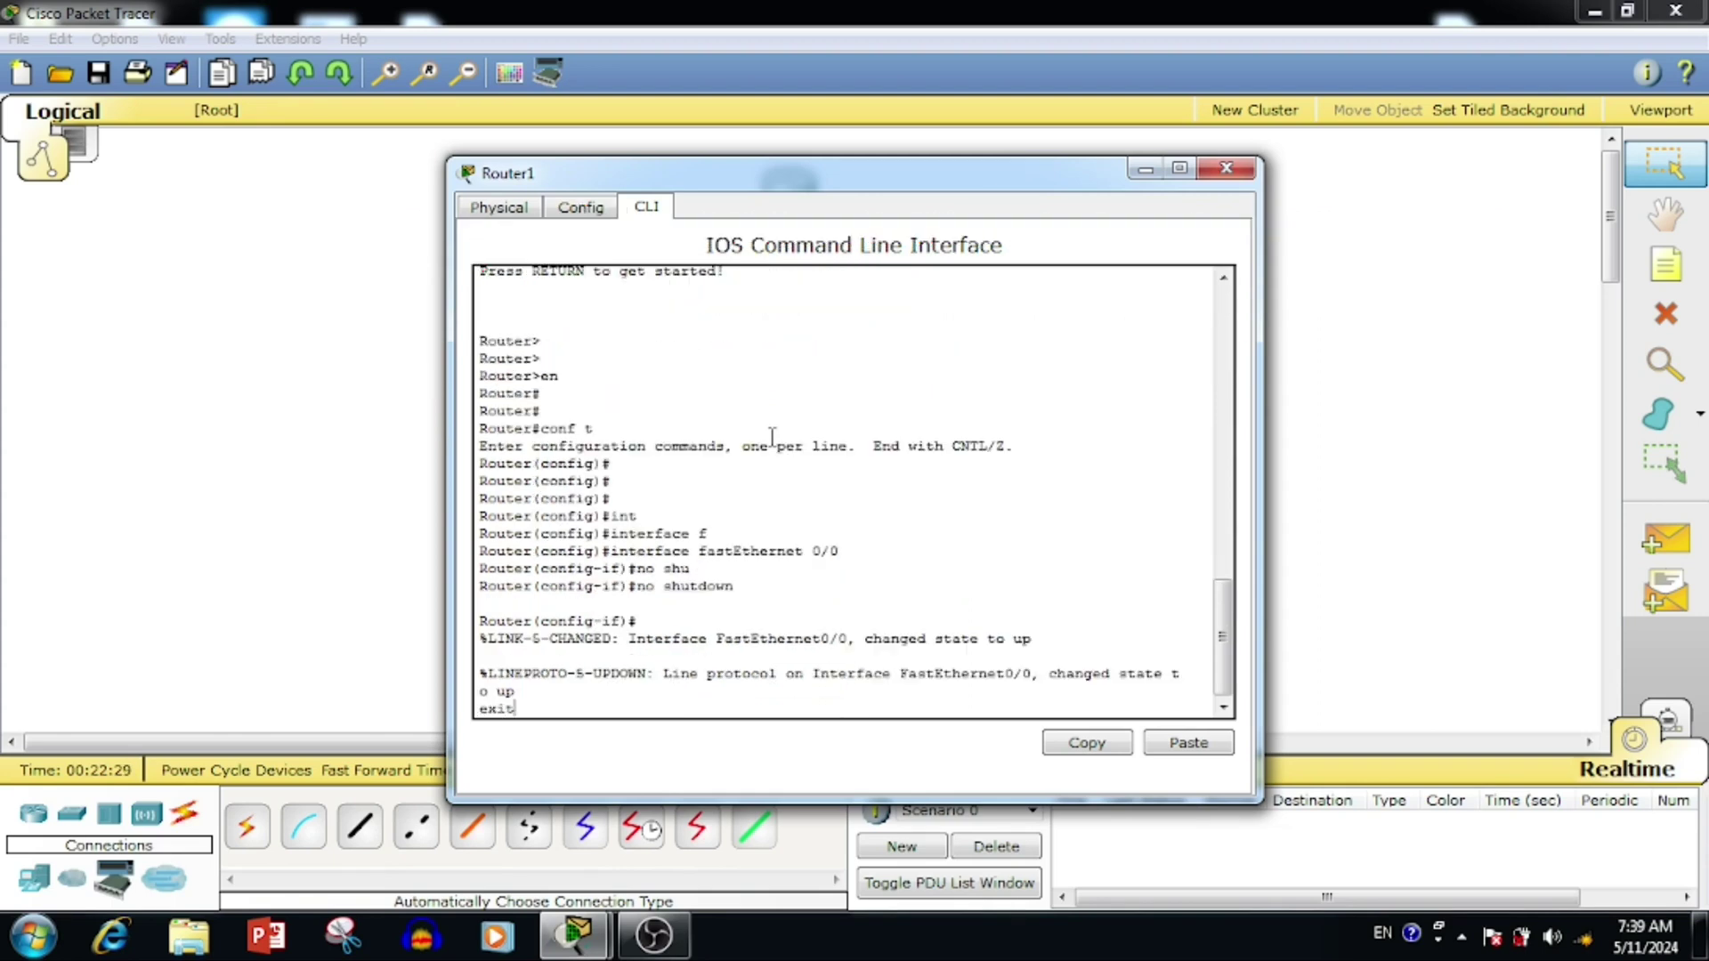
pyautogui.press('Return')
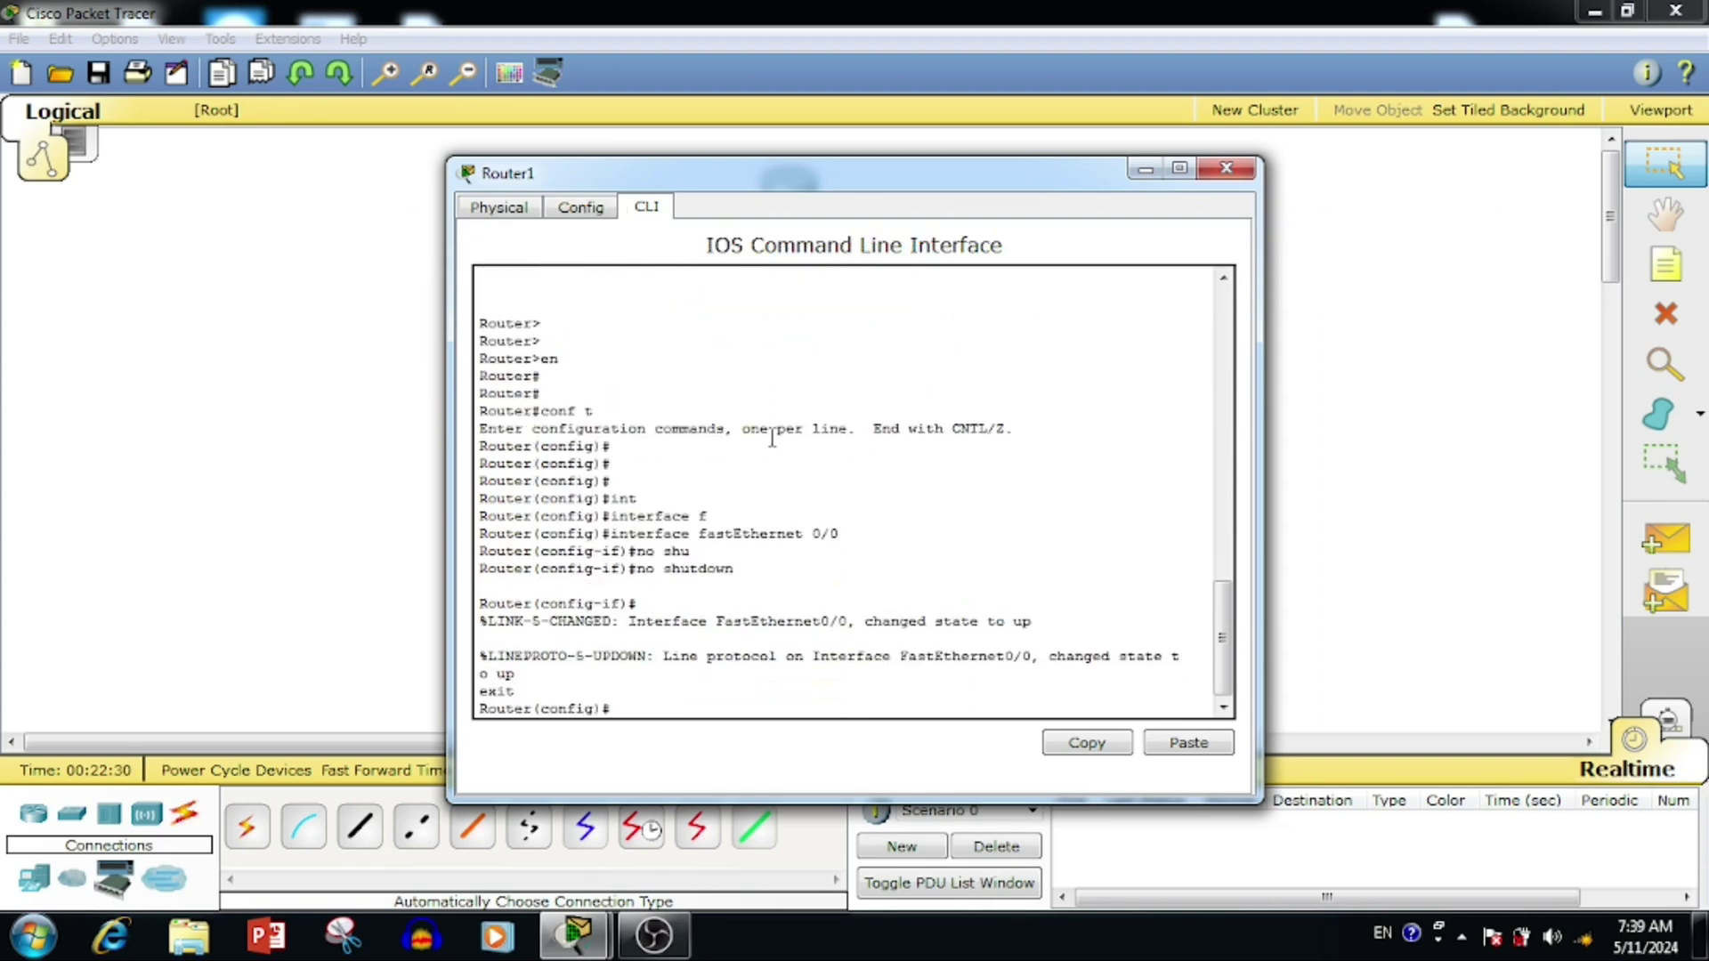
# Create subinterface fastEthernet 0/0.1 on Router1 and enter its configuration.
pyautogui.write('int')
pyautogui.press('Tab')
pyautogui.write('fa')
pyautogui.press('Tab')
pyautogui.write('0/0')
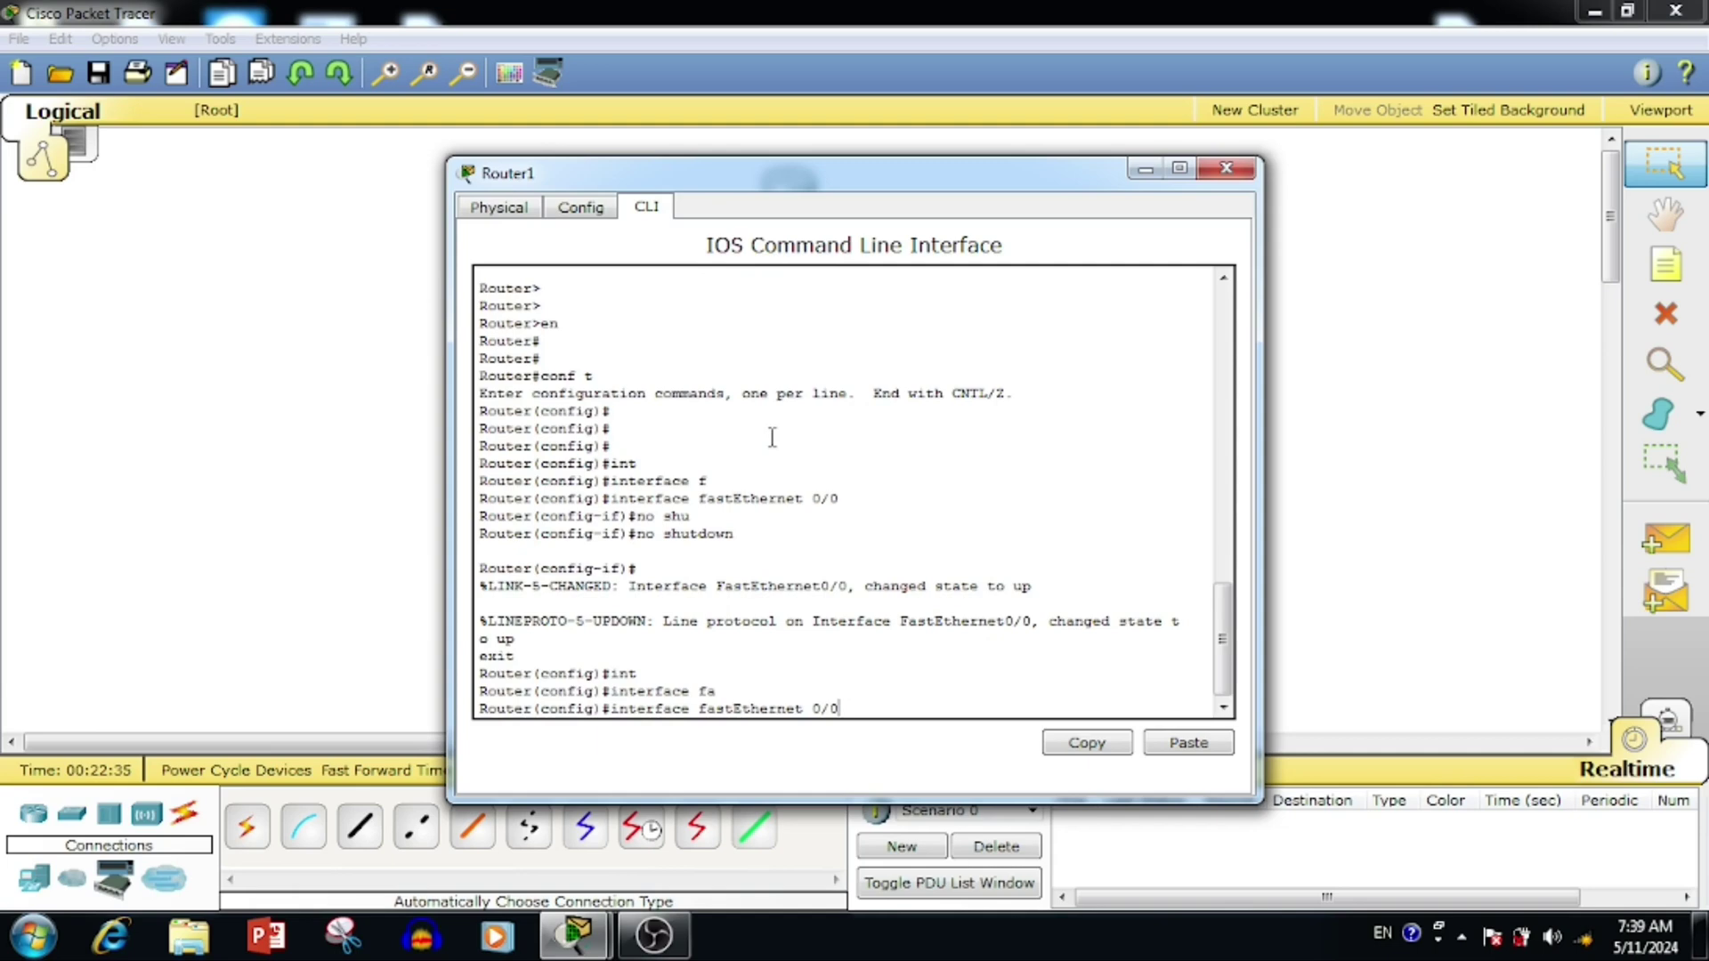
pyautogui.write('.1')
pyautogui.press('Return')
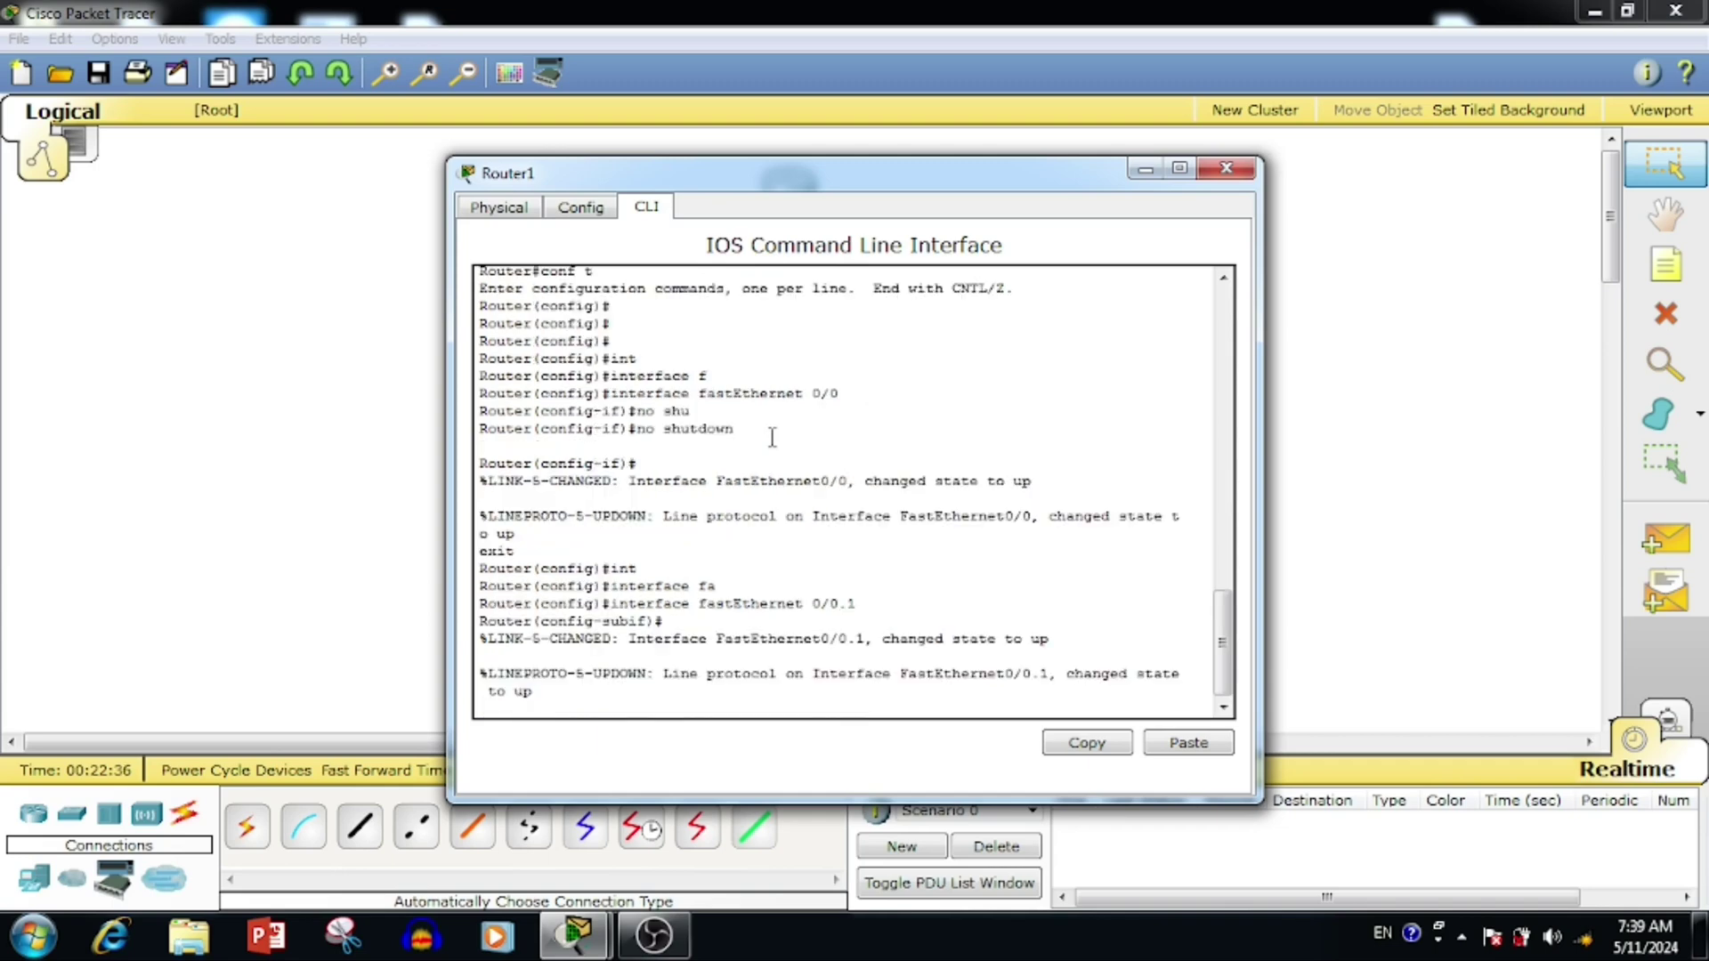
pyautogui.press('Return')
# Set encapsulation dot1Q 10 on subinterface 0/0.1.
pyautogui.write('en')
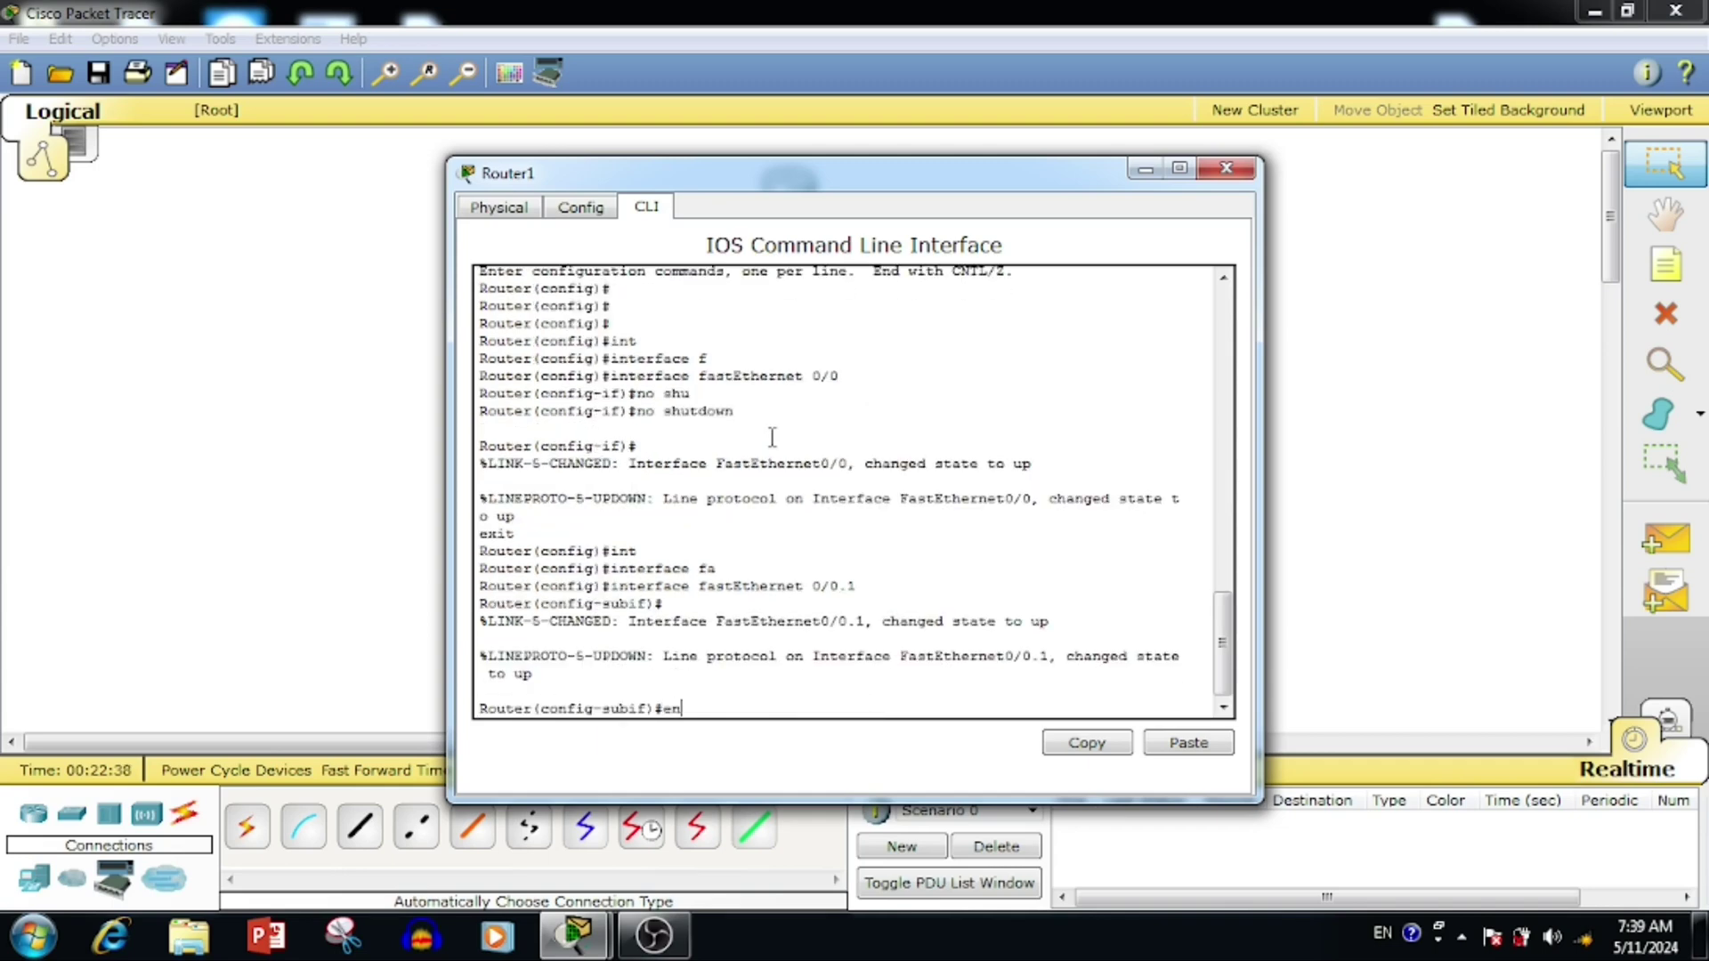
pyautogui.press('Tab')
pyautogui.write('do')
pyautogui.press('Tab')
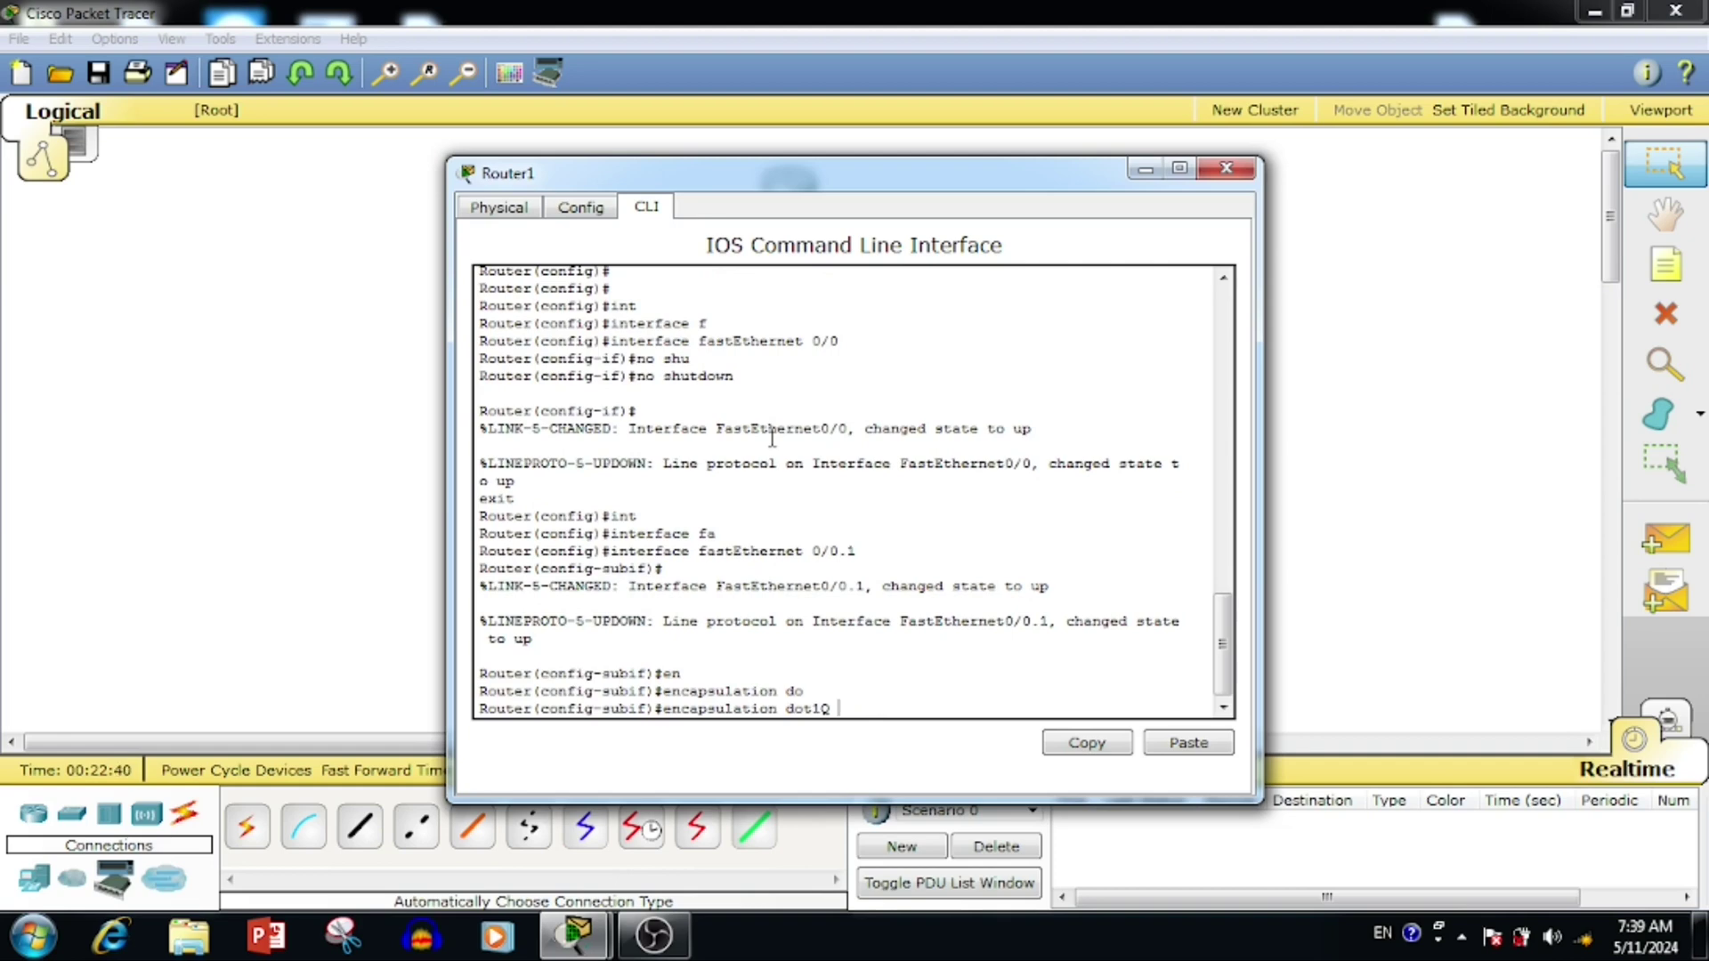
pyautogui.write('10')
pyautogui.press('Return')
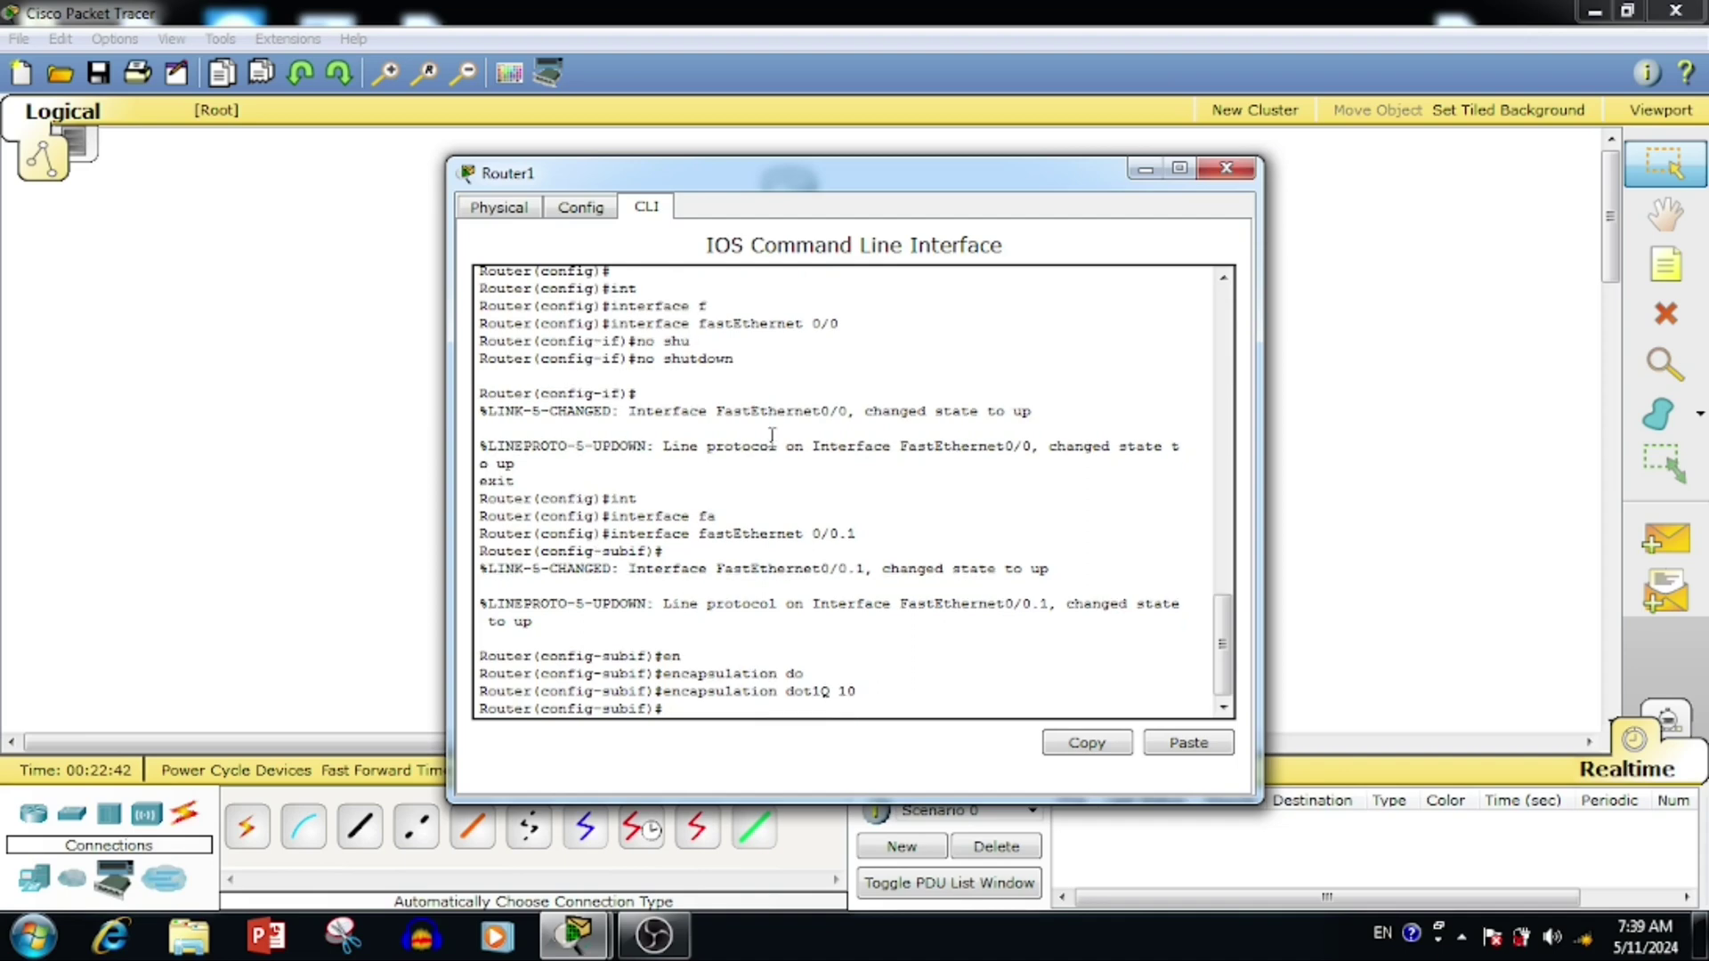
# Assign IP address 192.168.10.1 with mask 255.255.255.0 to subinterface 0/0.1.
pyautogui.write('ip a')
pyautogui.press('BackSpace')
pyautogui.press('BackSpace')
pyautogui.press('BackSpace')
pyautogui.press('BackSpace')
pyautogui.write('ip')
pyautogui.press('Tab')
pyautogui.write('a')
pyautogui.press('Tab')
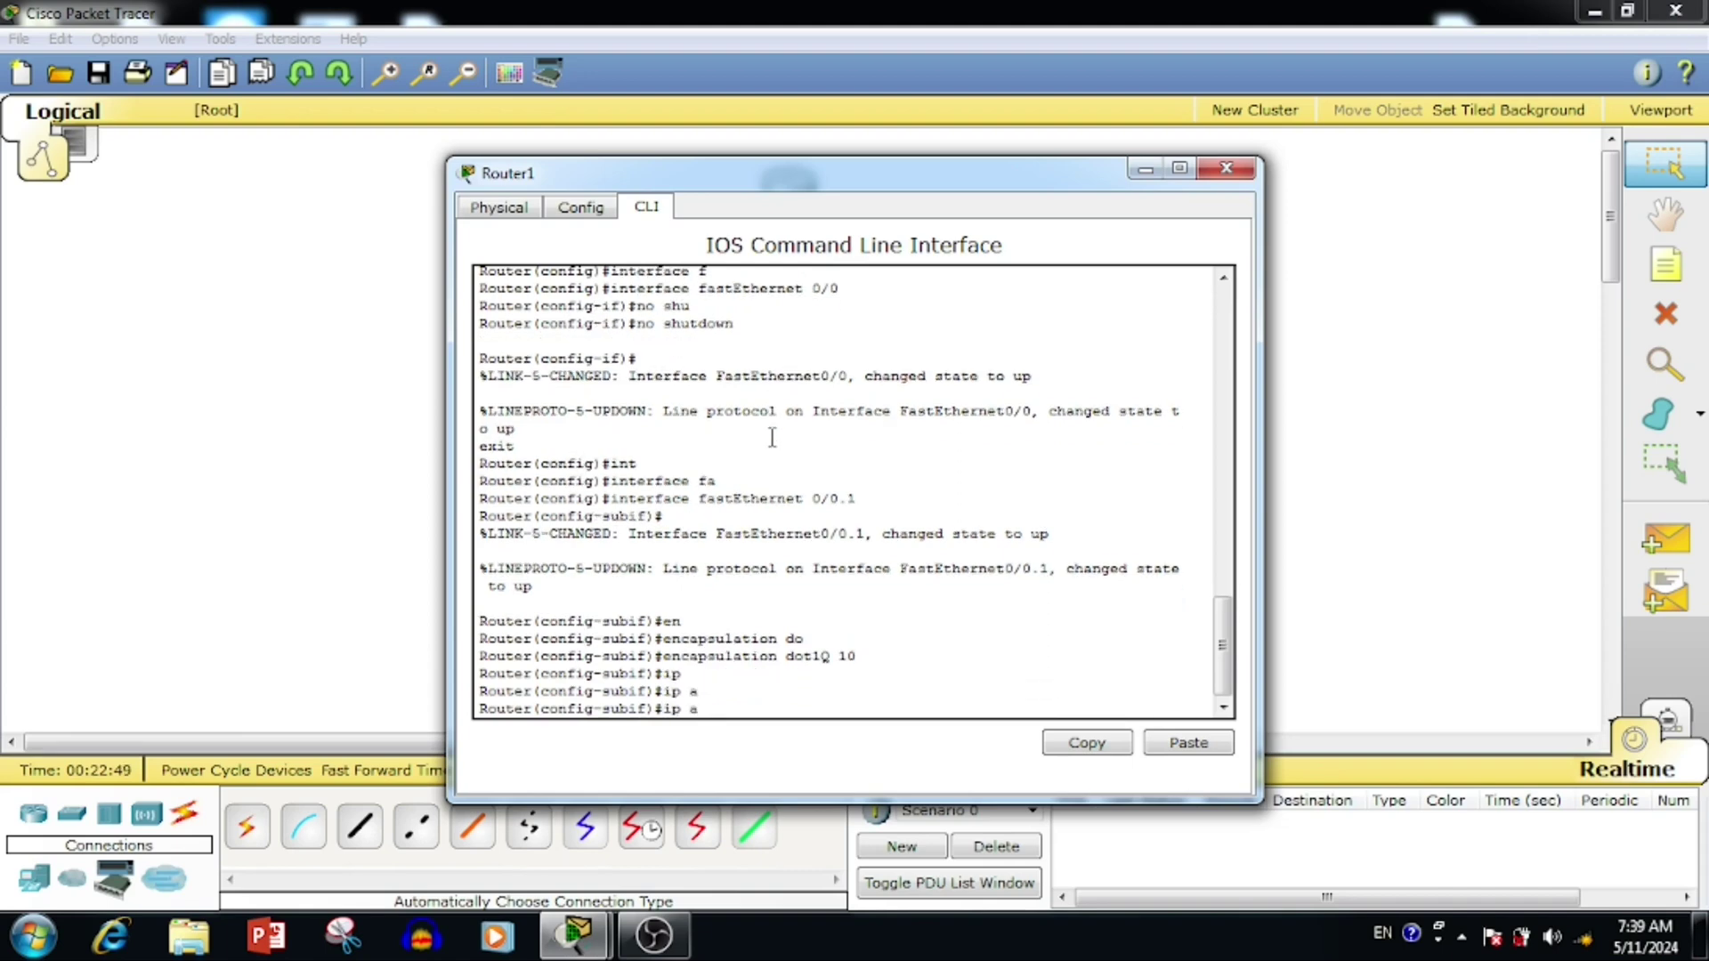
pyautogui.write('dd')
pyautogui.press('Tab')
pyautogui.write('19')
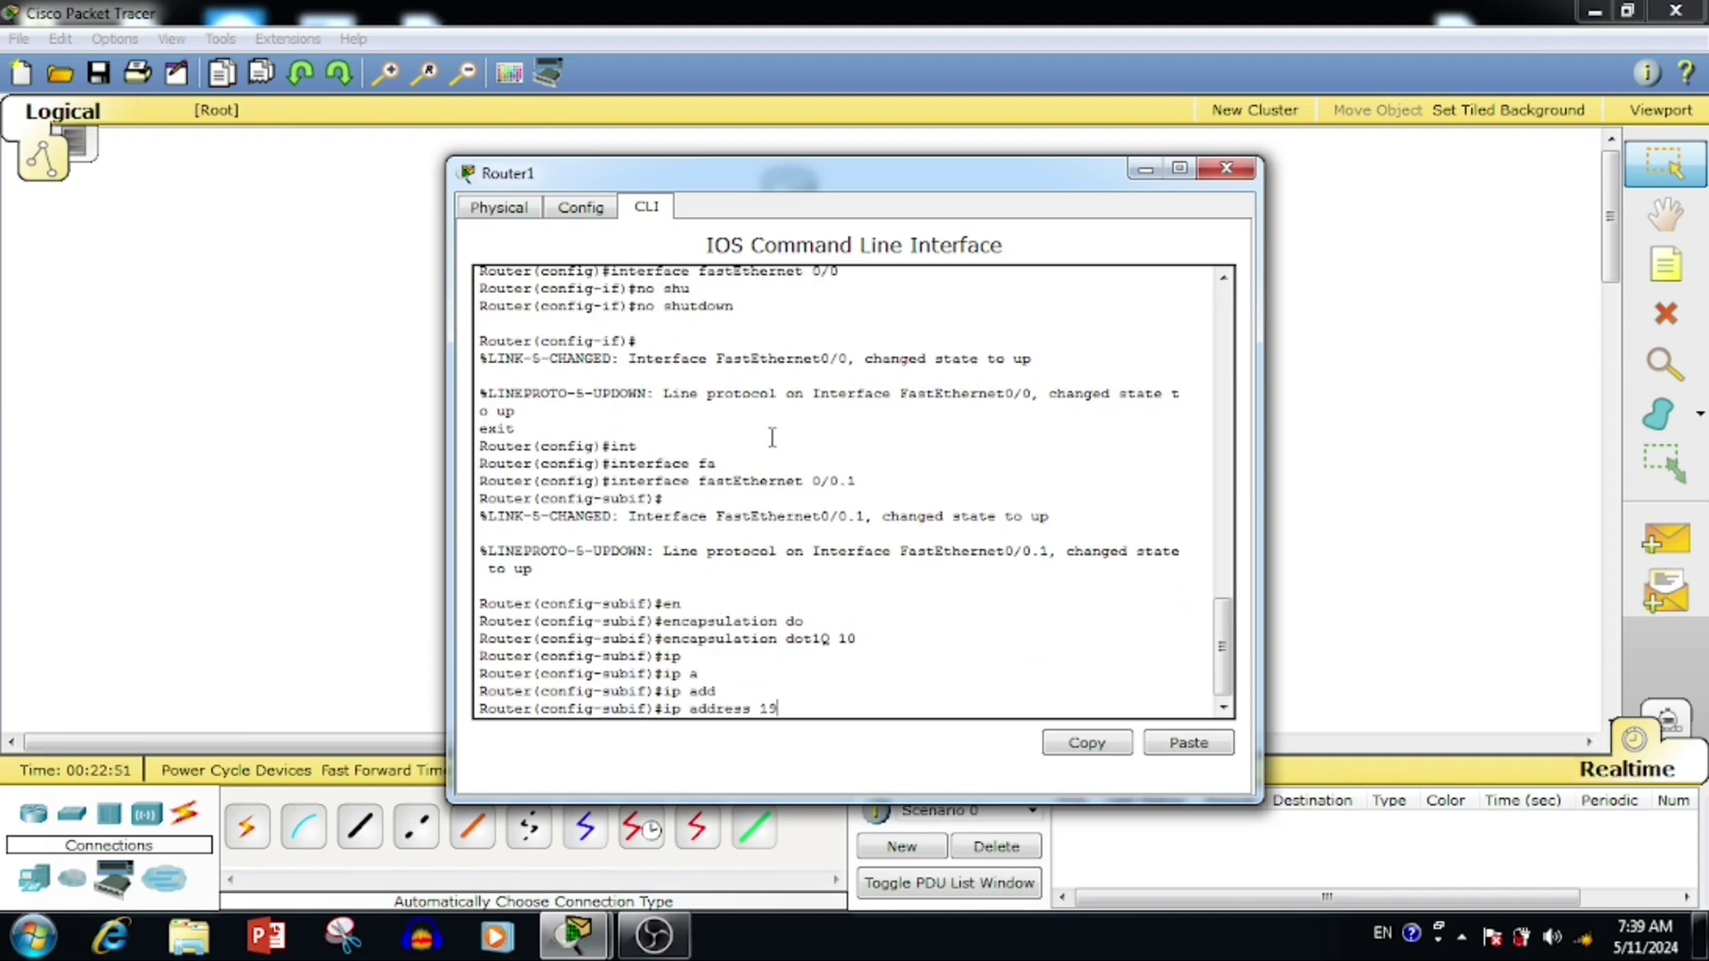
pyautogui.write('2.168.10.1 255.255.255.0')
pyautogui.press('Return')
# Run no shutdown on subinterface 0/0.1 and exit to global configuration mode.
pyautogui.write('n')
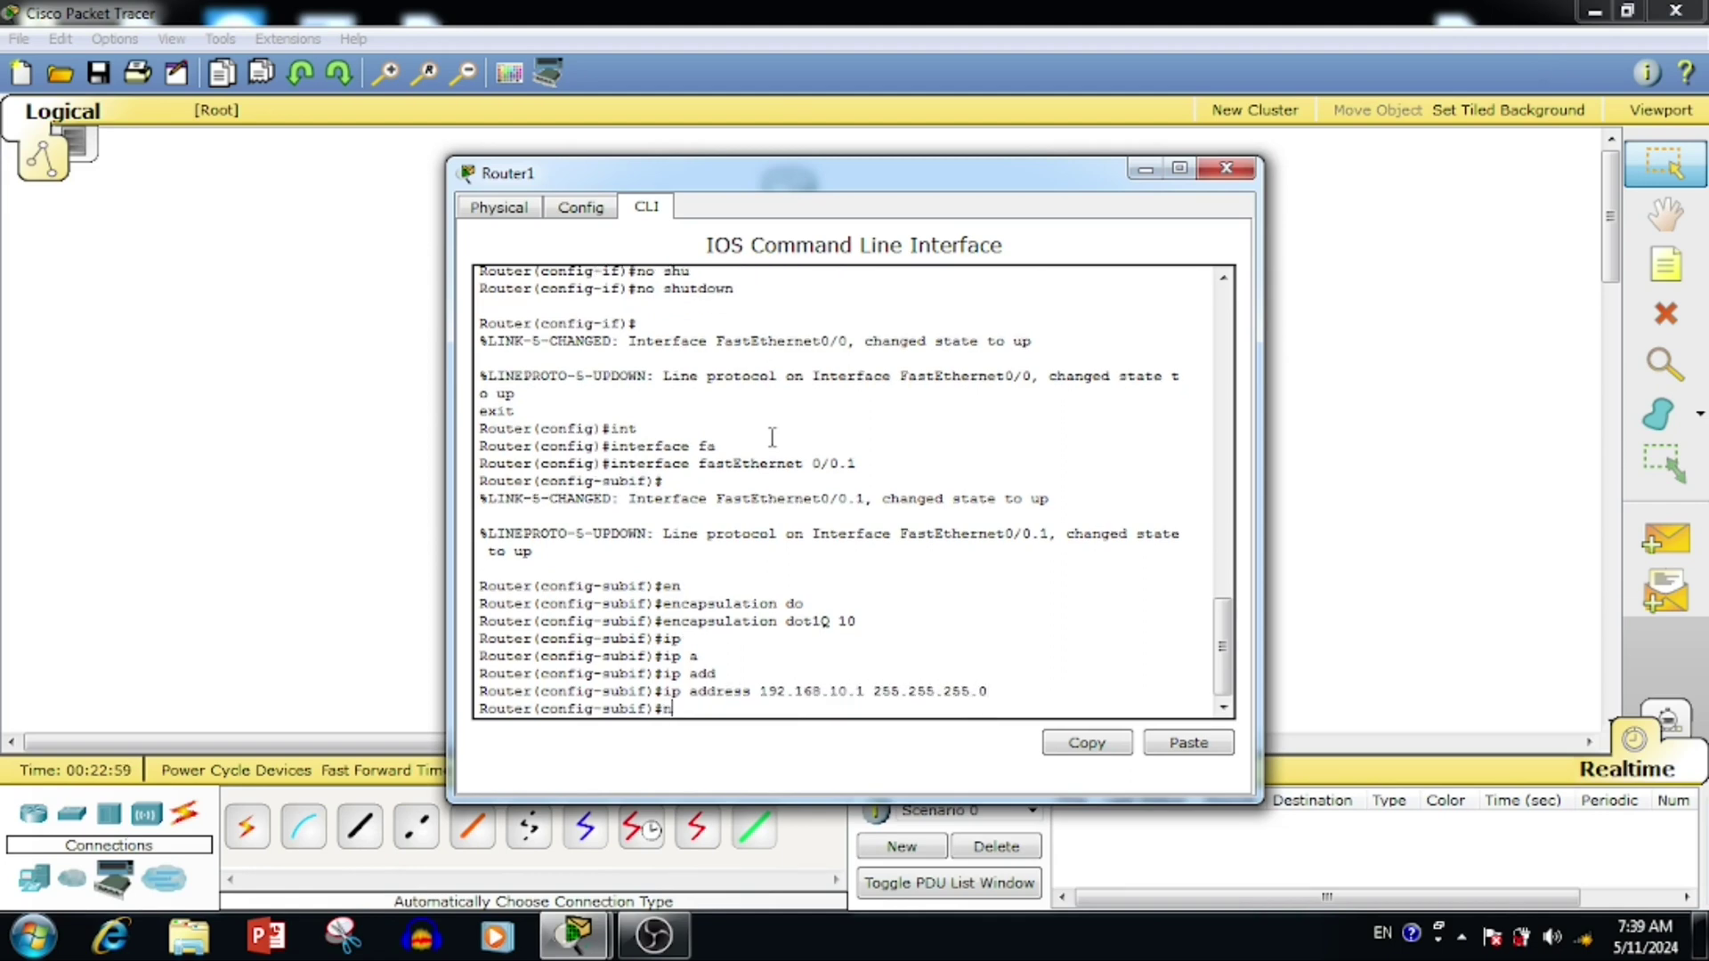
pyautogui.write('o shu')
pyautogui.press('Tab')
pyautogui.press('Return')
pyautogui.write('exit')
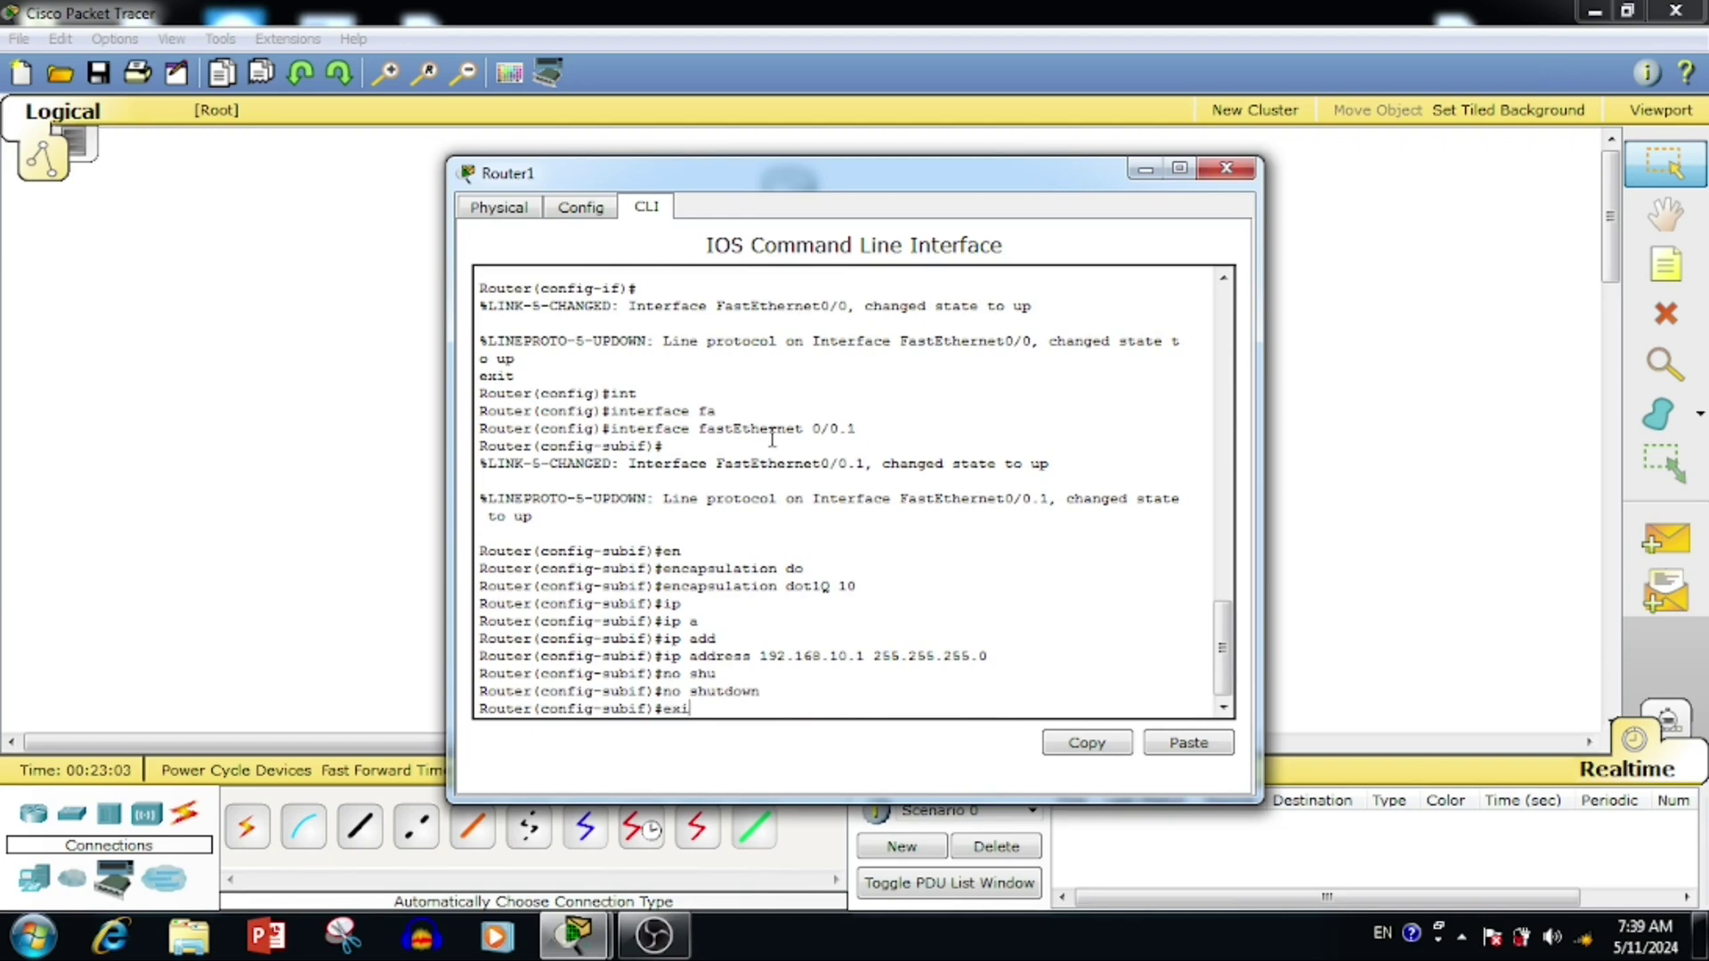
pyautogui.press('Return')
# Create subinterface fastEthernet 0/0.2 by reusing the earlier interface command, and enter its configuration.
pyautogui.press('Up')
pyautogui.press('Up')
pyautogui.press('Up')
pyautogui.press('Up')
pyautogui.press('Up')
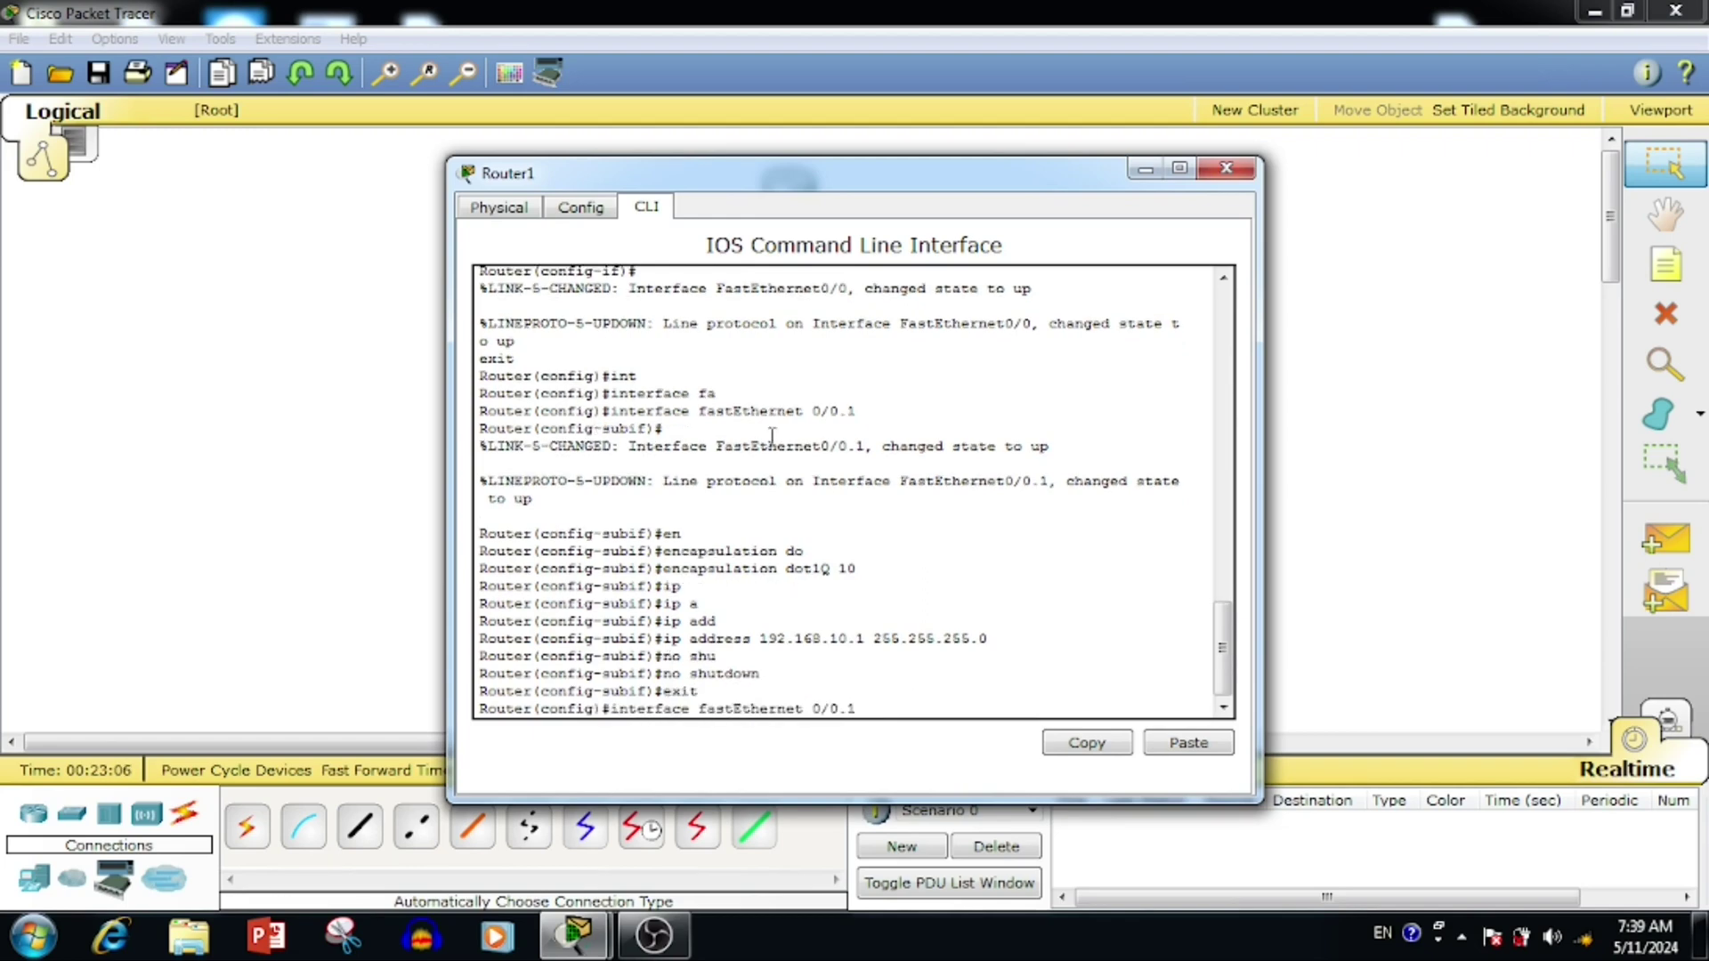
pyautogui.press('BackSpace')
pyautogui.write('2')
pyautogui.press('Return')
pyautogui.press('Return')
pyautogui.press('Return')
pyautogui.write('ip a')
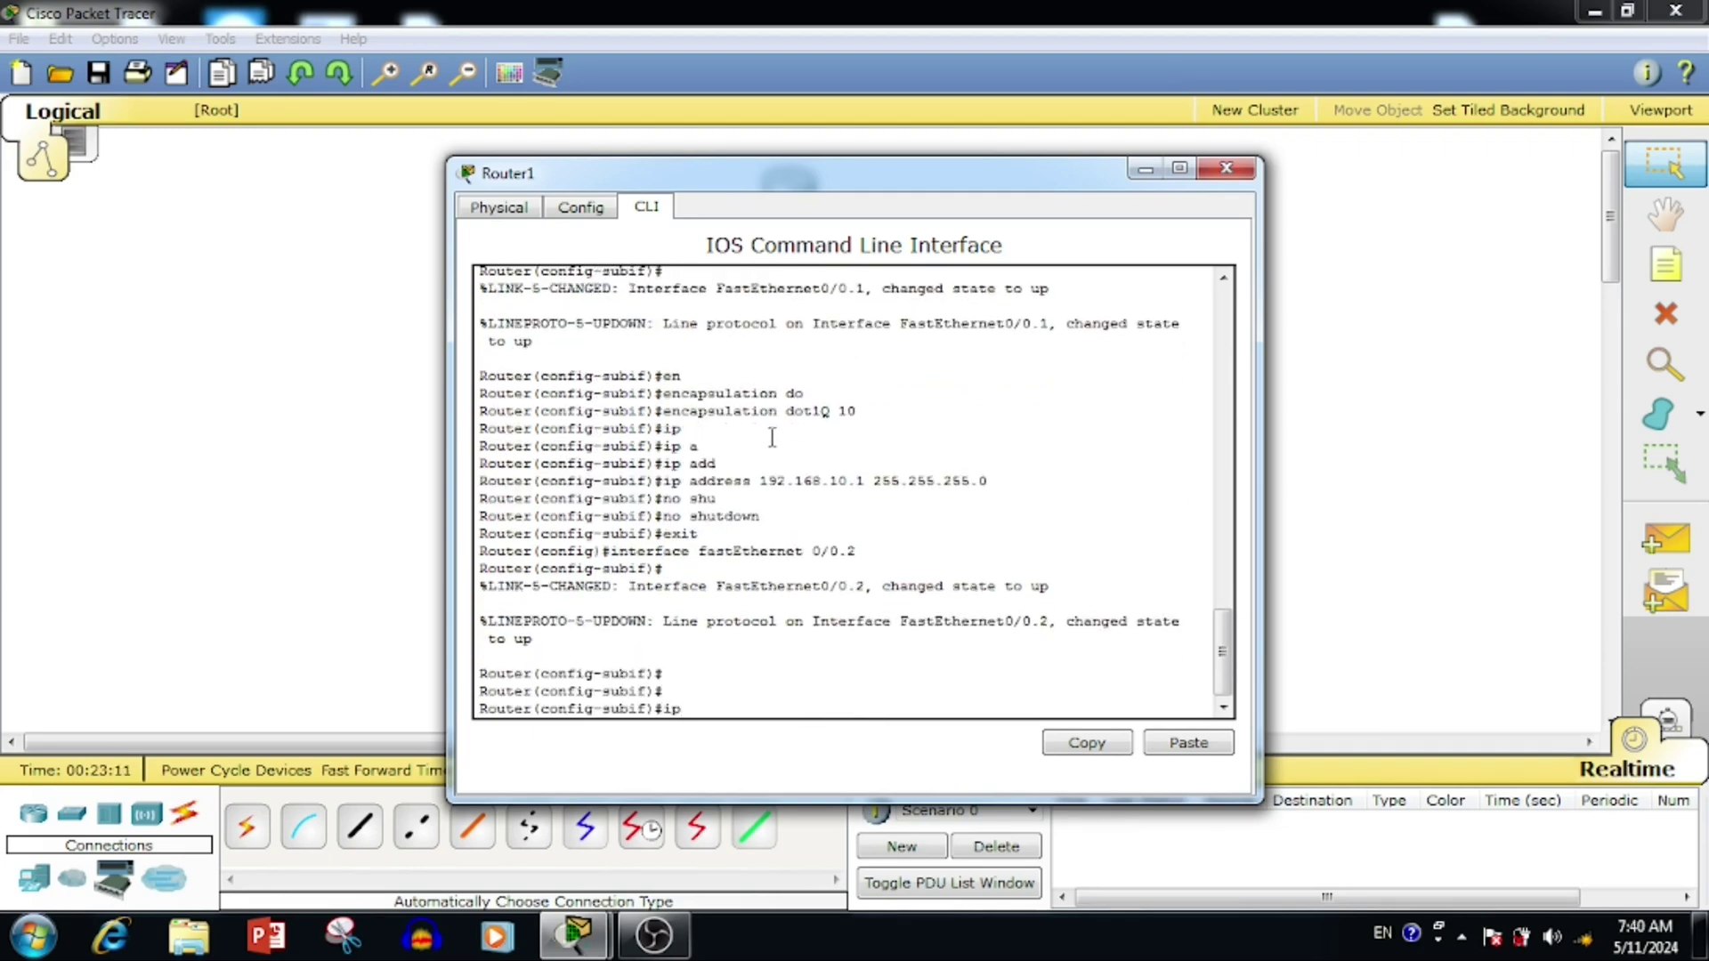
pyautogui.press('Tab')
pyautogui.write('d')
pyautogui.press('Tab')
pyautogui.write('192.1')
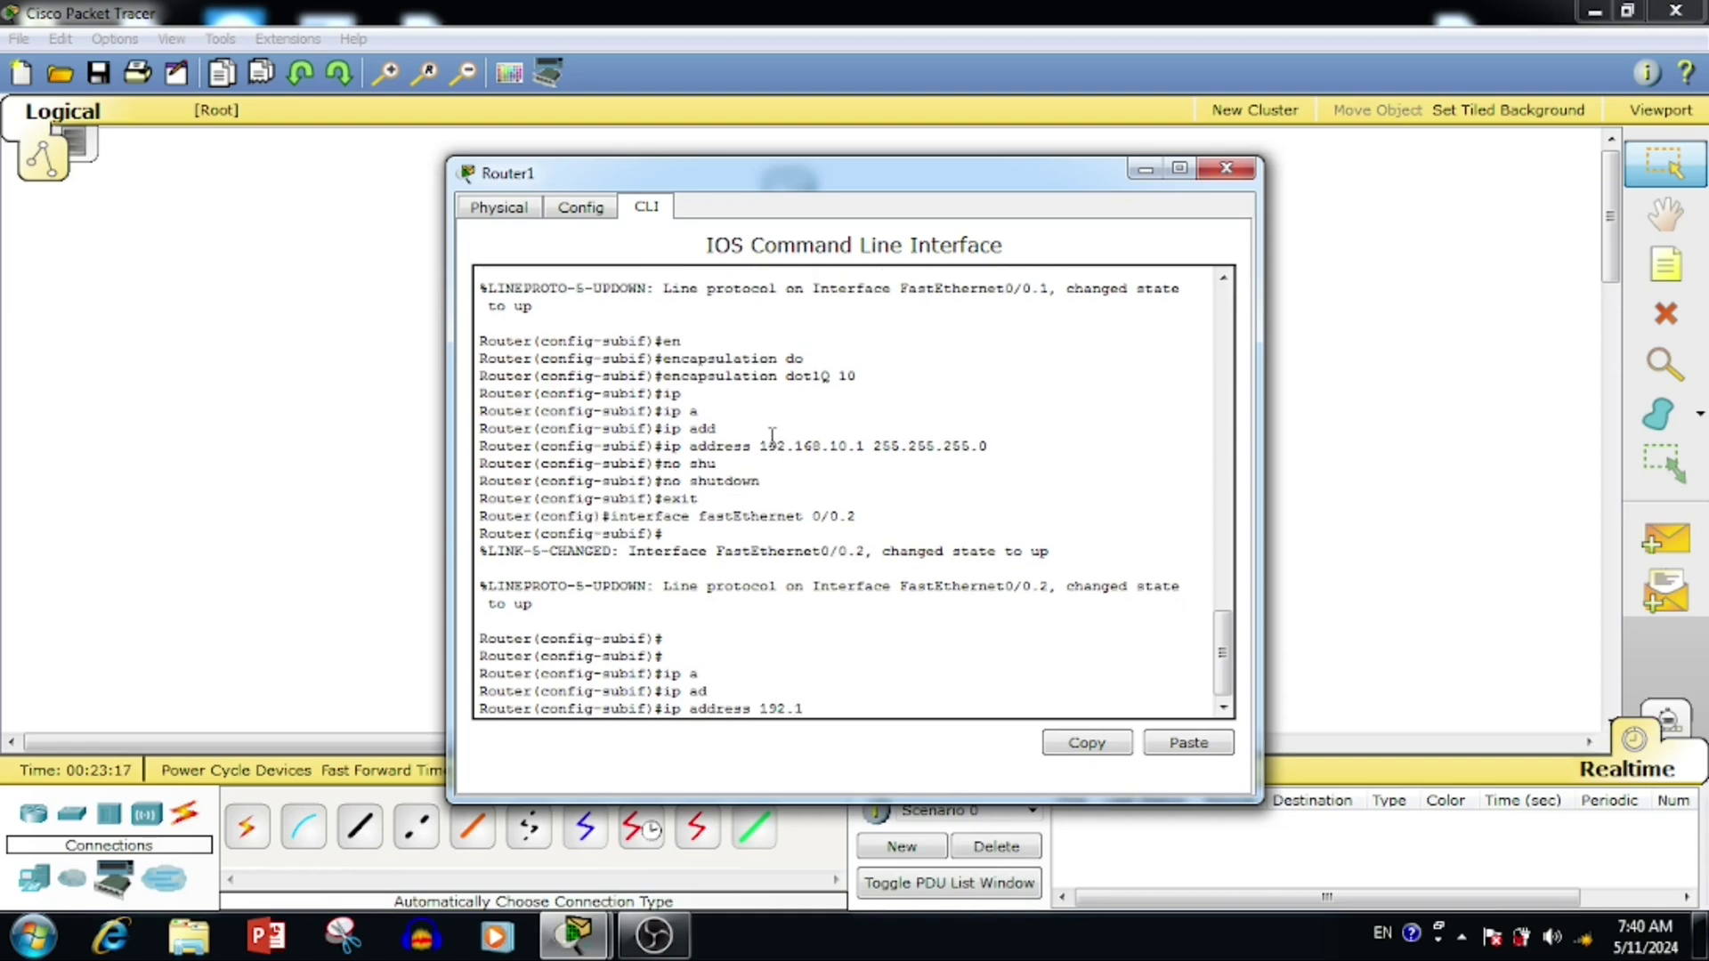
pyautogui.press('BackSpace')
pyautogui.press('BackSpace')
pyautogui.press('BackSpace')
pyautogui.press('BackSpace')
pyautogui.press('BackSpace')
pyautogui.press('BackSpace')
pyautogui.press('BackSpace')
pyautogui.press('BackSpace')
pyautogui.press('BackSpace')
pyautogui.press('BackSpace')
pyautogui.press('BackSpace')
pyautogui.press('BackSpace')
pyautogui.press('BackSpace')
pyautogui.press('BackSpace')
pyautogui.press('BackSpace')
pyautogui.press('BackSpace')
# Set encapsulation dot1Q 11 on subinterface 0/0.2.
pyautogui.write('en')
pyautogui.press('Tab')
pyautogui.write('d')
pyautogui.press('Tab')
pyautogui.write('11')
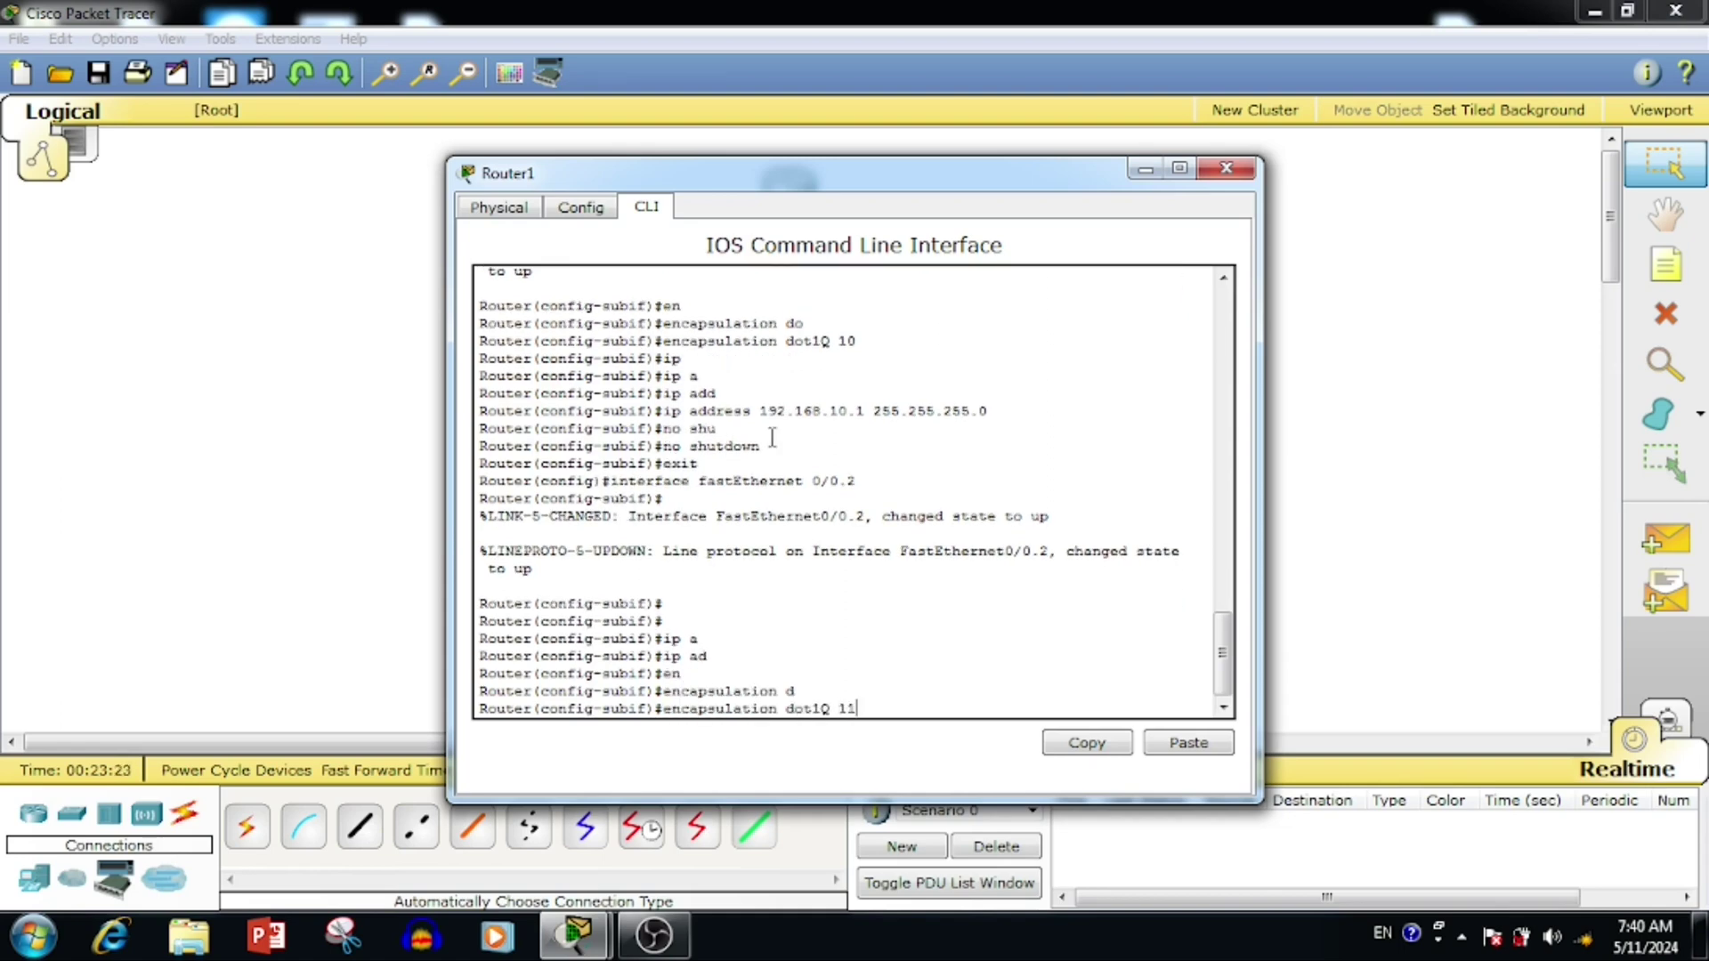
pyautogui.press('Return')
# Assign IP address 192.168.11.1 with mask 255.255.255.0 to subinterface 0/0.2.
pyautogui.write('ip add')
pyautogui.press('Tab')
pyautogui.write('192.168')
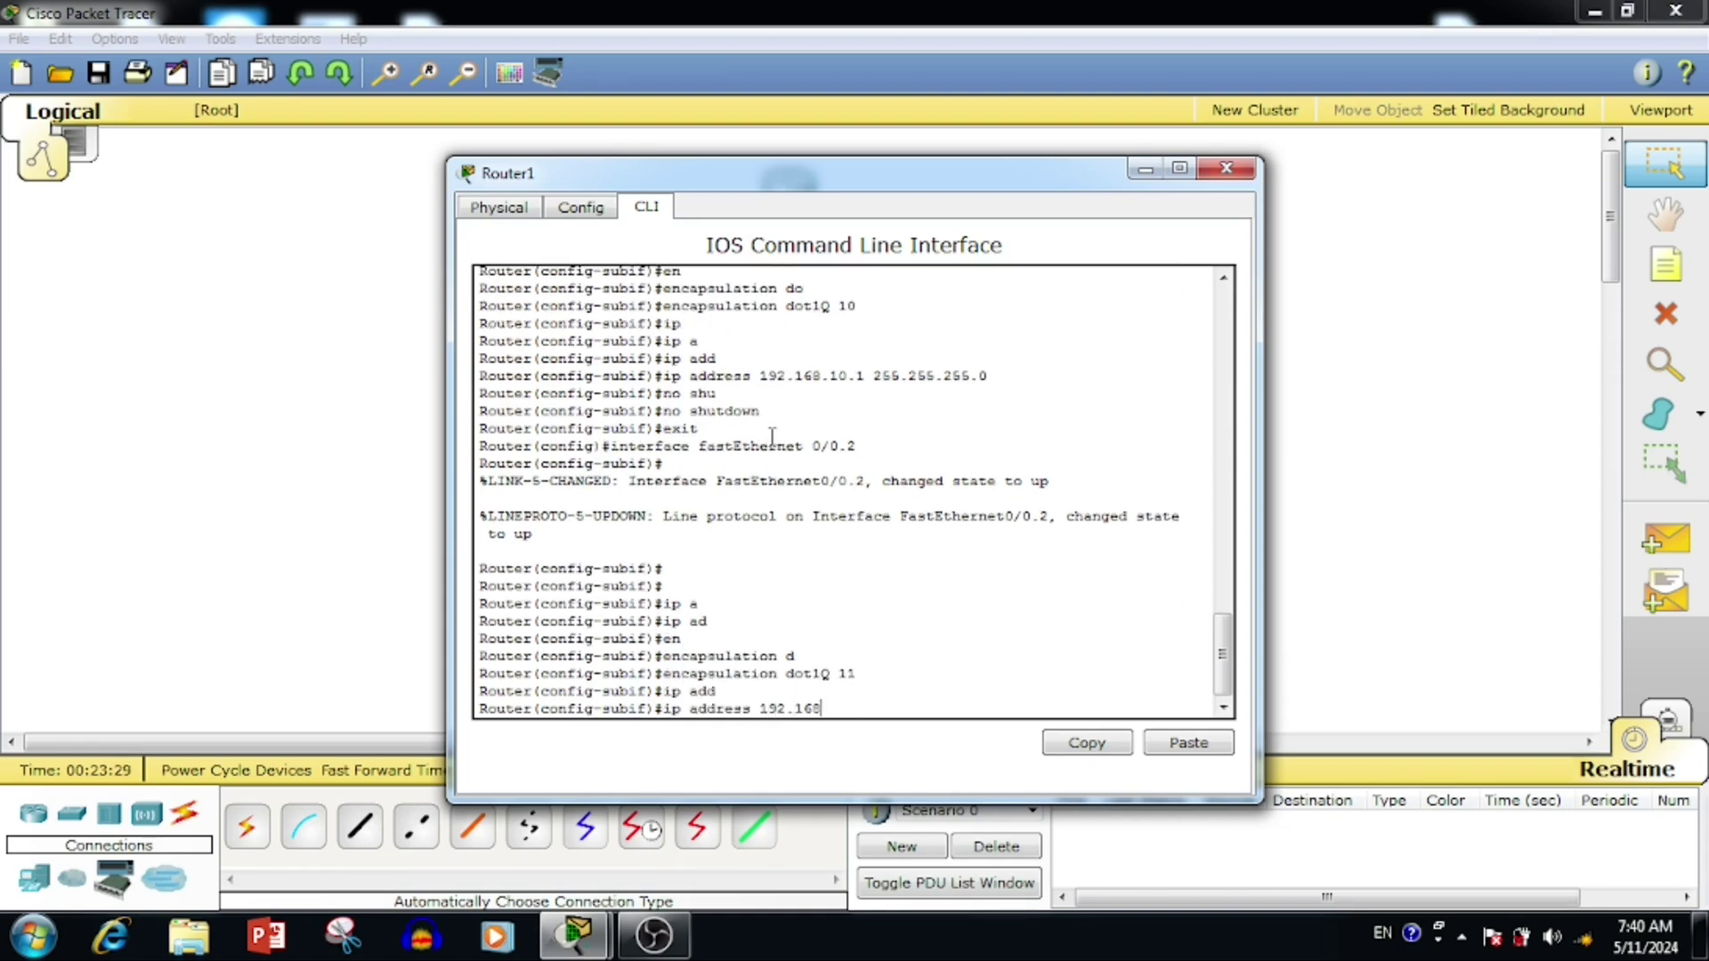
pyautogui.write('.11.1 255.255.255.0')
pyautogui.press('Return')
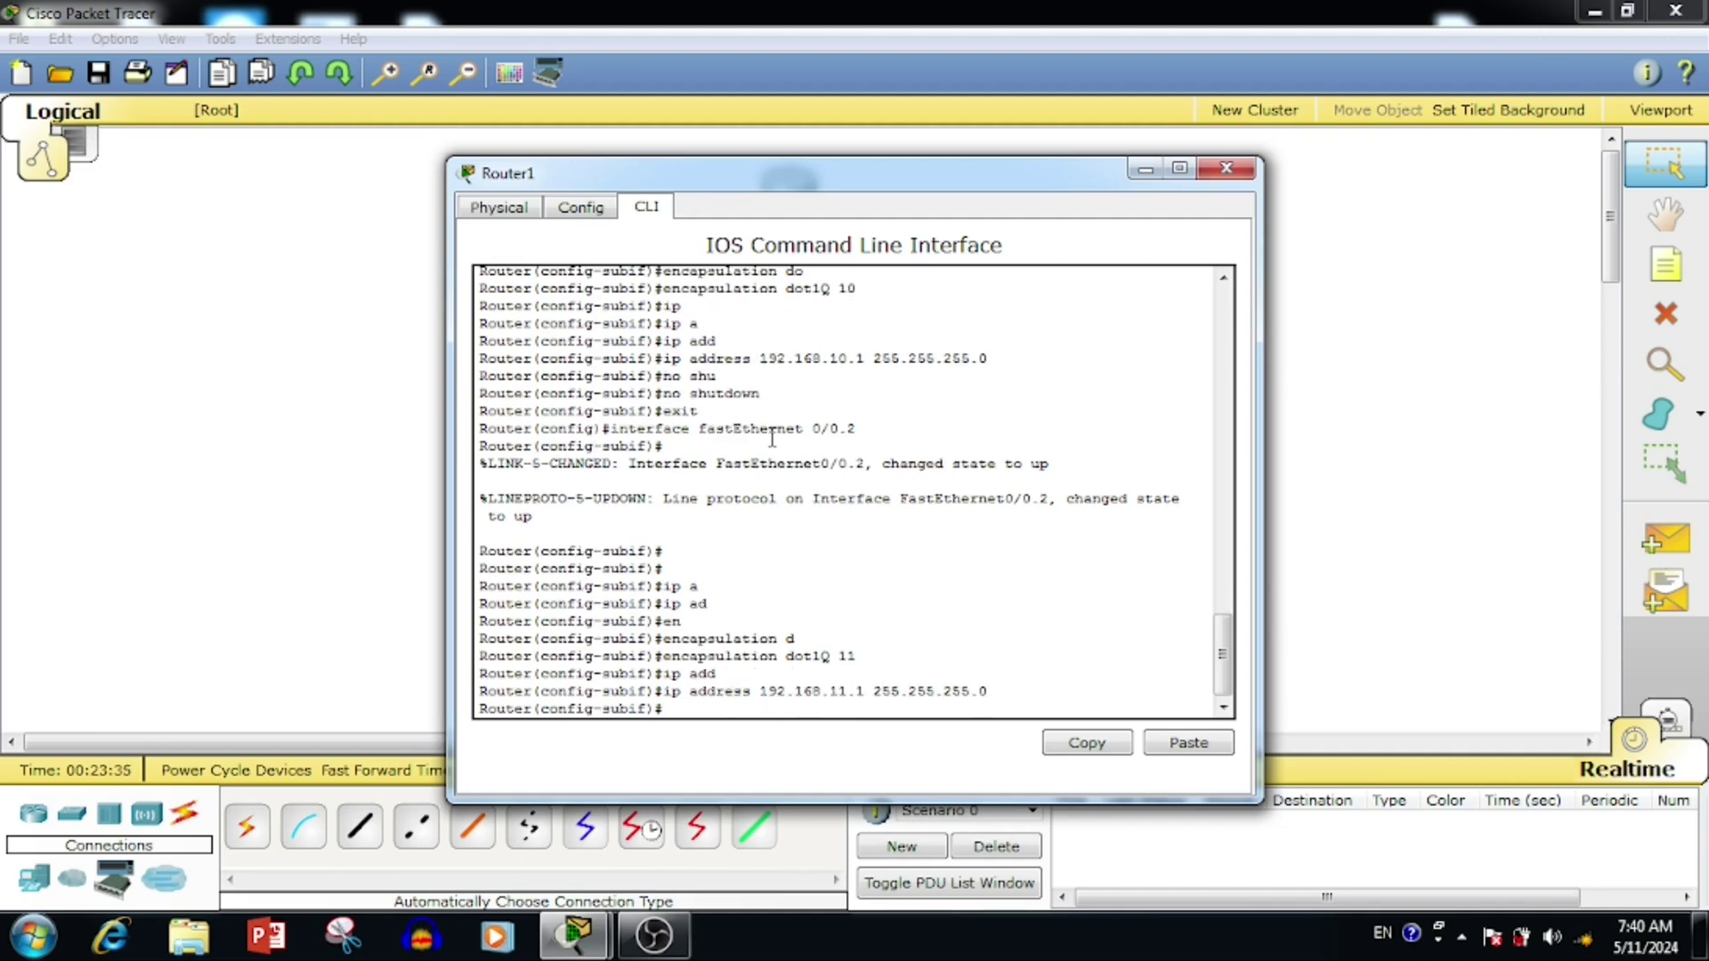
# Run no shutdown on subinterface 0/0.2 and exit to global configuration mode.
pyautogui.write('no shu')
pyautogui.press('Tab')
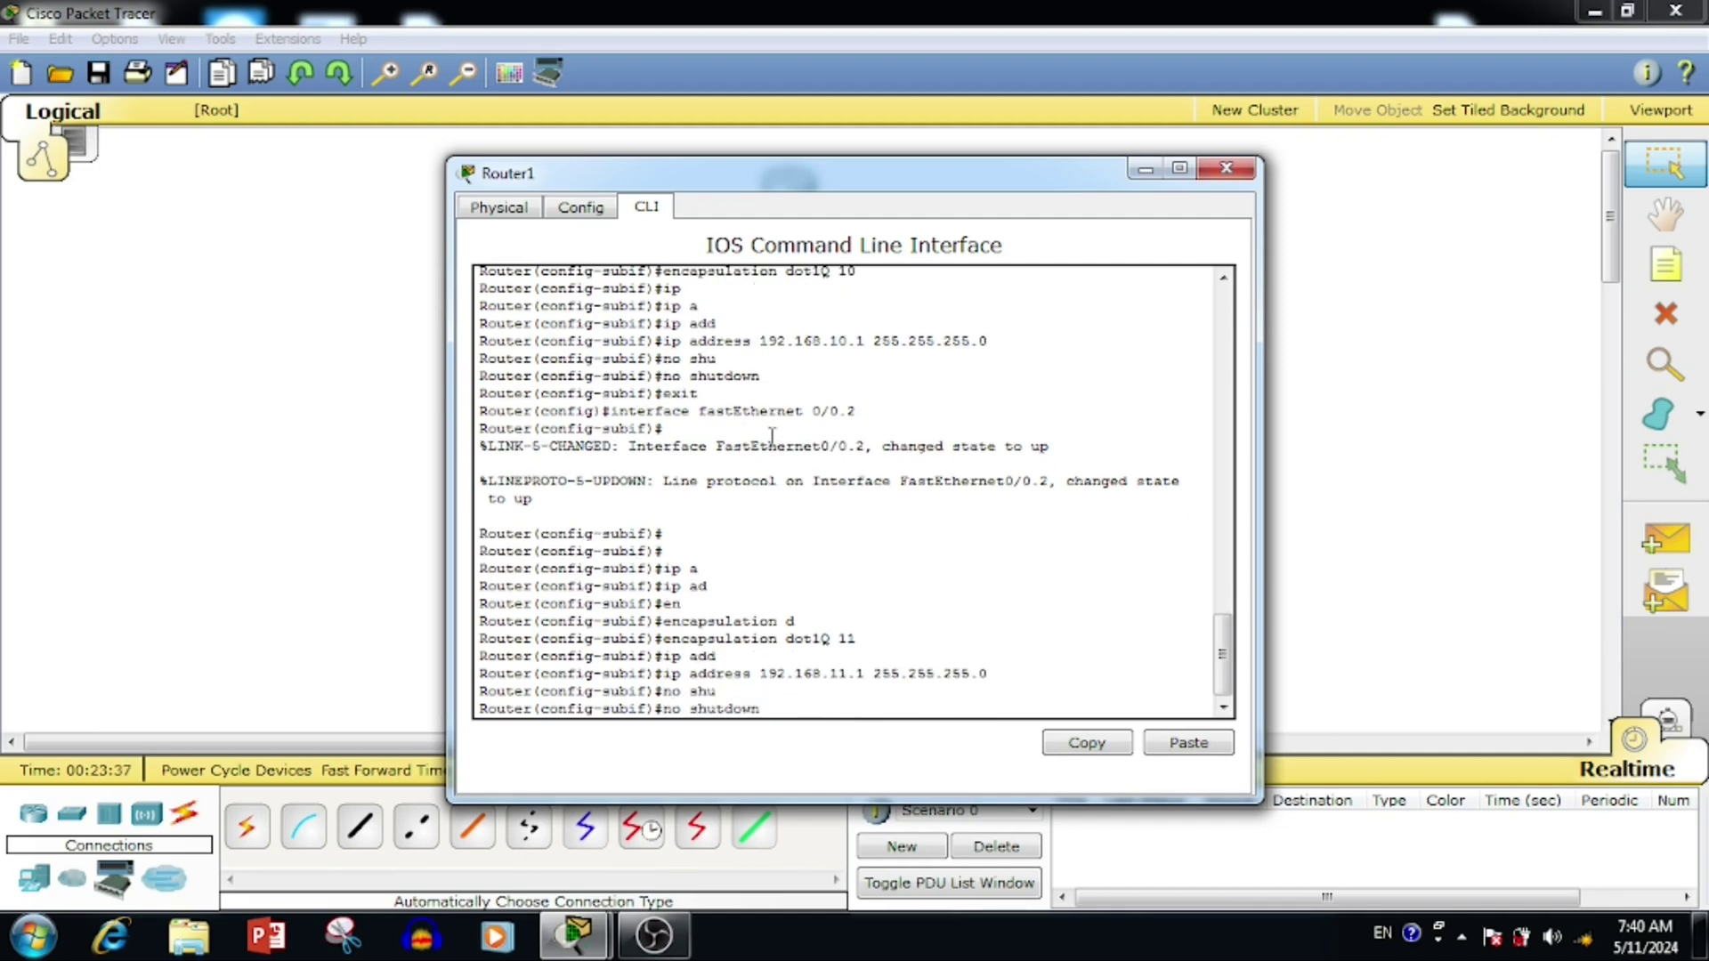
pyautogui.press('Return')
pyautogui.write('exit')
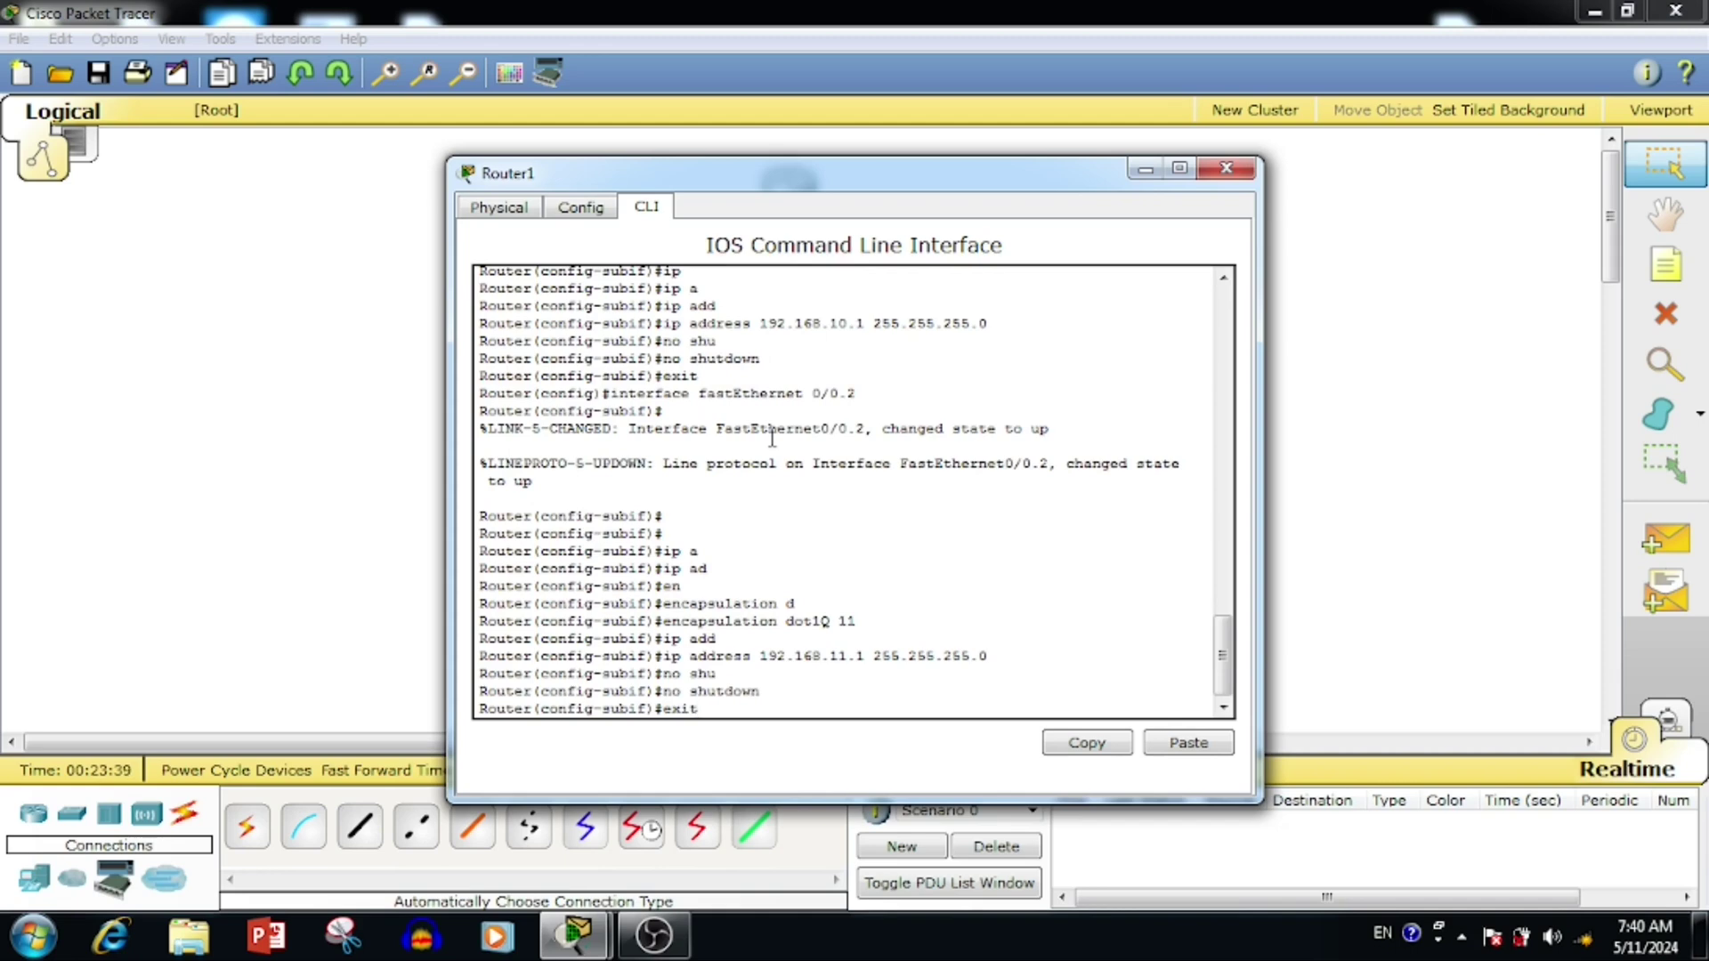
pyautogui.press('Return')
pyautogui.press('Return')
pyautogui.press('Return')
pyautogui.press('Return')
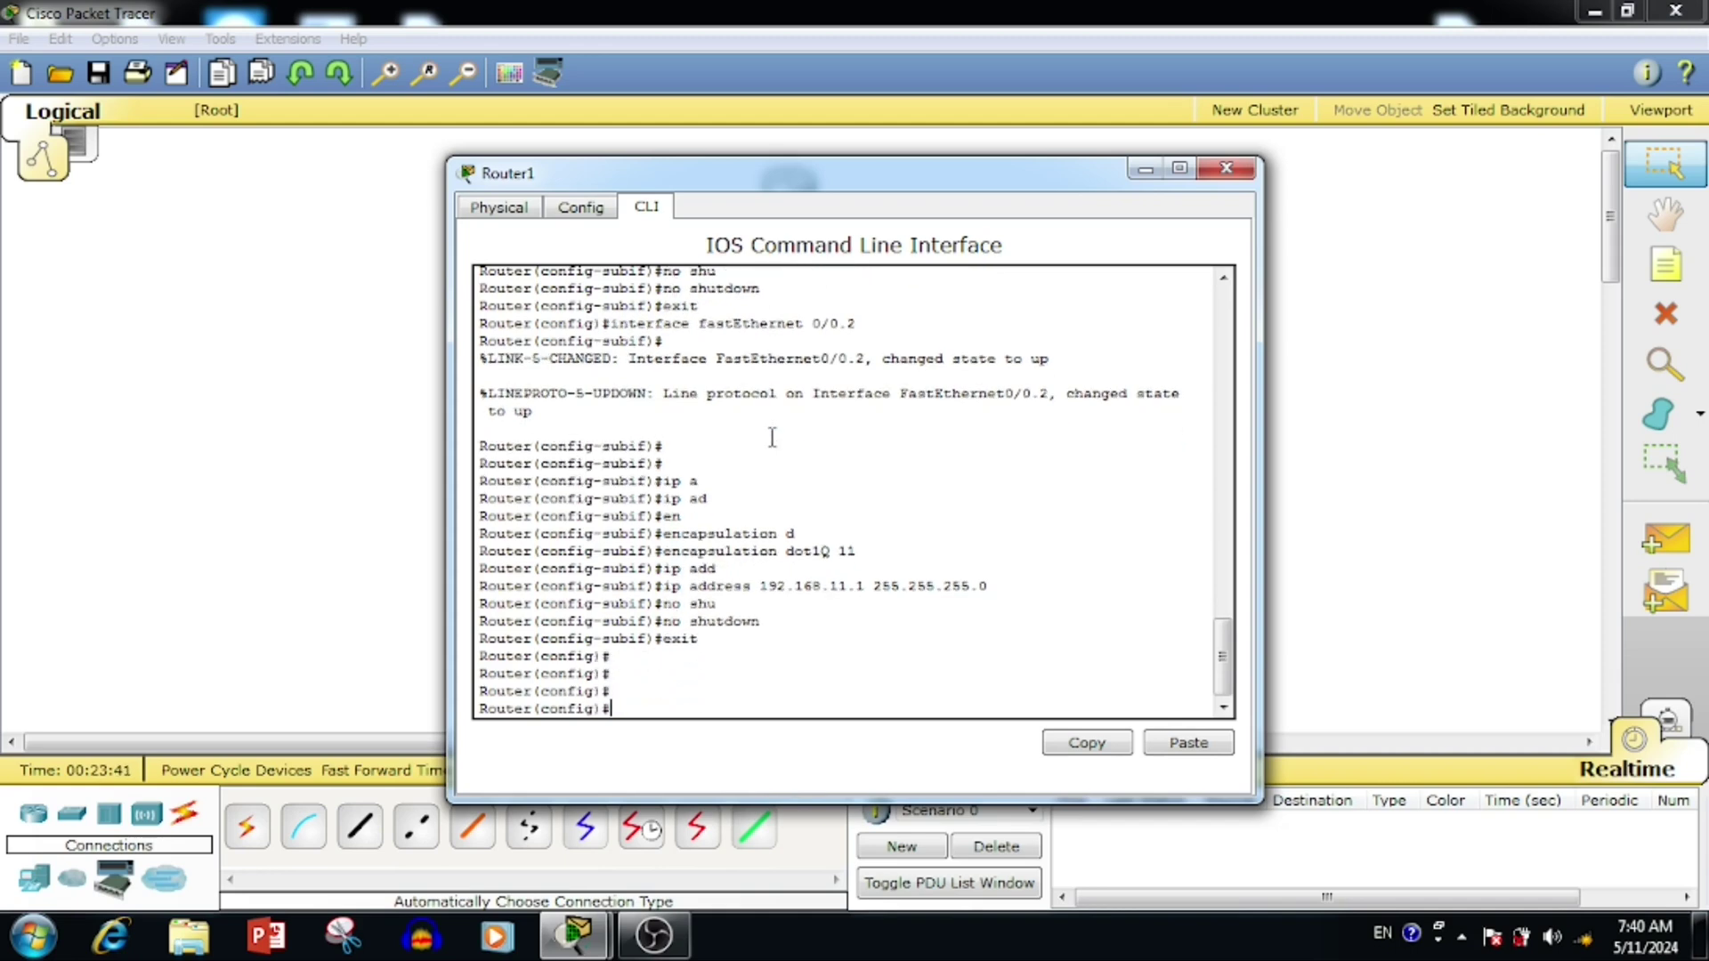
# Create a DHCP pool named DATA on Router1.
pyautogui.write('ip')
pyautogui.write('dhcp pool ')
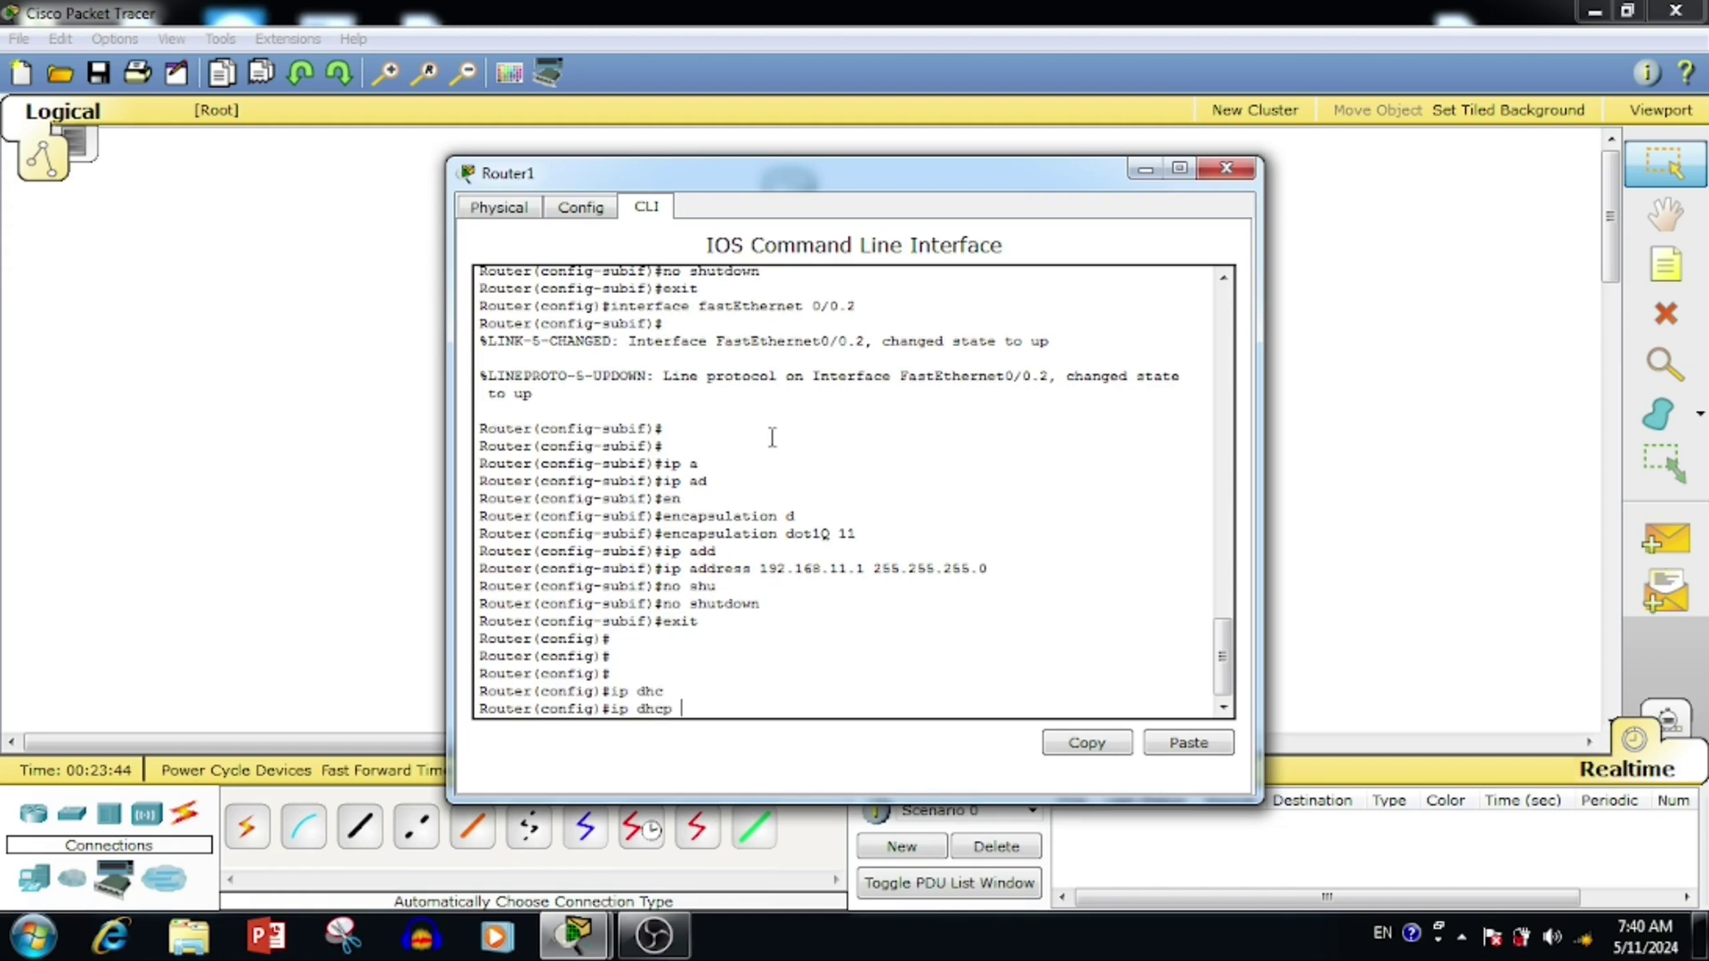
pyautogui.write('DATA')
pyautogui.press('Return')
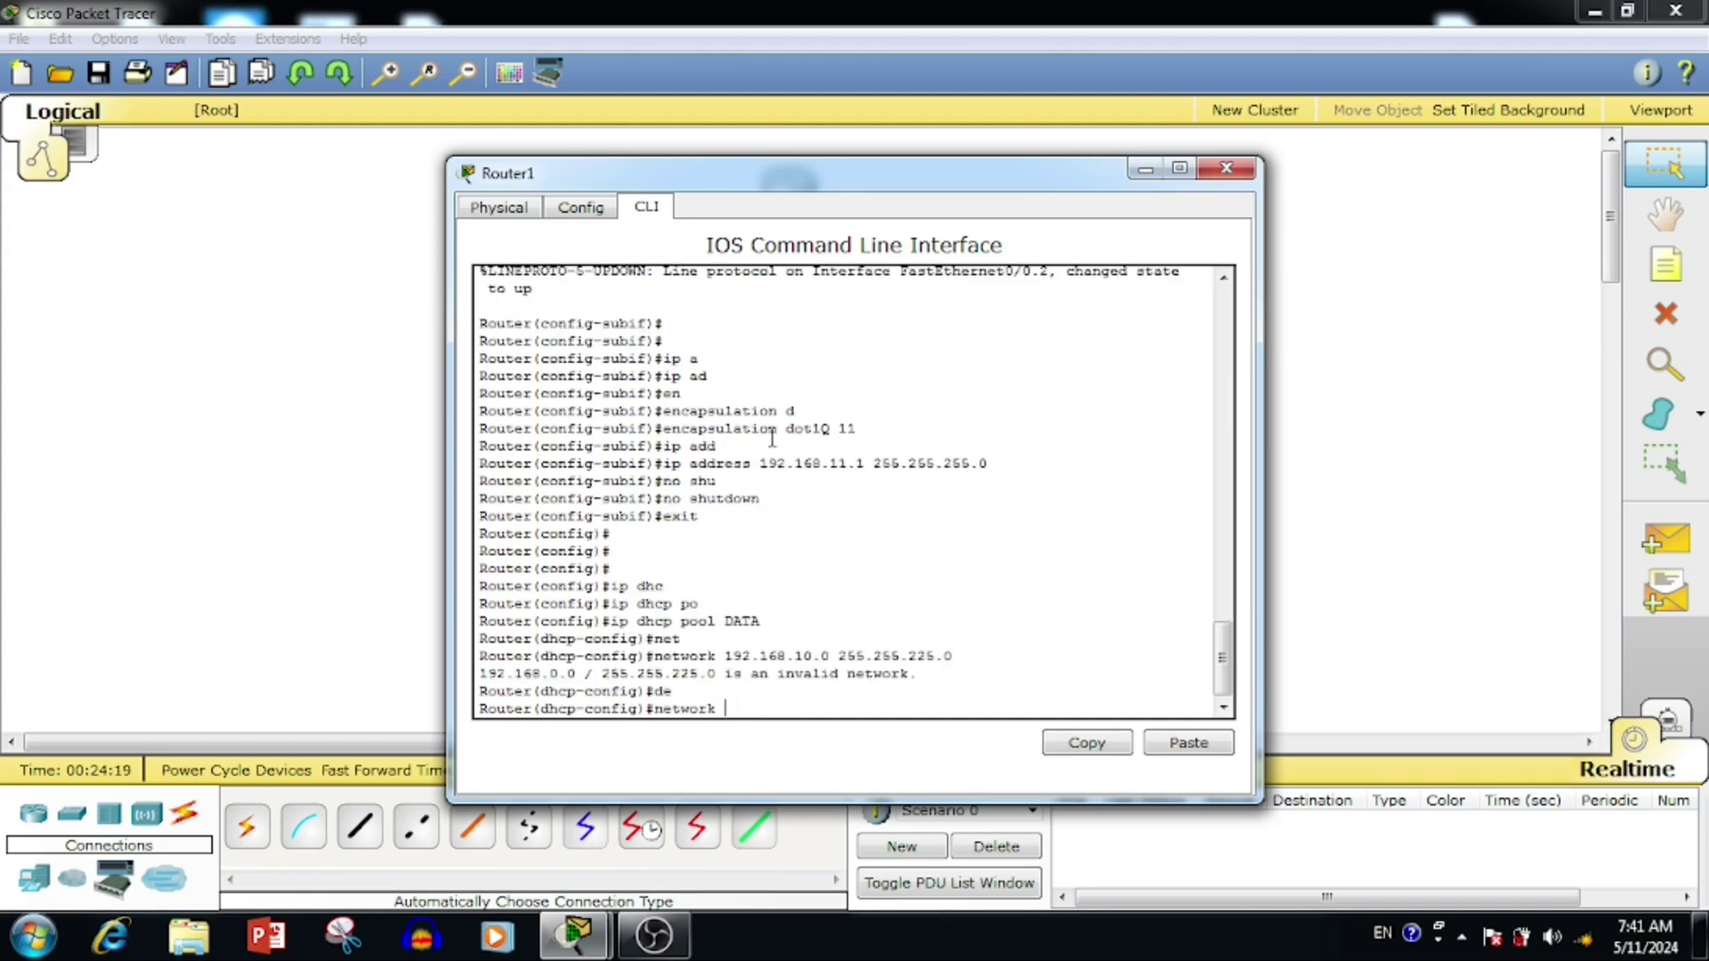
# Give the DATA pool network 192.168.10.0 with mask 255.255.255.0 and default router 192.168.10.1.
pyautogui.write('?192.168.10.0 ?255')
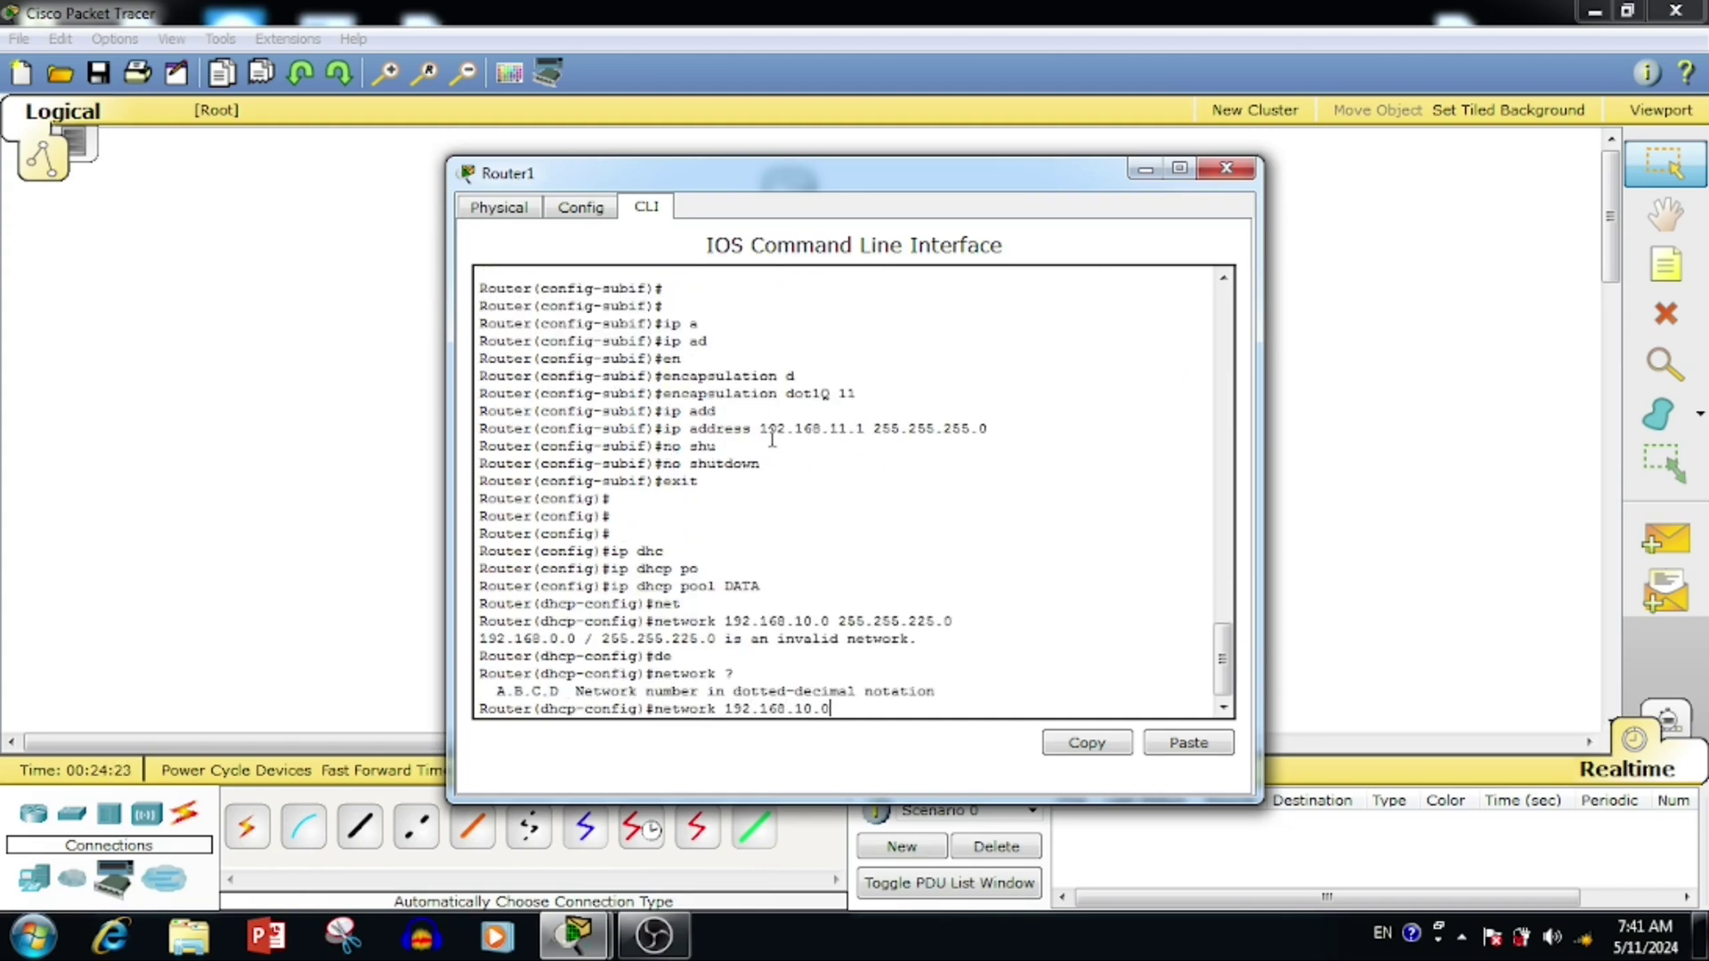
pyautogui.write('.255.255.0')
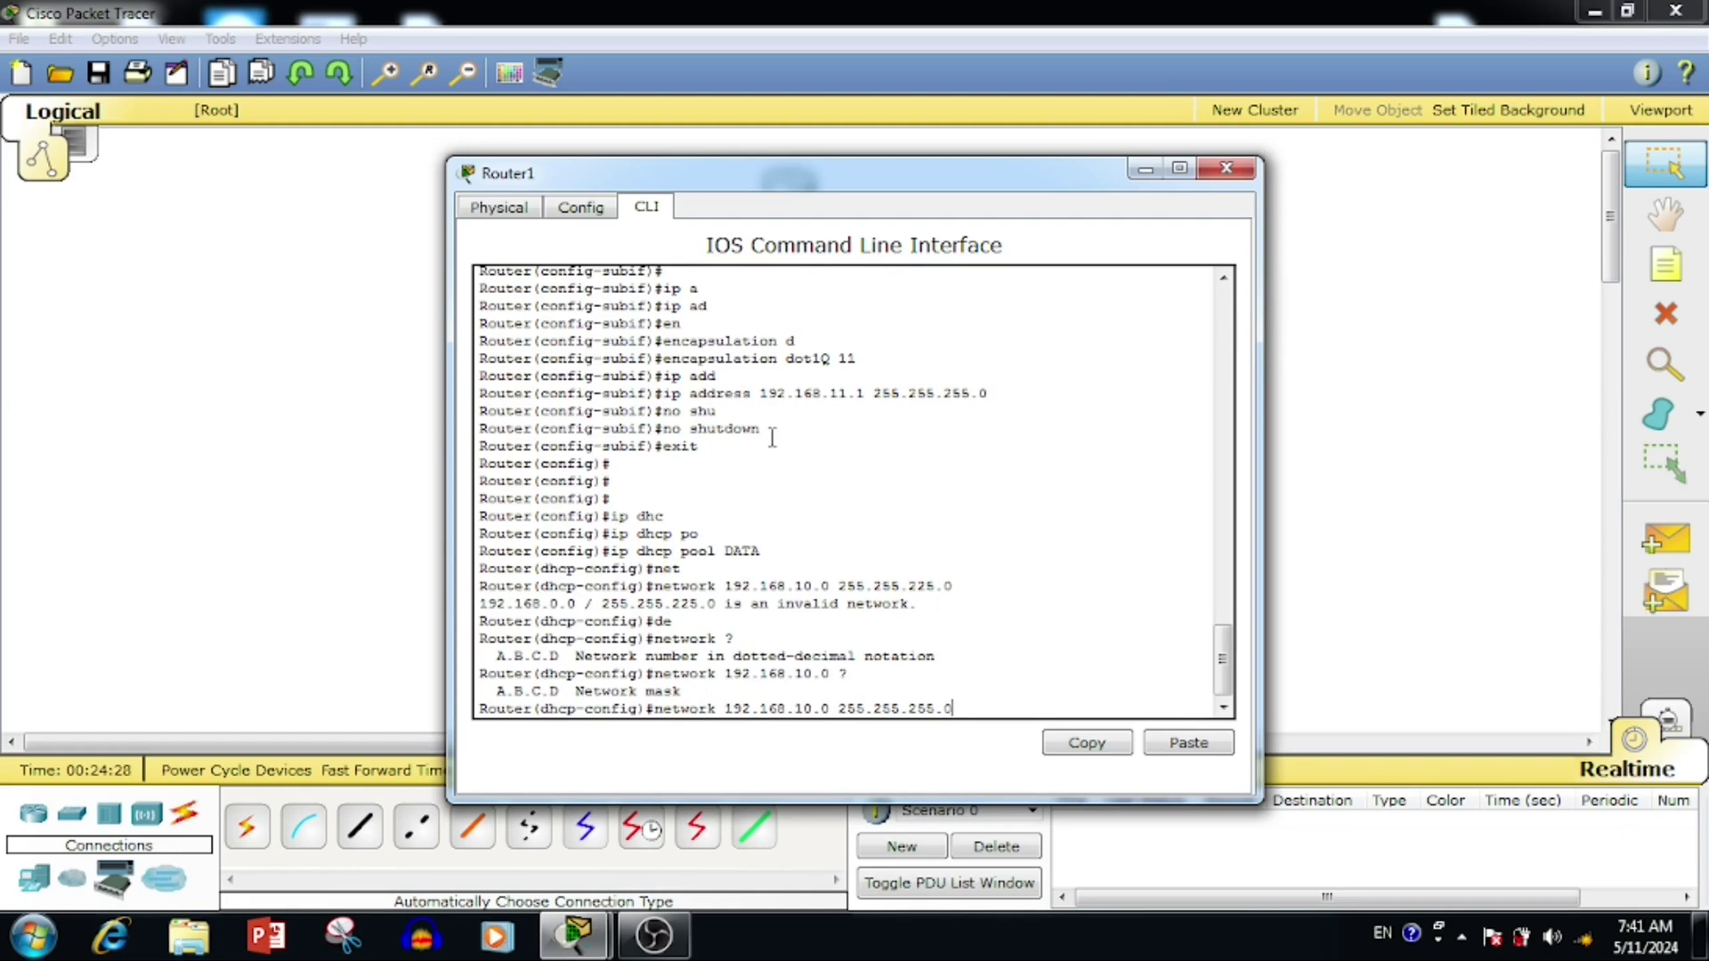
pyautogui.press('Return')
pyautogui.write('def')
pyautogui.press('Tab')
pyautogui.write('192.168.10.1')
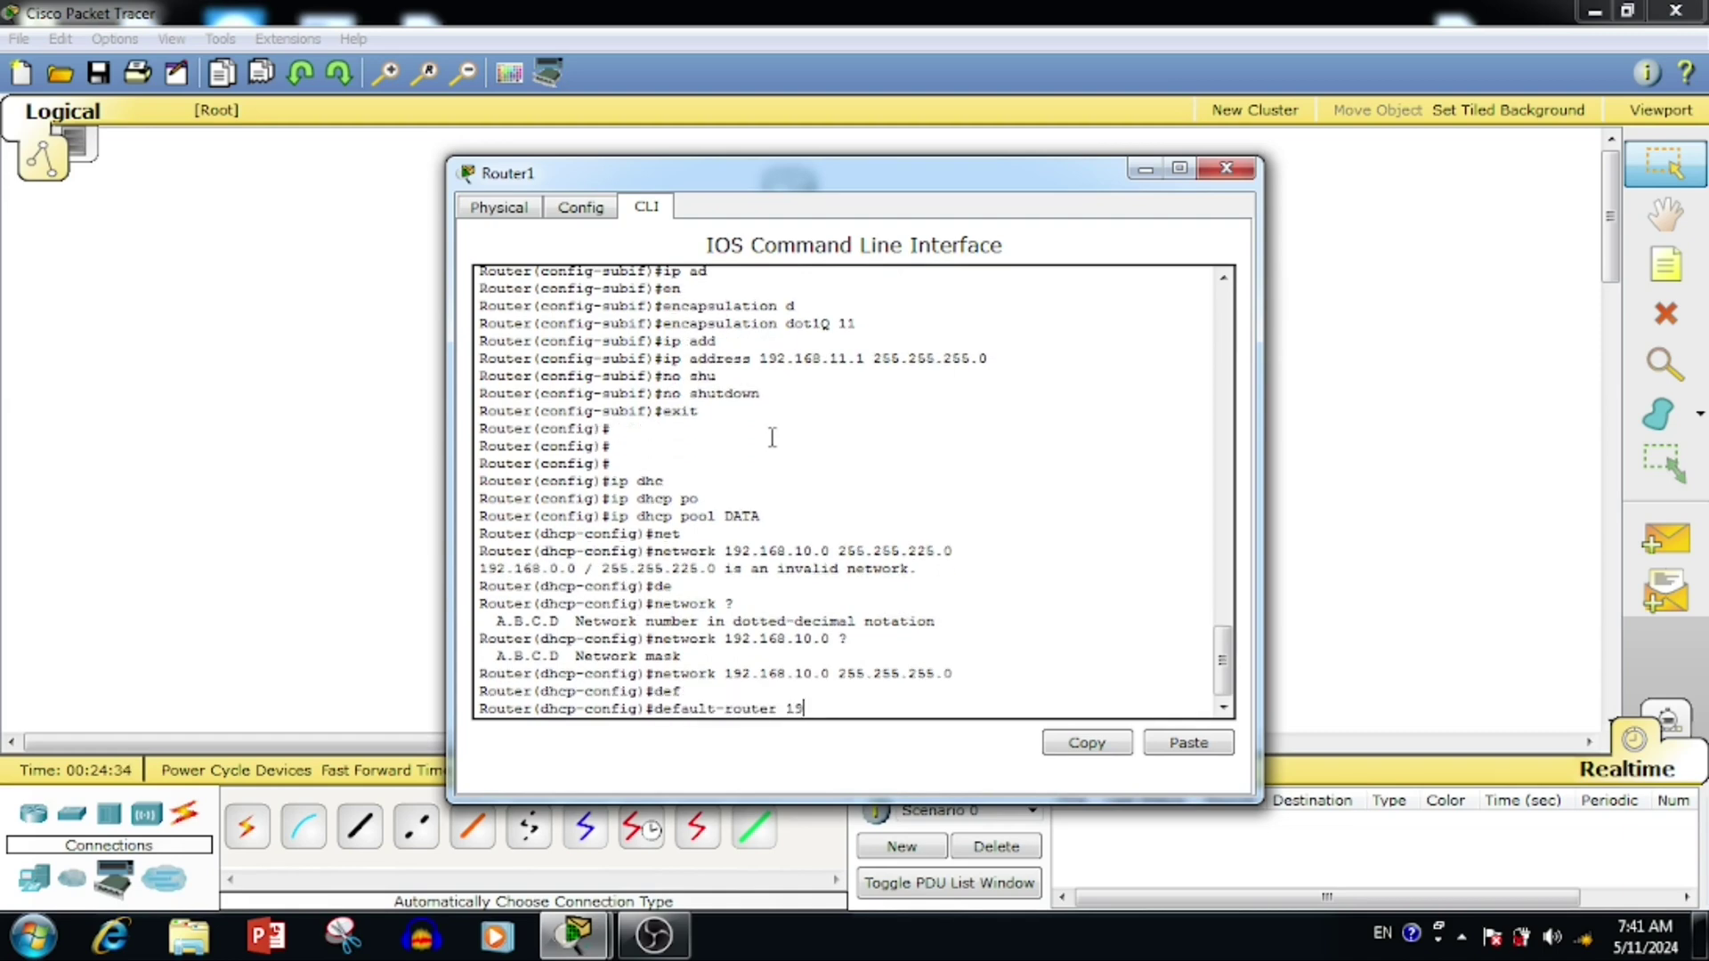
pyautogui.press('Return')
# Set the DATA pool's DNS server to 192.168.10.1 and exit to global configuration mode.
pyautogui.write('dn')
pyautogui.press('Tab')
pyautogui.write('192.168.10.1')
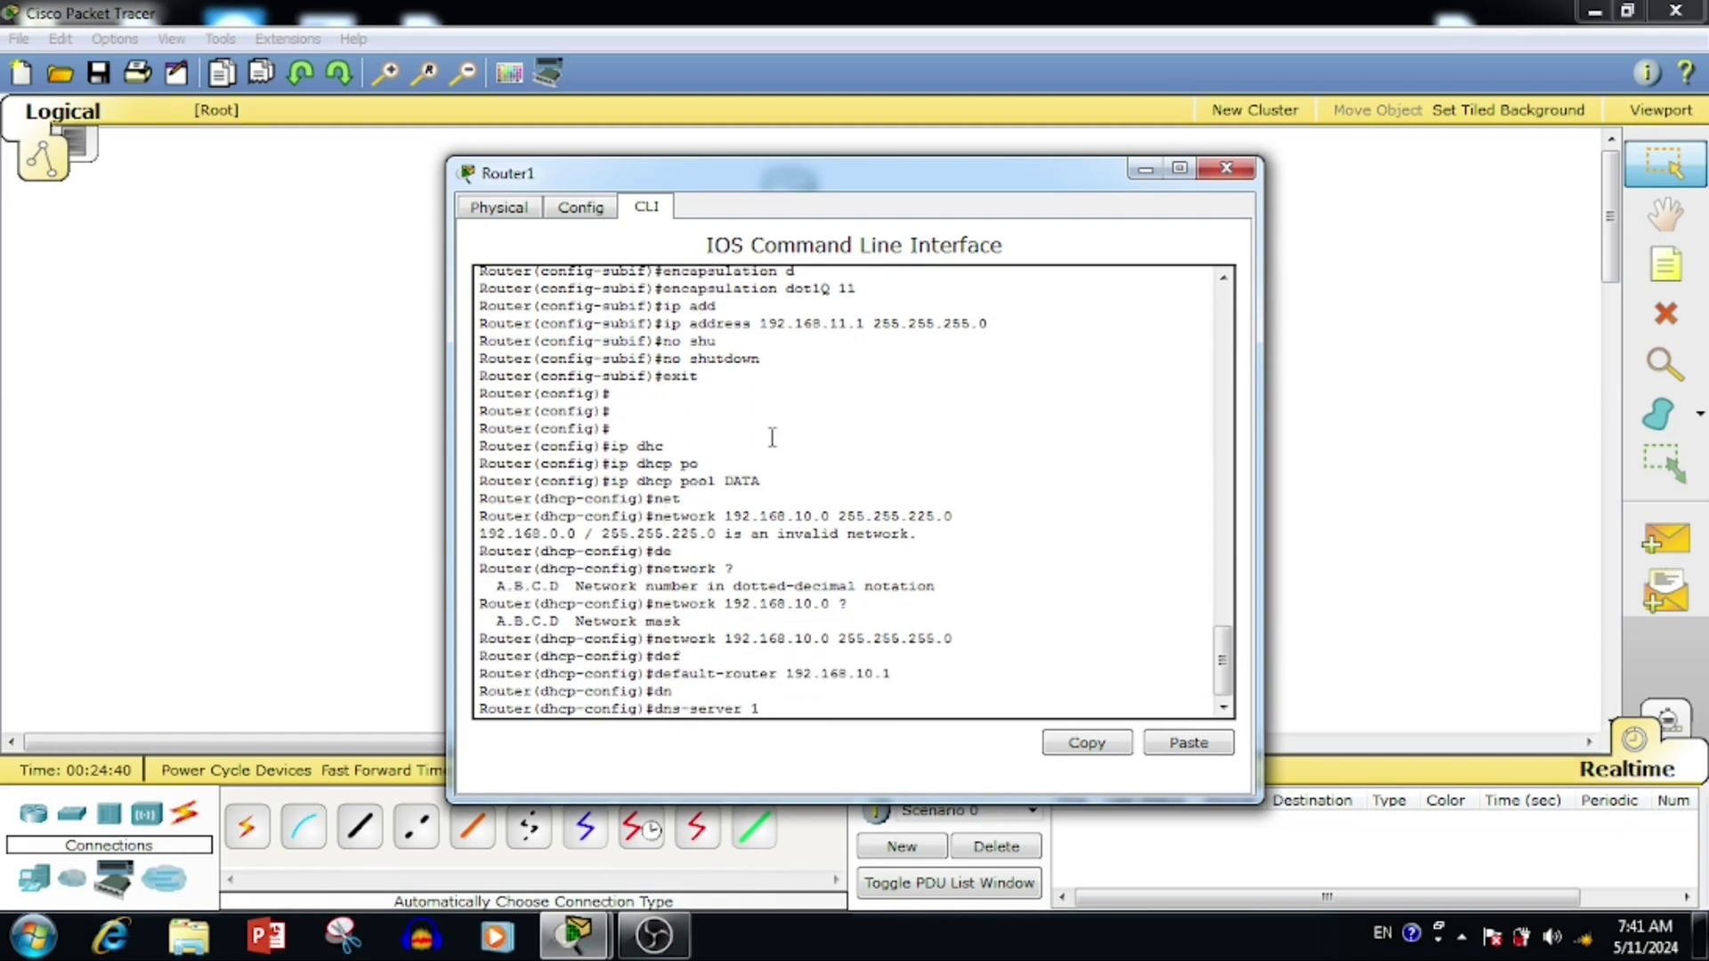
pyautogui.press('Return')
pyautogui.write('exit')
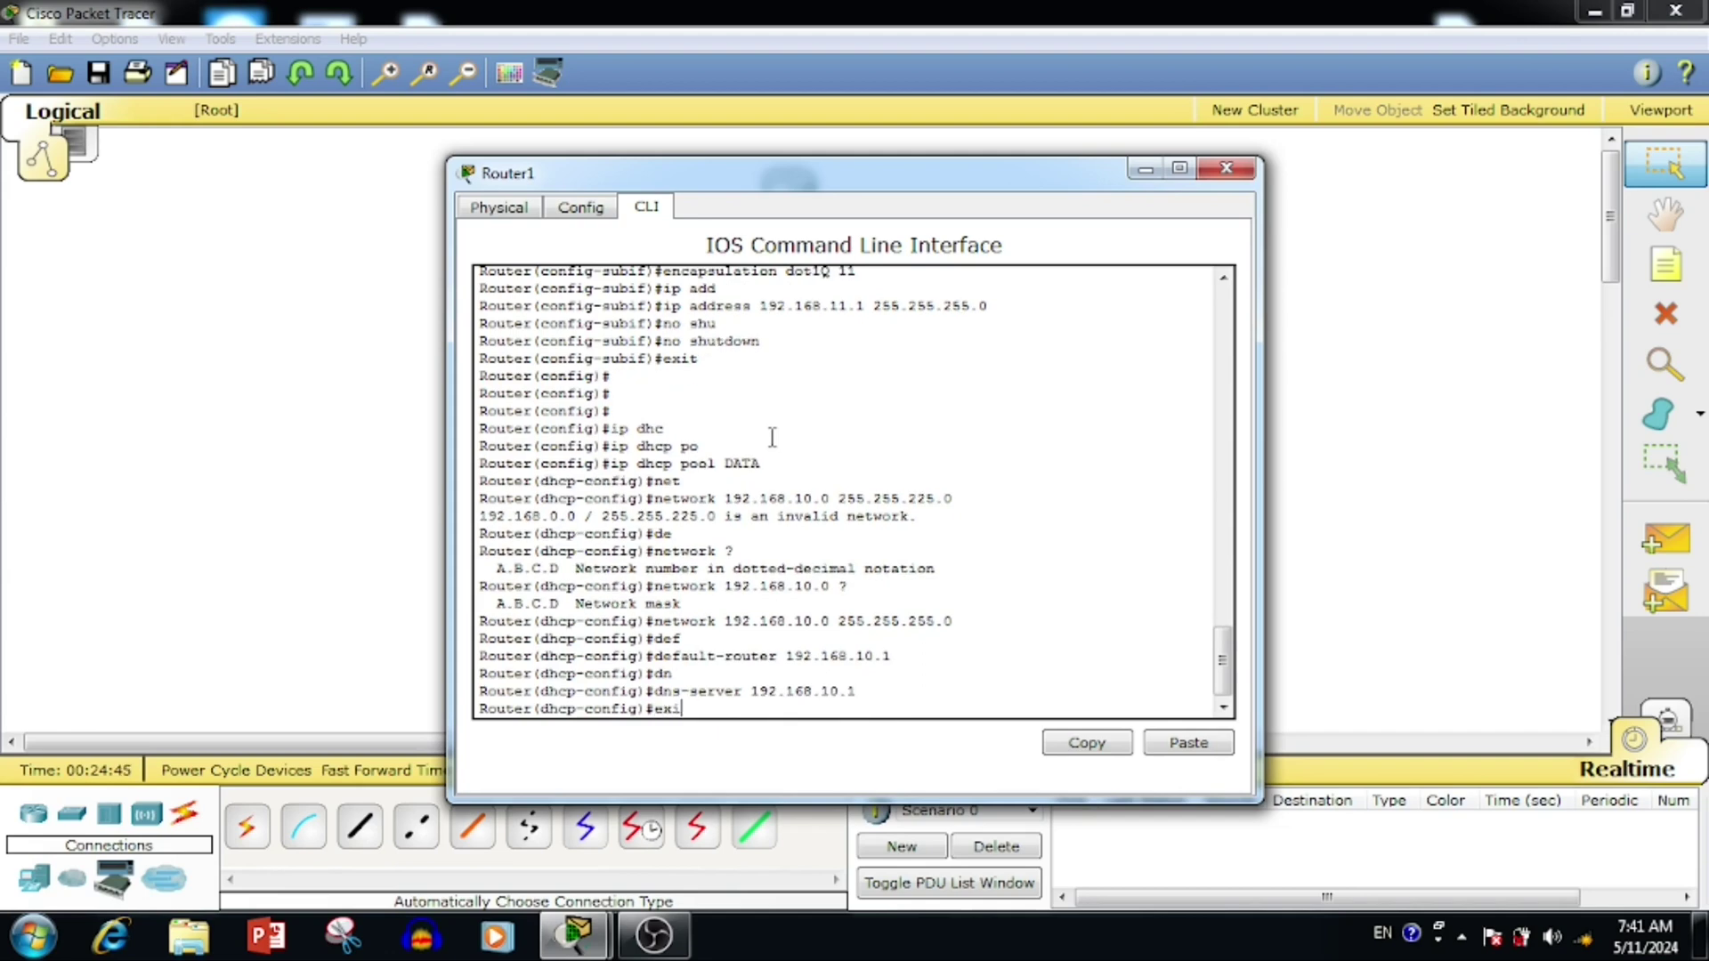
pyautogui.press('Return')
pyautogui.press('Return')
pyautogui.press('Return')
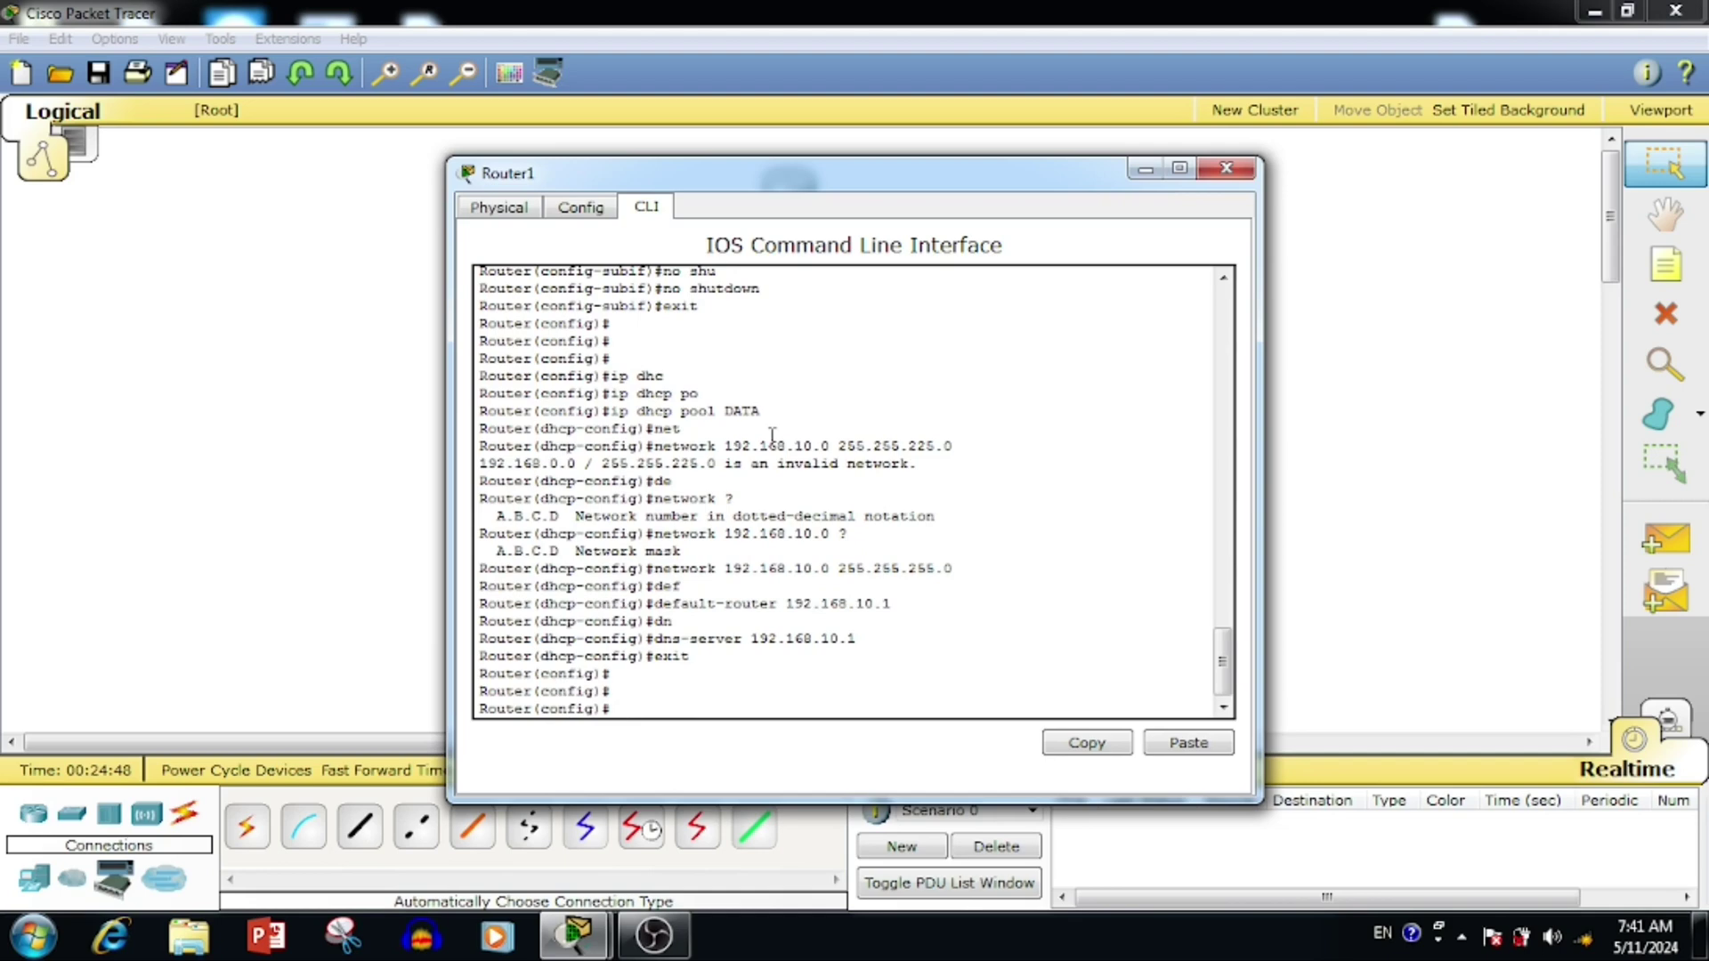
# Create a DHCP pool named Voice on Router1.
pyautogui.write('ip dhc')
pyautogui.press('Tab')
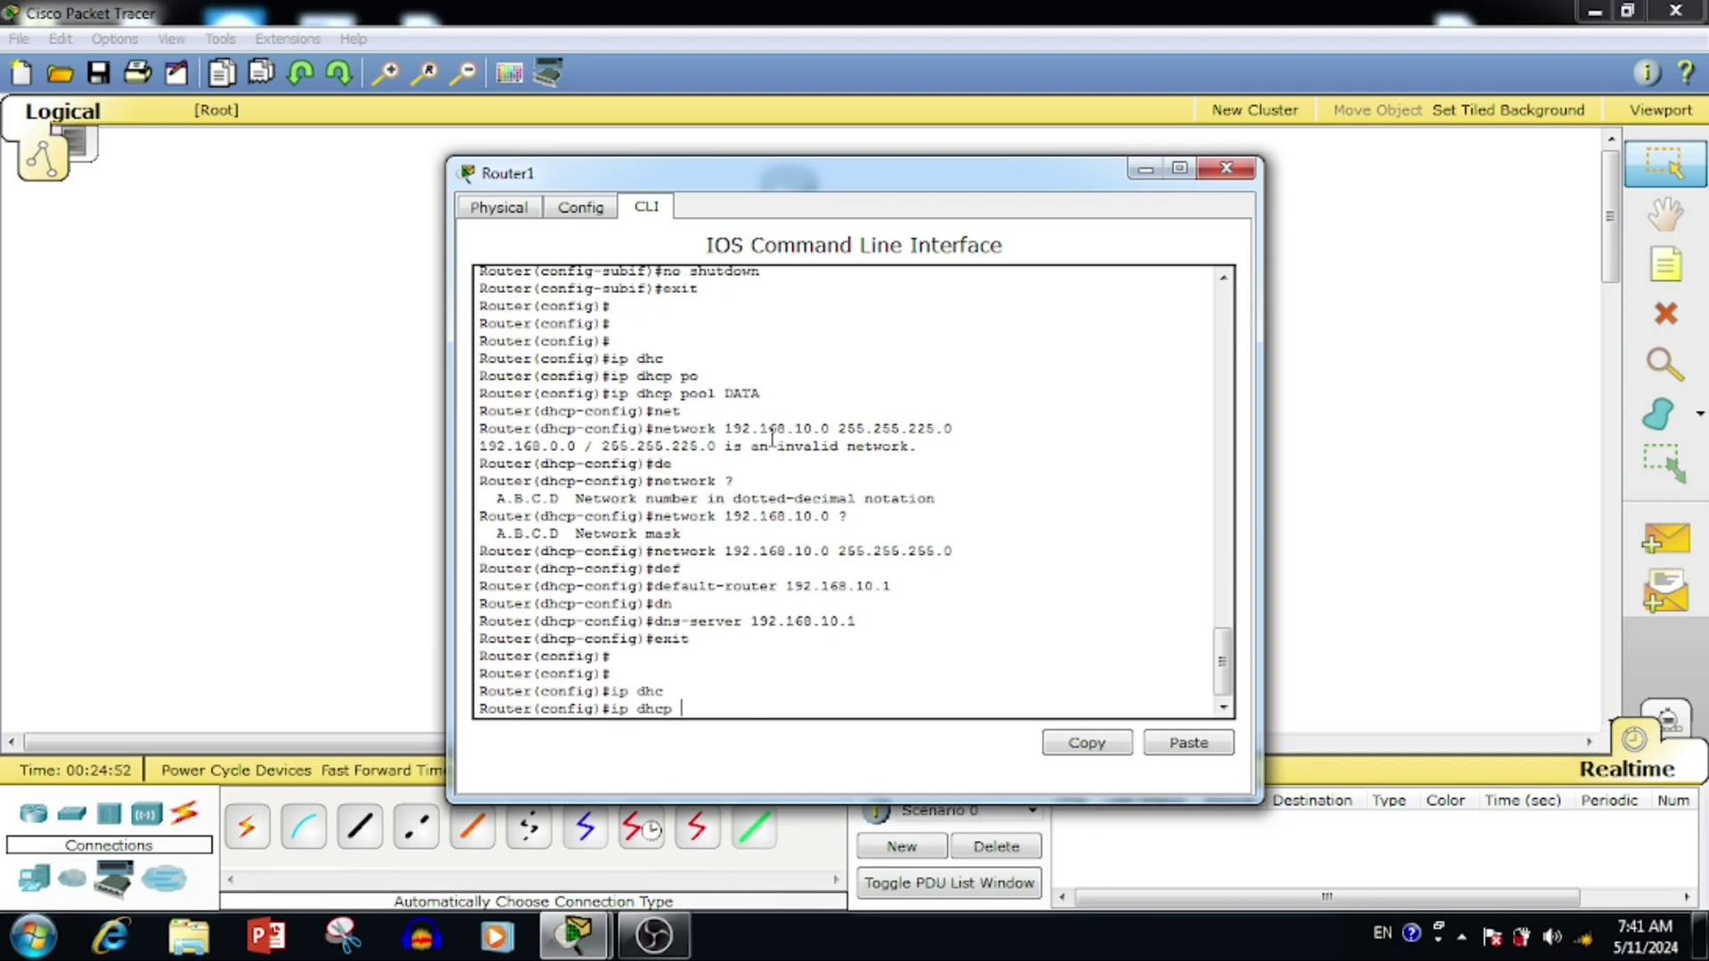
pyautogui.write('po')
pyautogui.press('Tab')
pyautogui.write('Voice')
pyautogui.press('Return')
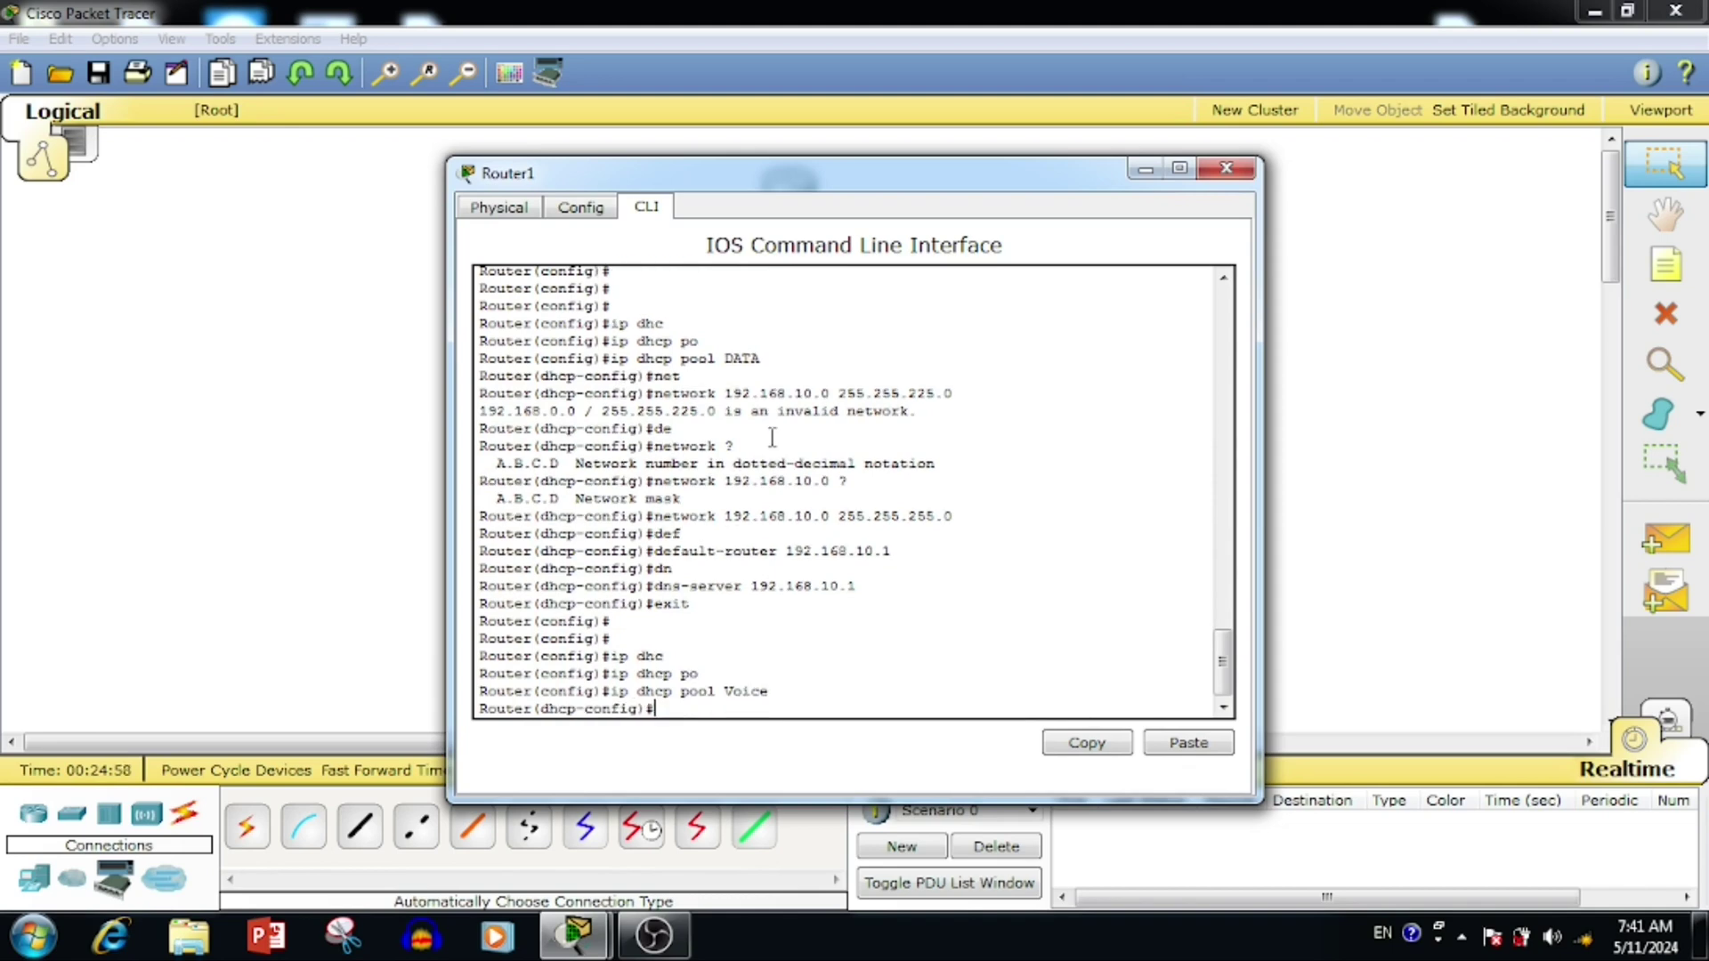
# Give the Voice pool network 192.168.11.0 with mask 255.255.255.0.
pyautogui.write('net')
pyautogui.press('Tab')
pyautogui.write('192.168.11.')
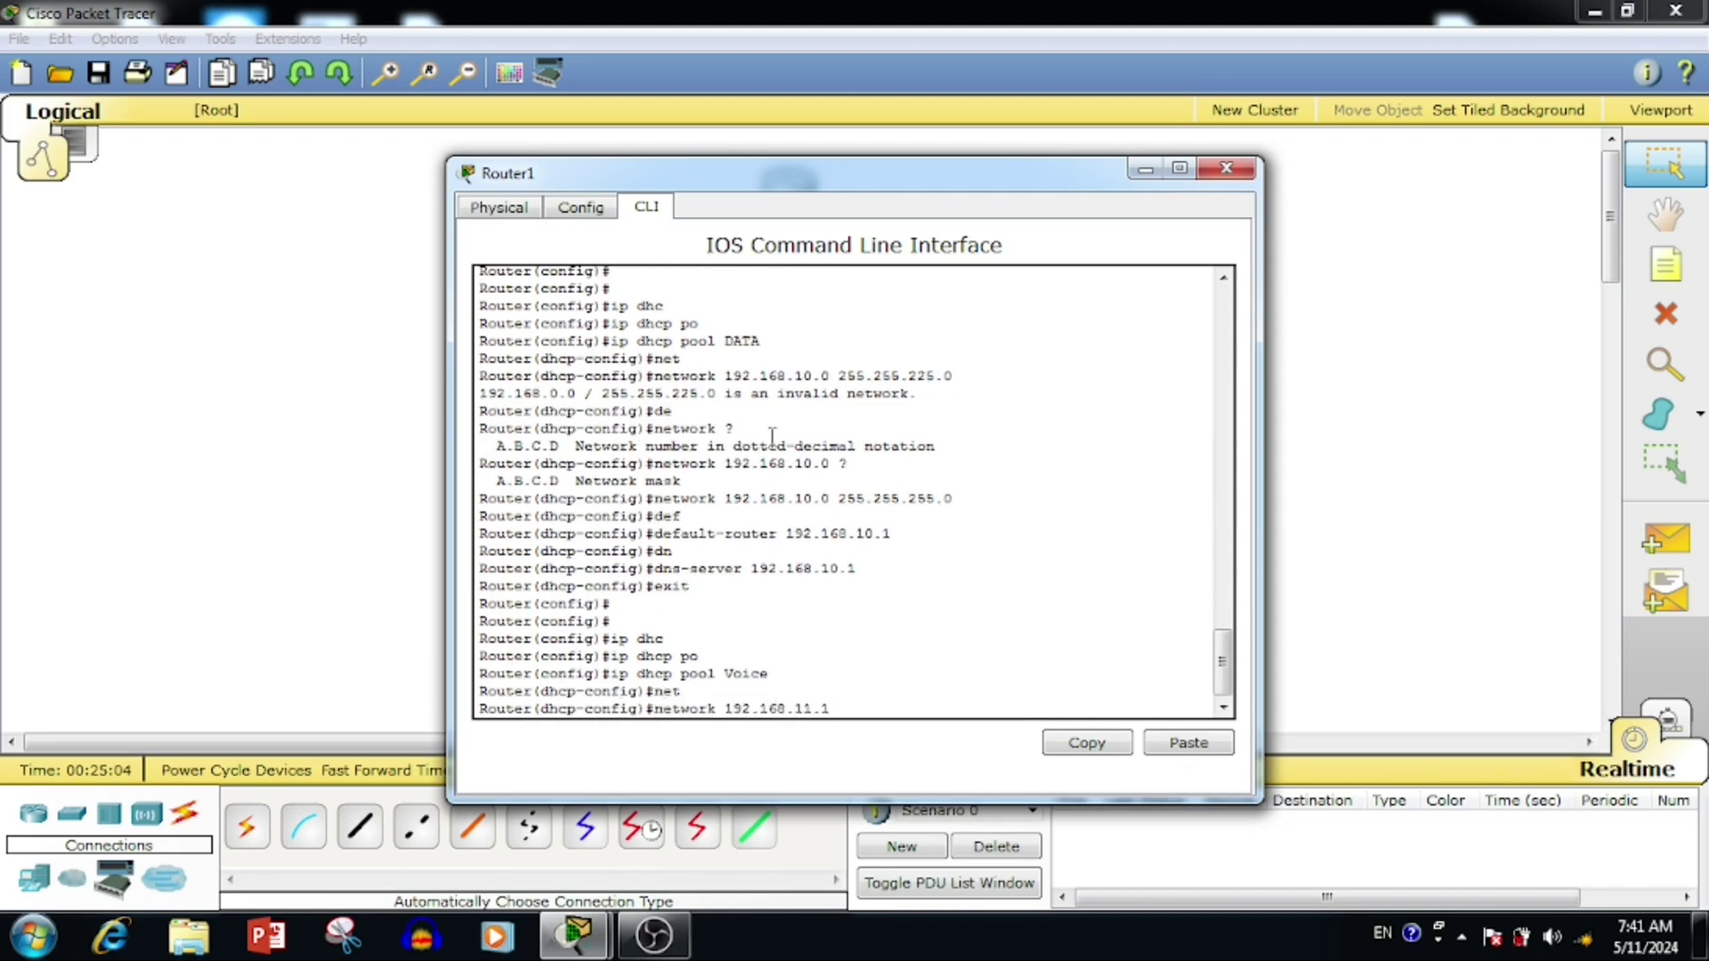
pyautogui.write('0 255.255.255.0')
pyautogui.press('Return')
# Set the Voice pool's default router to 192.168.11.1.
pyautogui.write('dhcp-config)#')
pyautogui.press('Tab')
pyautogui.press('BackSpace')
pyautogui.write('e')
pyautogui.press('Tab')
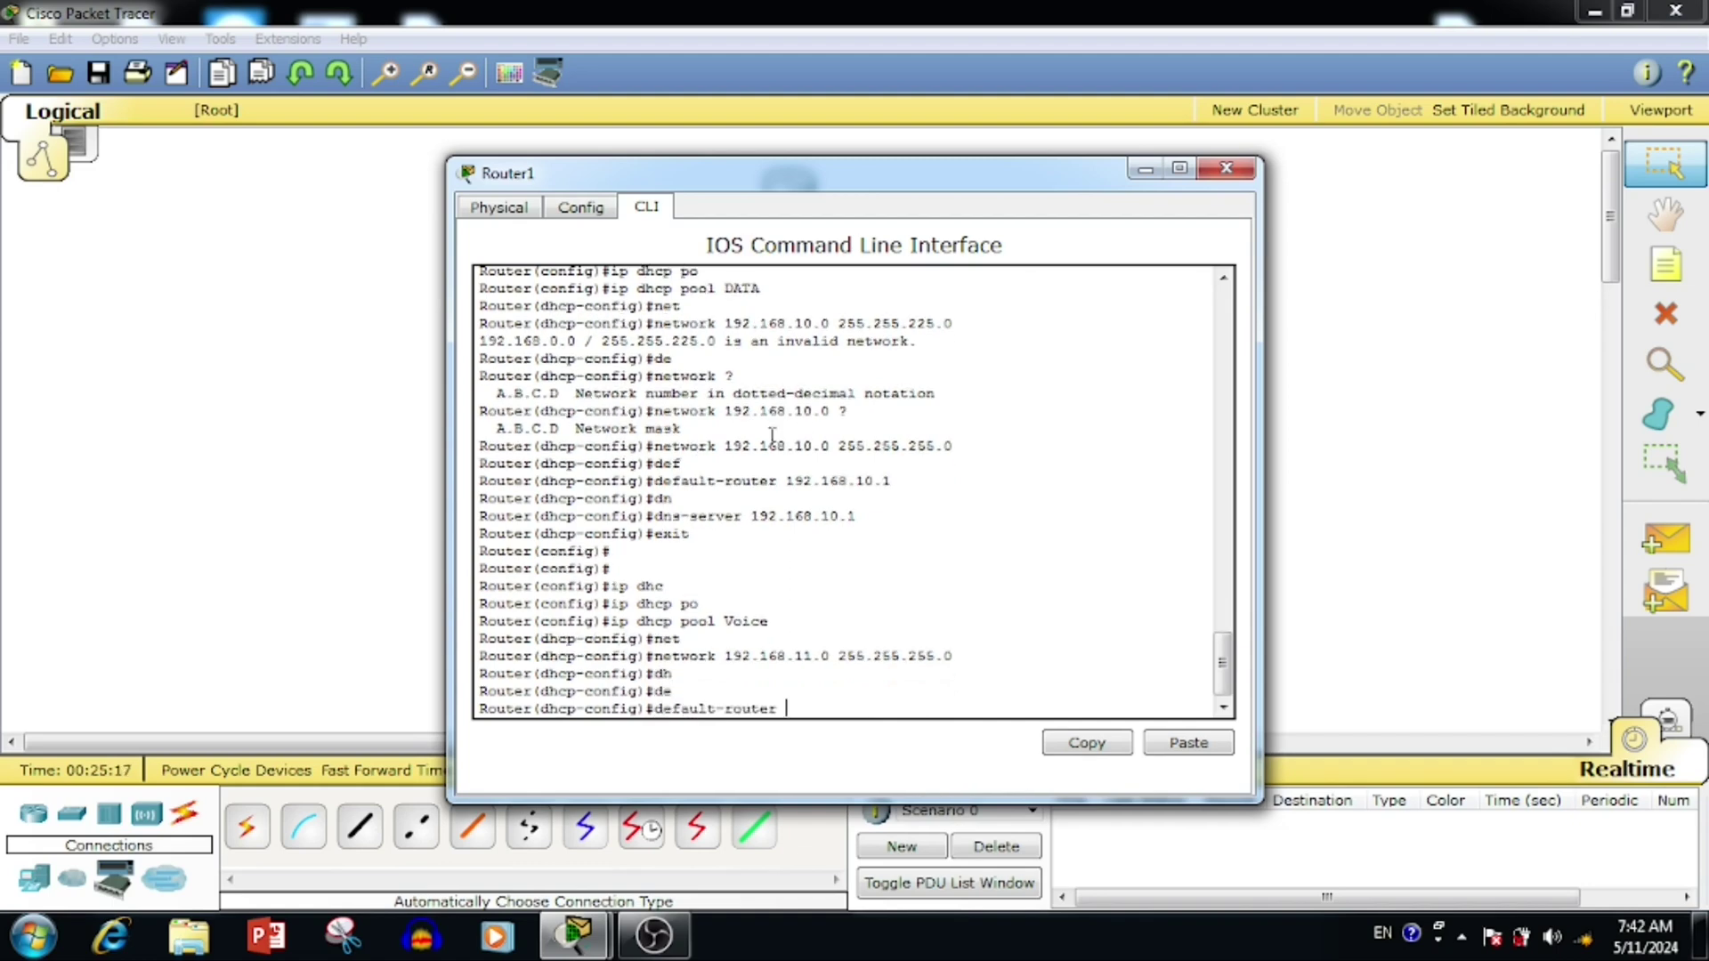
pyautogui.write('192.168.11.1')
pyautogui.press('Return')
# Set the Voice pool's DNS server to 192.168.11.1.
pyautogui.write('dn')
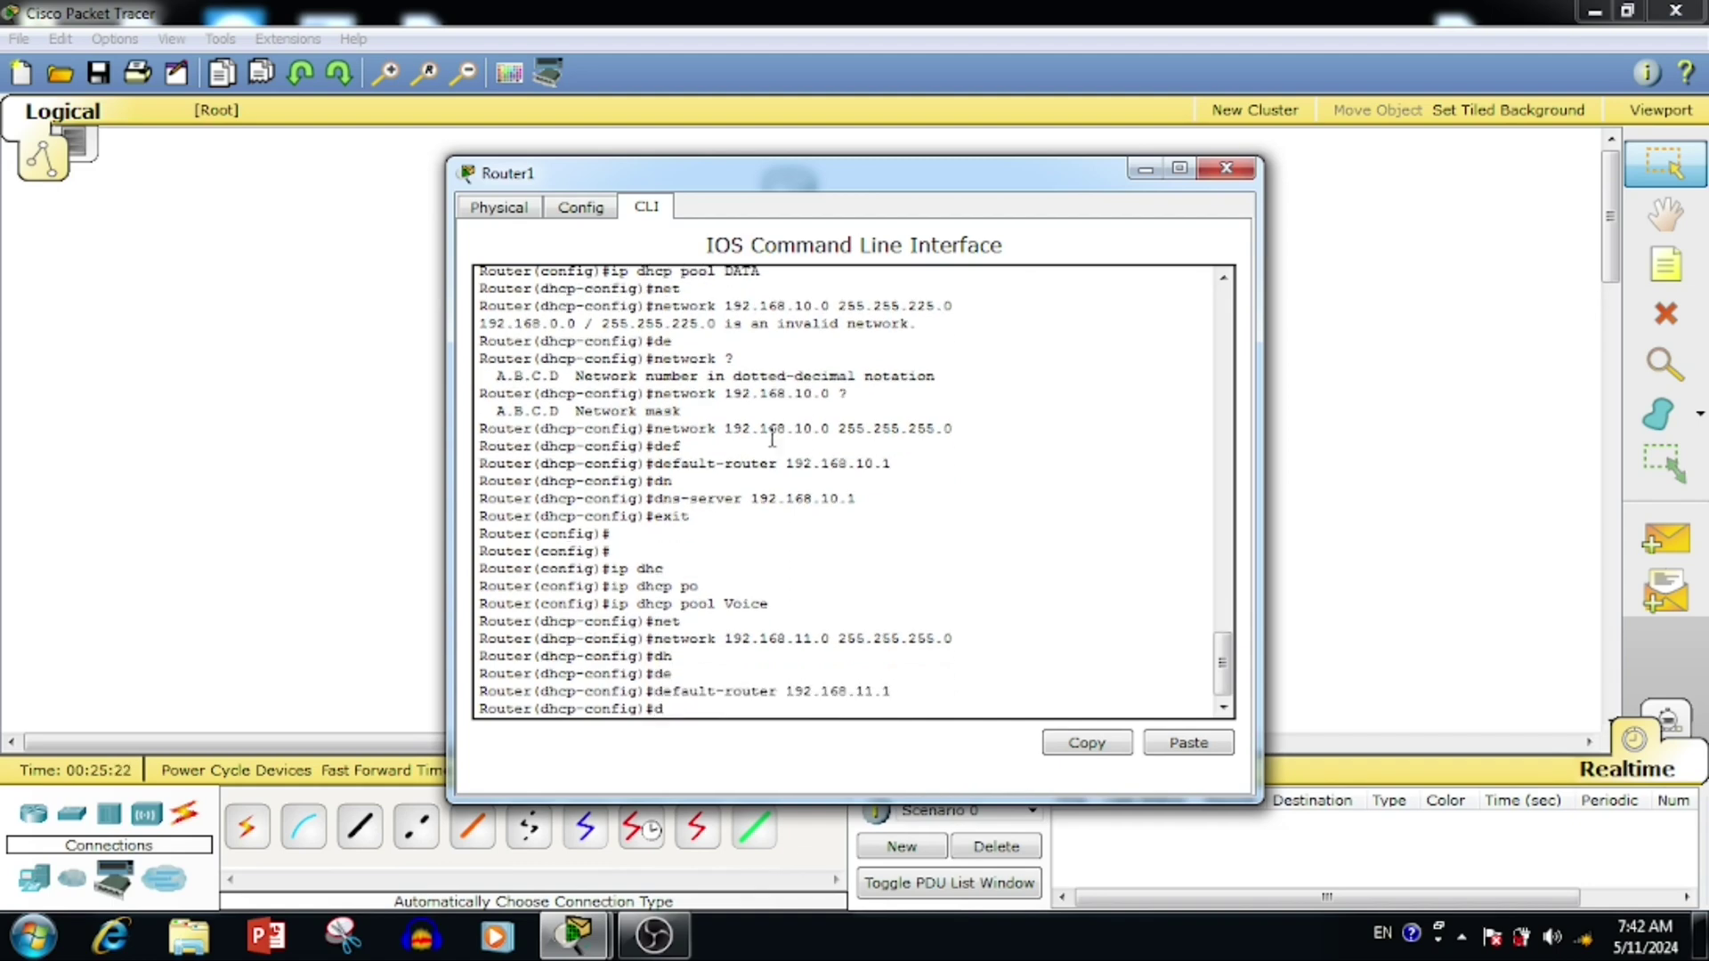
pyautogui.press('Tab')
pyautogui.write('192.168.11.1')
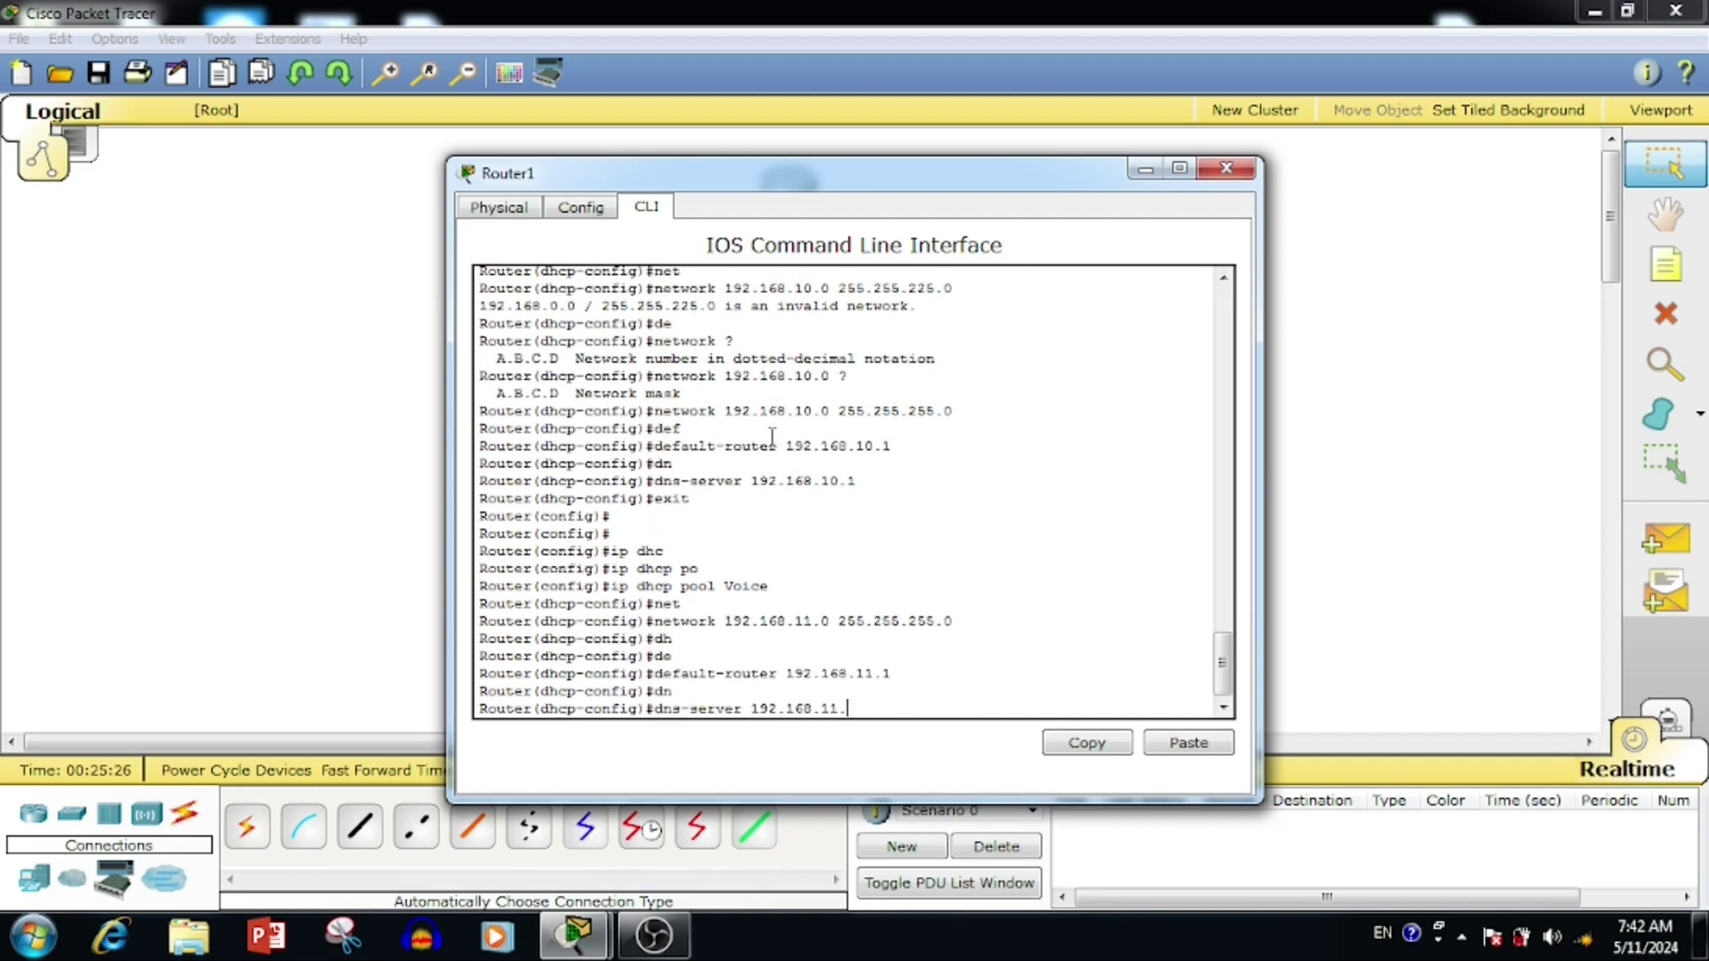
pyautogui.press('Return')
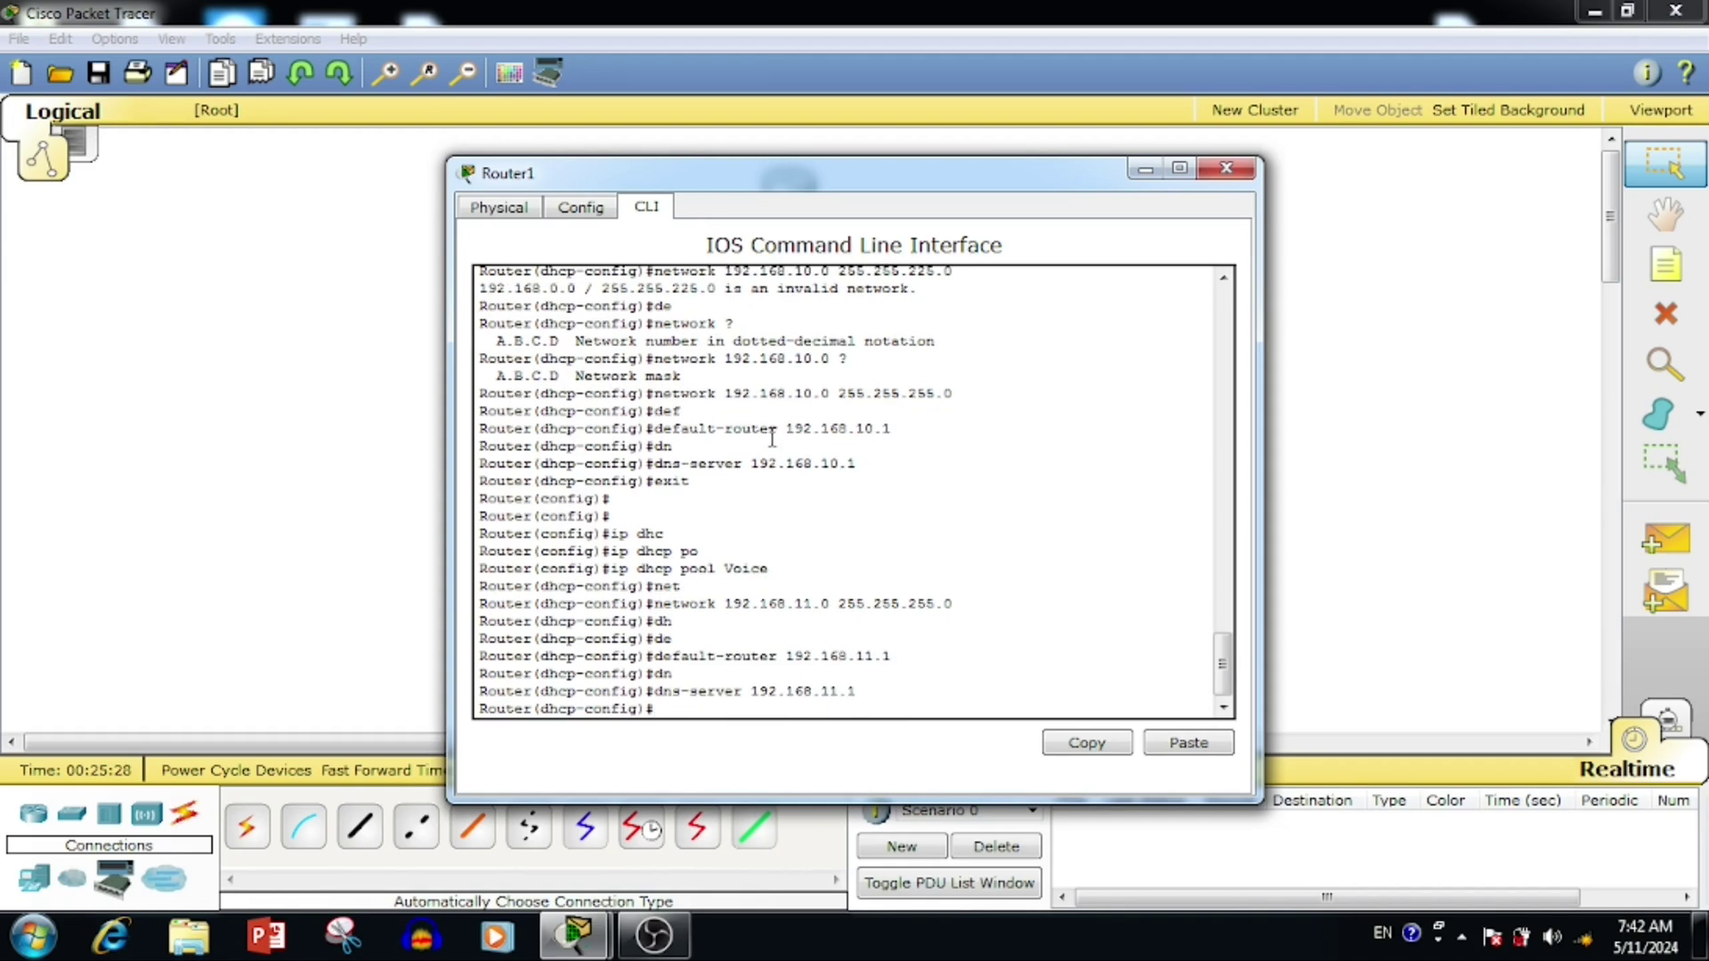
# Add DHCP option 150 with IP address 192.168.11.1 to the Voice pool.
pyautogui.write('op')
pyautogui.press('Tab')
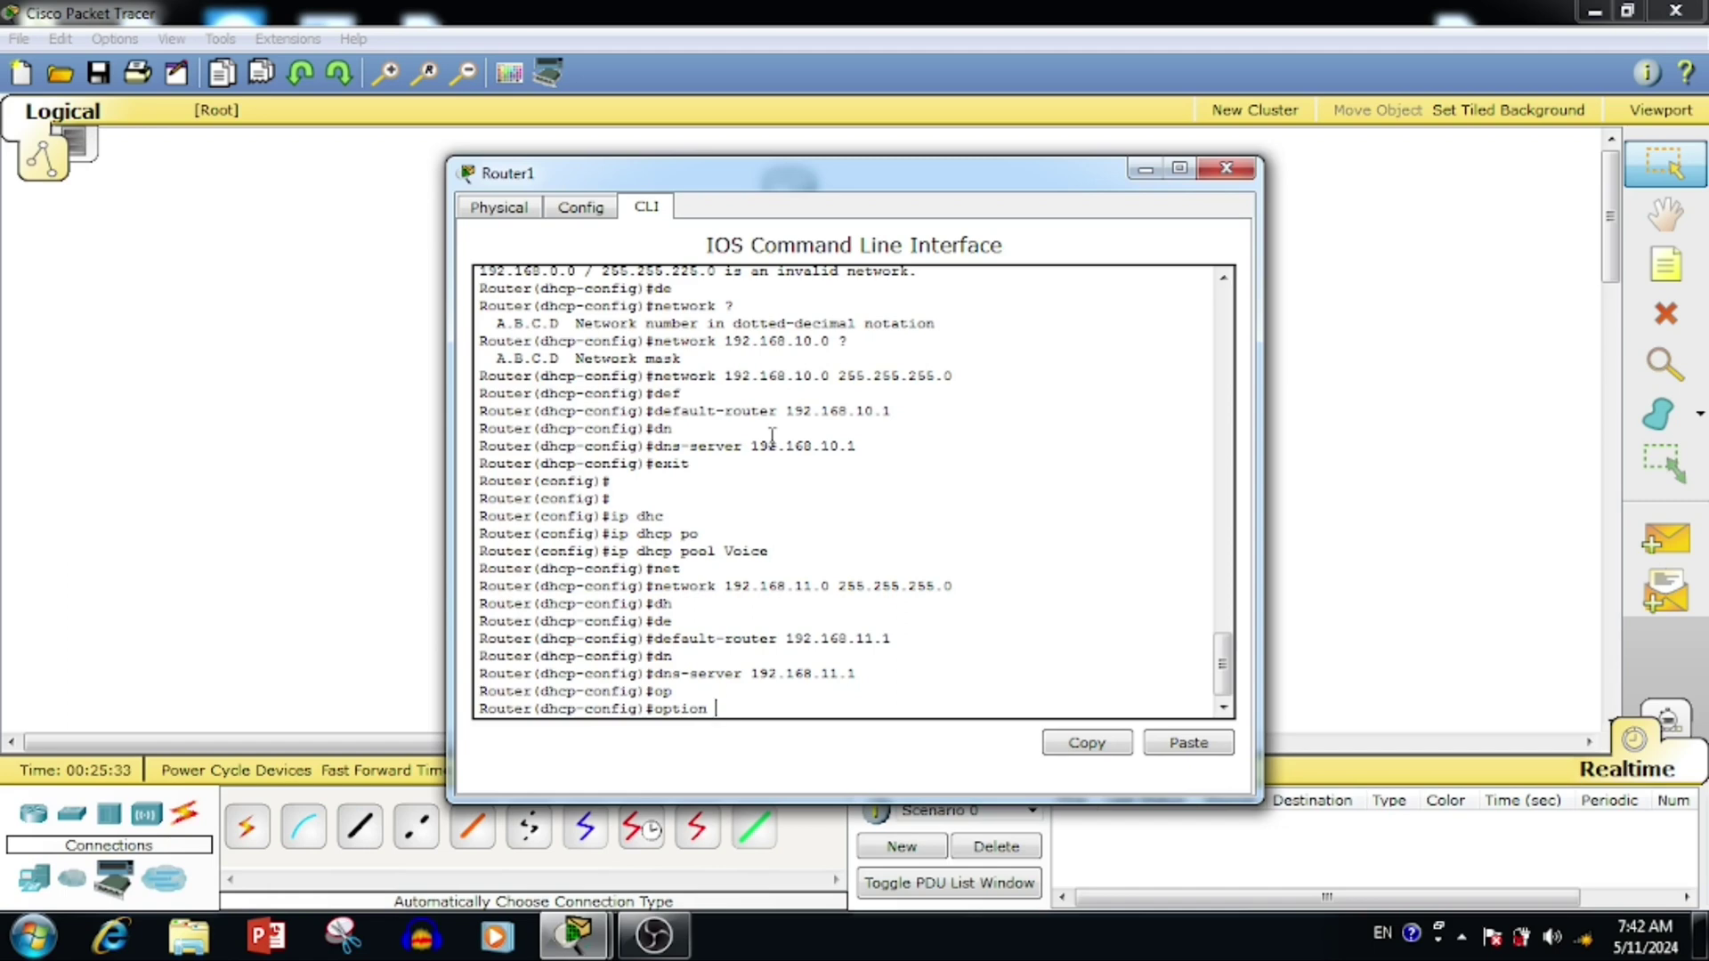
pyautogui.write('?1')
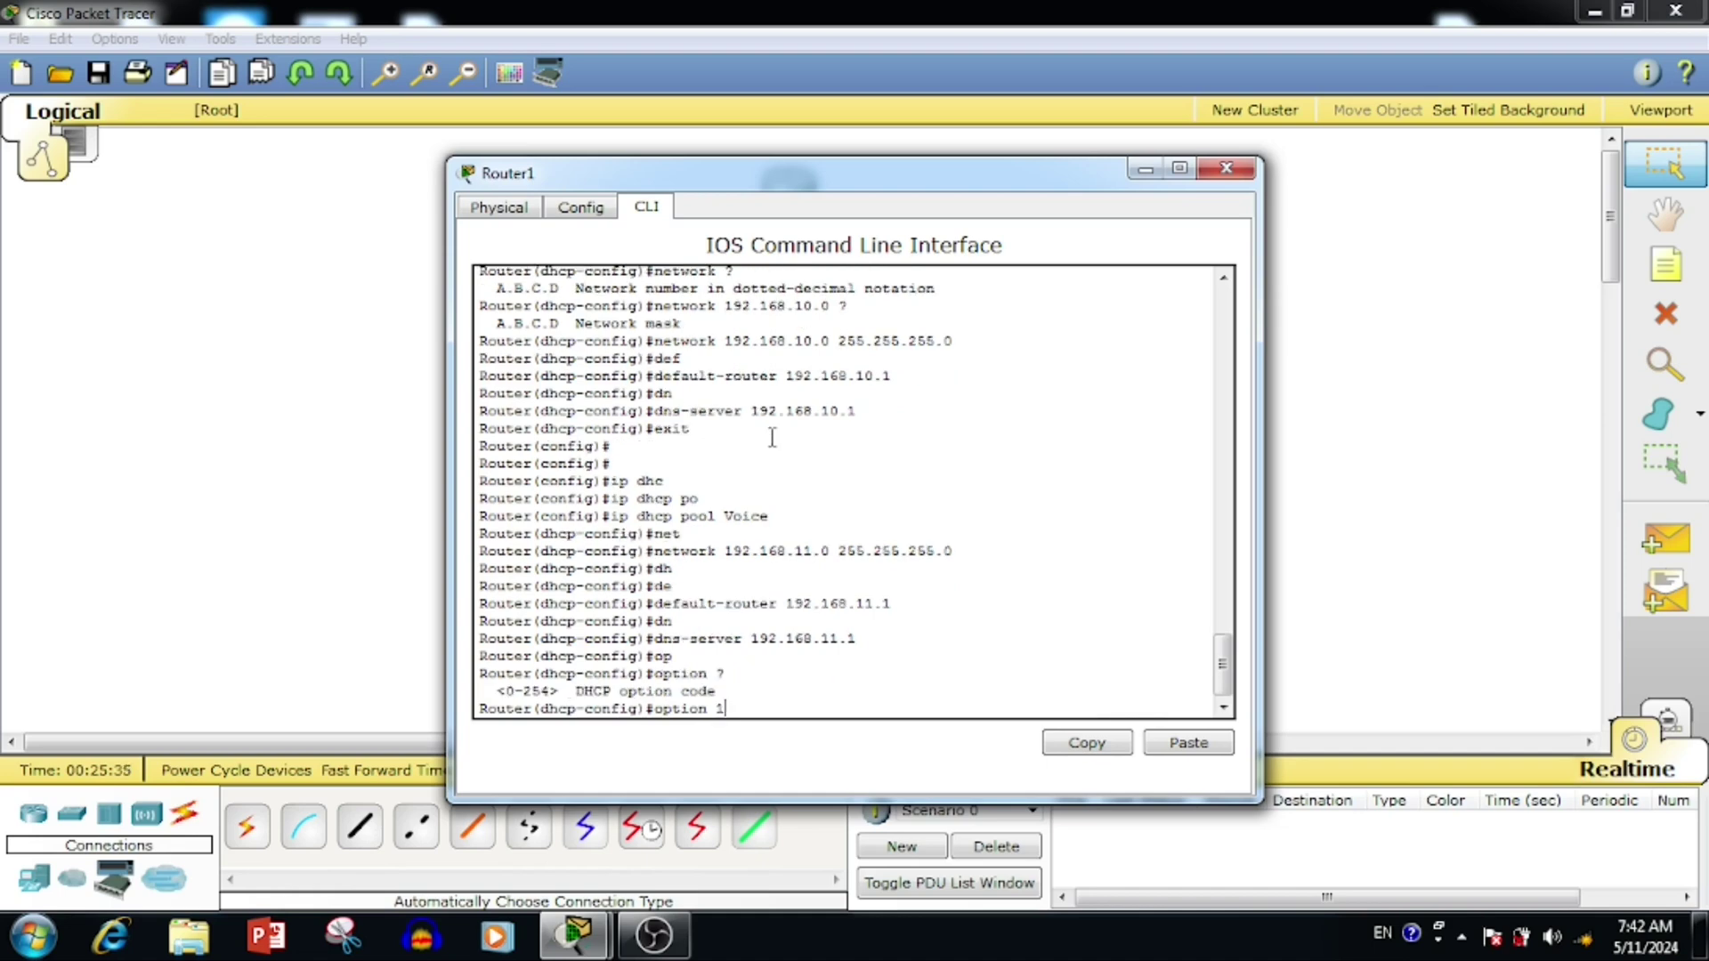
pyautogui.write('50 1')
pyautogui.press('BackSpace')
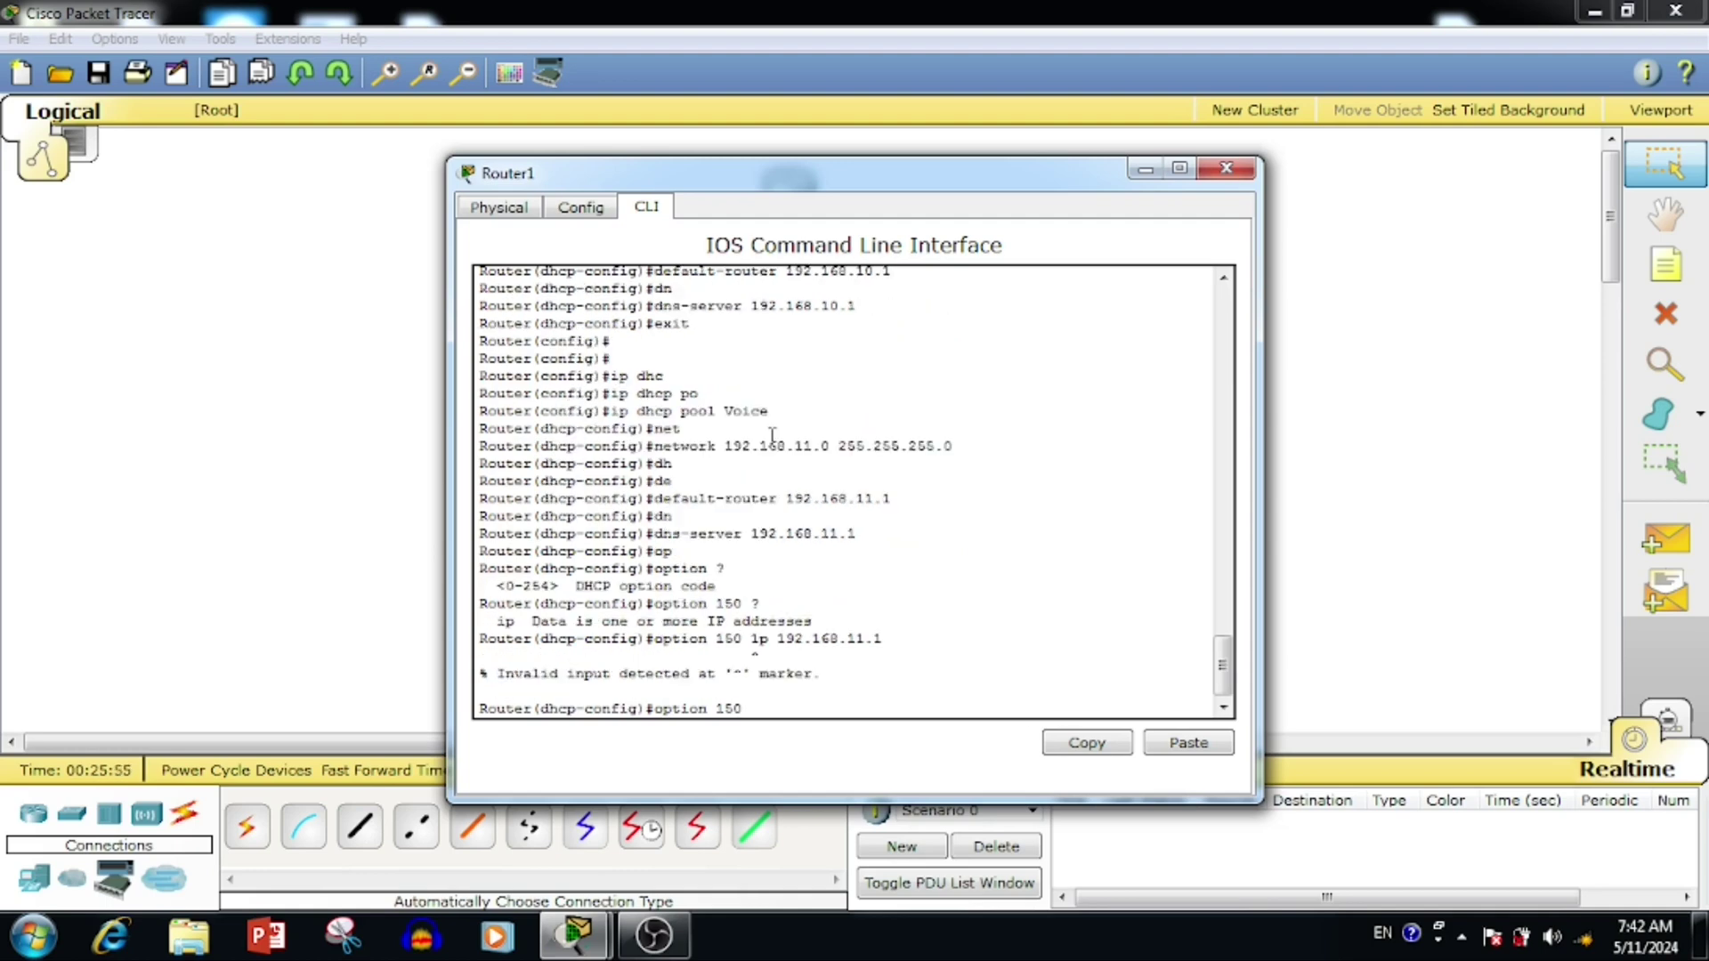
pyautogui.write('ip ?')
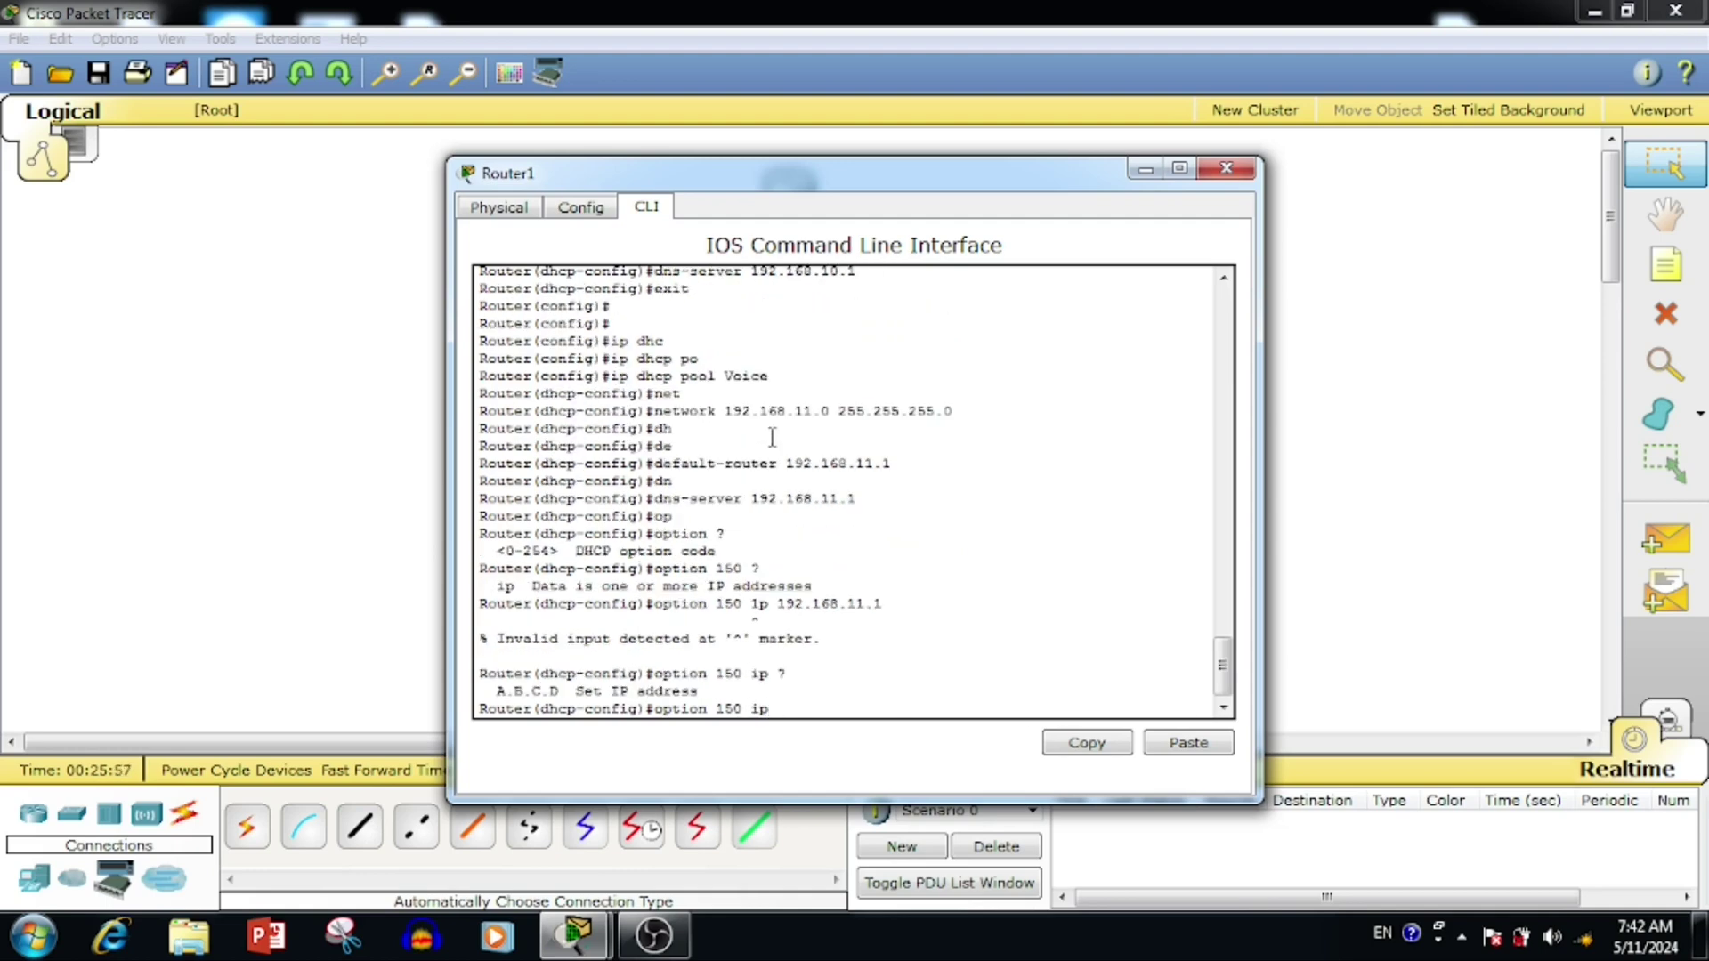
pyautogui.write('192.168.11.1')
pyautogui.press('Return')
pyautogui.press('Return')
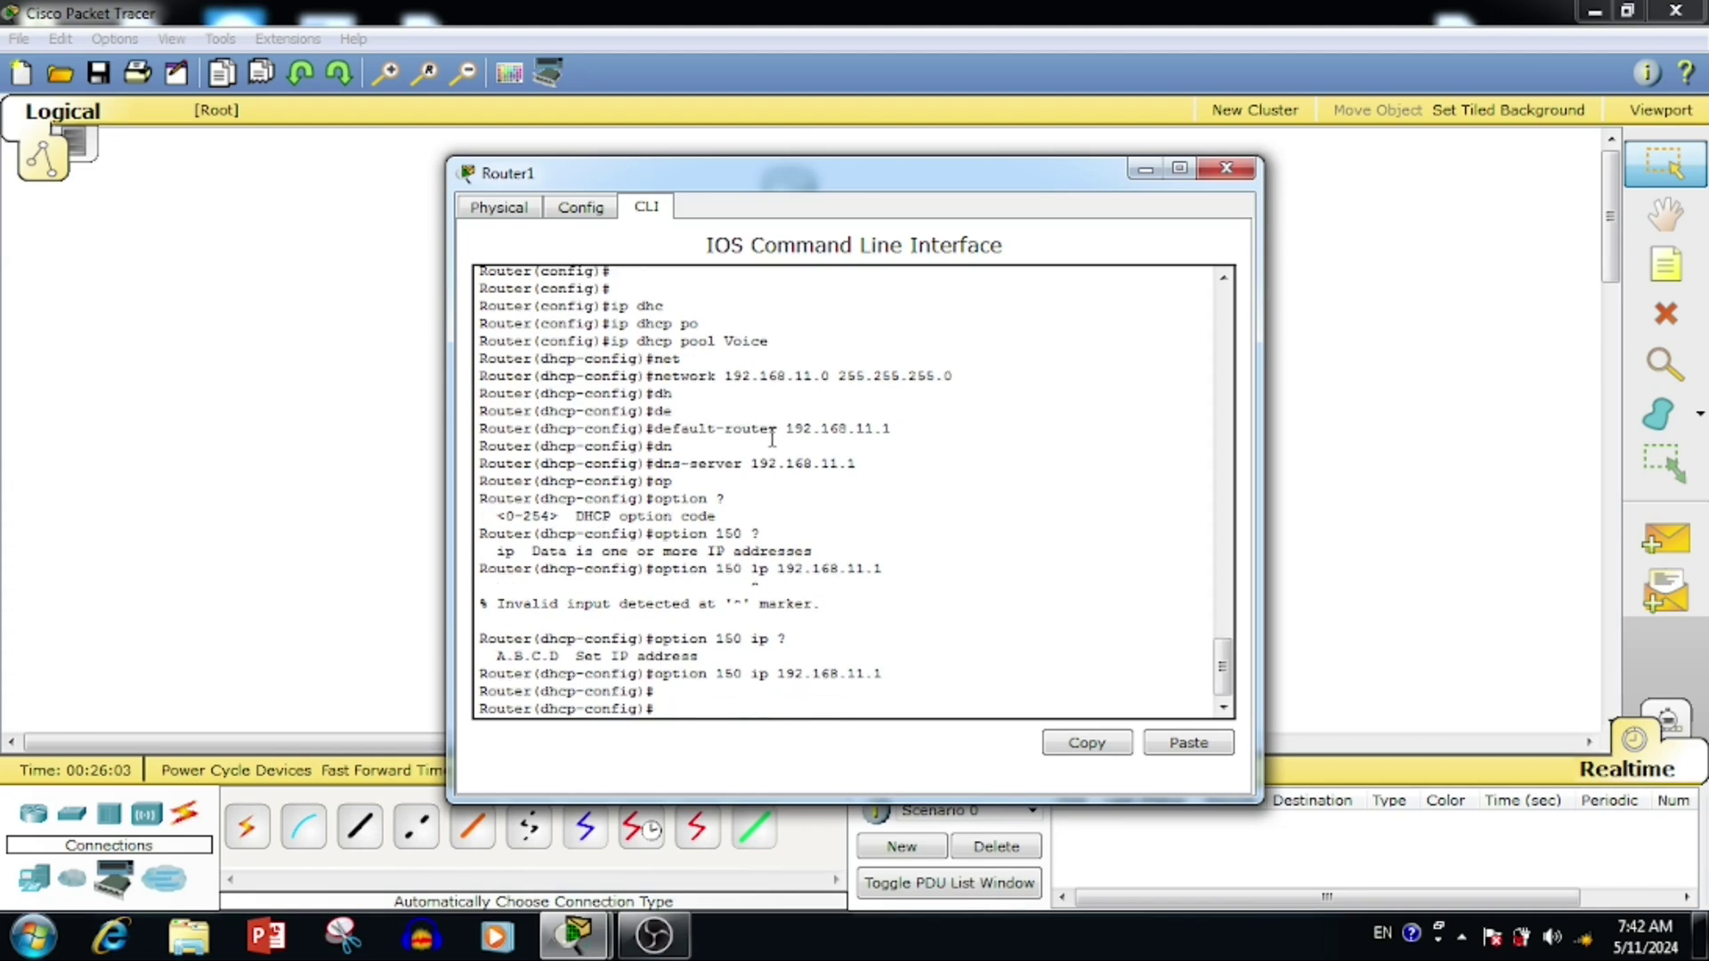
# Exit the voice DHCP pool to global configuration mode and close the router's window.
pyautogui.write('exit')
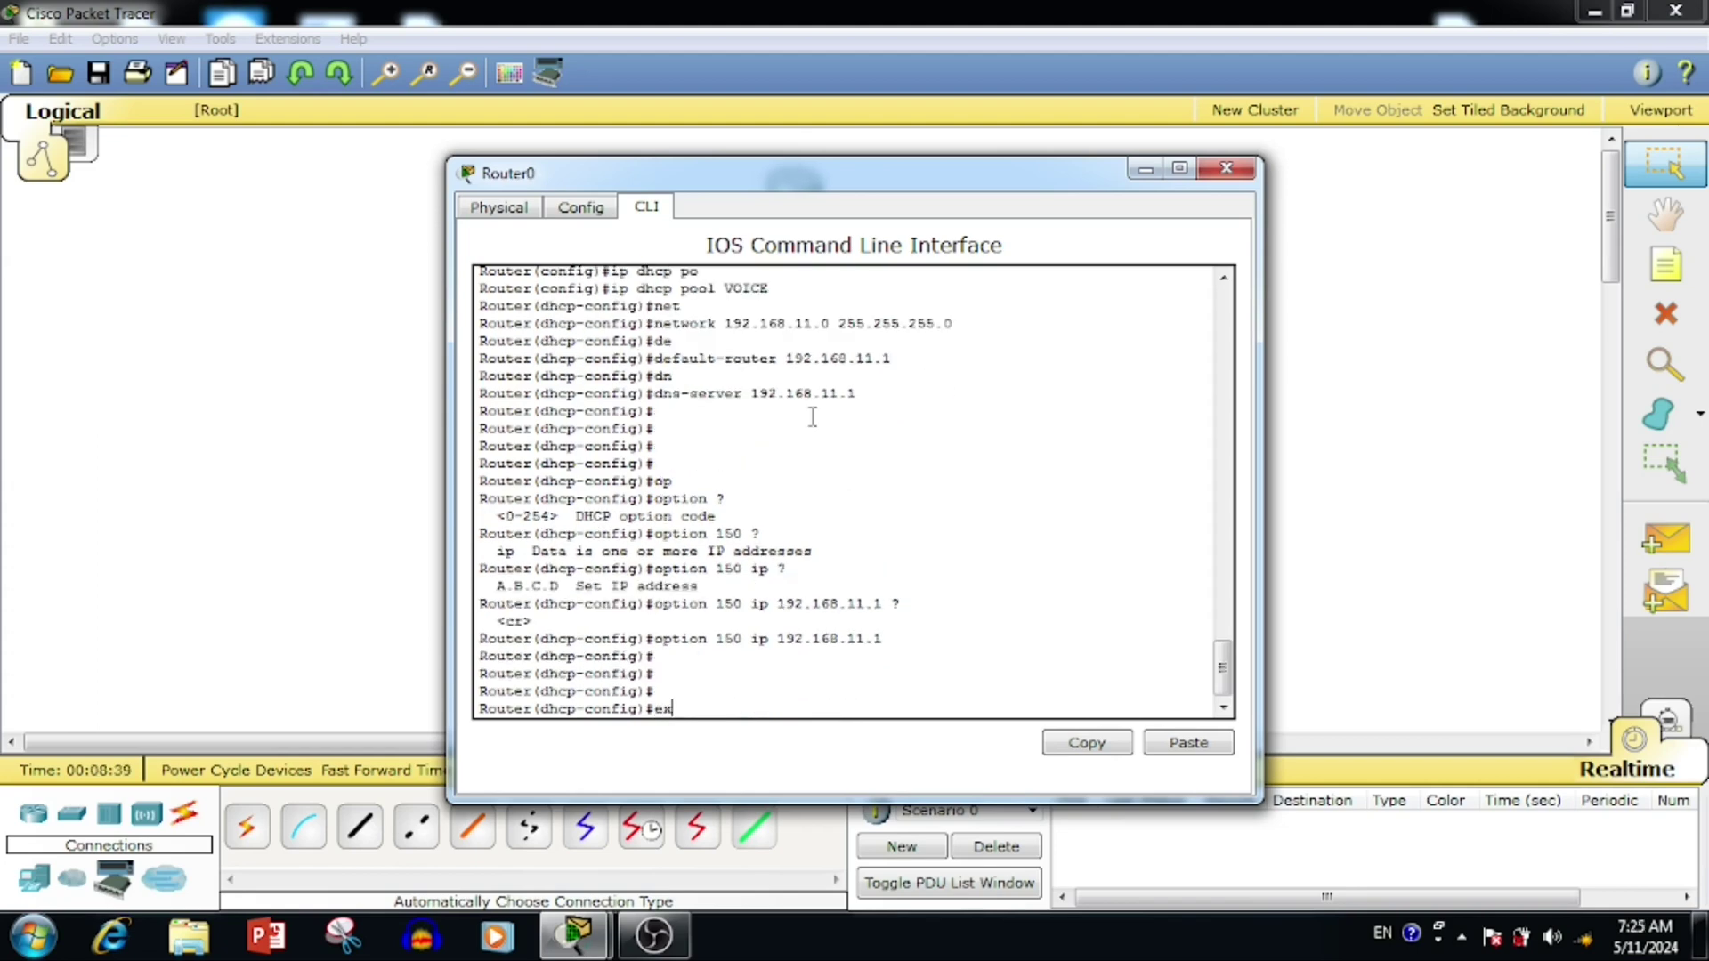
pyautogui.press('Return')
pyautogui.press('Return')
pyautogui.press('Return')
pyautogui.press('Return')
pyautogui.press('Return')
pyautogui.press('Return')
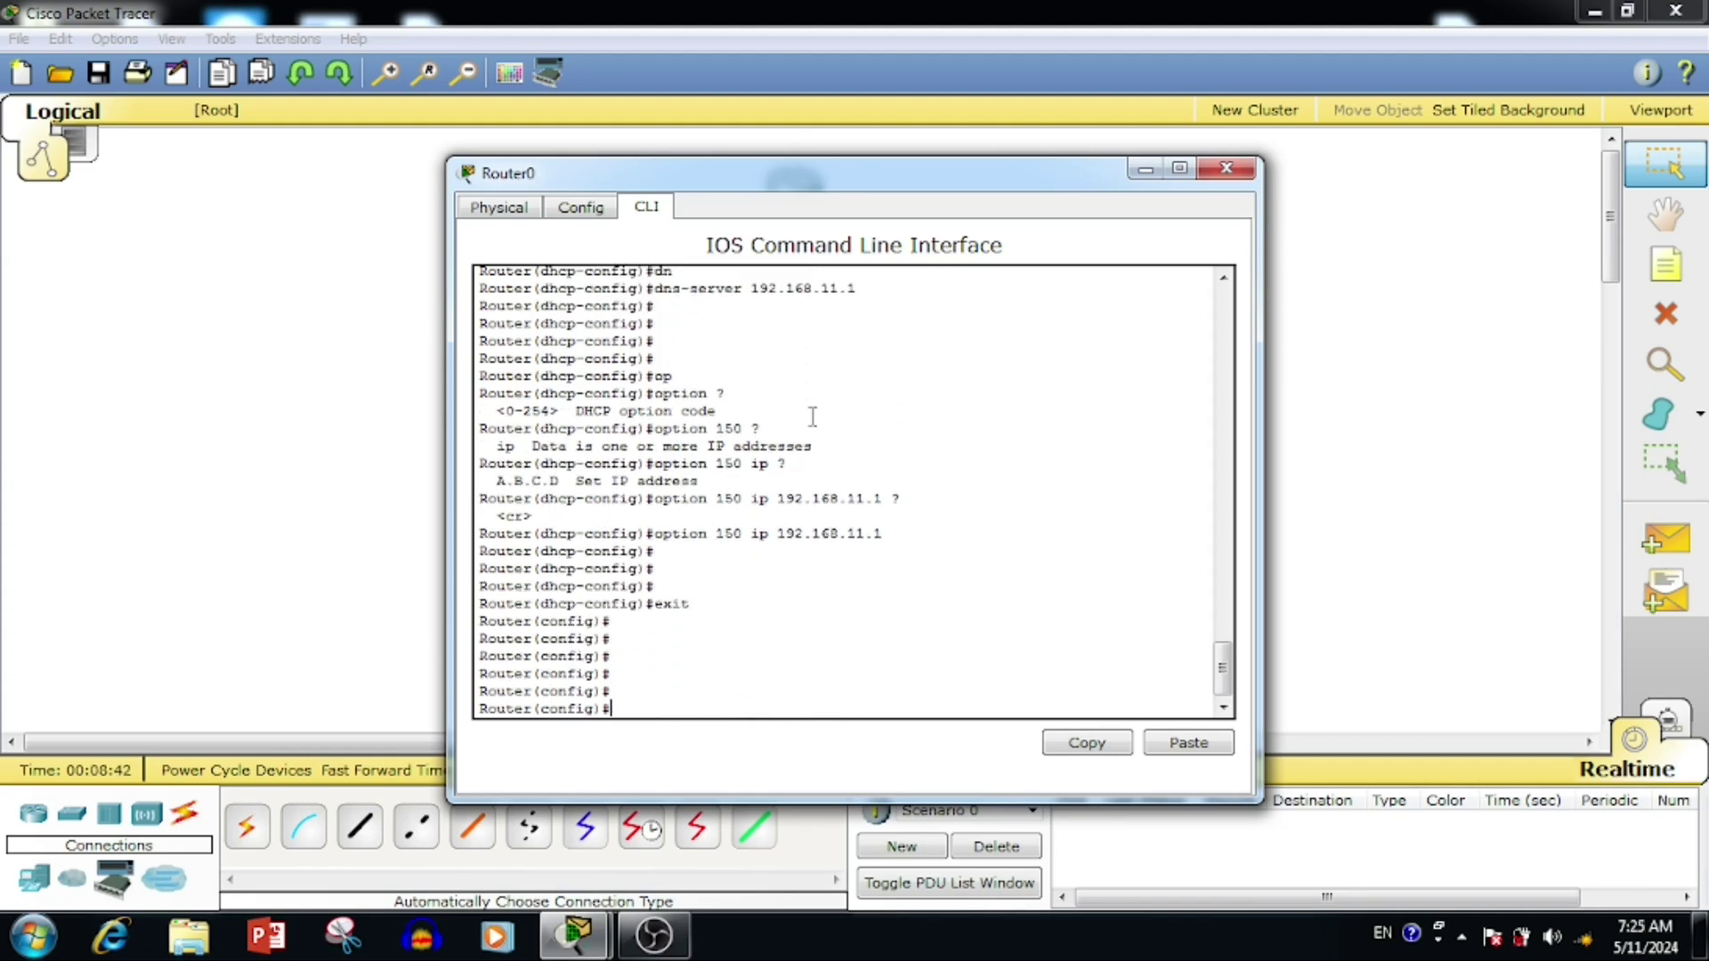
pyautogui.click(1227, 169)
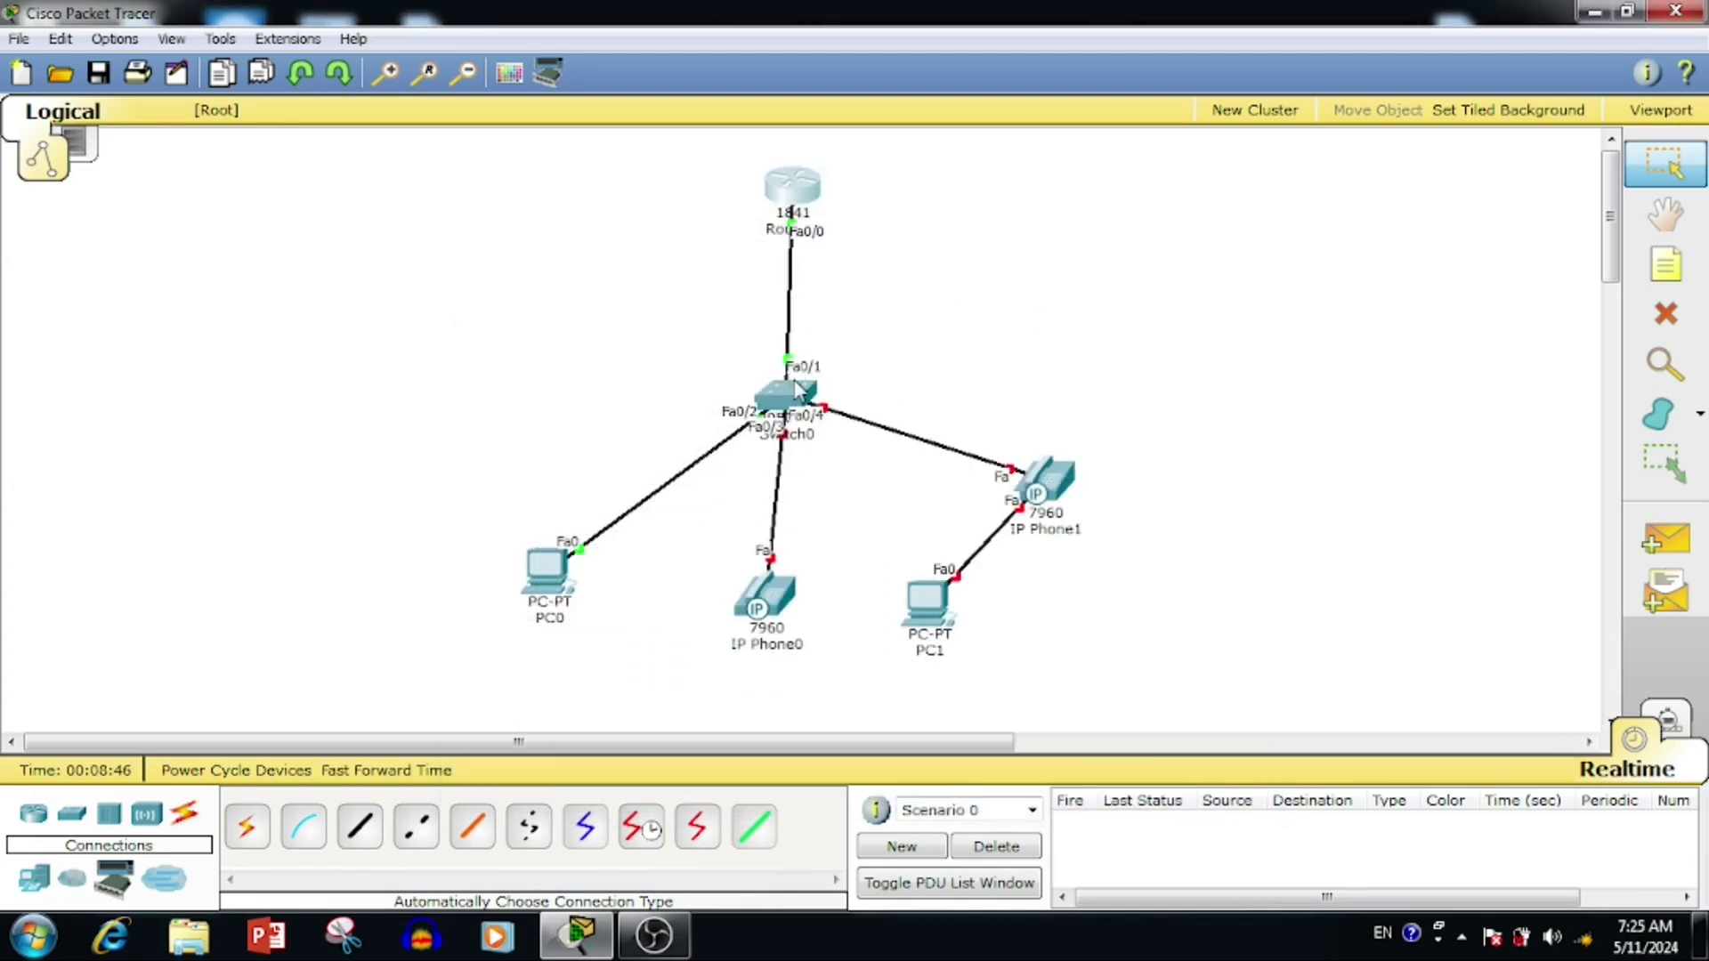
# Set PC0's IP configuration to DHCP and close the PC0 window.
pyautogui.click(547, 575)
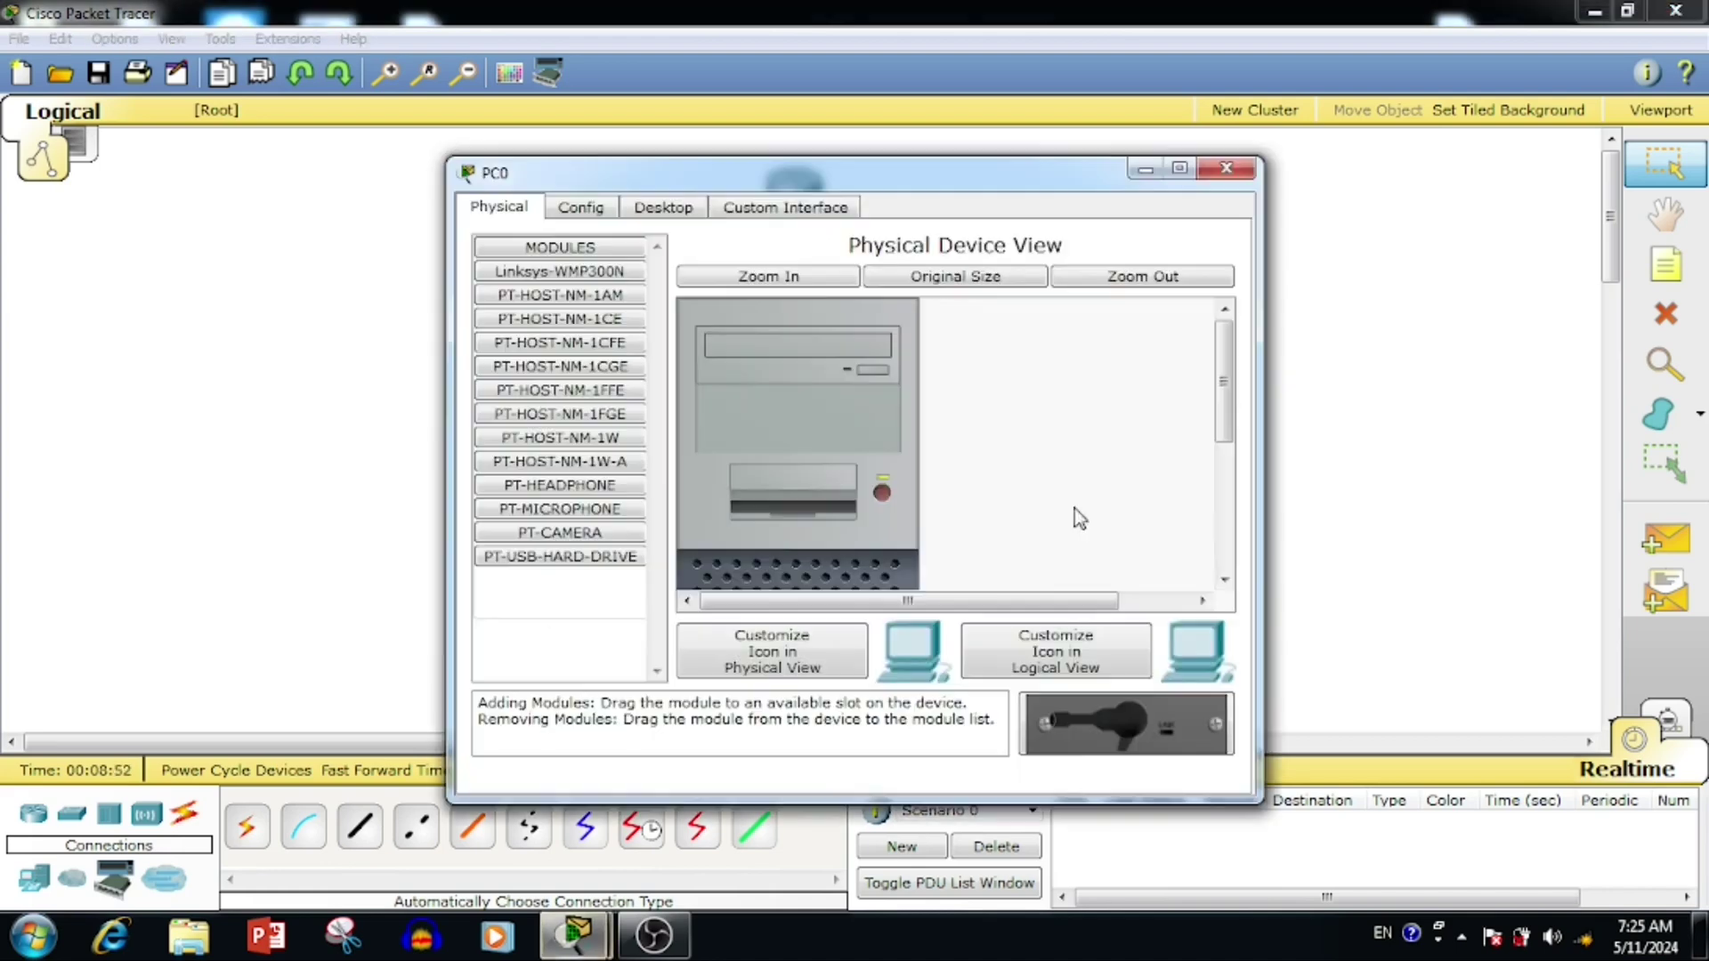
pyautogui.click(650, 211)
pyautogui.click(563, 367)
pyautogui.click(497, 322)
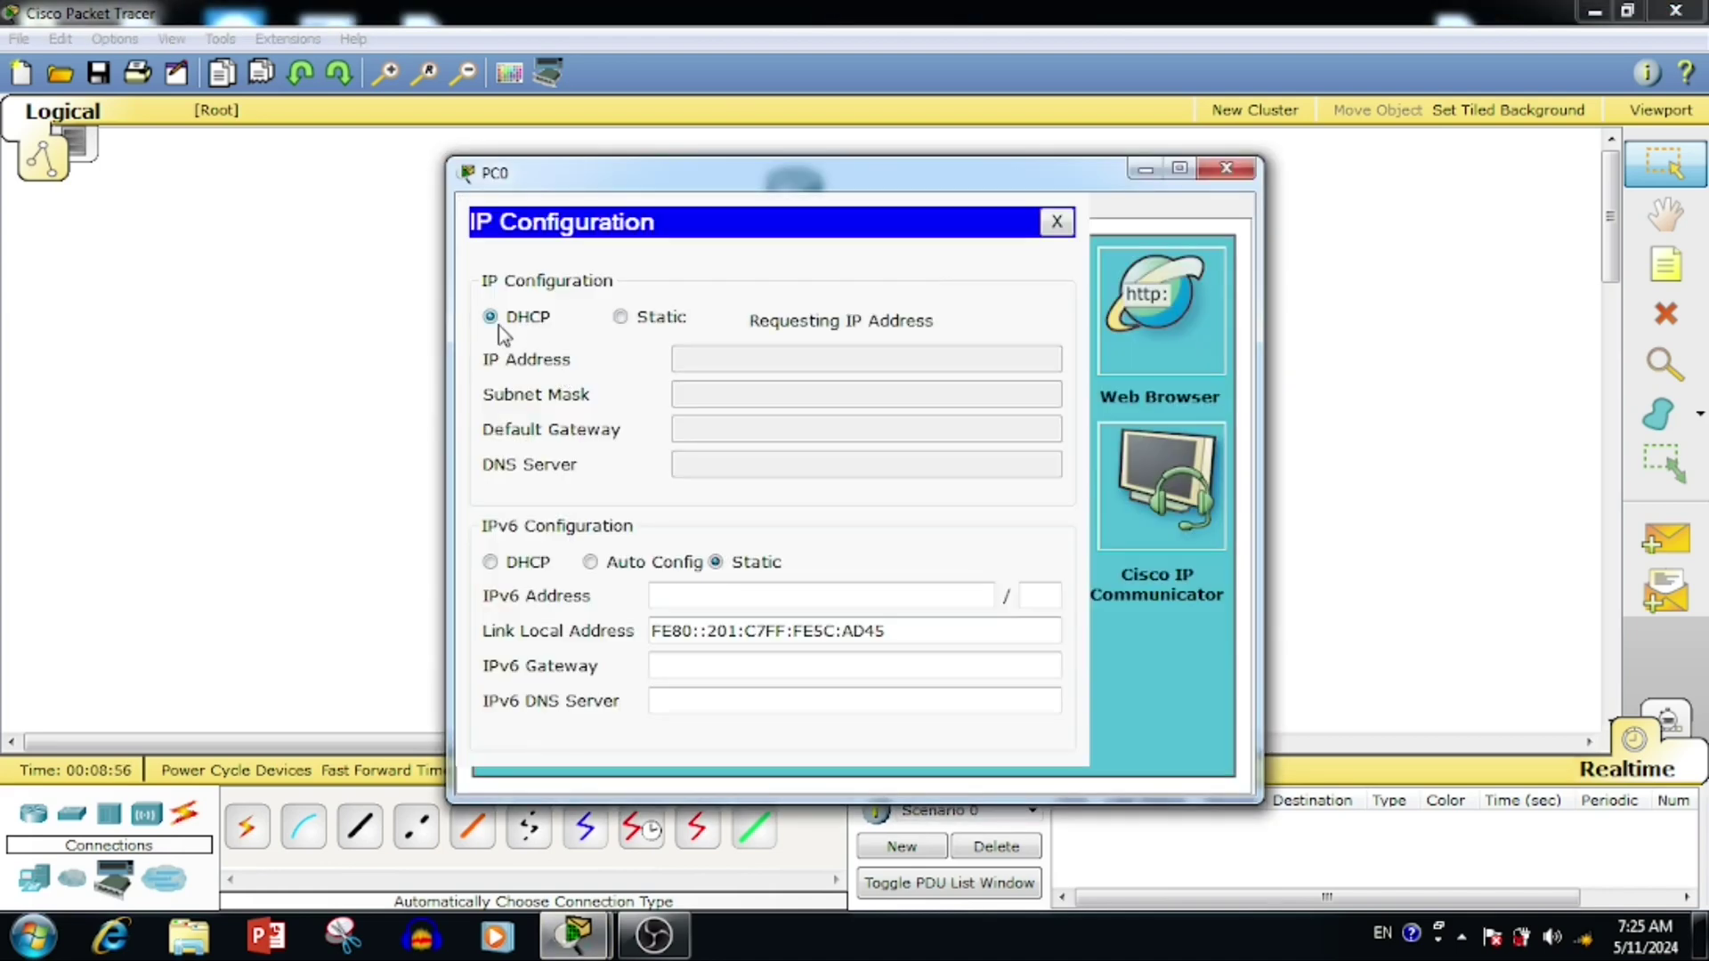
pyautogui.click(1057, 222)
pyautogui.click(1227, 168)
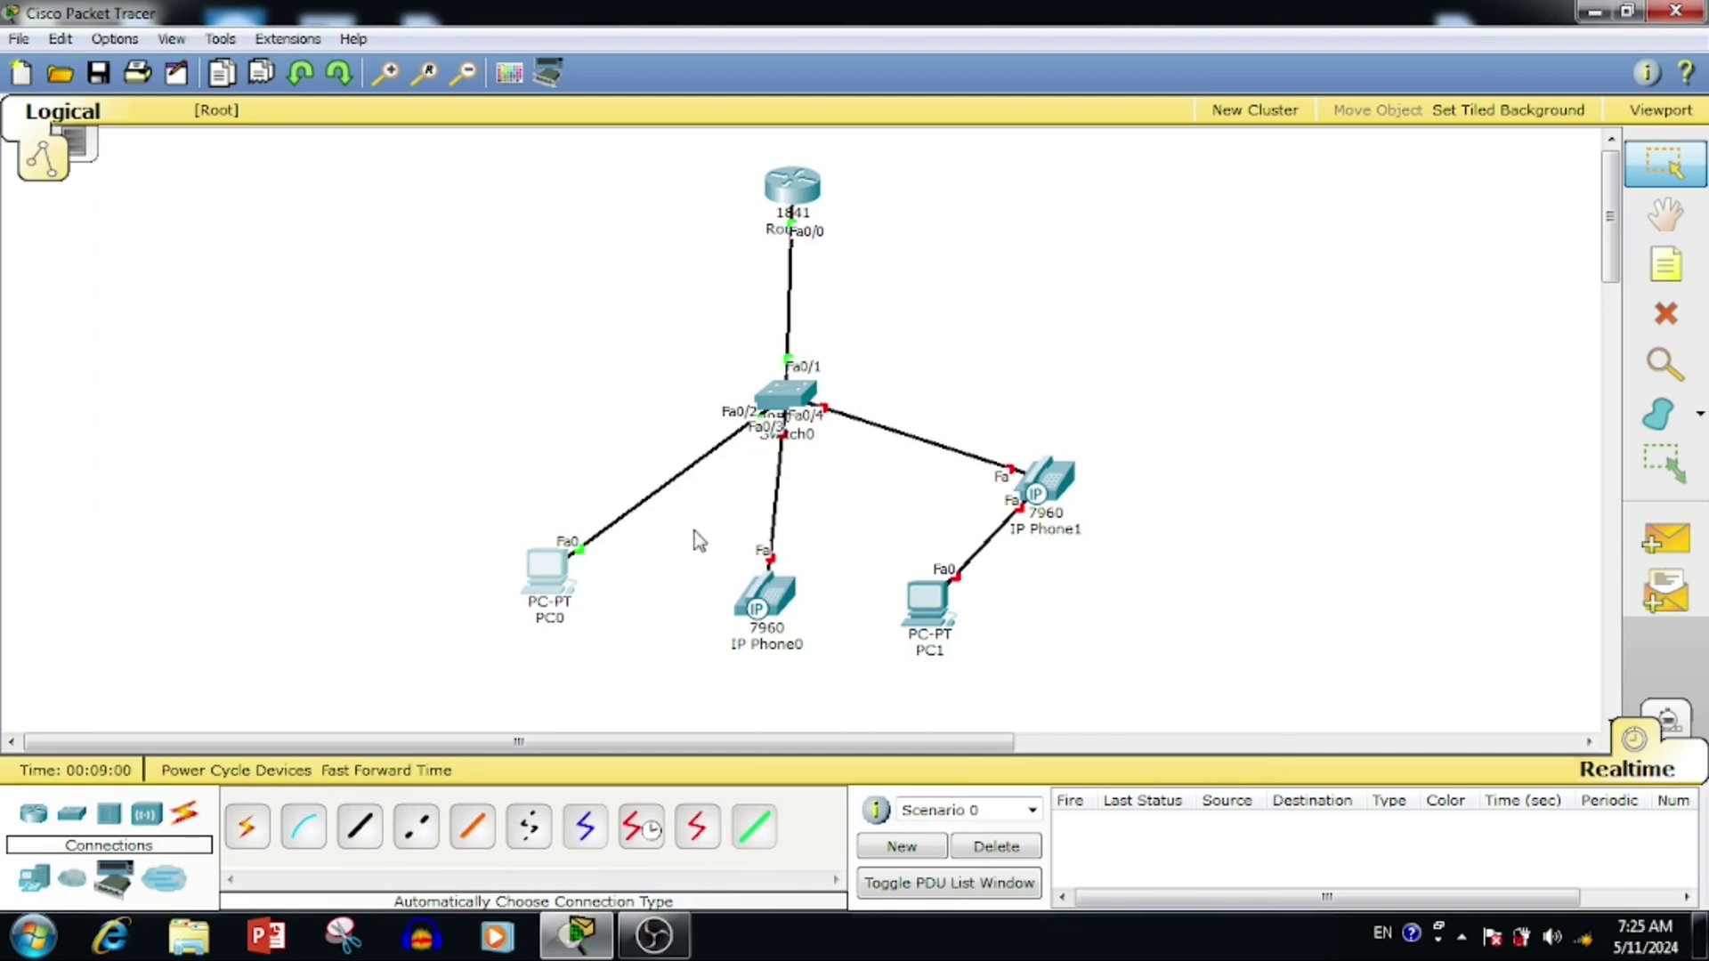
# Check whether PC0's IP configuration has received an address from DHCP, closing its window when done.
pyautogui.click(547, 574)
pyautogui.click(561, 312)
pyautogui.click(1057, 222)
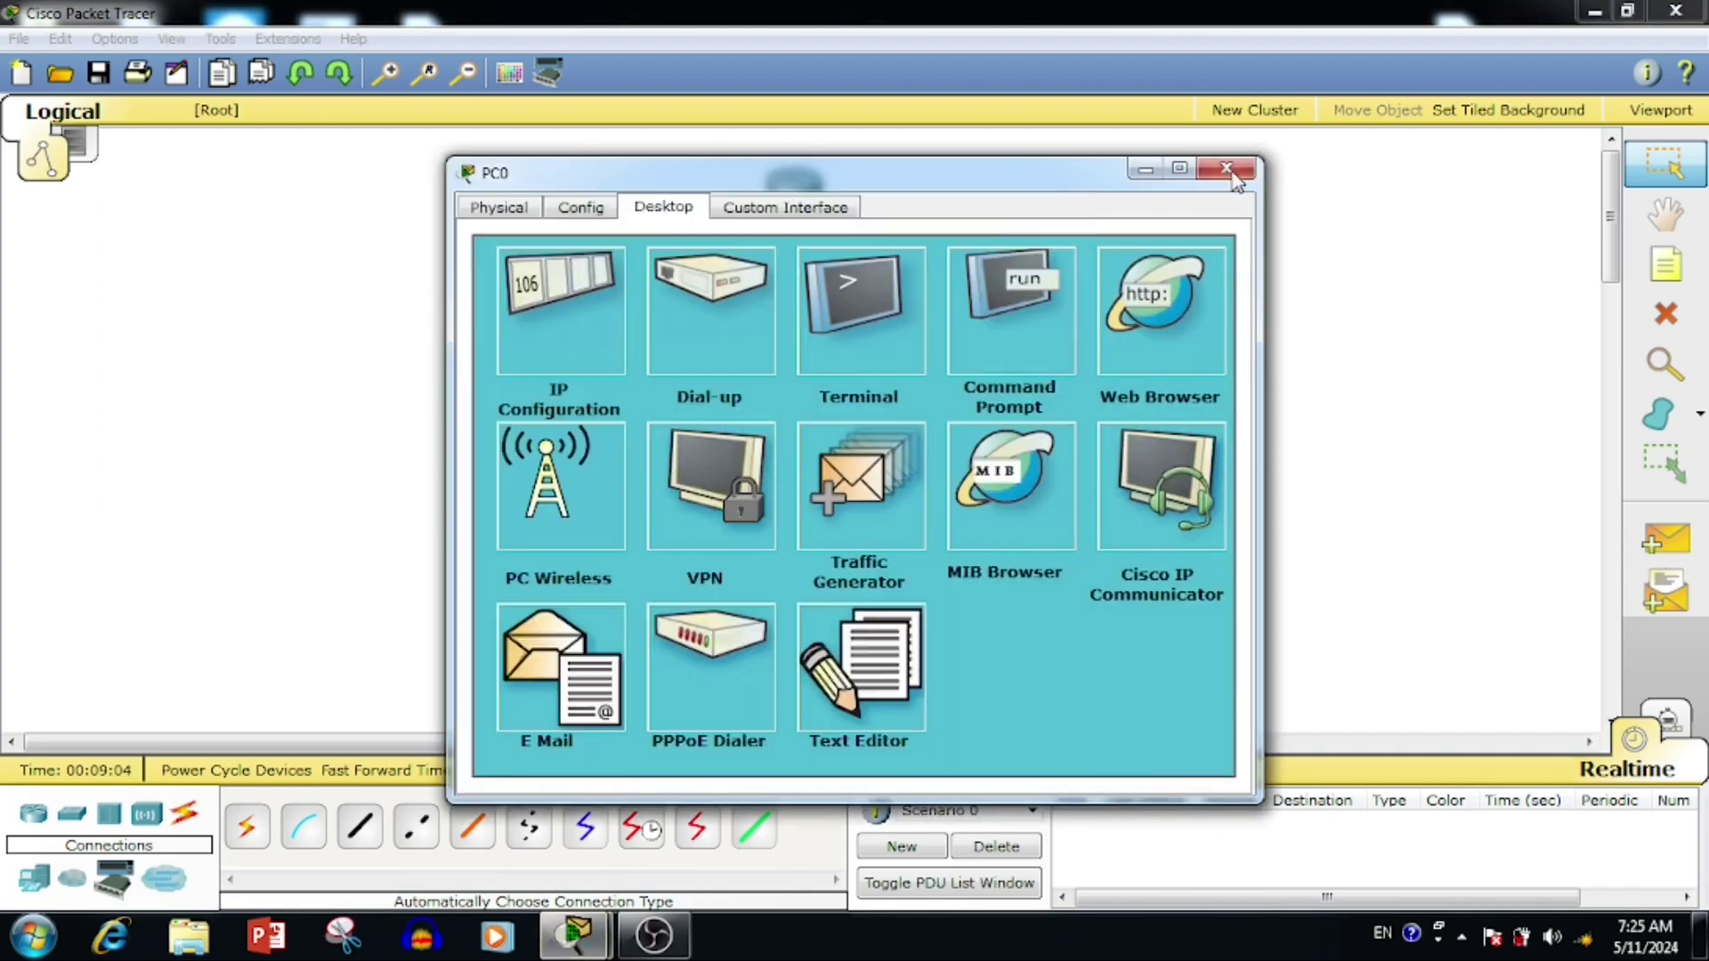
pyautogui.click(1228, 171)
pyautogui.click(928, 592)
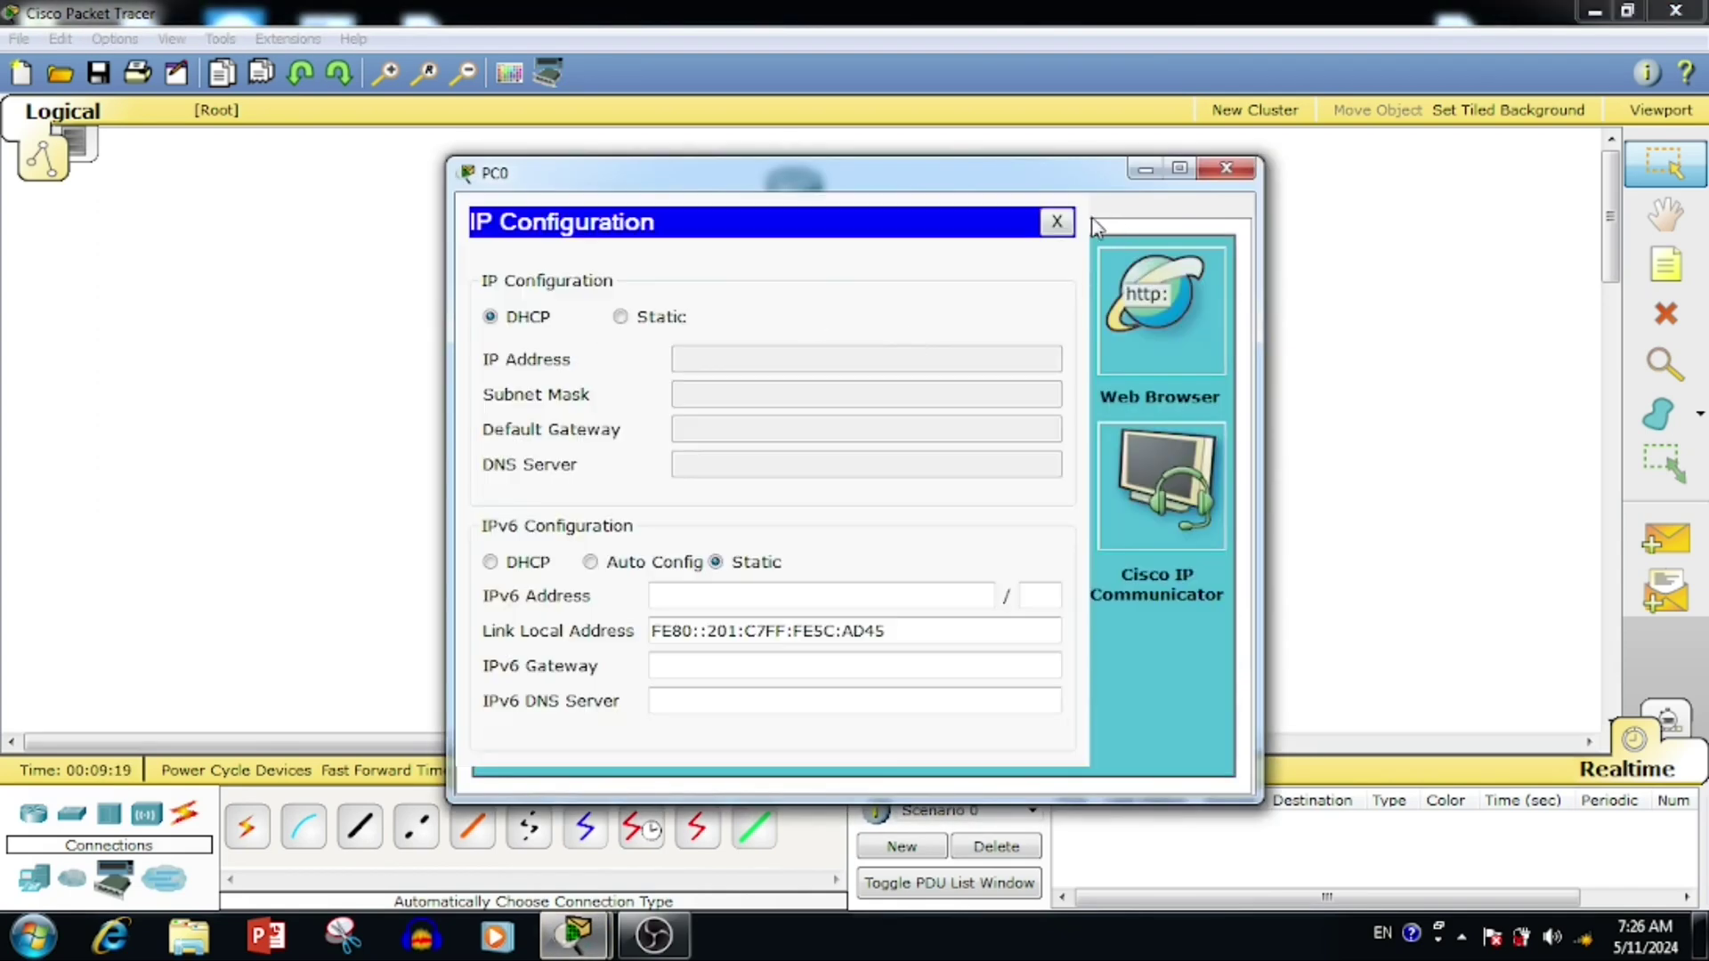
pyautogui.click(1064, 221)
pyautogui.click(1227, 169)
# Open Switch0's command line and enter privileged mode with enable.
pyautogui.click(810, 396)
pyautogui.click(583, 210)
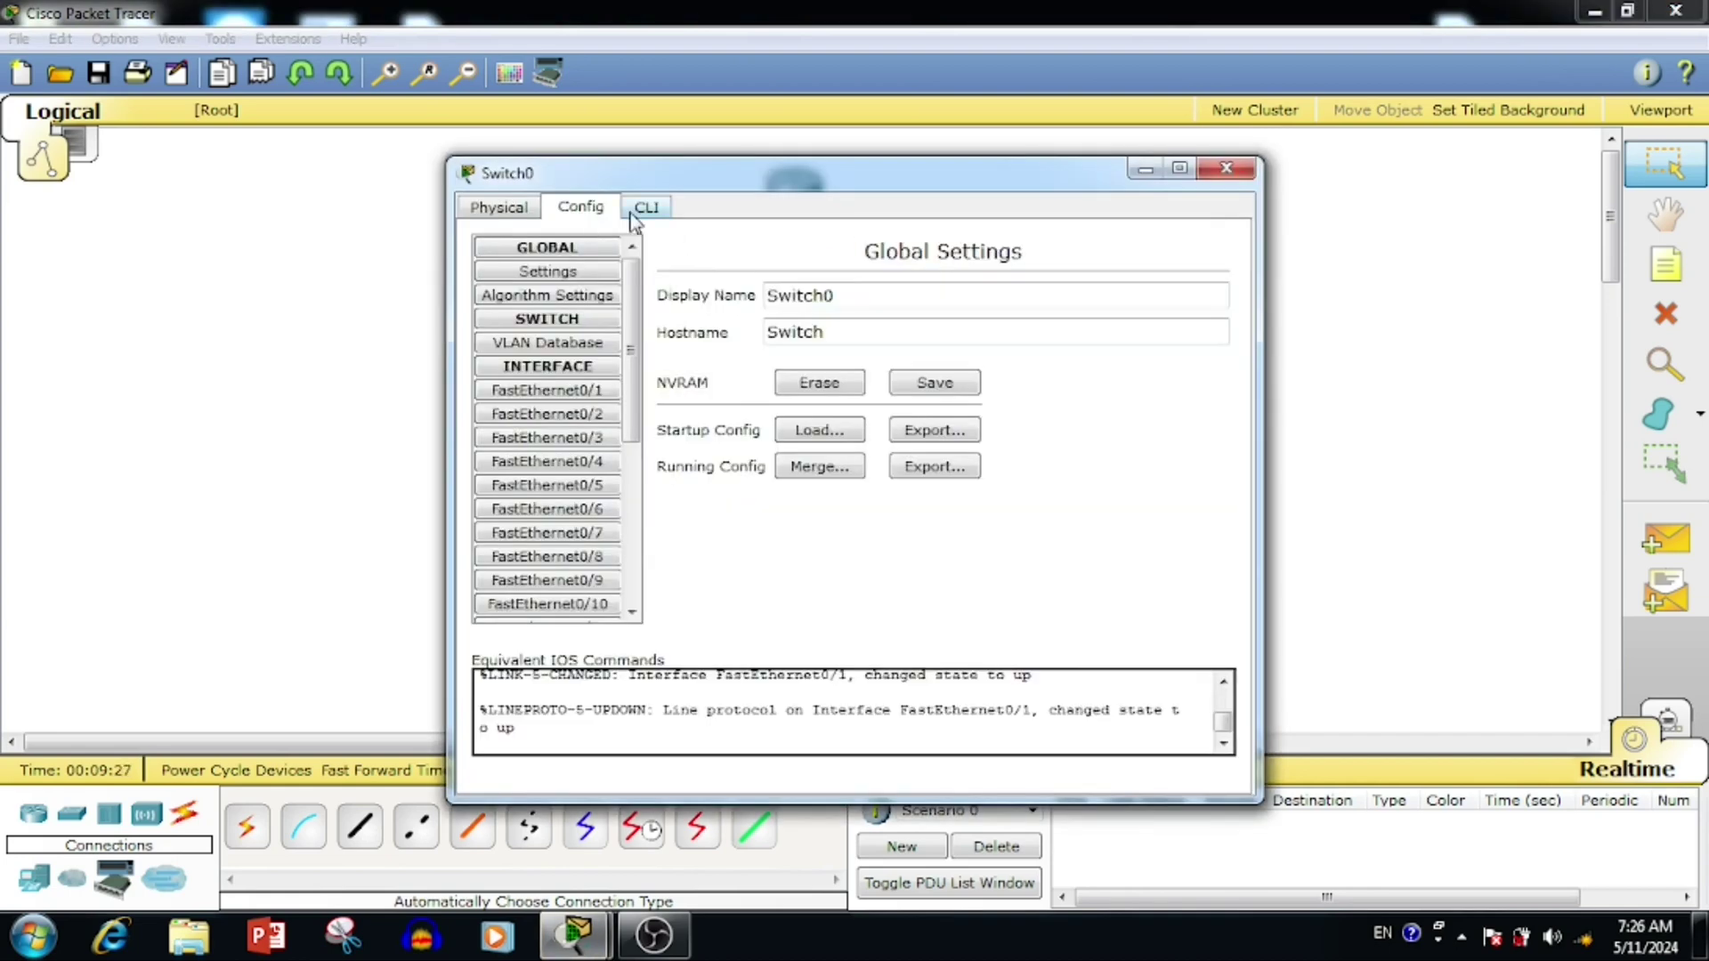
pyautogui.click(636, 212)
pyautogui.press('Return')
pyautogui.press('Return')
pyautogui.press('Return')
pyautogui.write('en')
pyautogui.press('Tab')
pyautogui.press('Return')
# Enter global configuration mode on Switch0 with conf t.
pyautogui.write('con')
pyautogui.press('Tab')
pyautogui.press('Return')
pyautogui.write('conf t')
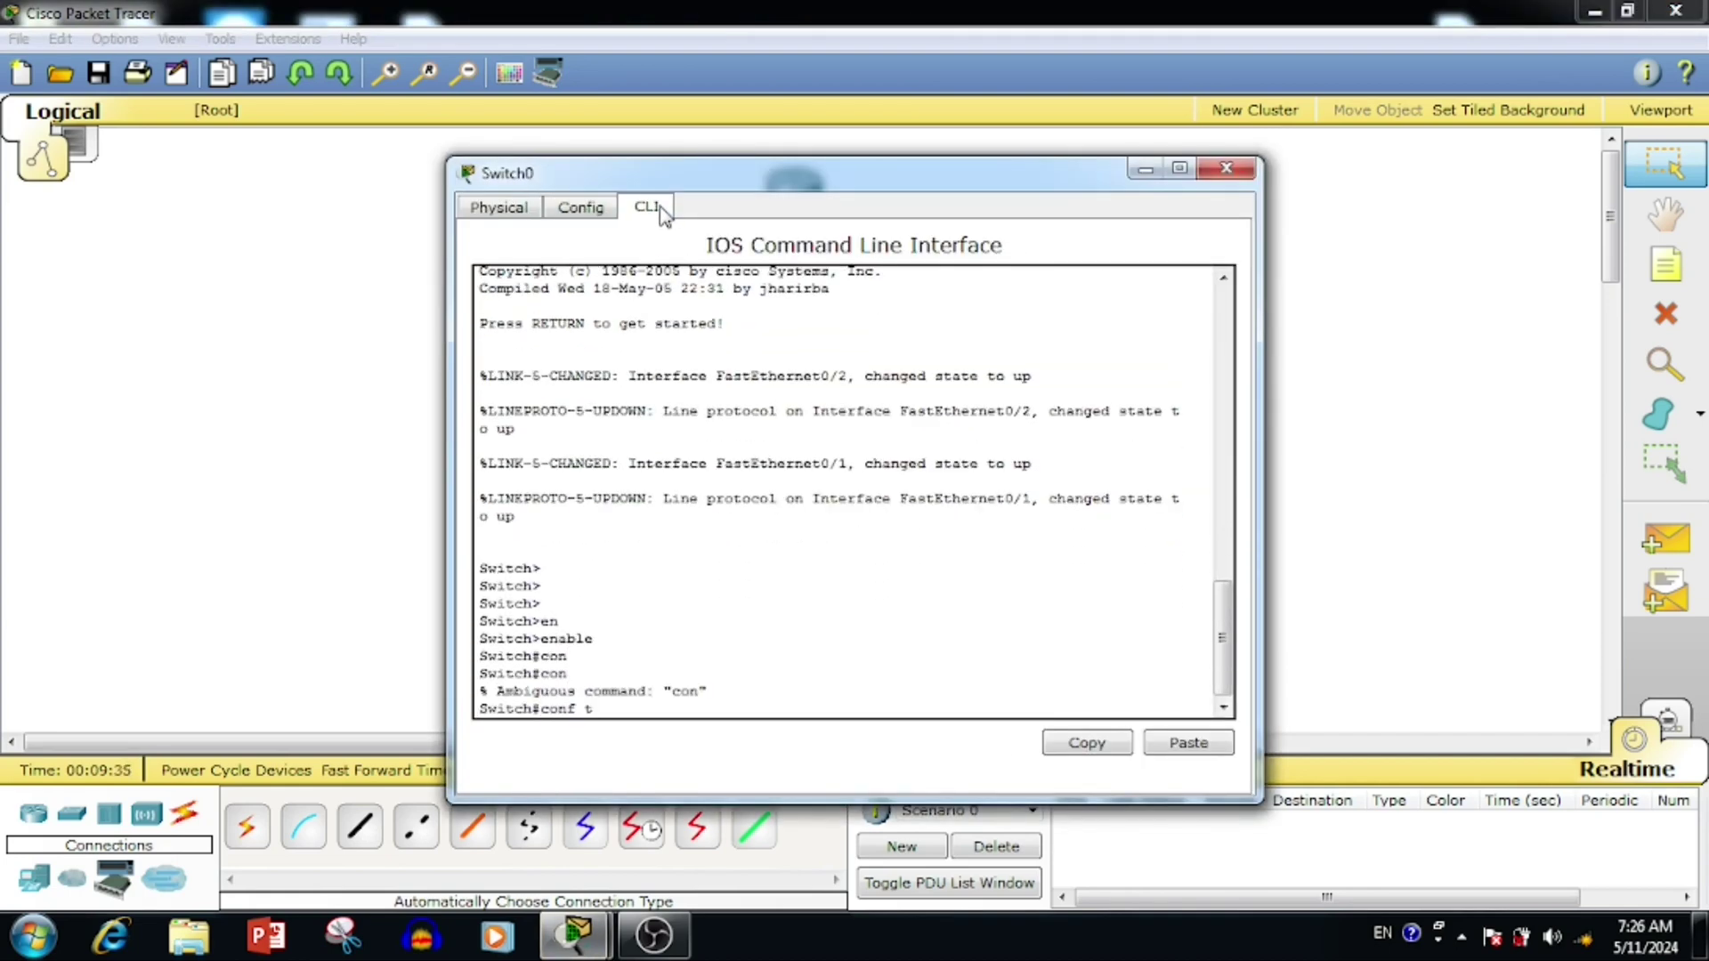
pyautogui.press('Return')
pyautogui.press('Return')
pyautogui.press('Return')
pyautogui.press('Return')
pyautogui.press('Return')
# Enter interface configuration for FastEthernet 0/1 on Switch0.
pyautogui.write('in')
pyautogui.press('Tab')
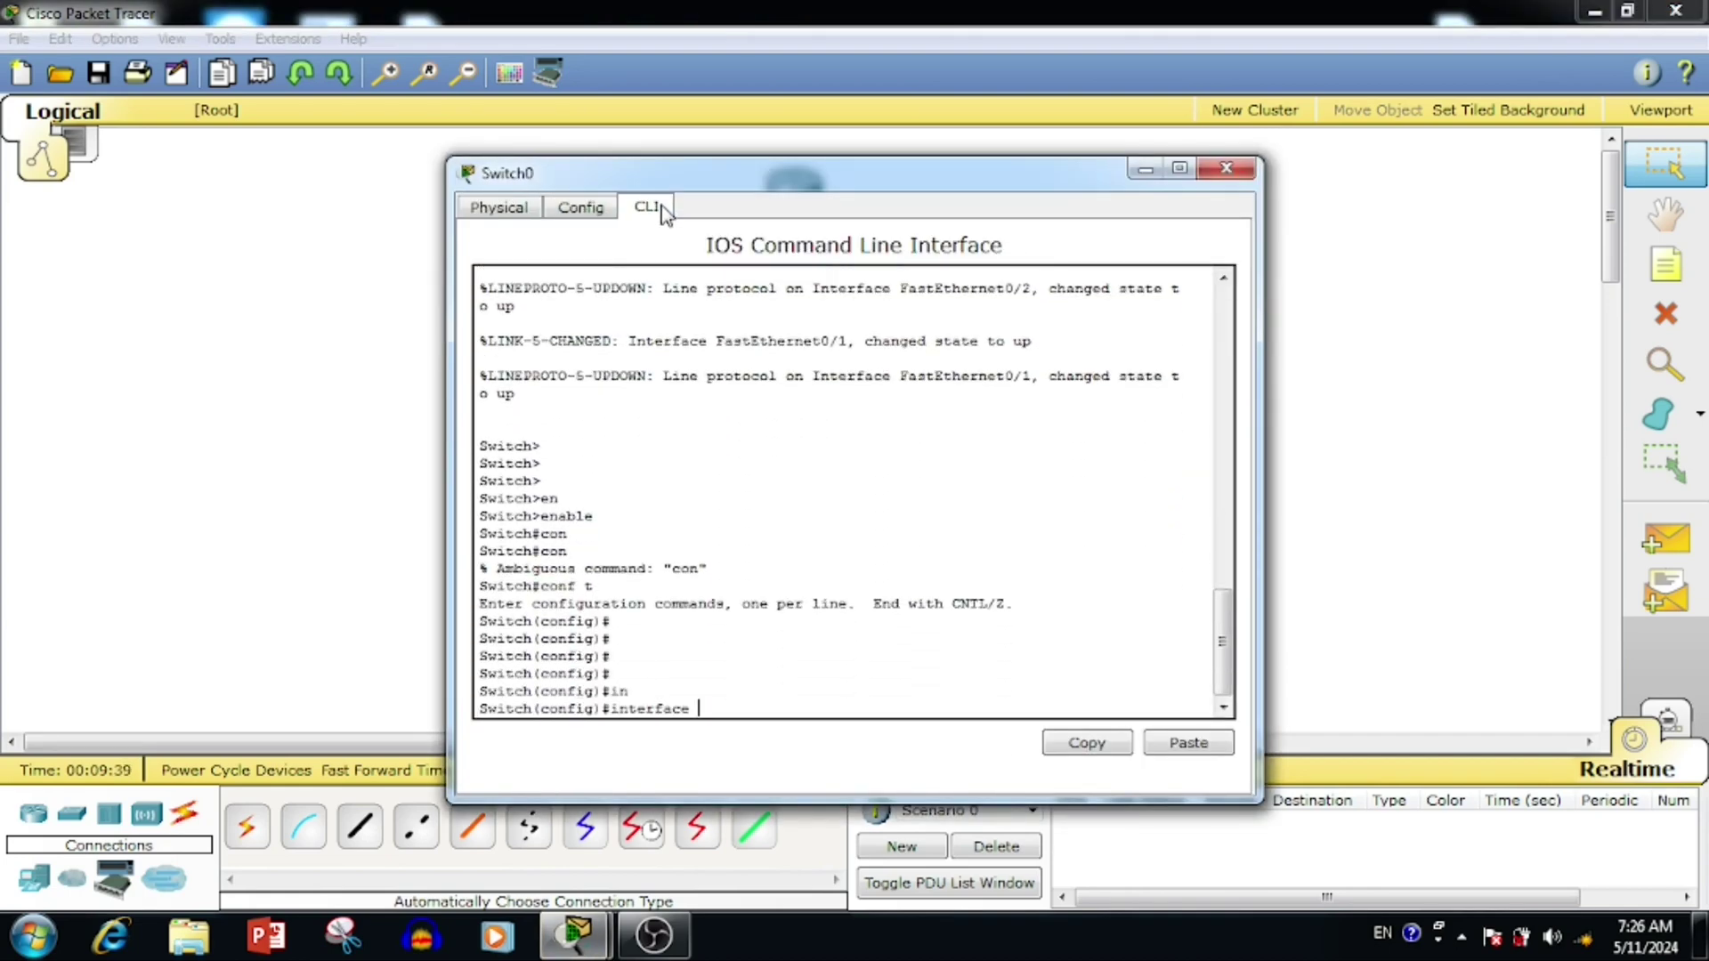
pyautogui.write('fa')
pyautogui.press('Tab')
pyautogui.write('0/')
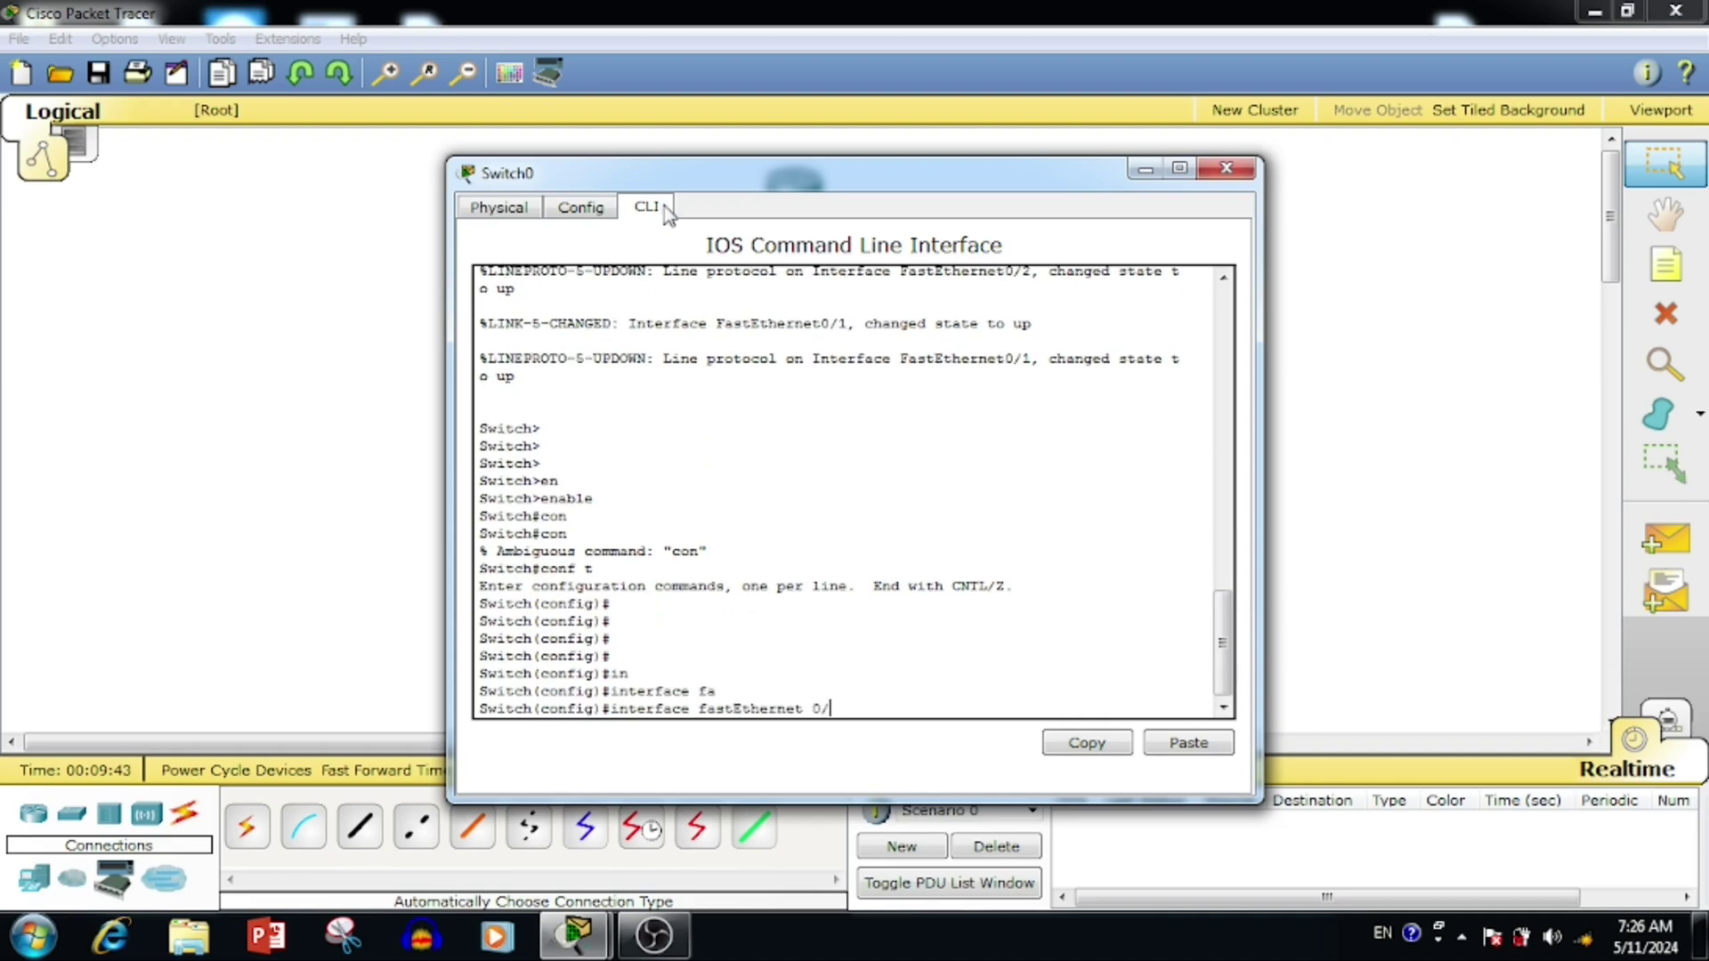
pyautogui.write('1')
pyautogui.press('Return')
# Reposition the Switch0 window beside the topology so the link between router and switch stays in view.
pyautogui.moveTo(668, 183); pyautogui.dragTo(826, 128)
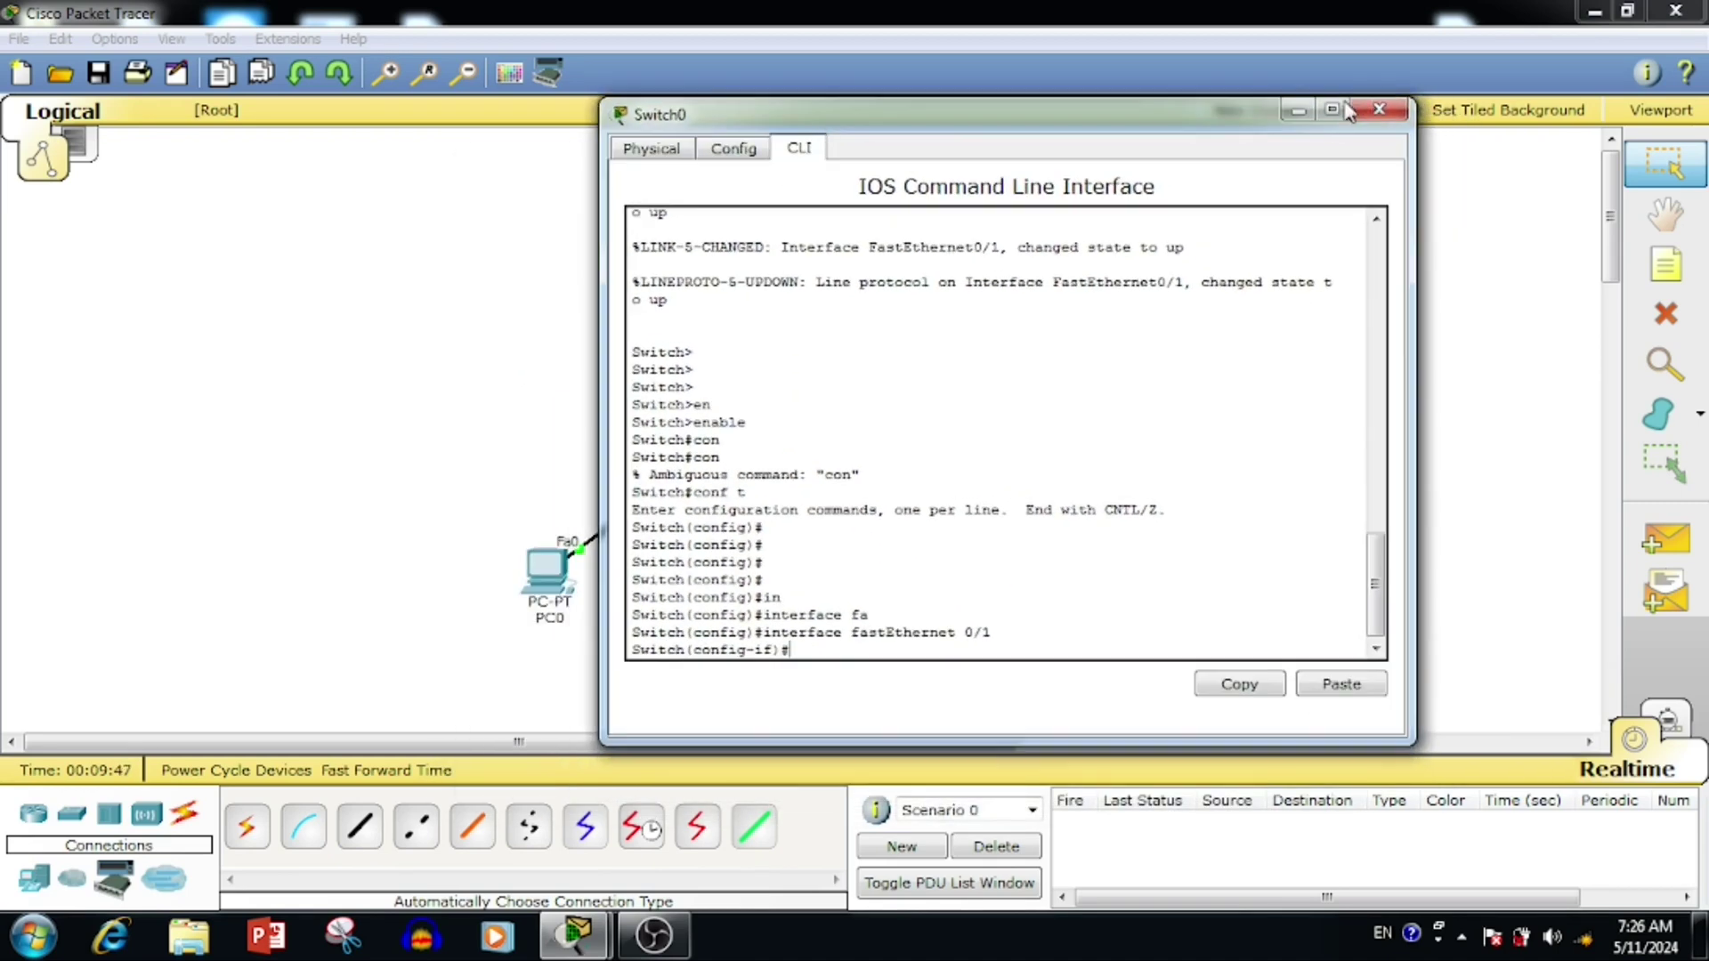
pyautogui.click(1371, 110)
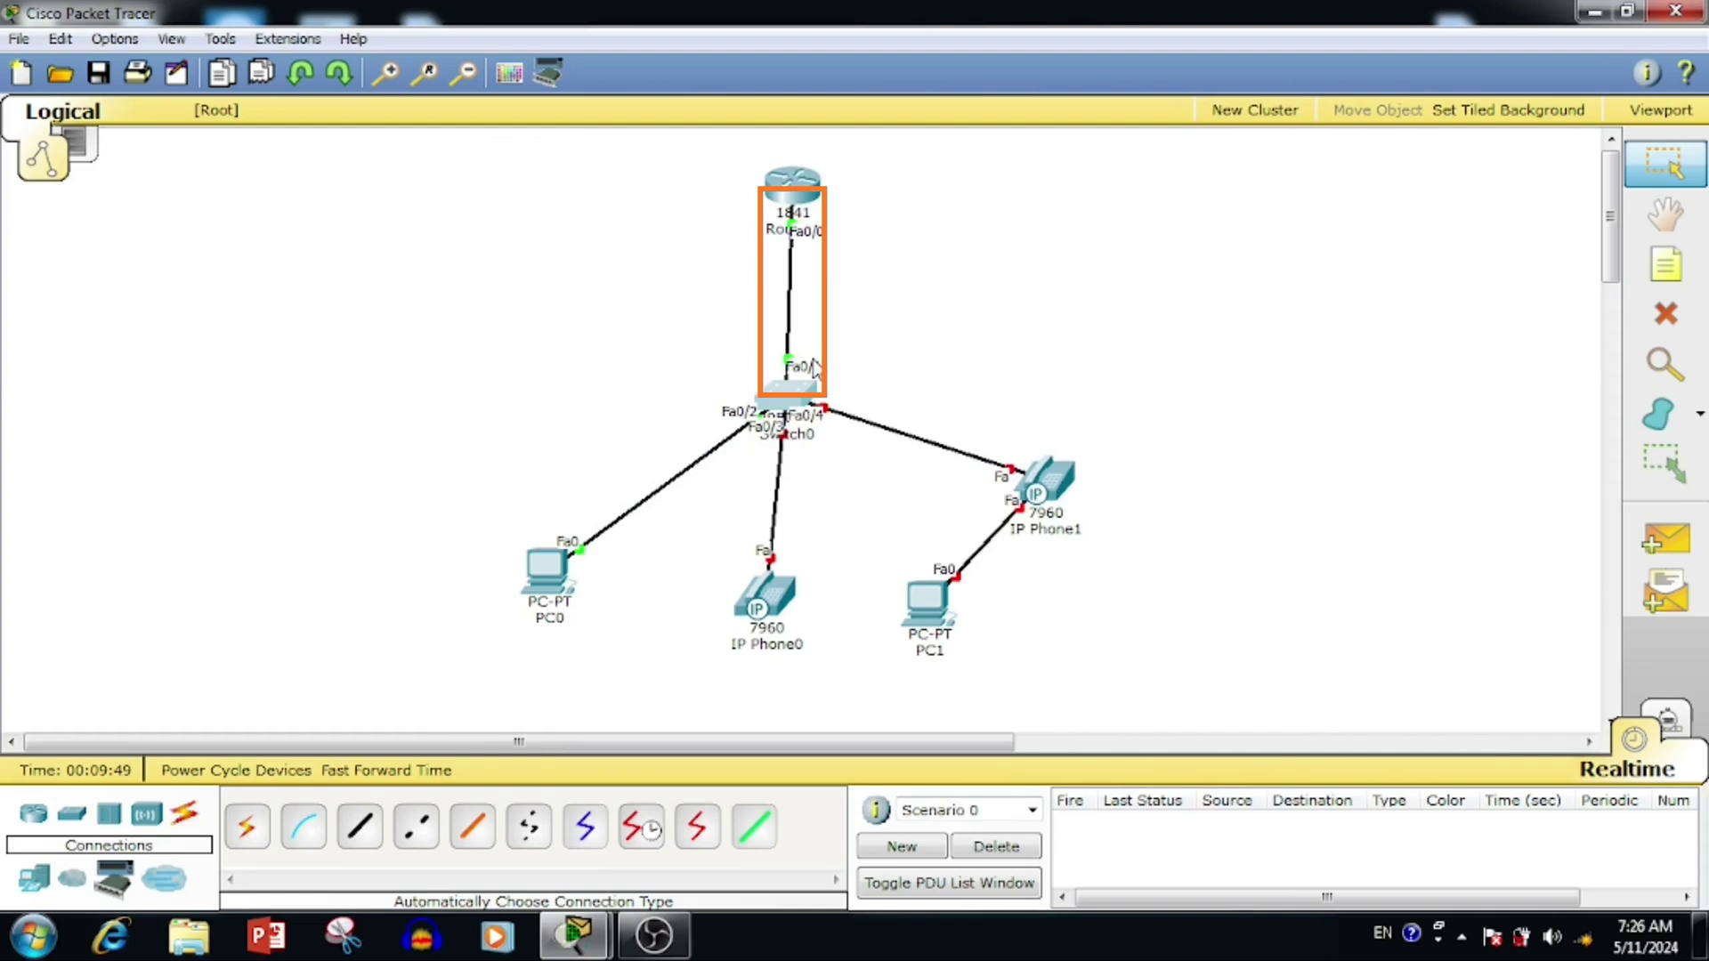
pyautogui.click(598, 944)
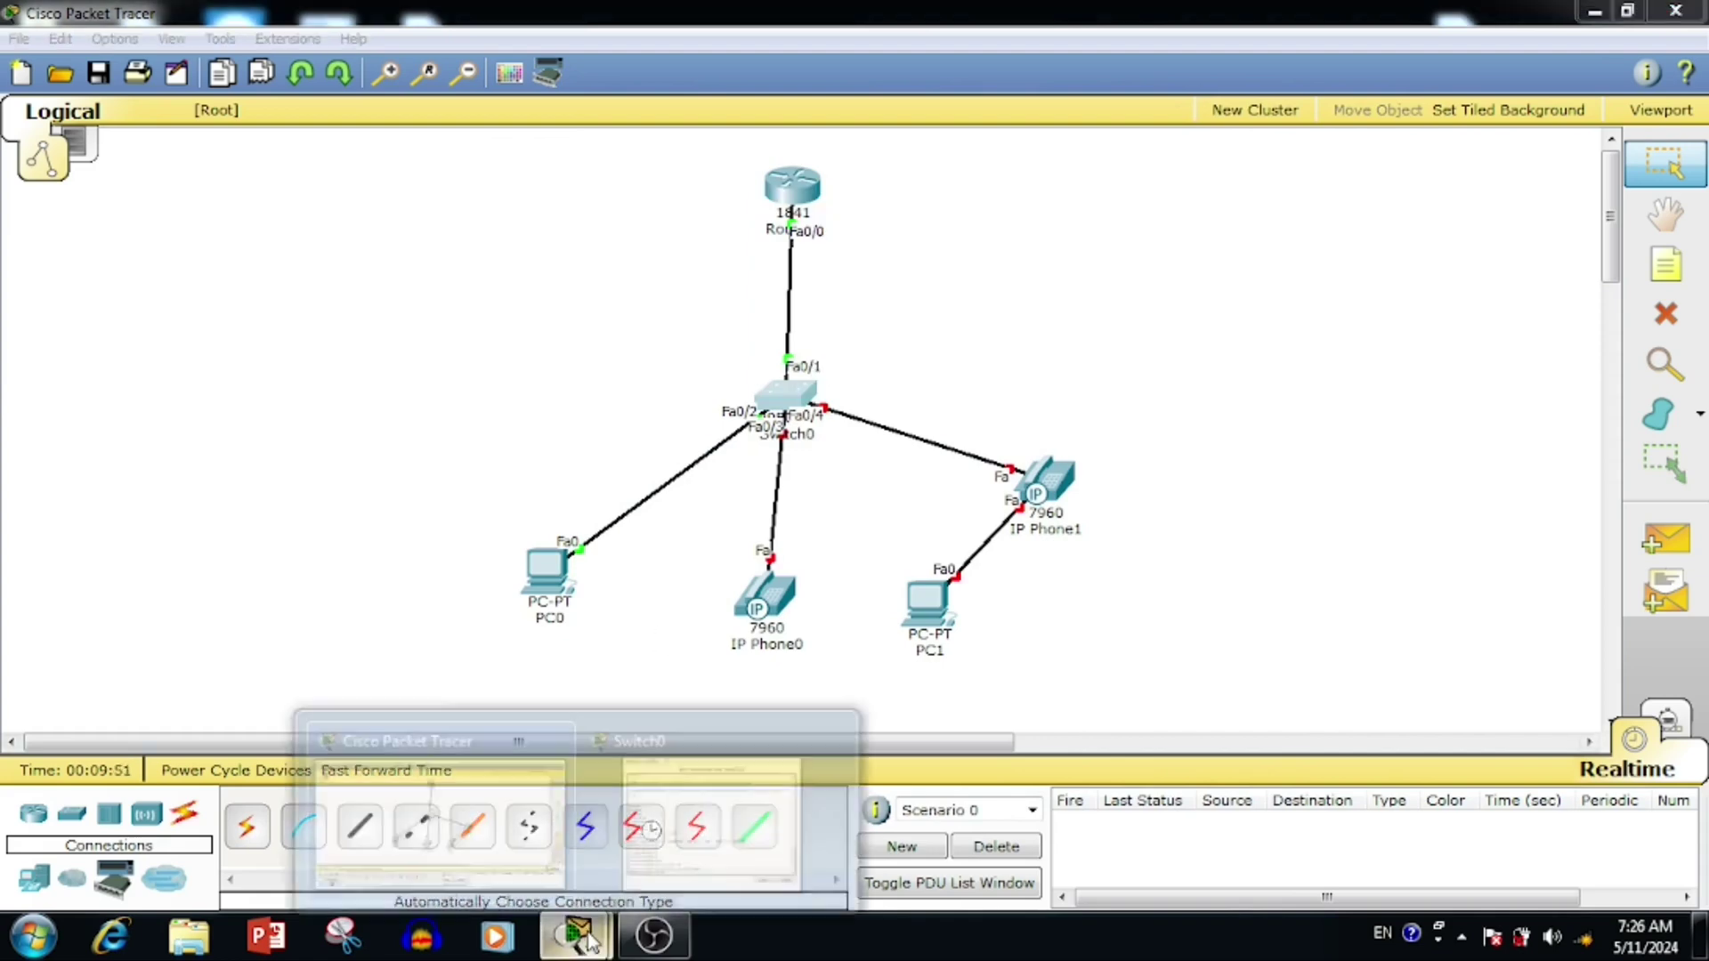
pyautogui.click(443, 519)
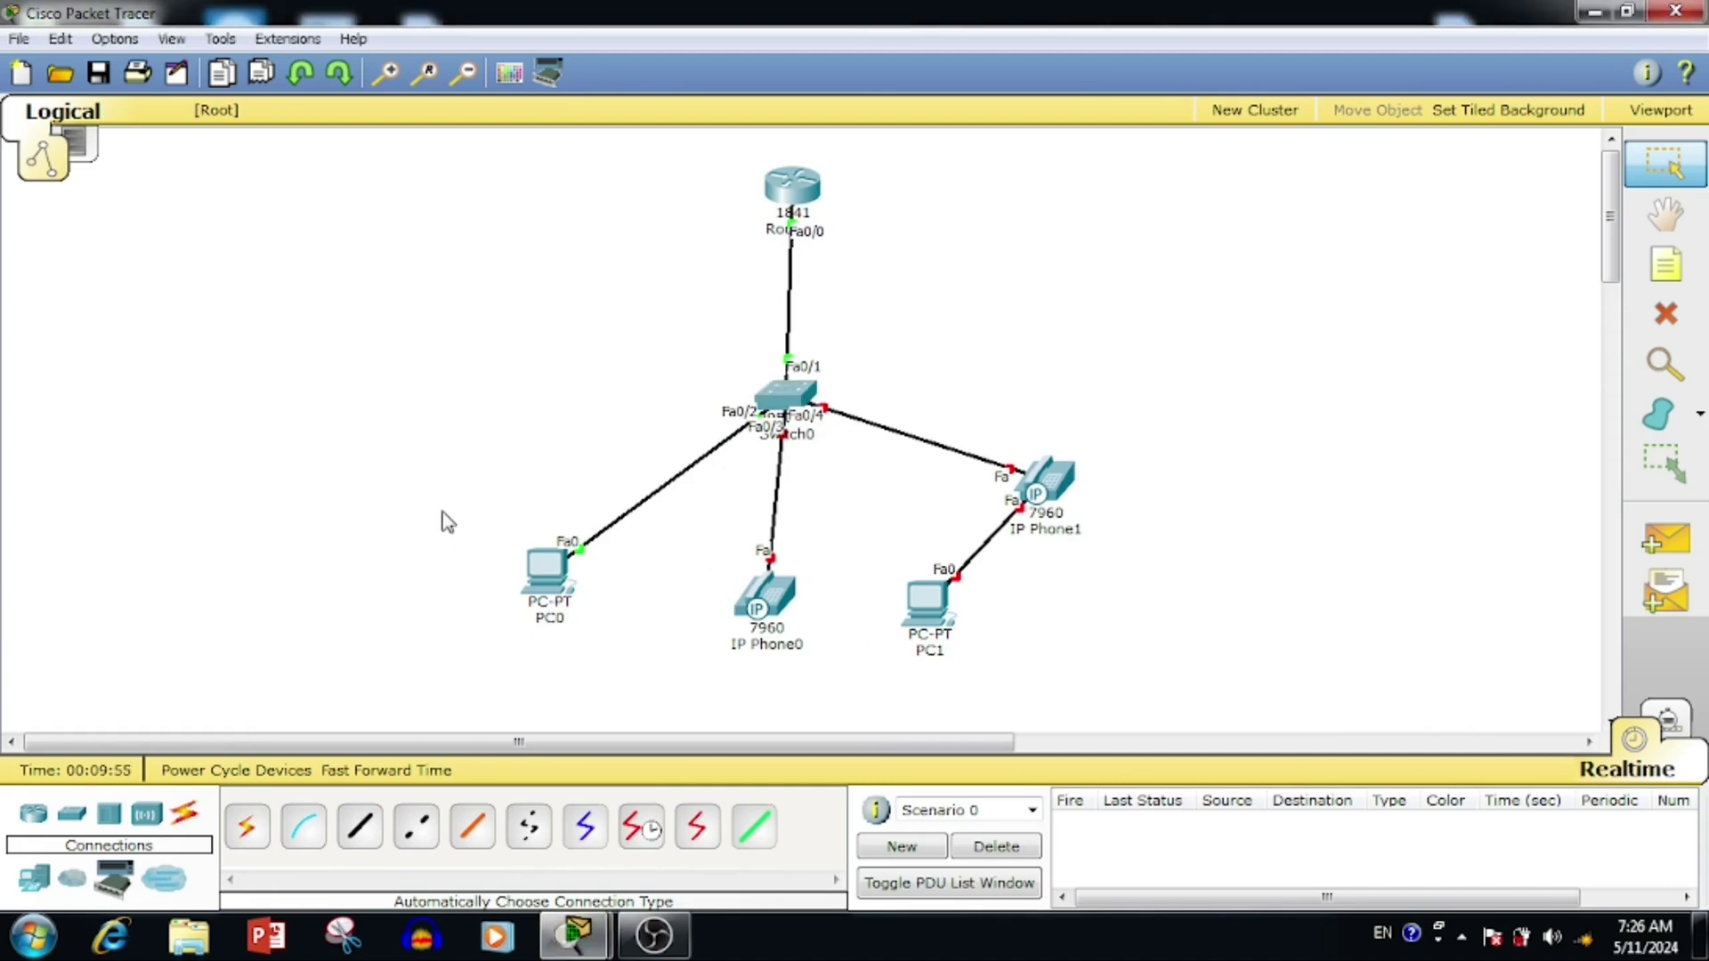
pyautogui.click(576, 935)
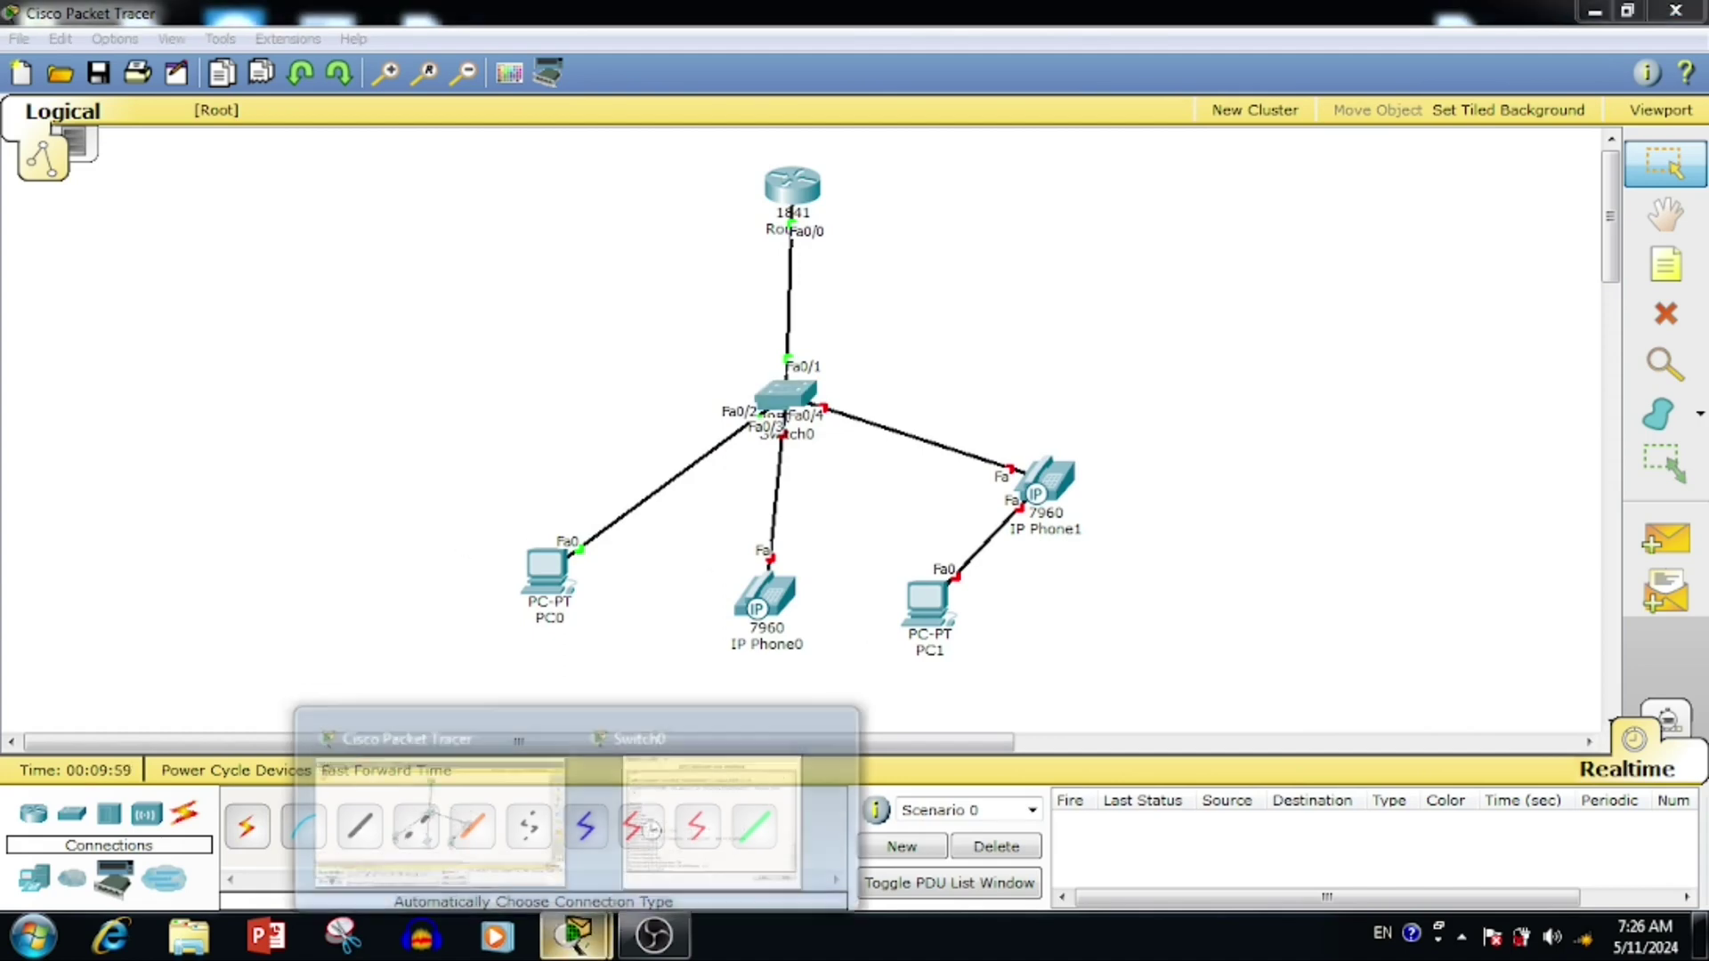
pyautogui.click(697, 821)
pyautogui.moveTo(979, 143); pyautogui.dragTo(1267, 105)
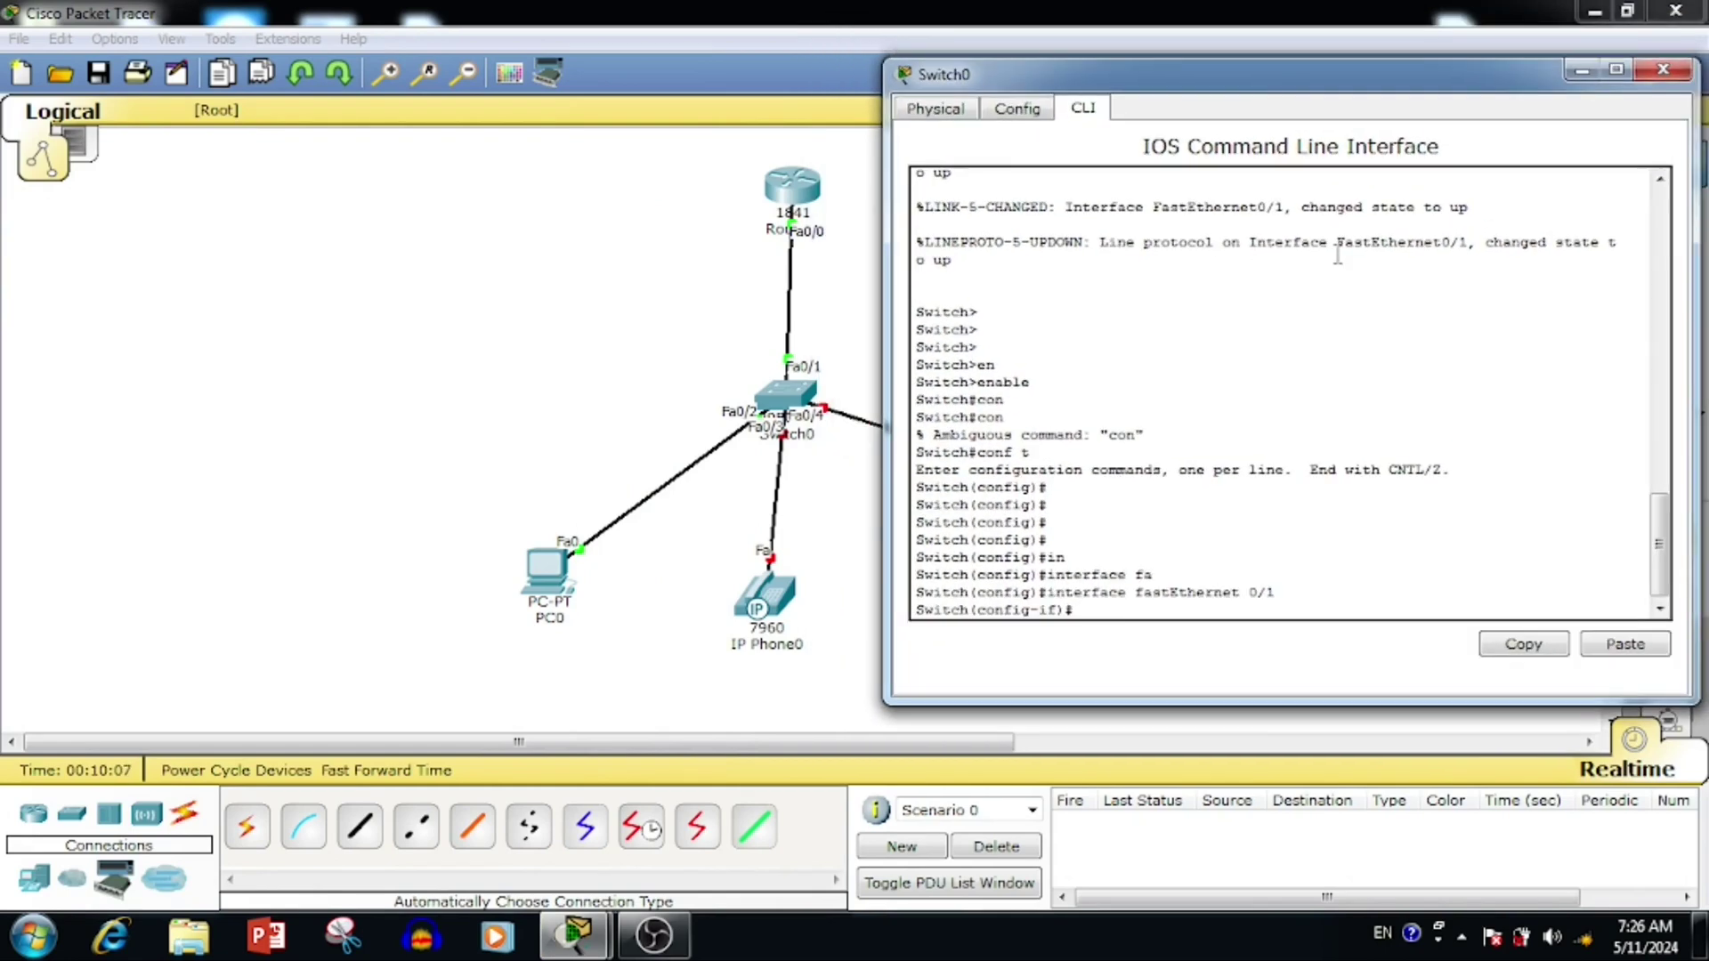
# Set the switch's FastEthernet 0/1 port to trunk mode and return to global configuration mode.
pyautogui.press('Return')
pyautogui.press('Return')
pyautogui.press('Return')
pyautogui.press('Return')
pyautogui.press('Return')
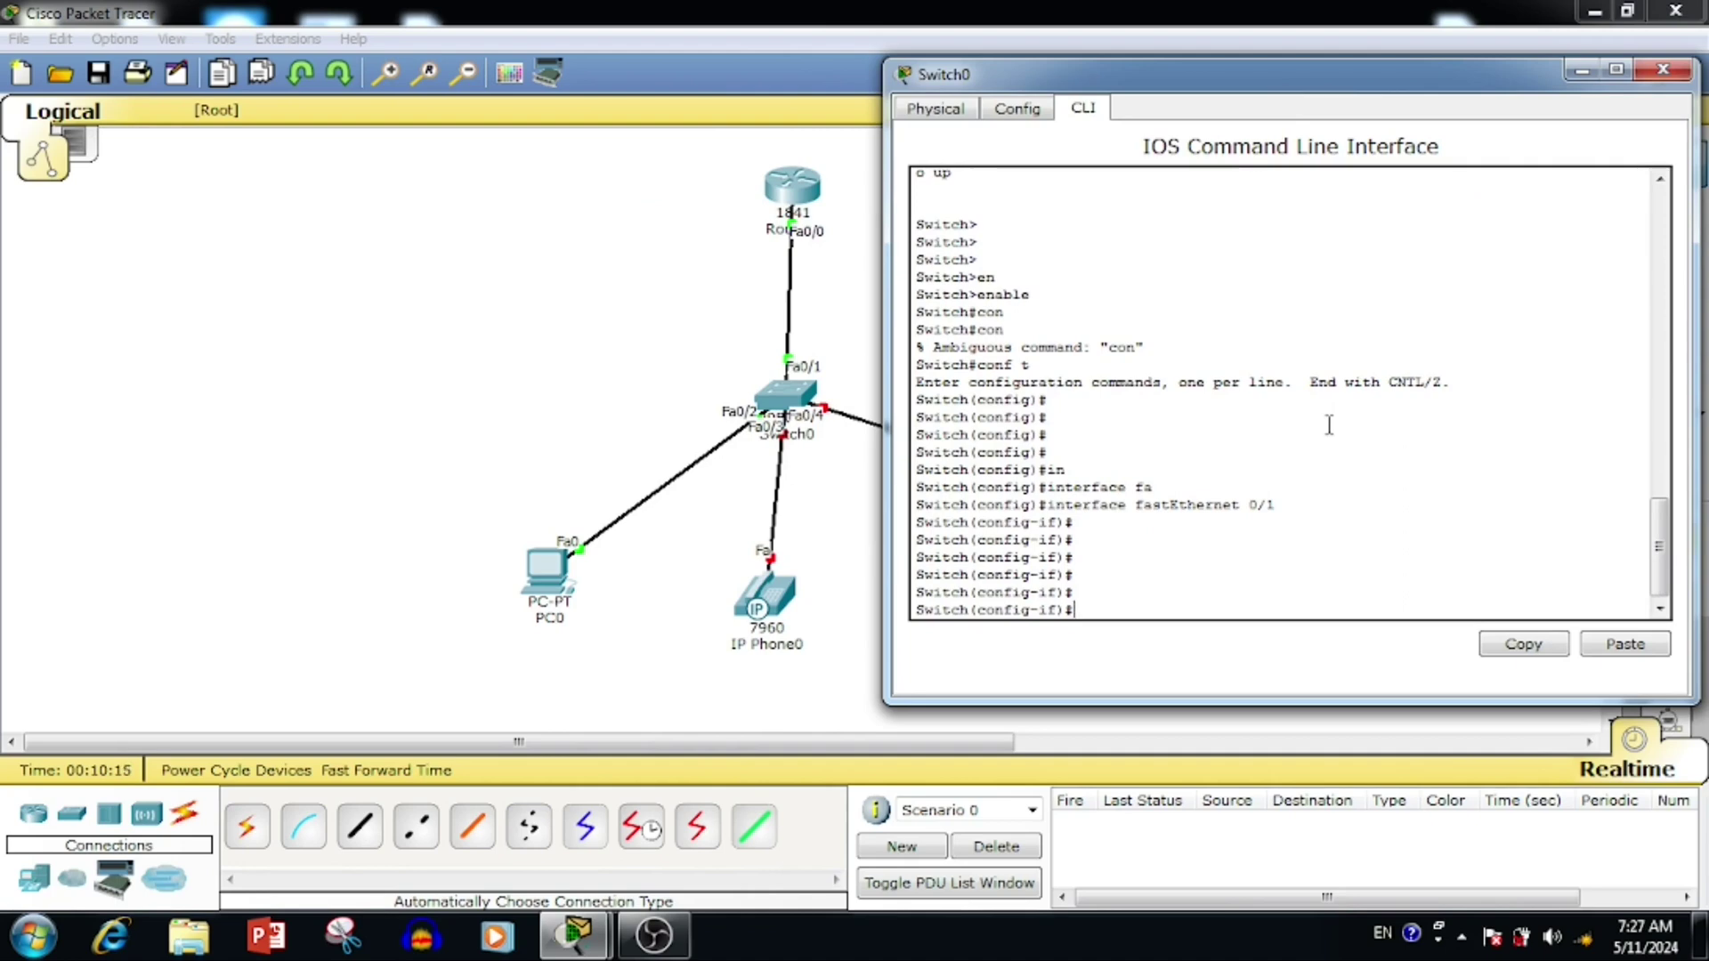
pyautogui.write('swi')
pyautogui.press('Tab')
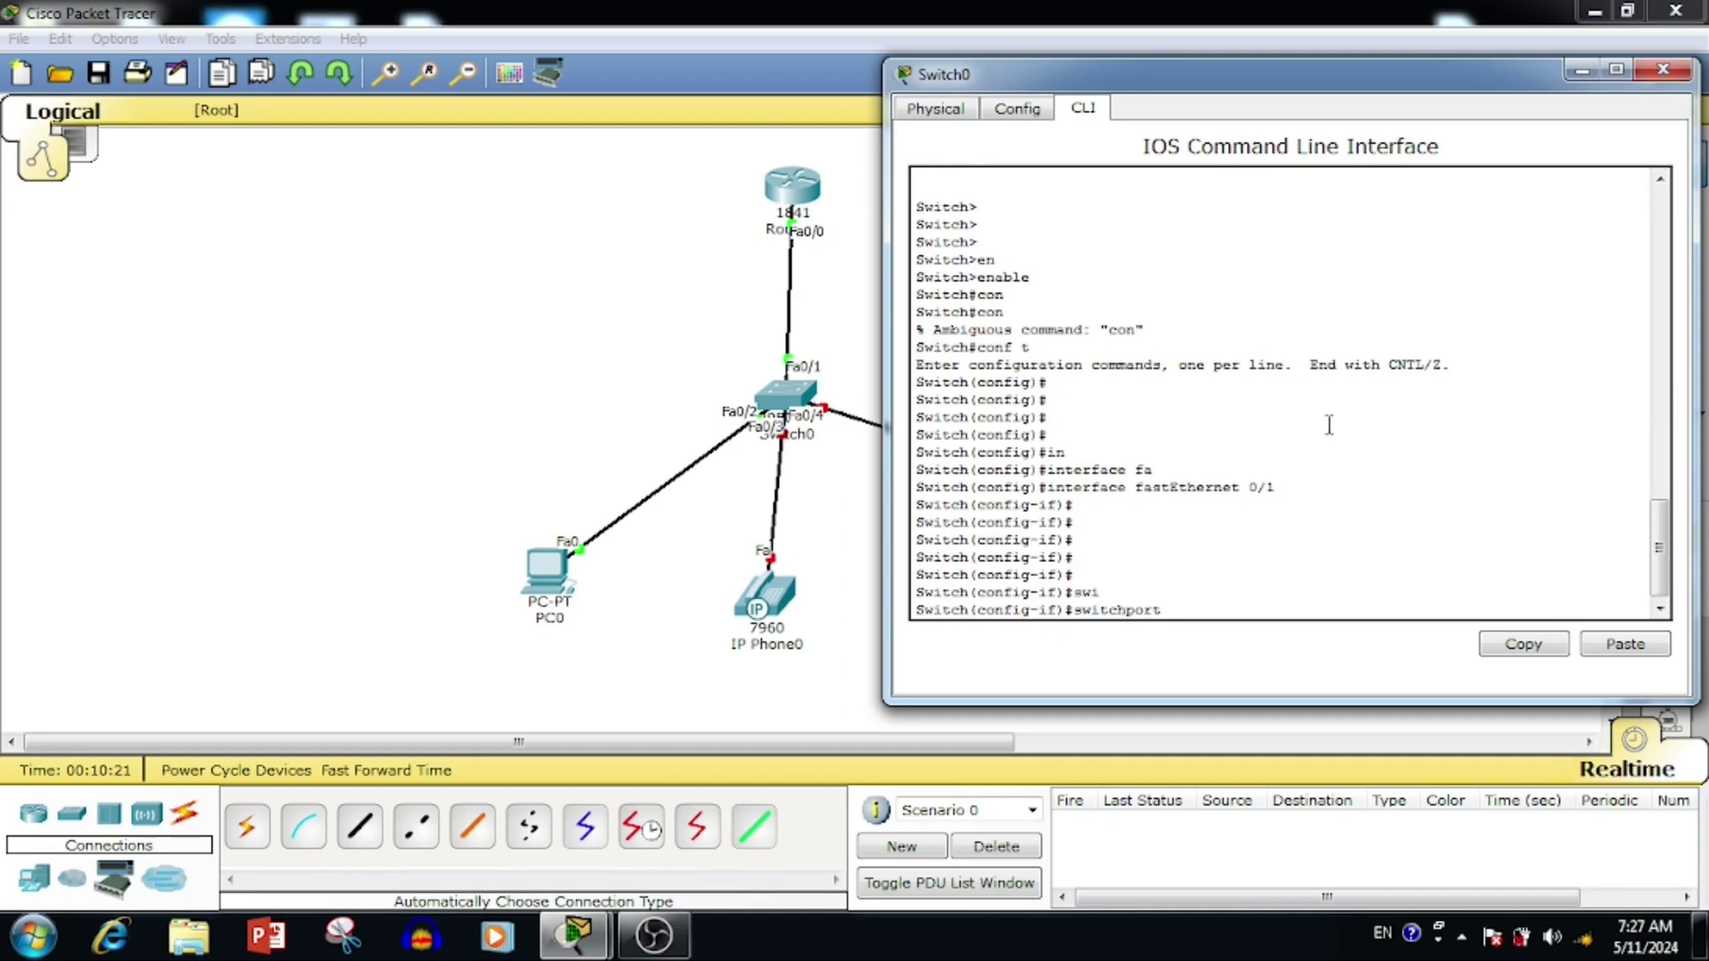
pyautogui.write('mo')
pyautogui.press('Tab')
pyautogui.write('tr')
pyautogui.press('Tab')
pyautogui.write('\\')
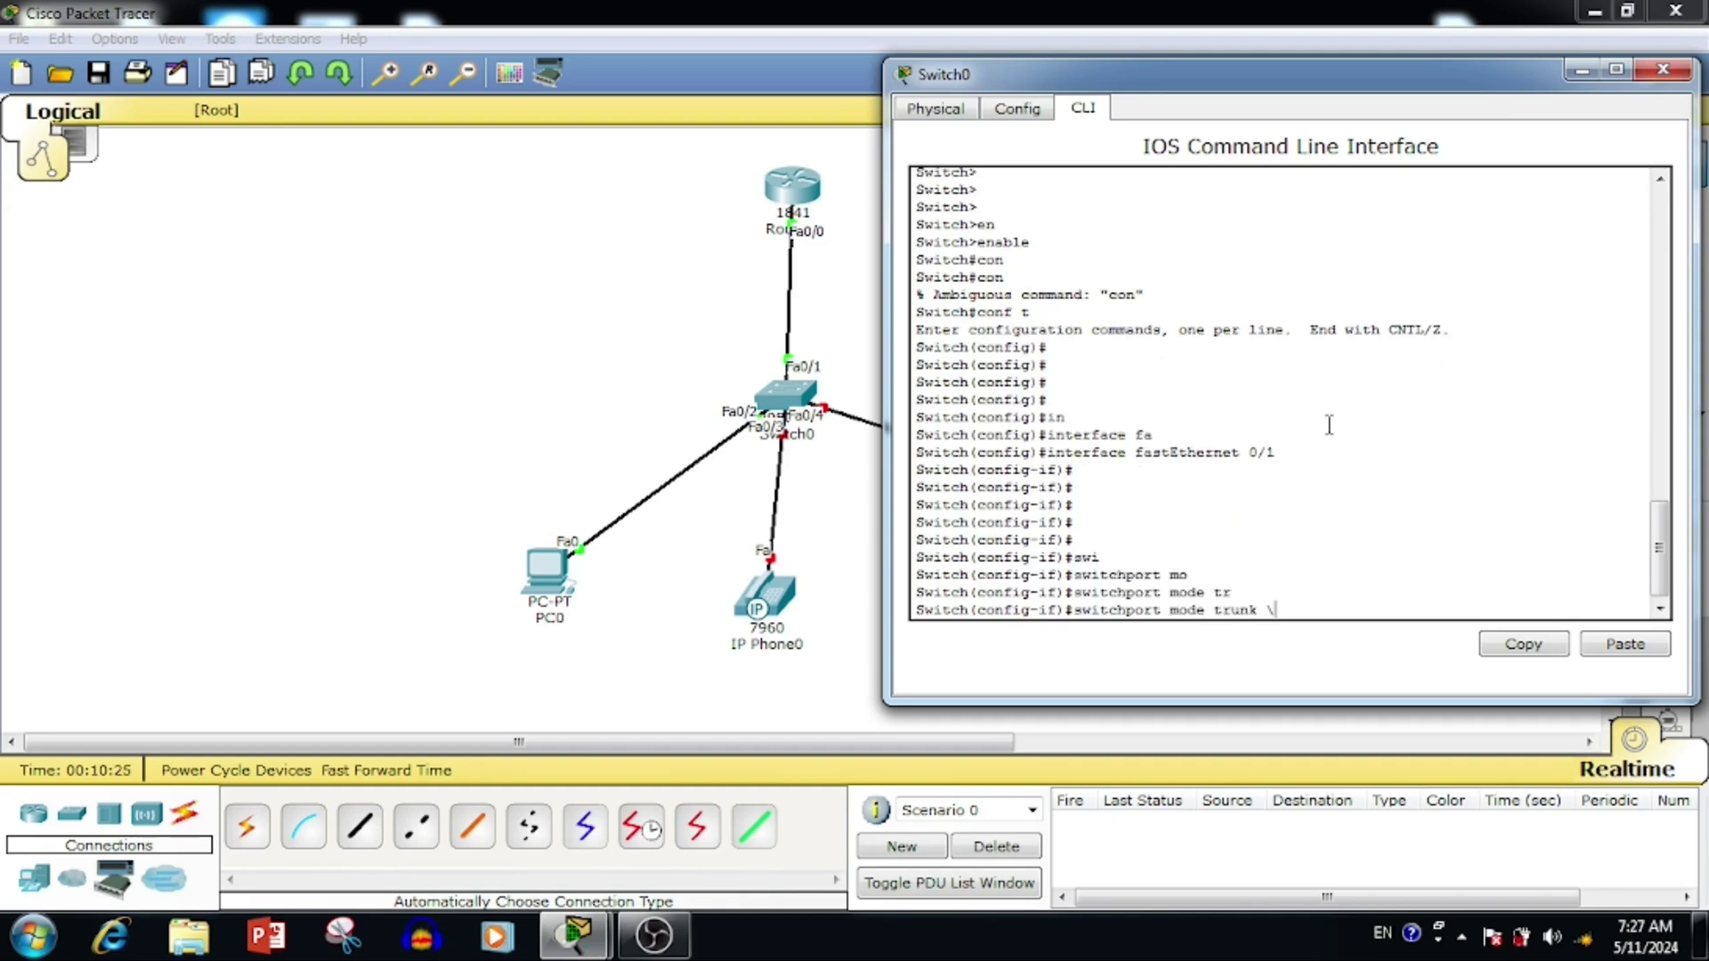
pyautogui.press('Return')
pyautogui.press('Return')
pyautogui.press('Return')
pyautogui.press('Return')
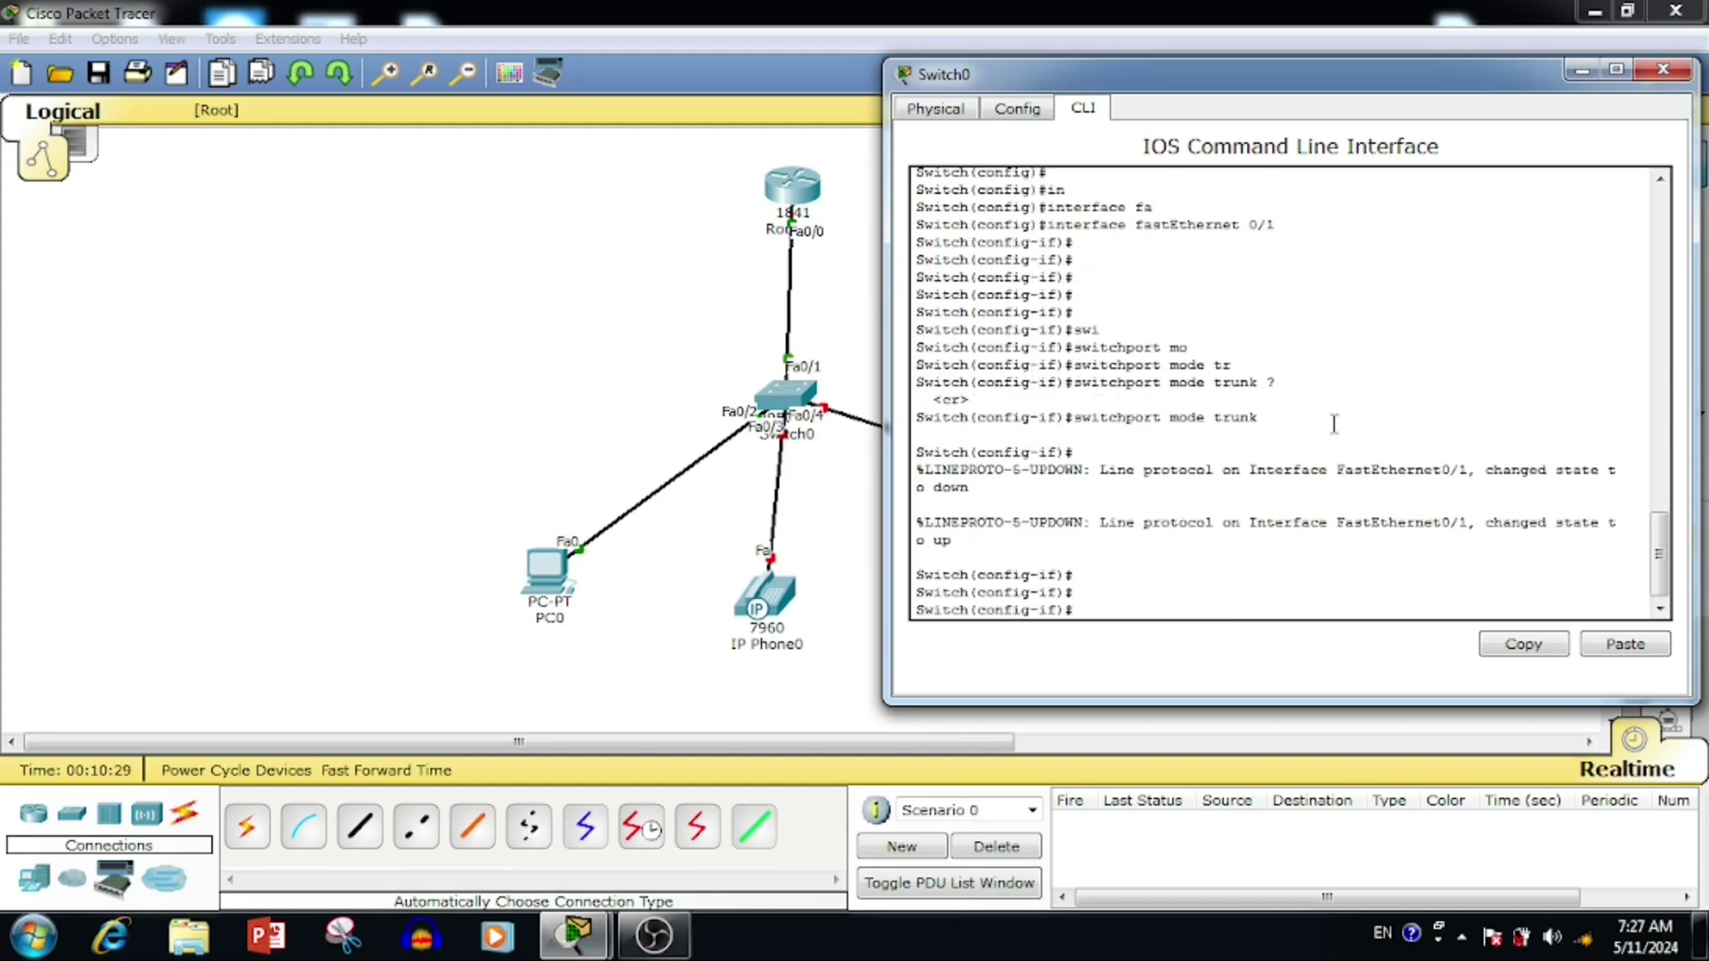
pyautogui.write('exit')
pyautogui.press('Return')
pyautogui.press('Return')
pyautogui.press('Return')
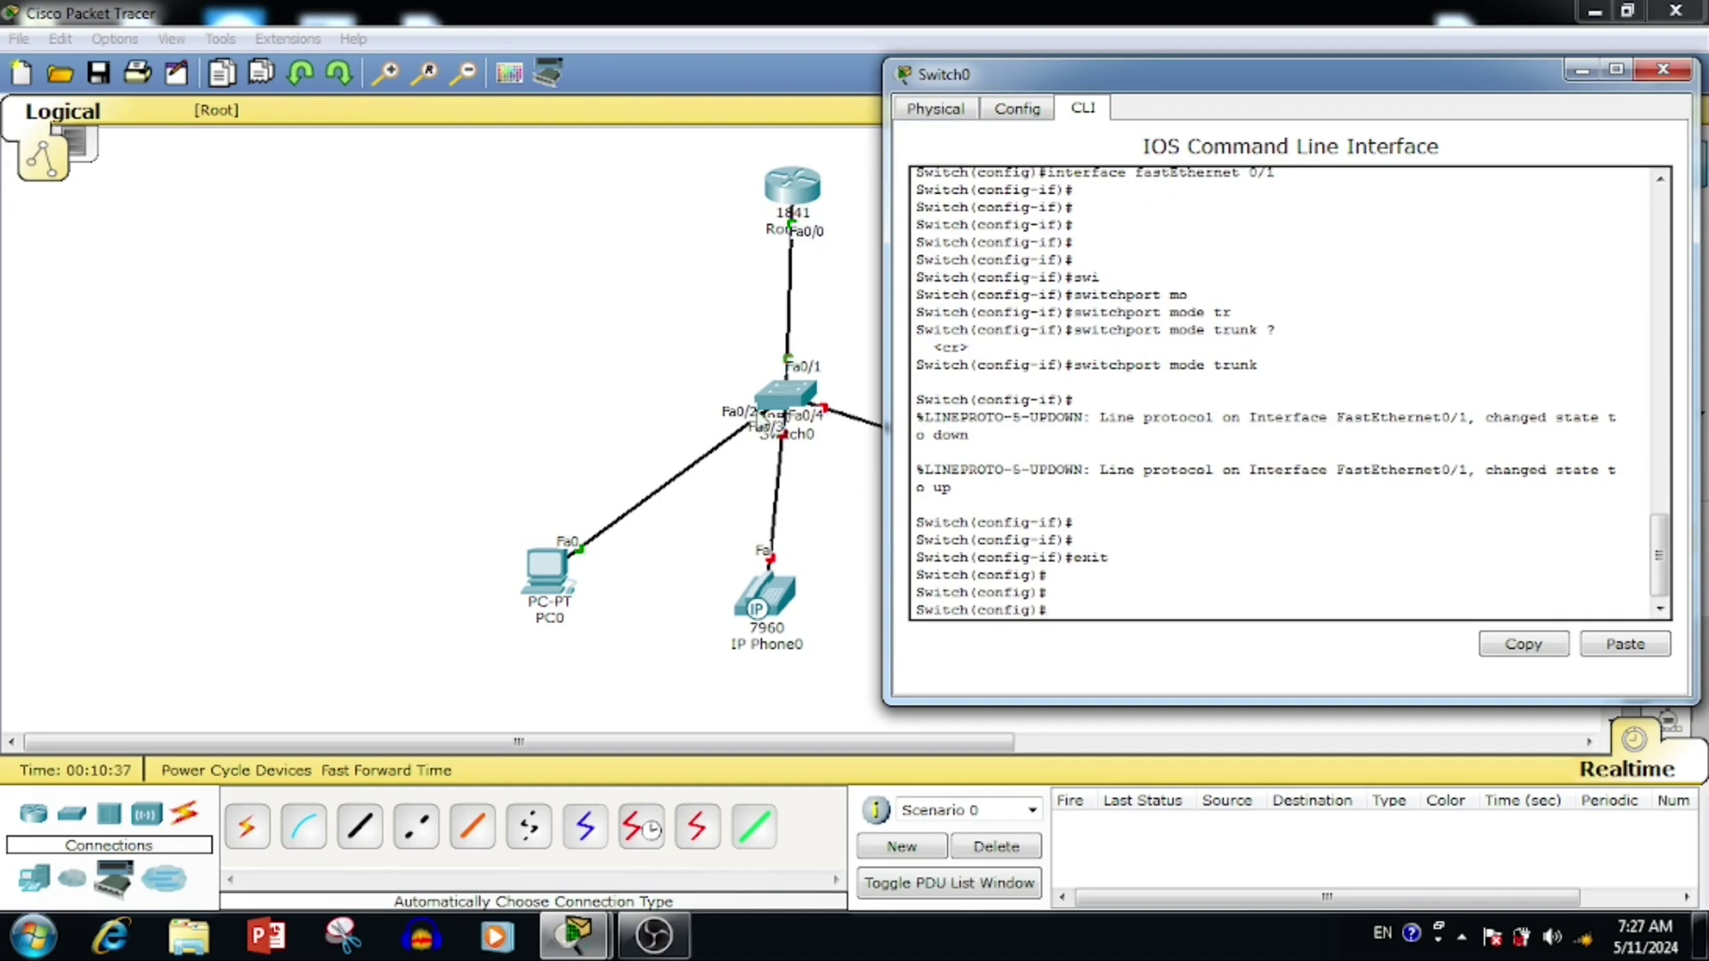
pyautogui.write('int')
pyautogui.press('Tab')
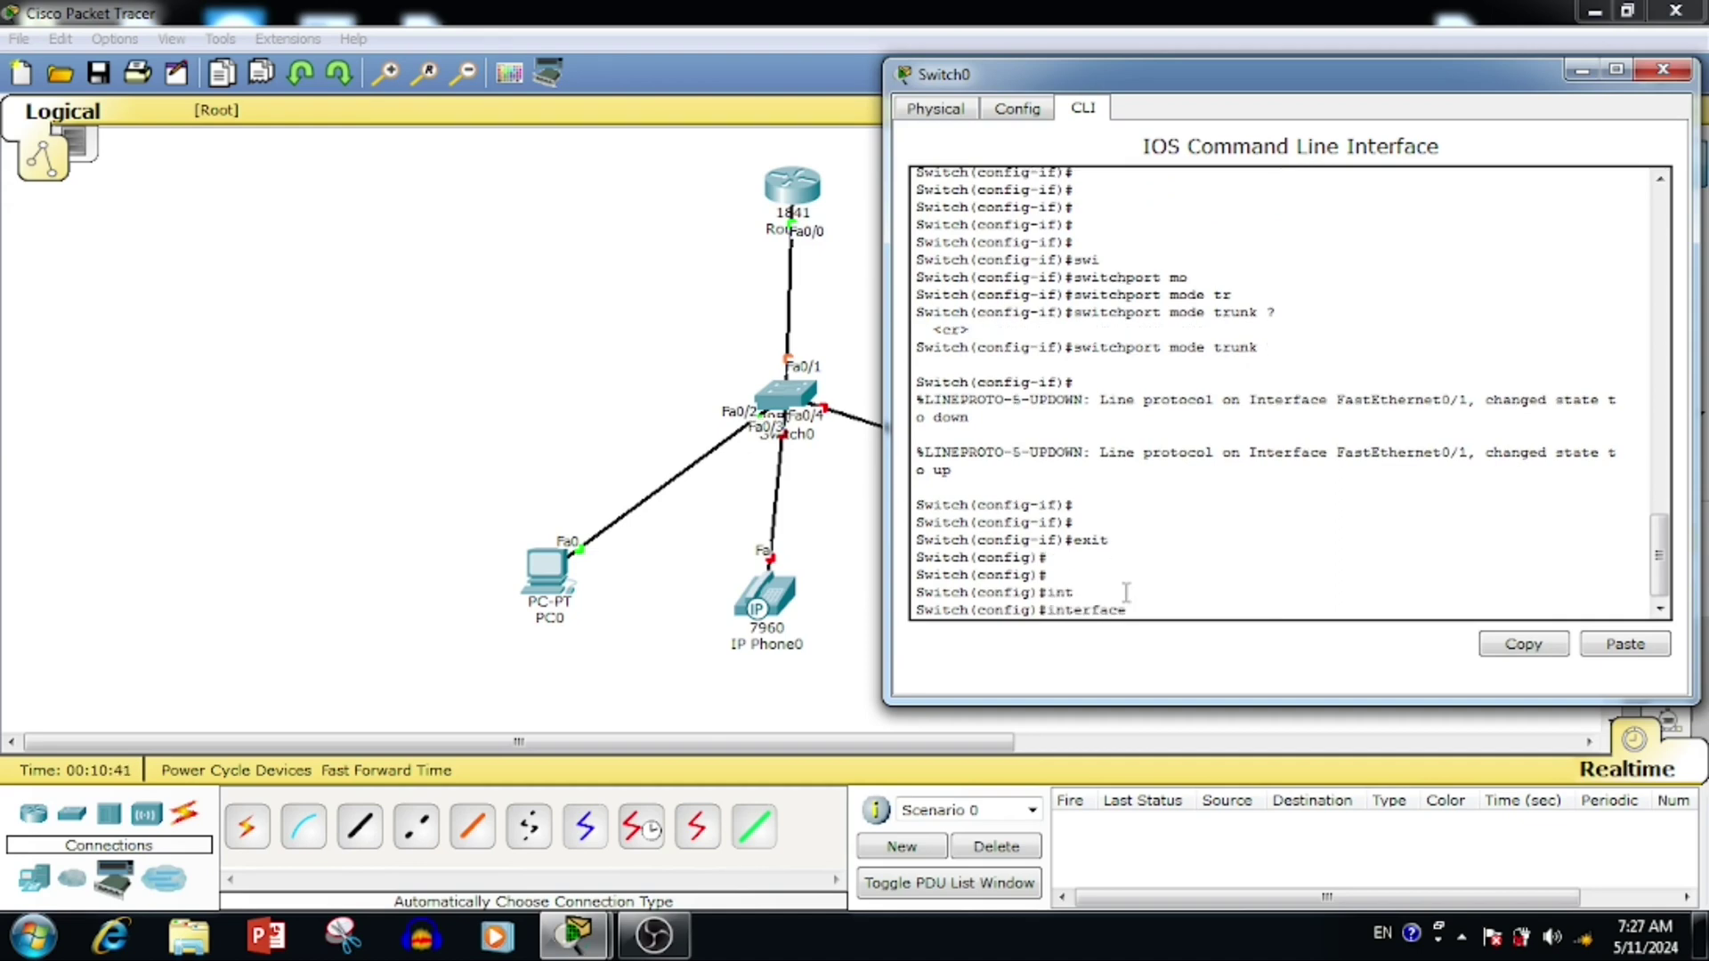
pyautogui.write('fa')
pyautogui.press('Tab')
pyautogui.write('0/2')
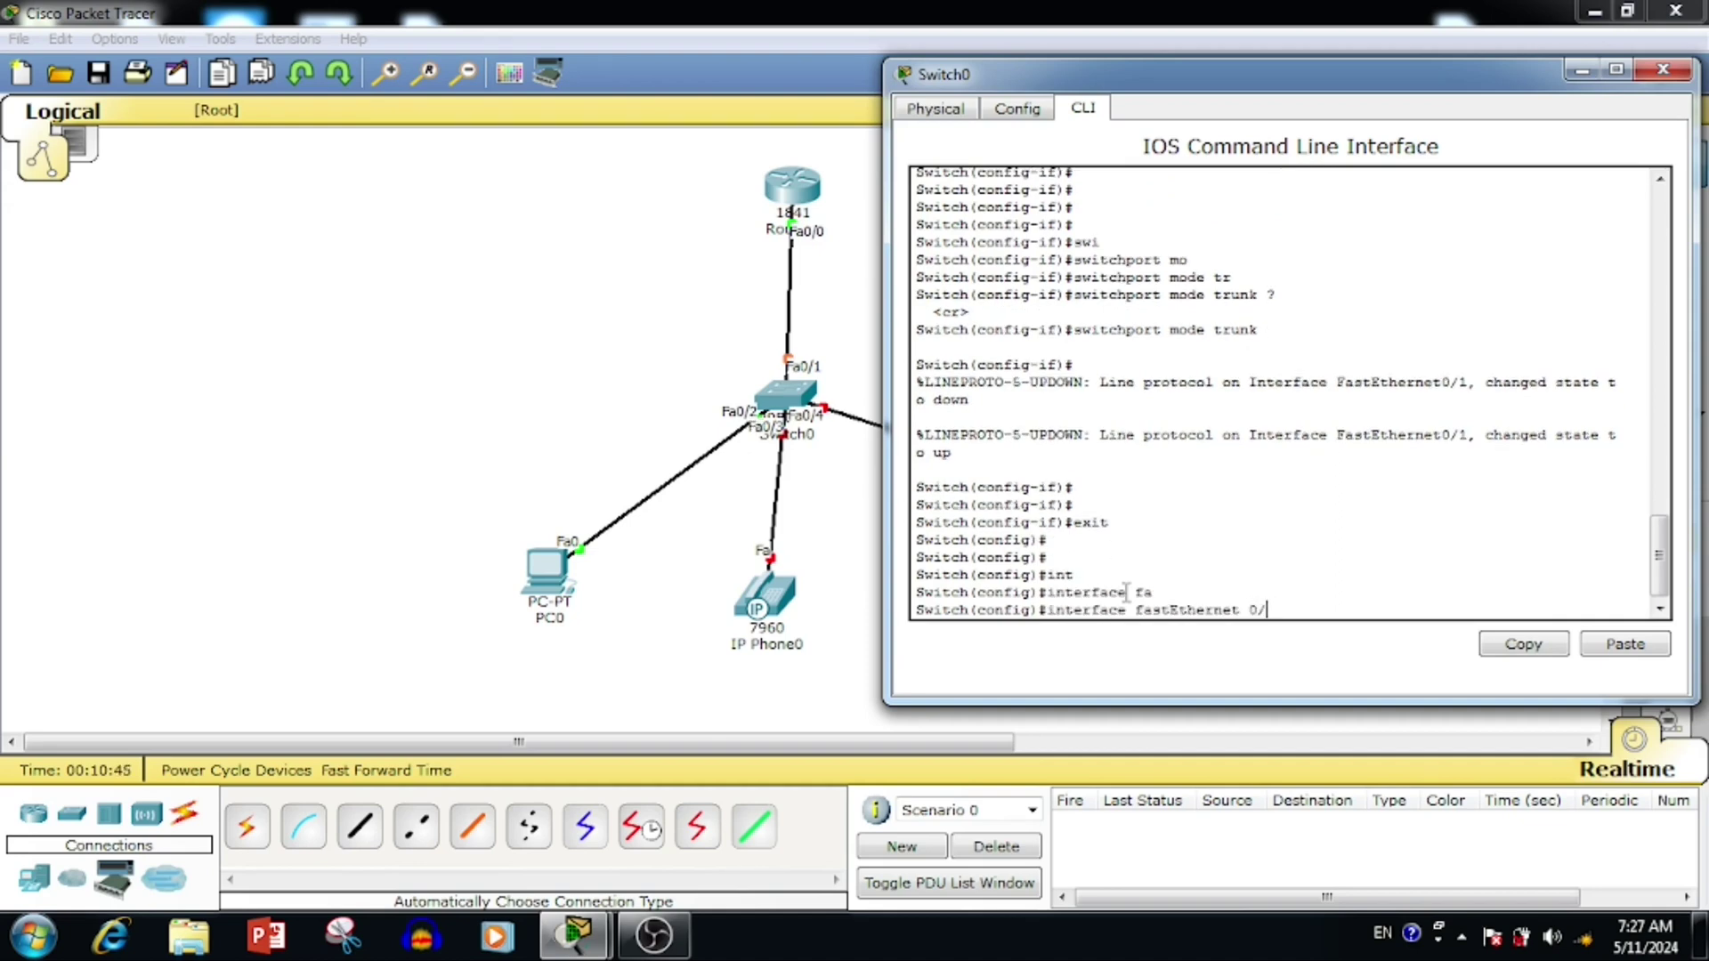
pyautogui.press('Return')
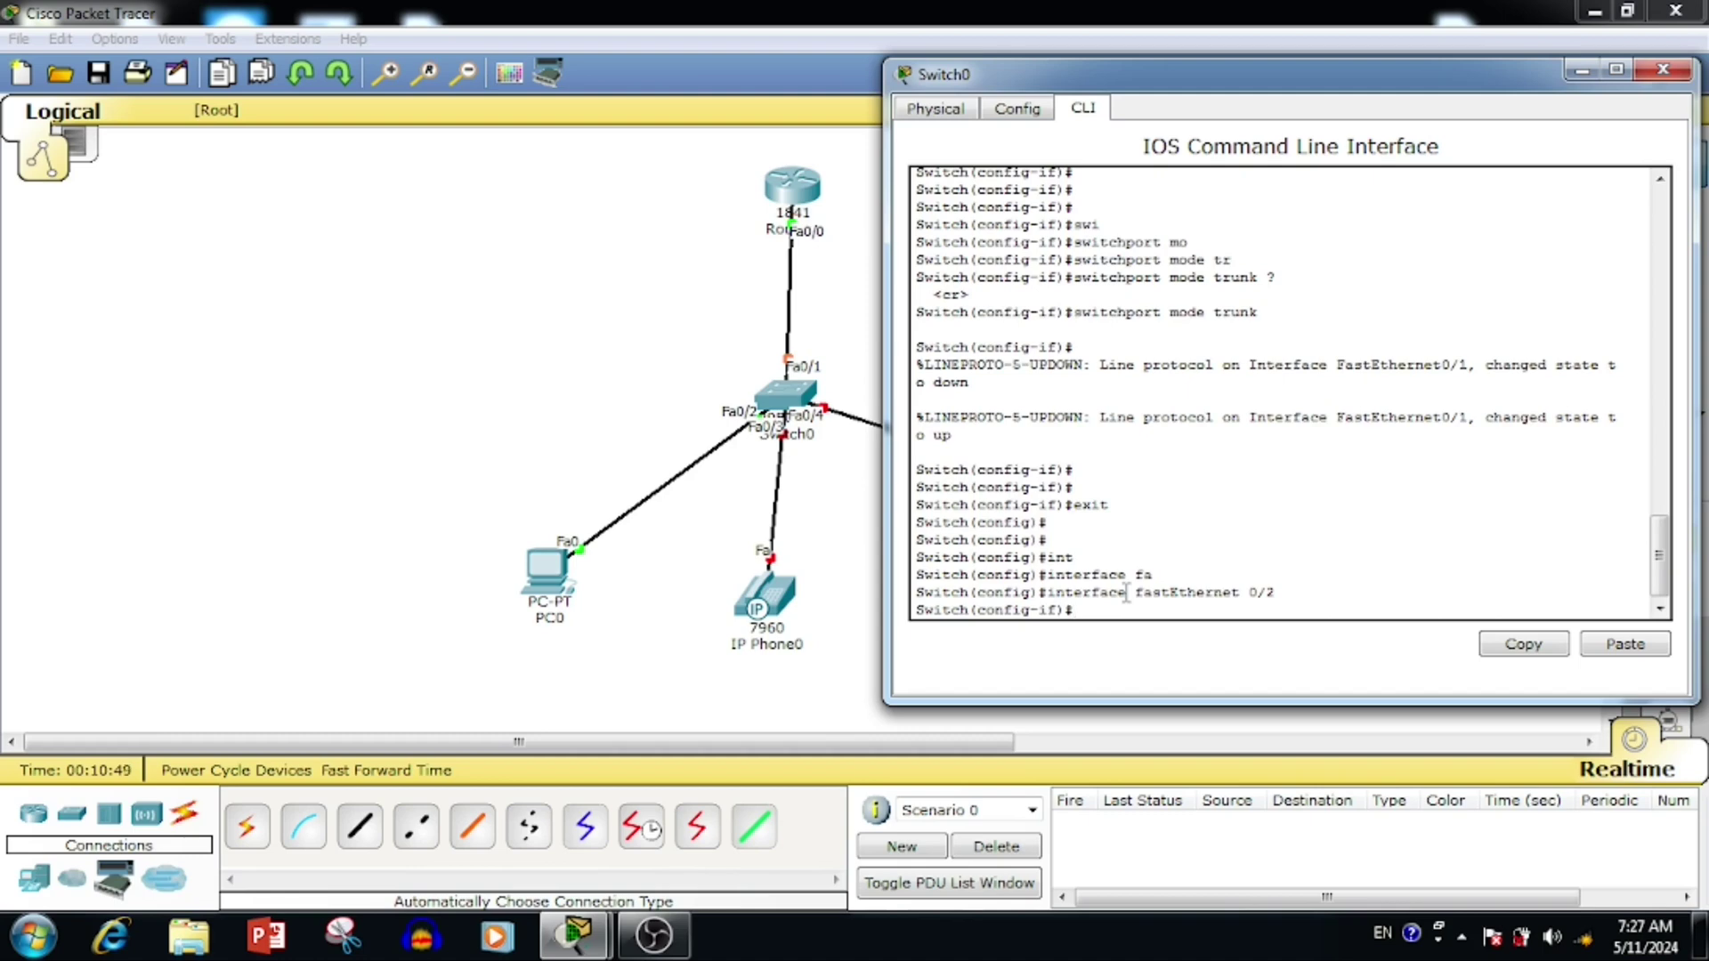
pyautogui.write('swit')
pyautogui.press('Tab')
pyautogui.write('acc')
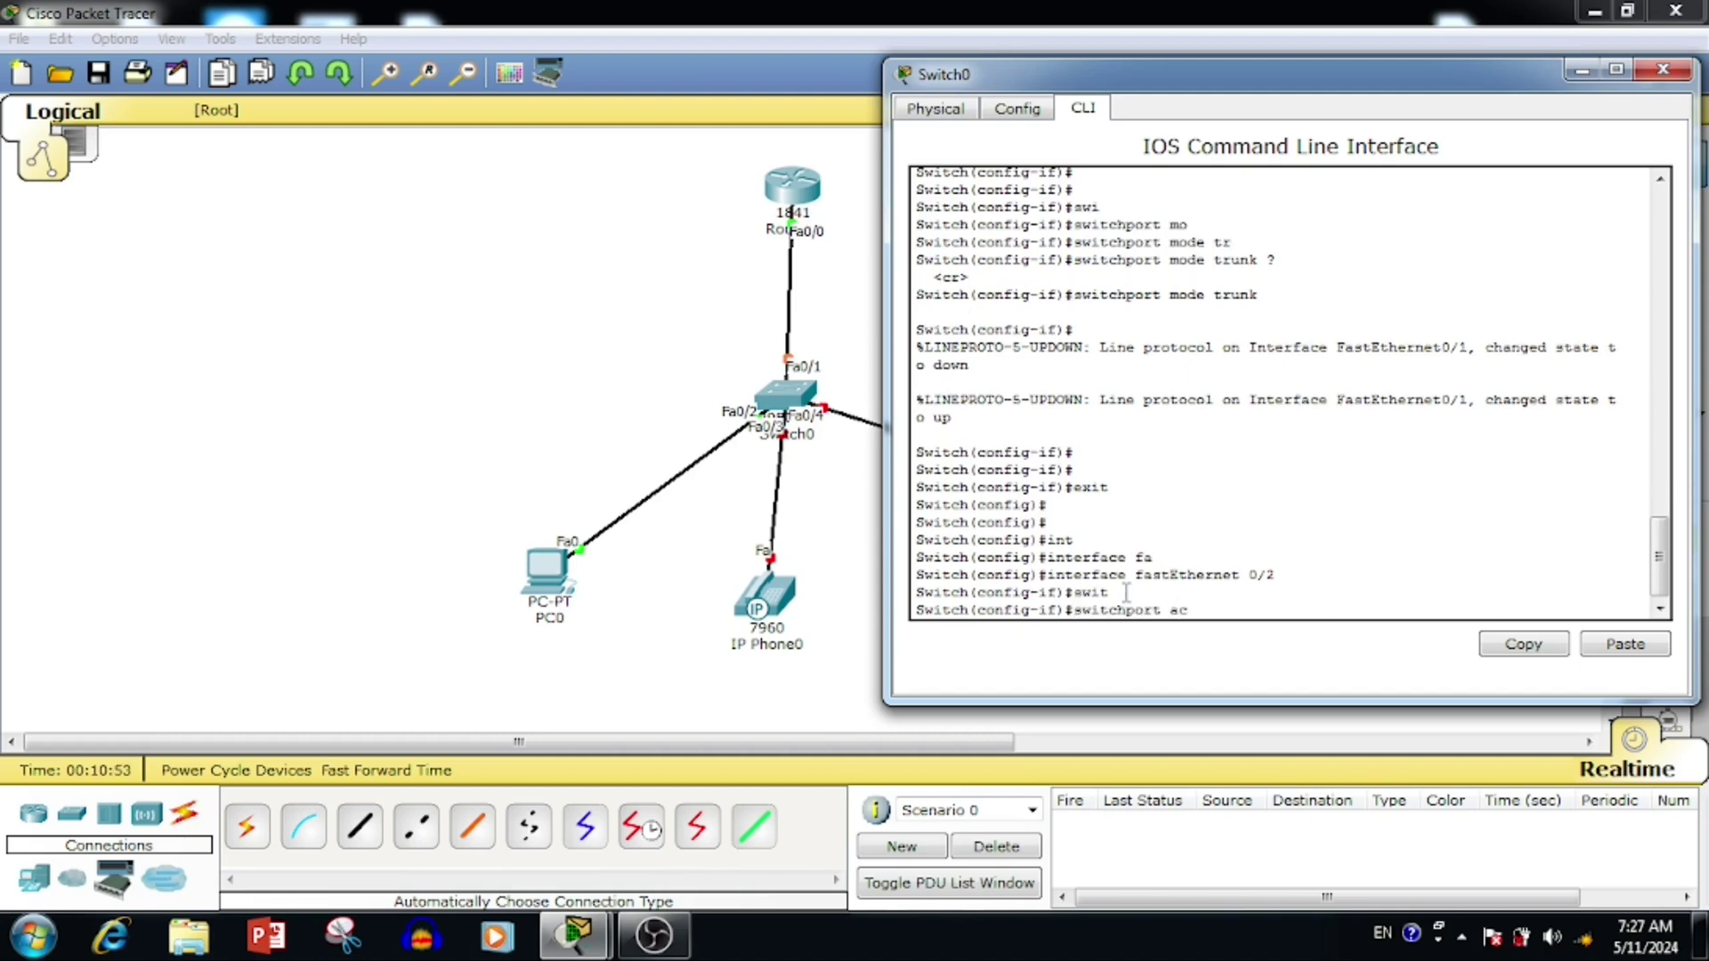
pyautogui.press('Tab')
pyautogui.write('v')
pyautogui.press('Tab')
pyautogui.write('?')
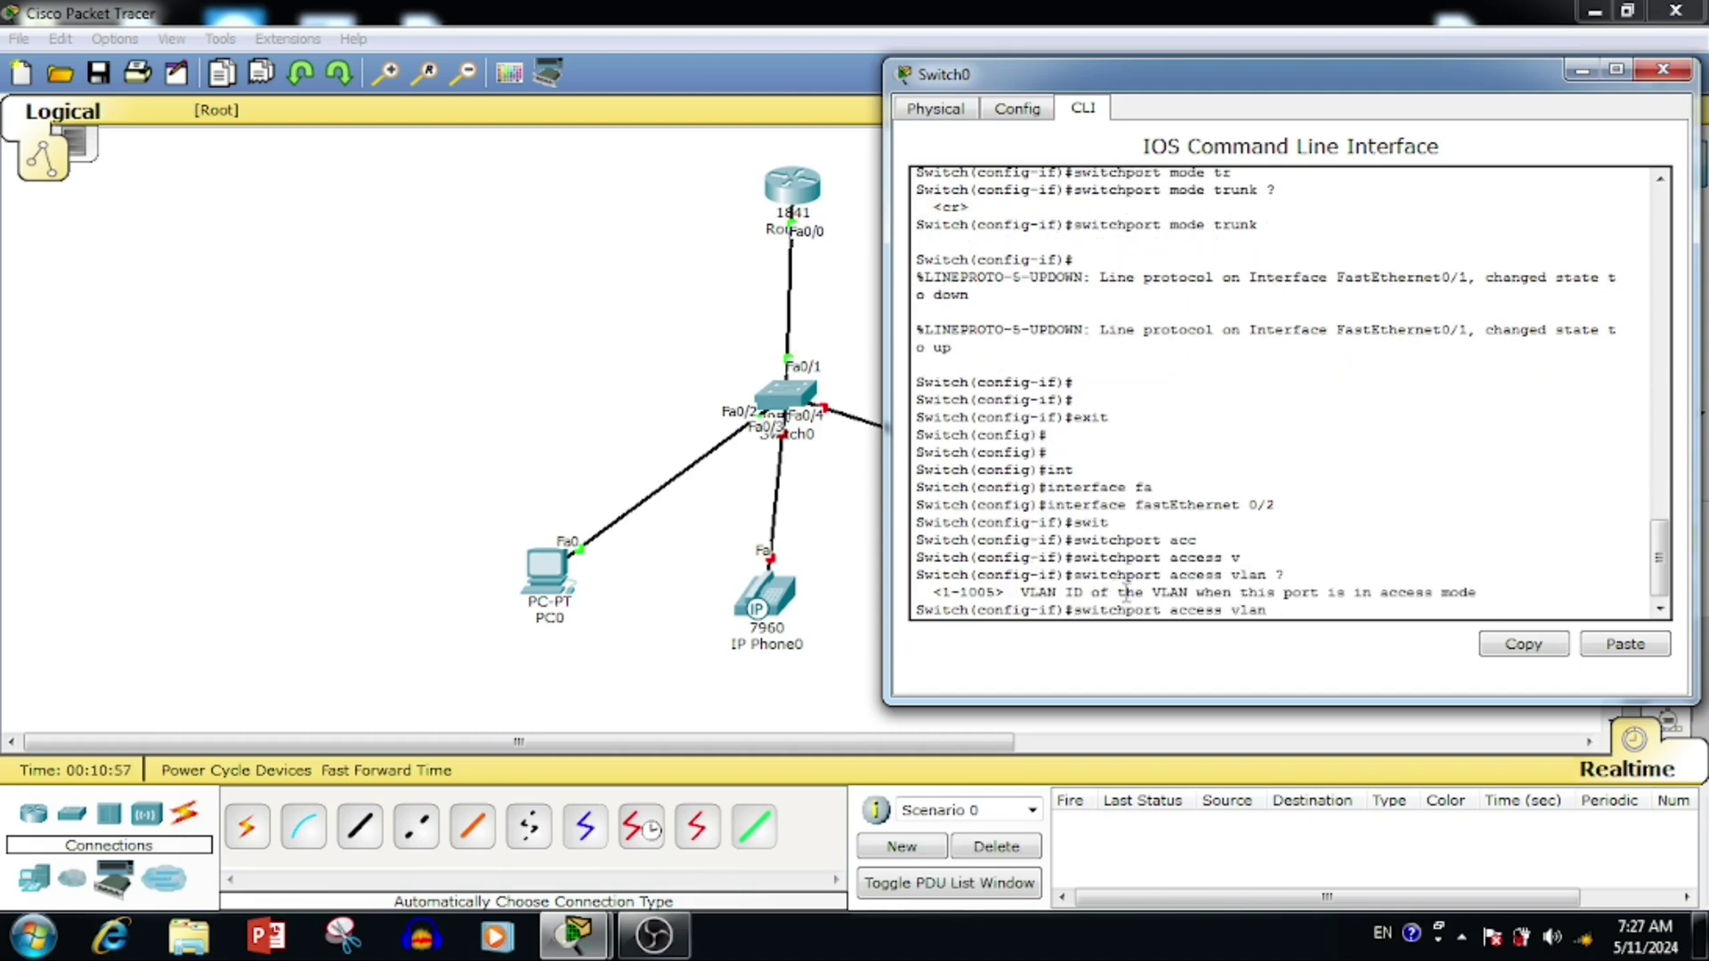
pyautogui.press('BackSpace')
pyautogui.press('BackSpace')
pyautogui.press('BackSpace')
pyautogui.press('BackSpace')
pyautogui.press('BackSpace')
pyautogui.press('BackSpace')
pyautogui.press('BackSpace')
pyautogui.press('BackSpace')
pyautogui.press('BackSpace')
pyautogui.press('BackSpace')
pyautogui.press('BackSpace')
pyautogui.press('BackSpace')
pyautogui.press('BackSpace')
pyautogui.press('BackSpace')
pyautogui.press('BackSpace')
pyautogui.press('BackSpace')
pyautogui.press('BackSpace')
pyautogui.press('BackSpace')
pyautogui.press('BackSpace')
pyautogui.press('BackSpace')
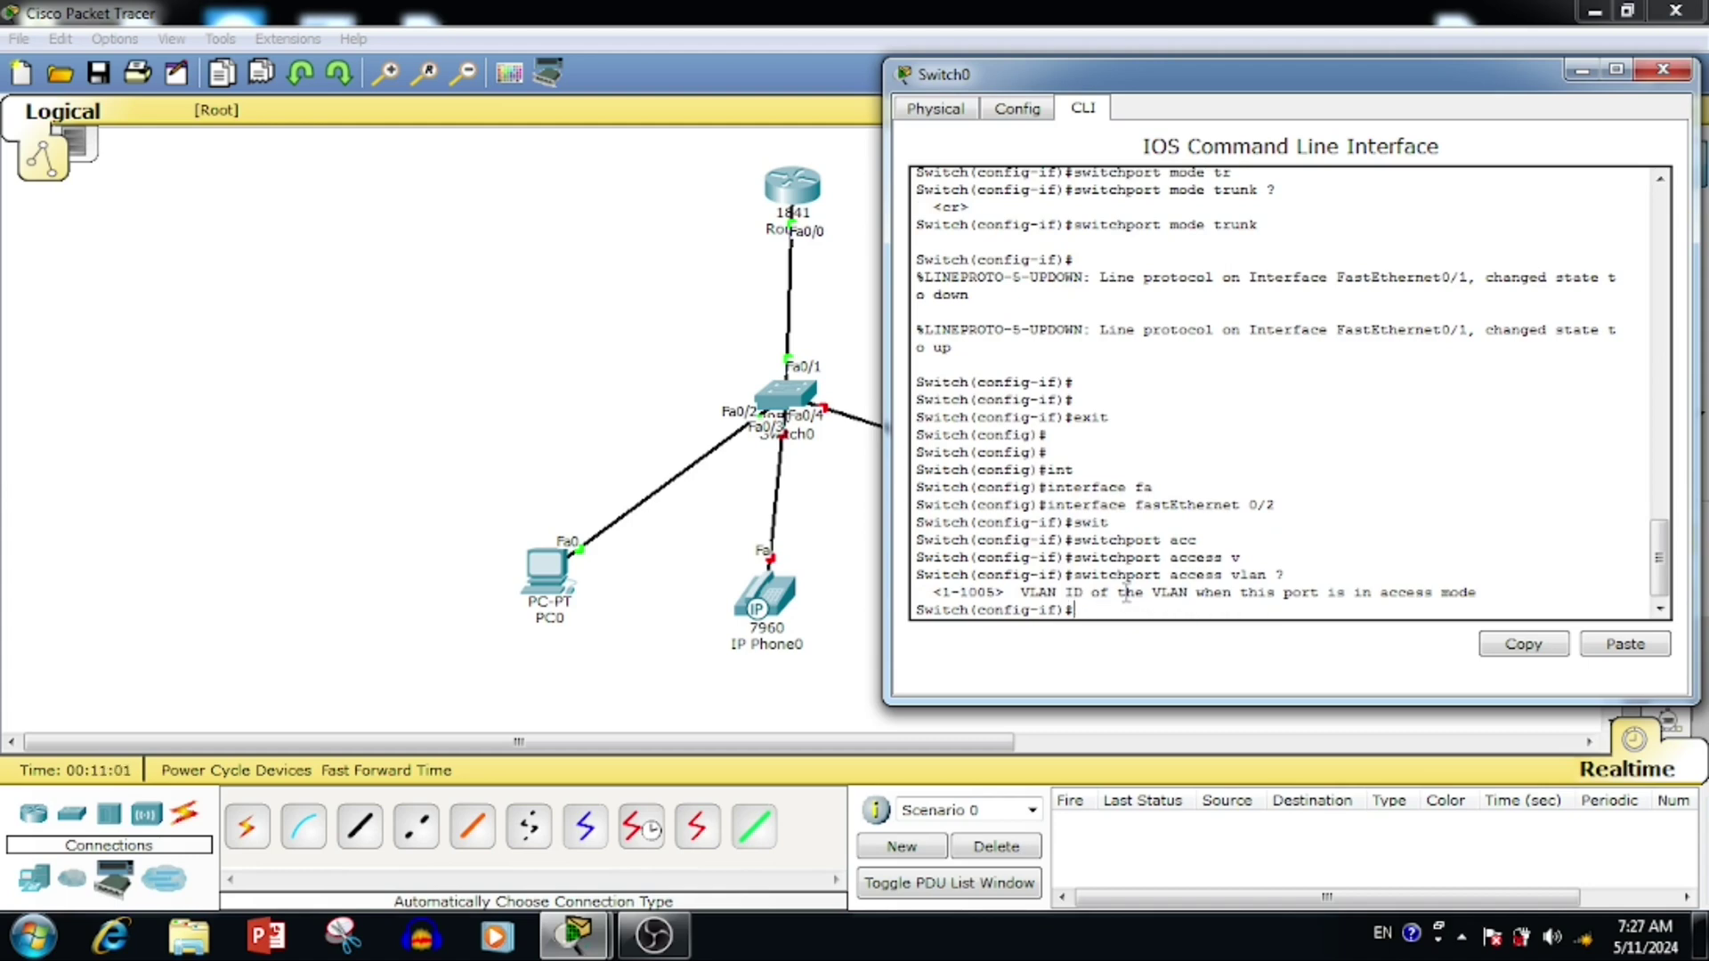
pyautogui.write('exit')
pyautogui.press('Return')
# Create VLAN 10 on the switch, name it DATA and return to global configuration mode.
pyautogui.write('vl')
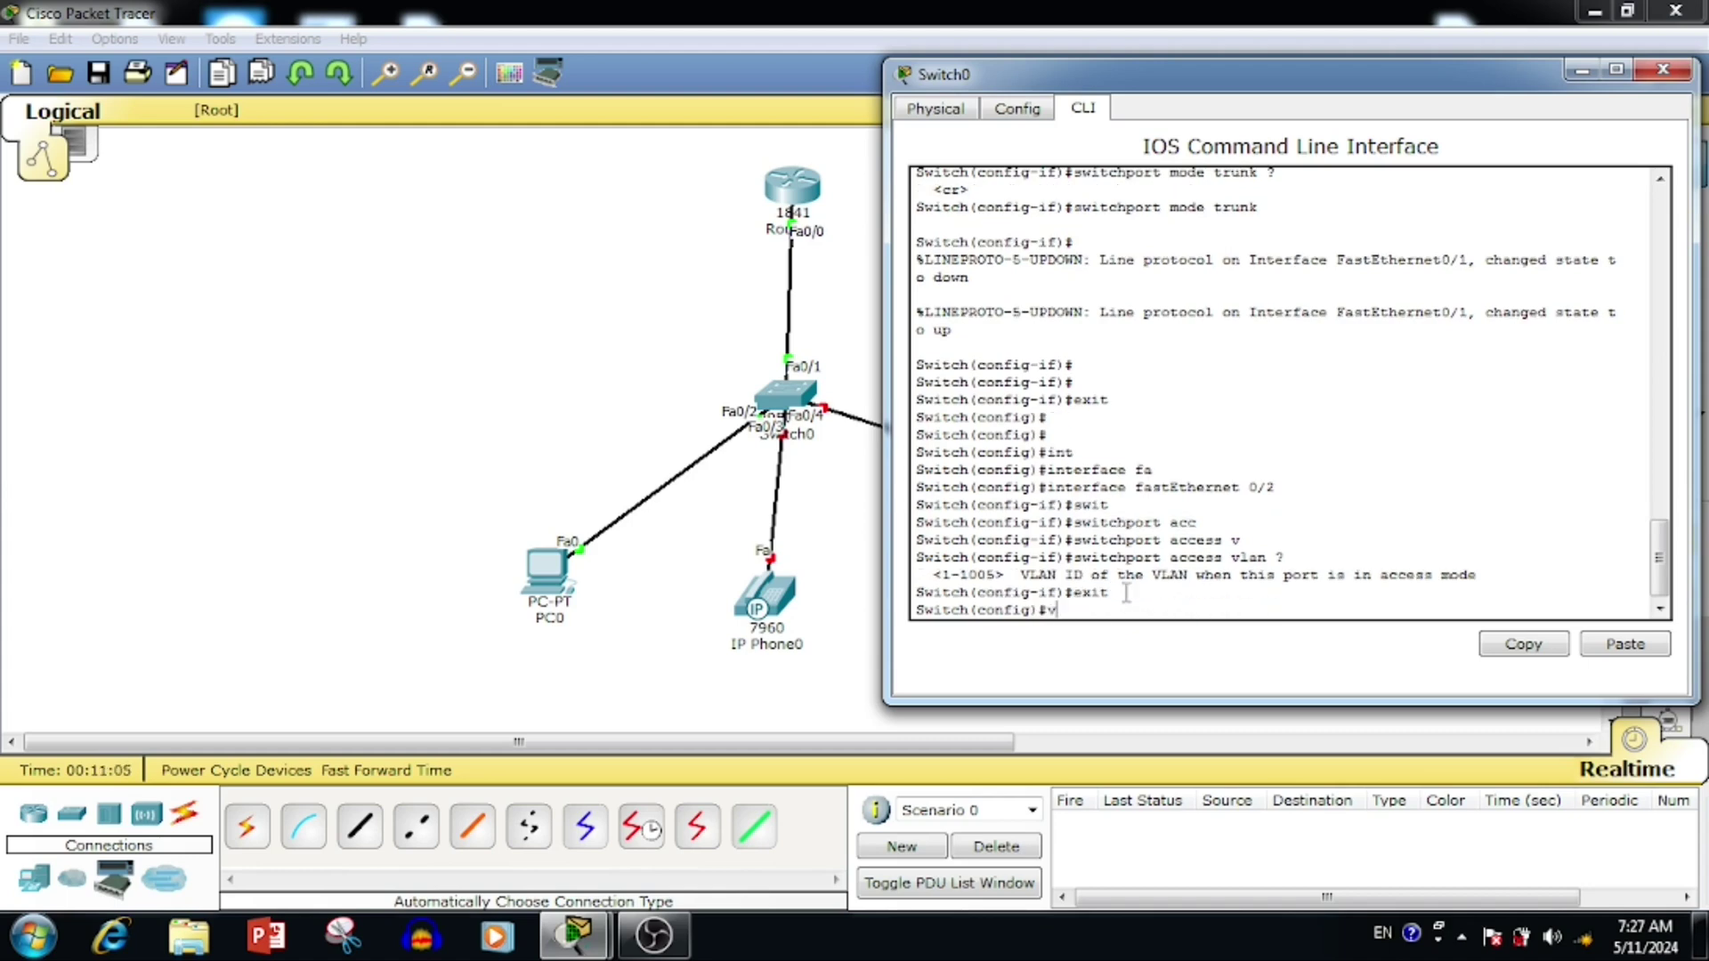
pyautogui.press('Tab')
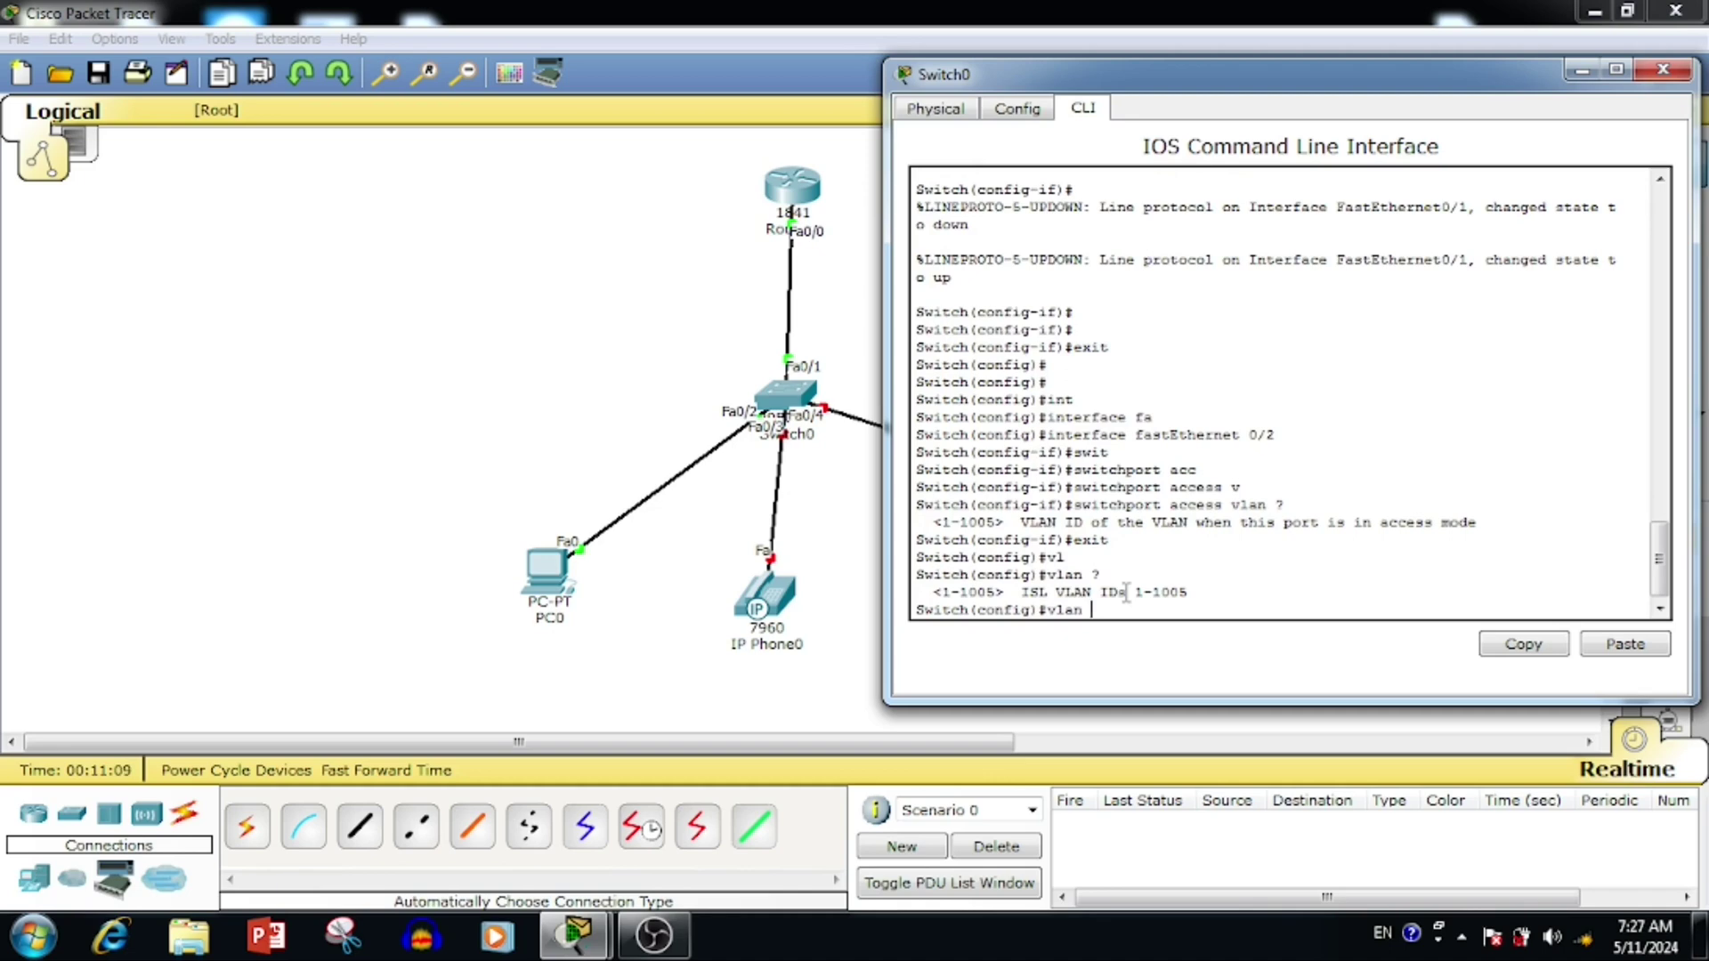
pyautogui.write('10')
pyautogui.press('Return')
pyautogui.write('na')
pyautogui.press('Tab')
pyautogui.write('v')
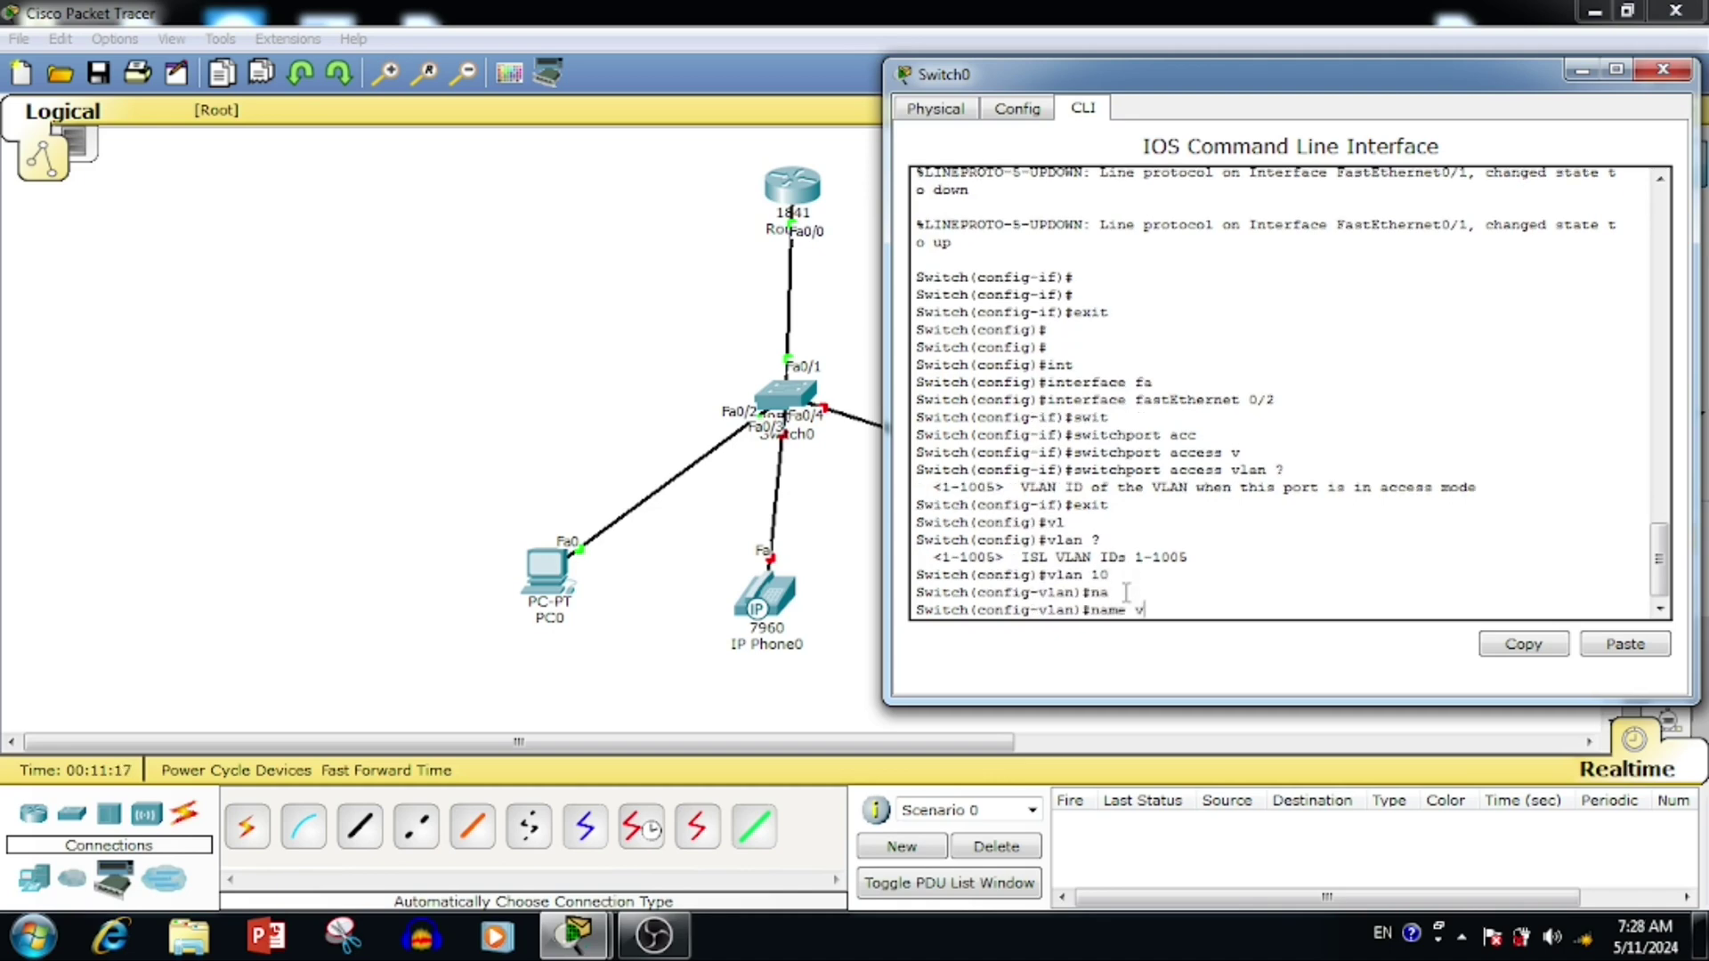
pyautogui.press('BackSpace')
pyautogui.write('DATA')
pyautogui.press('Return')
pyautogui.write('e')
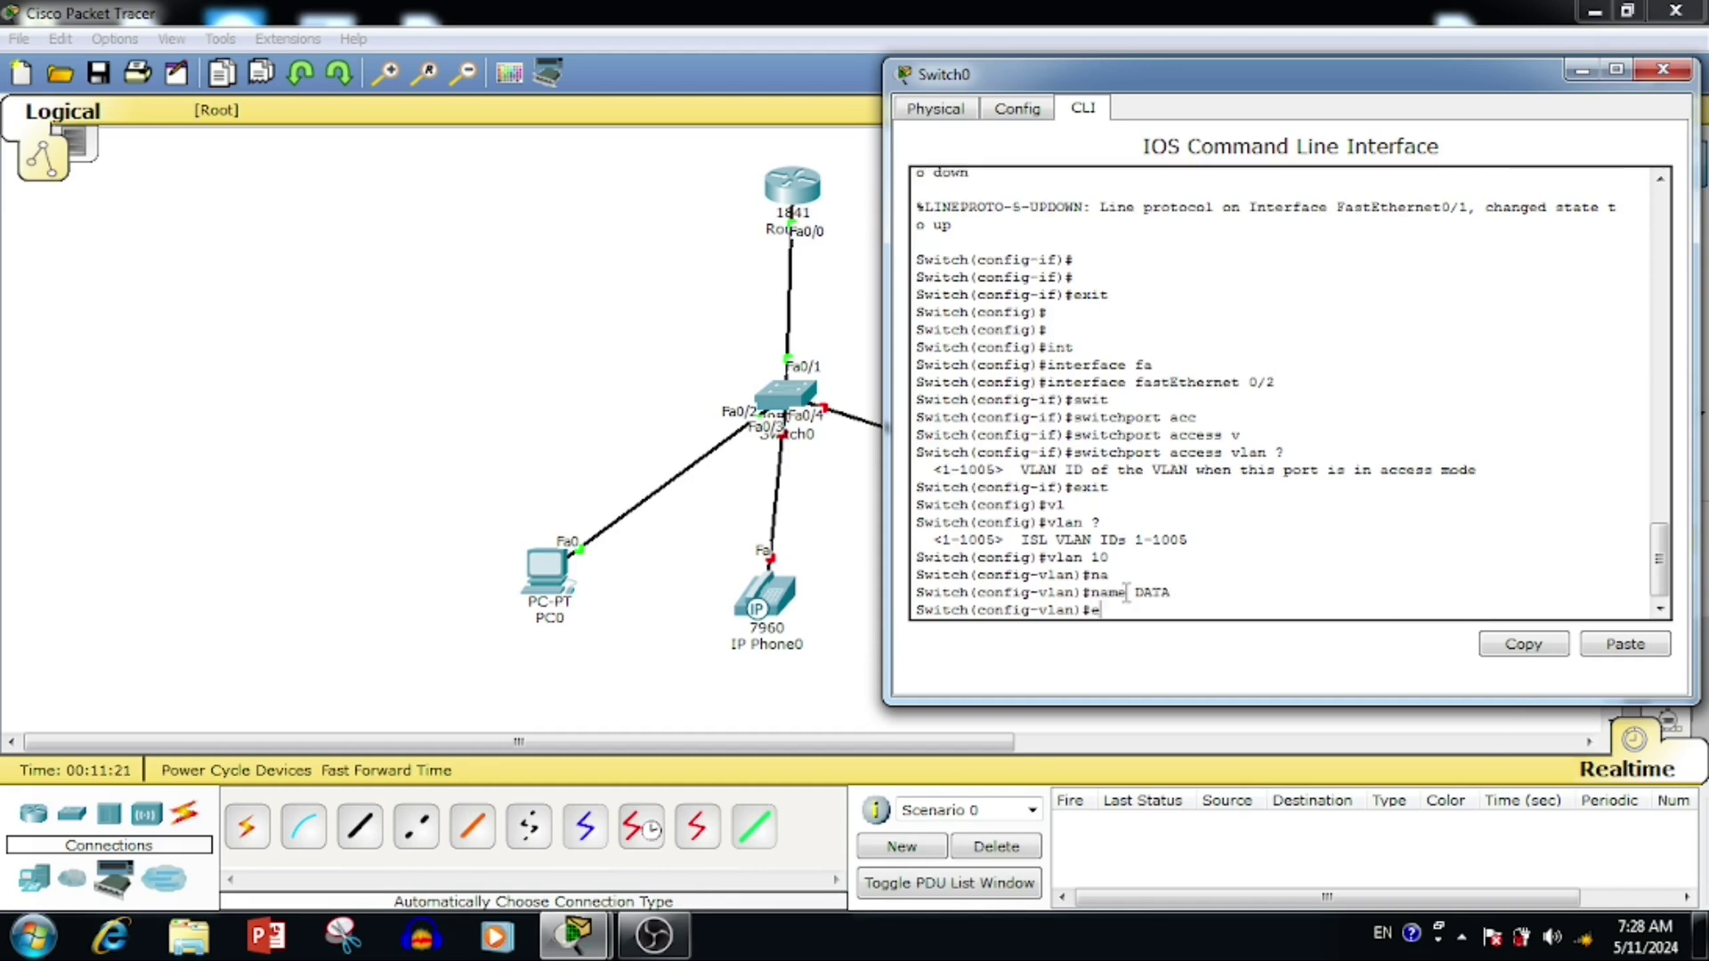
pyautogui.write('xit')
pyautogui.press('Return')
# Create VLAN 11 on the switch, name it voce and return to global configuration mode.
pyautogui.write('vlan')
pyautogui.press('Tab')
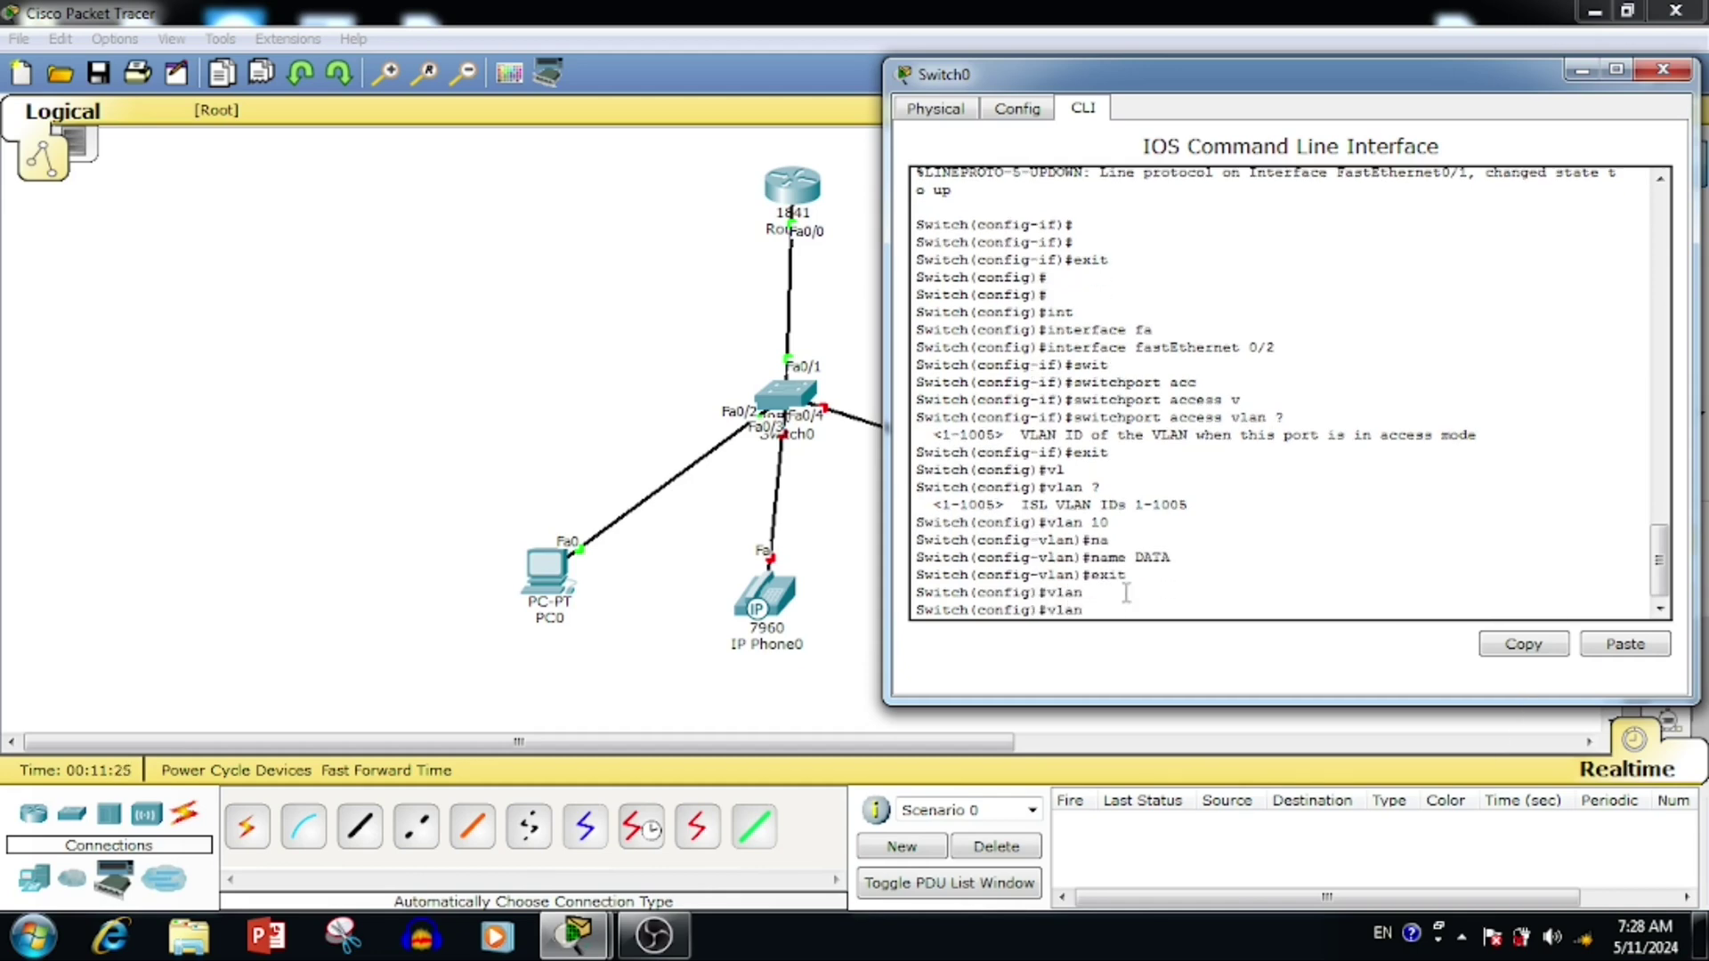
pyautogui.write('11')
pyautogui.press('Return')
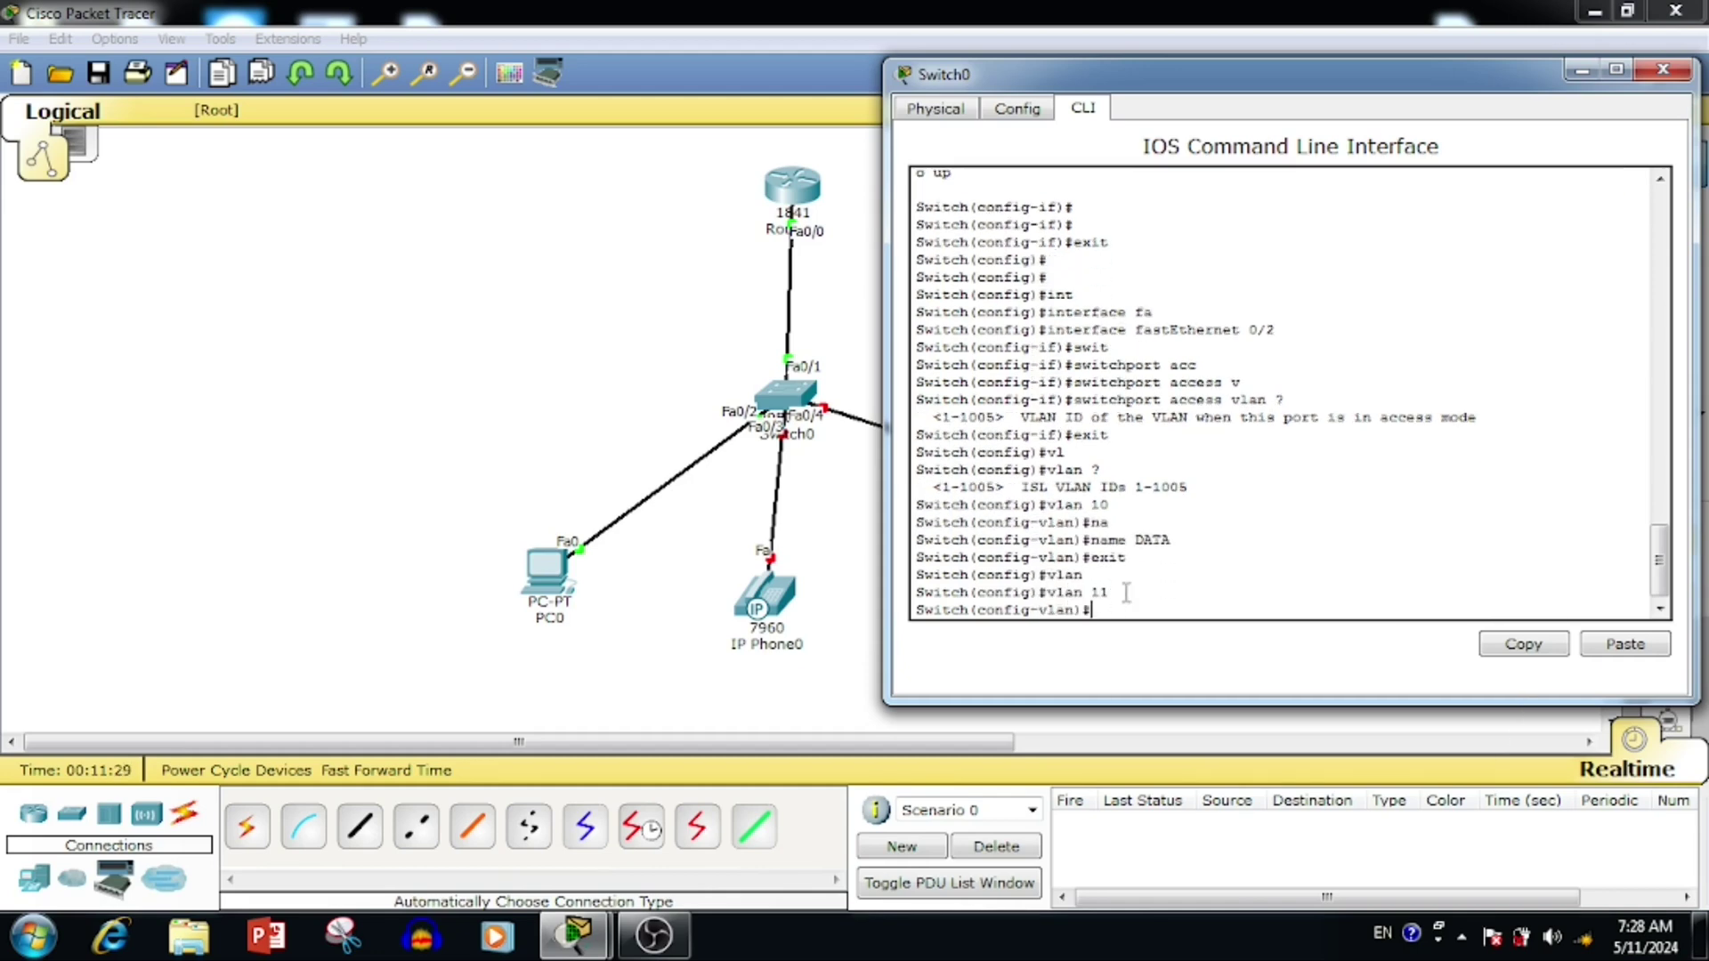
pyautogui.write('na')
pyautogui.press('Tab')
pyautogui.write('voce')
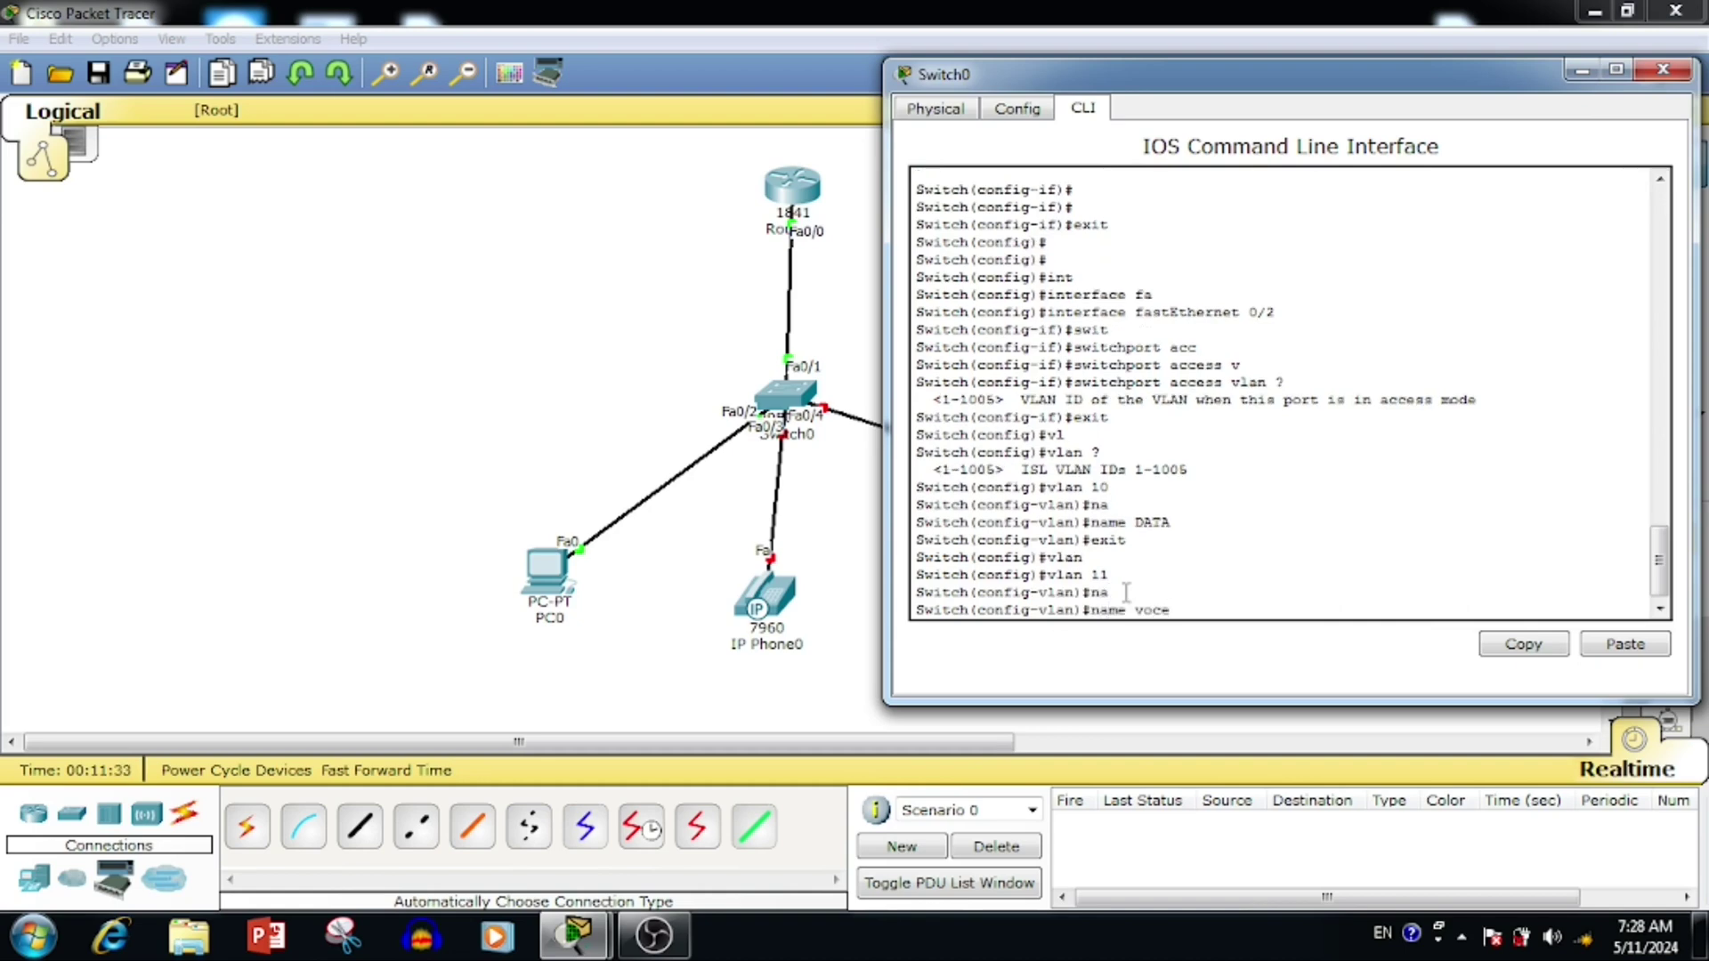
pyautogui.press('Return')
pyautogui.write('exit')
pyautogui.press('Return')
pyautogui.press('Return')
pyautogui.press('Return')
pyautogui.press('Return')
pyautogui.press('Return')
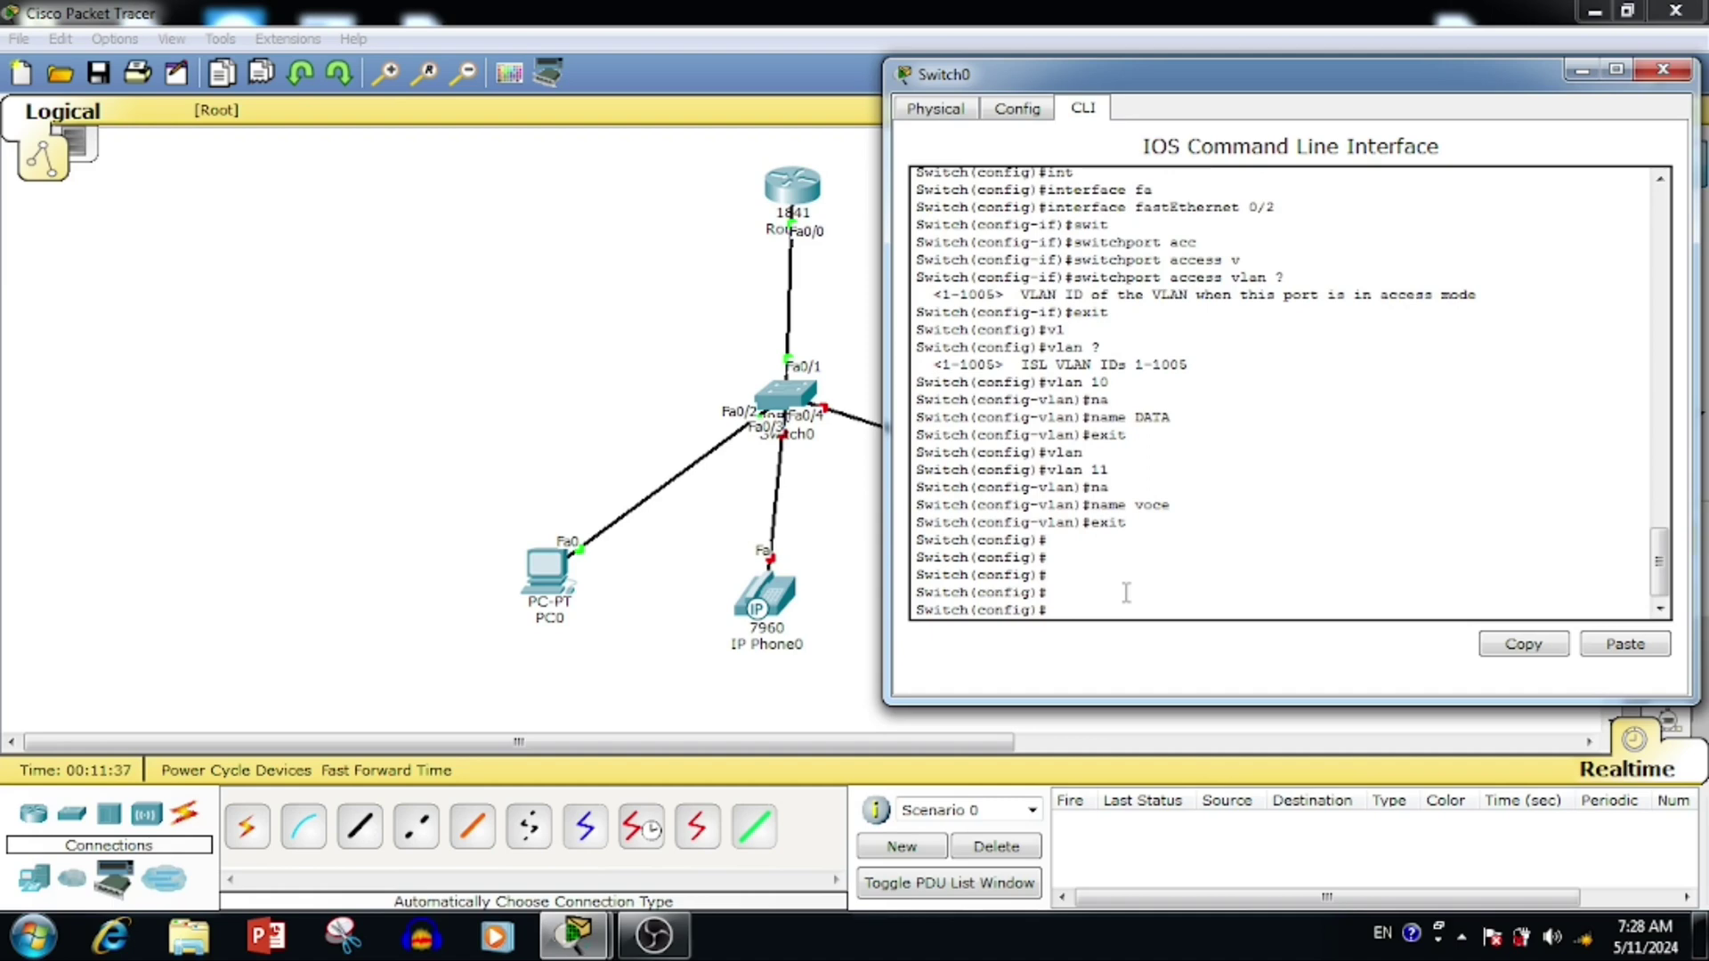
# Enter interface configuration for FastEthernet 0/2 on the switch.
pyautogui.write('inte')
pyautogui.press('Tab')
pyautogui.write('fa')
pyautogui.press('Tab')
pyautogui.write('0')
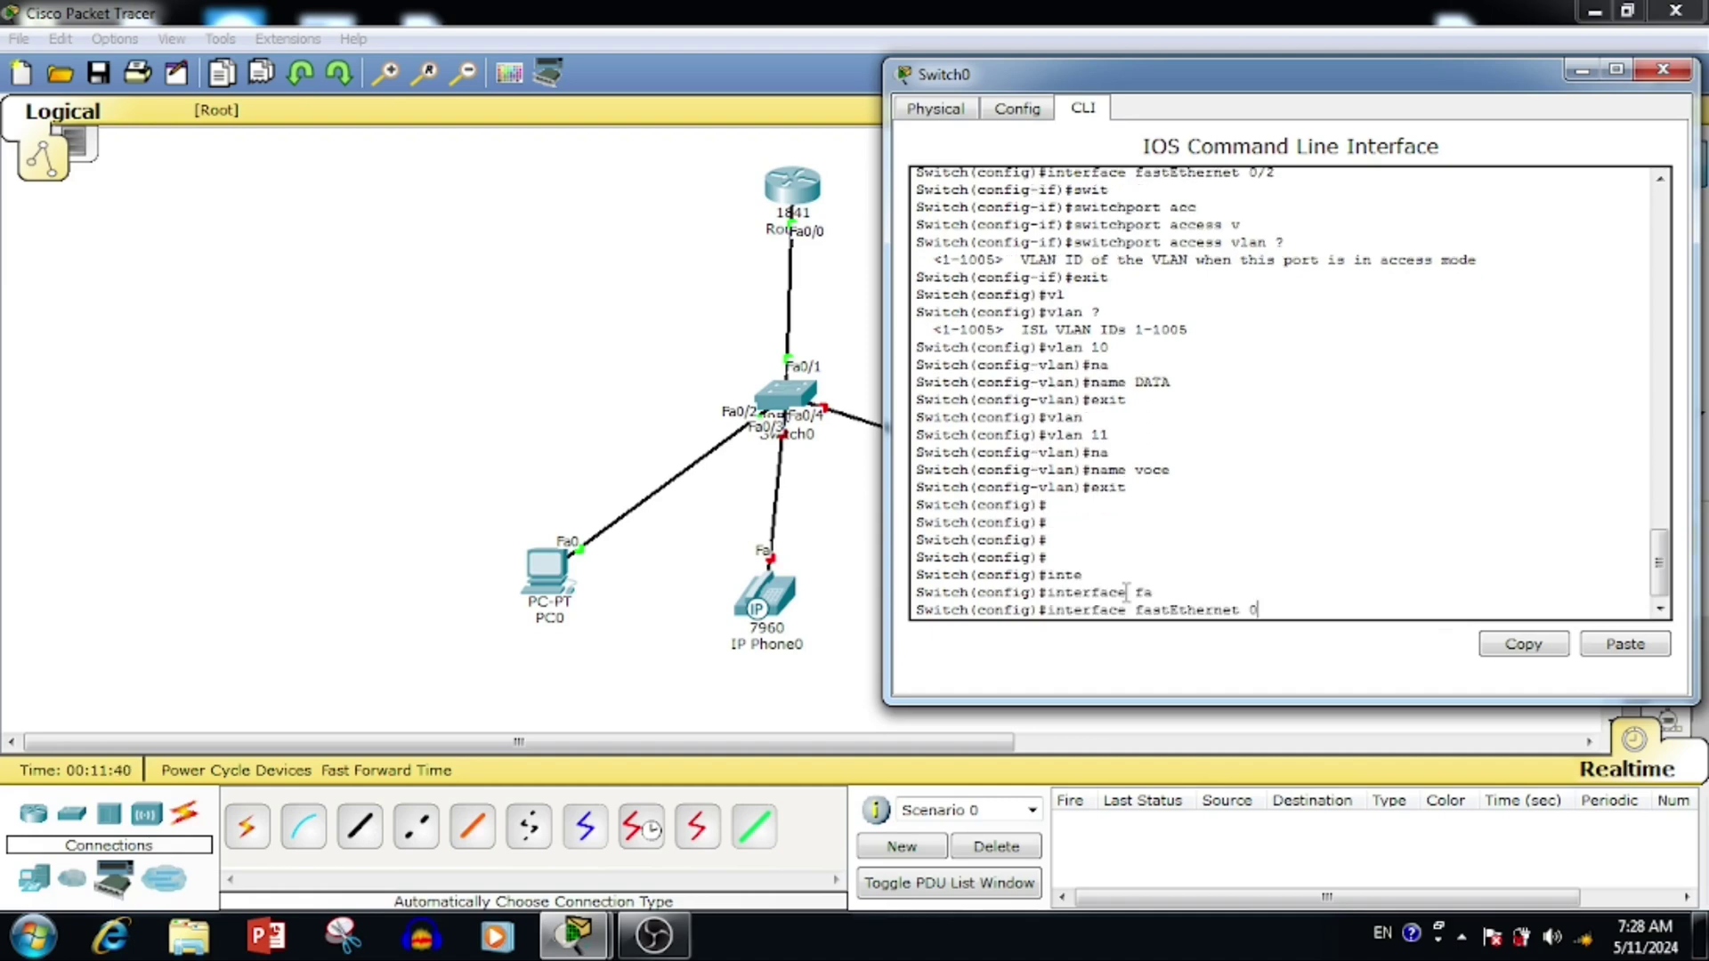
pyautogui.write('/2')
pyautogui.press('Return')
pyautogui.write('ip a')
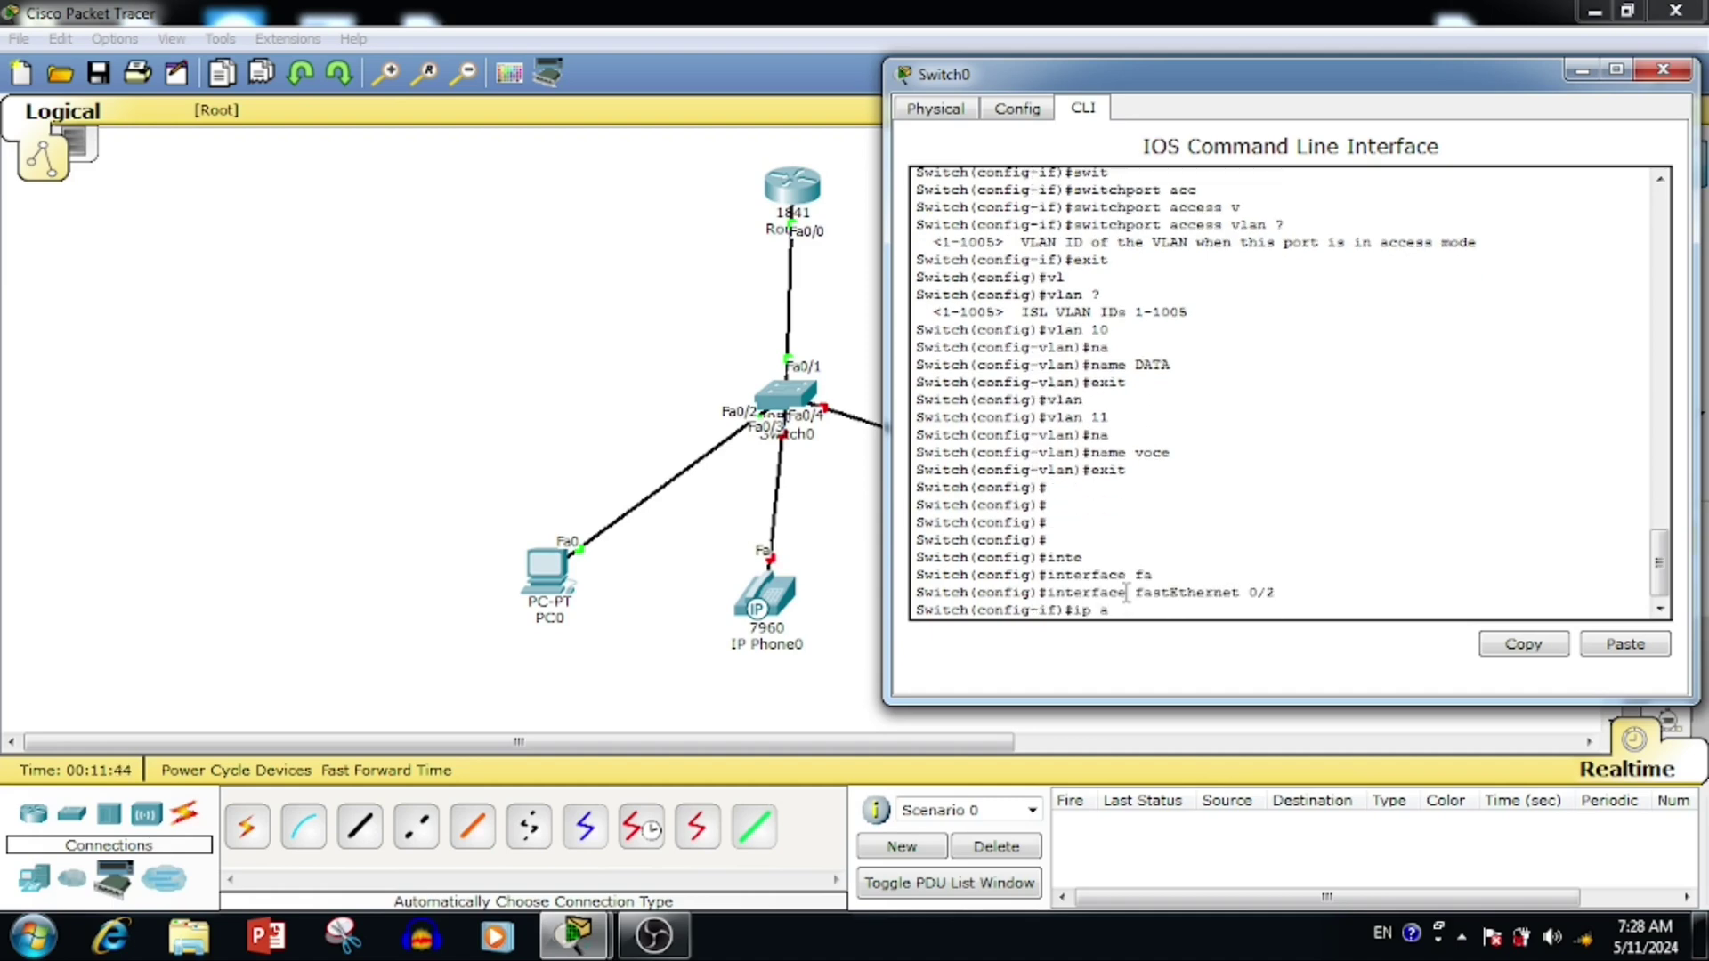
pyautogui.press('BackSpace')
pyautogui.press('BackSpace')
pyautogui.press('BackSpace')
pyautogui.press('BackSpace')
pyautogui.write('net')
pyautogui.press('Return')
pyautogui.write('ne')
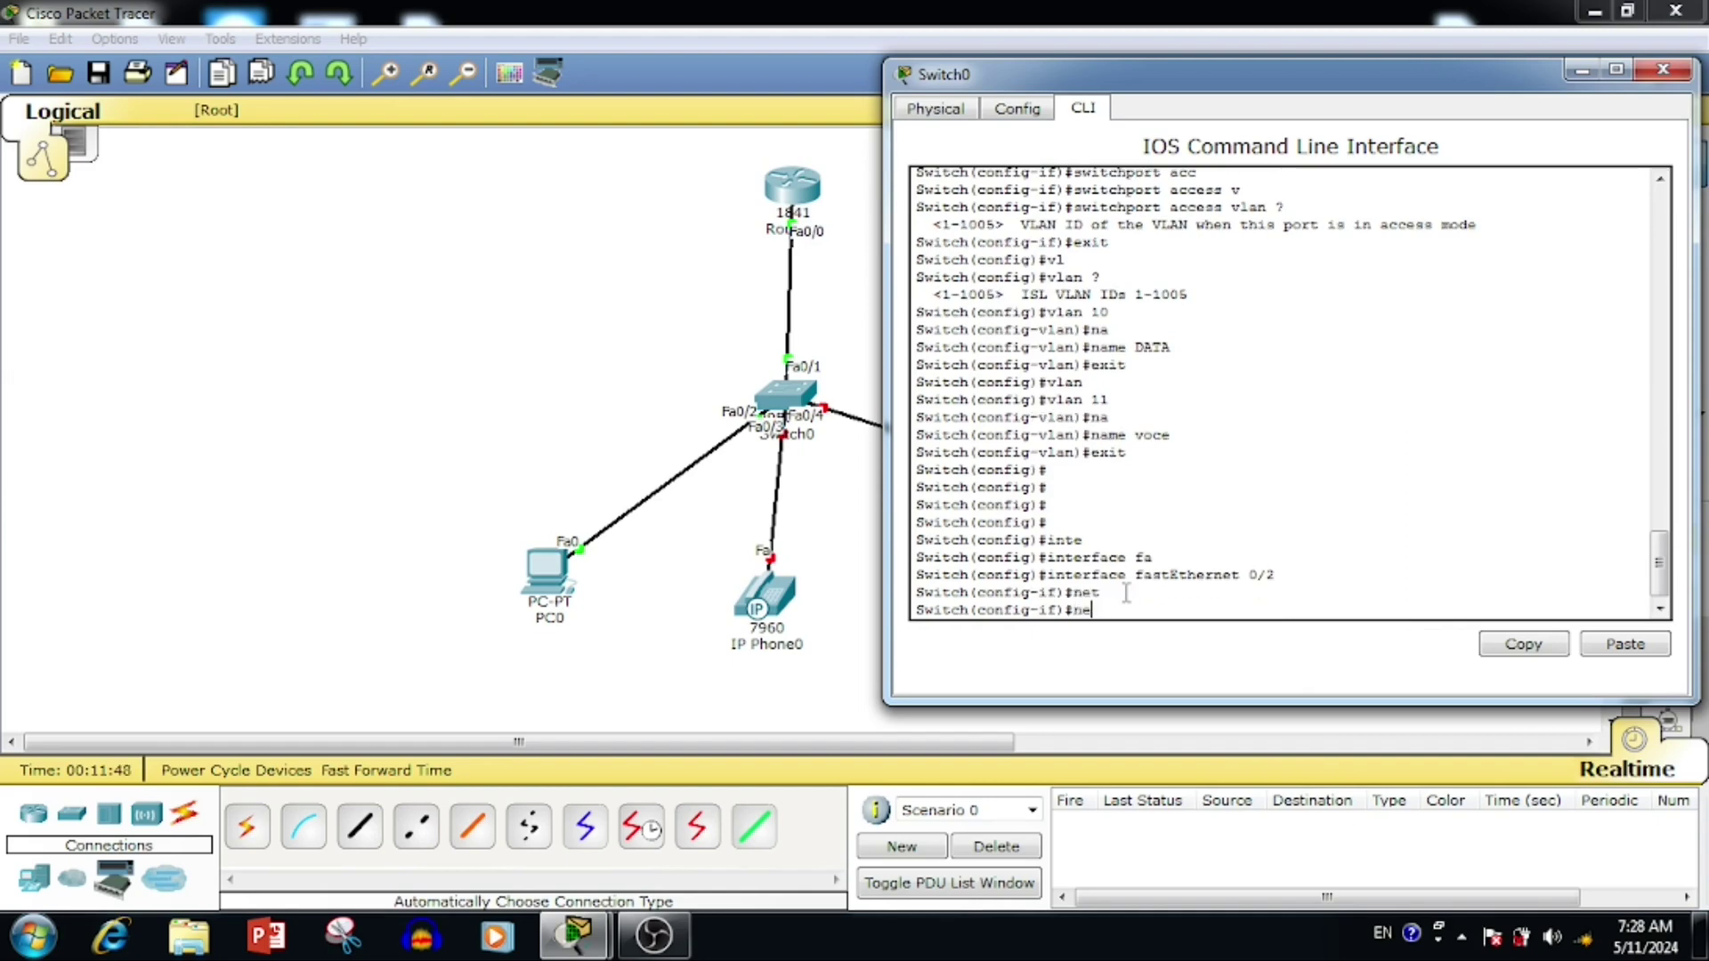
pyautogui.press('BackSpace')
pyautogui.press('BackSpace')
# Assign access VLAN 10 to the FastEthernet 0/2 port with switchport access vlan 10.
pyautogui.write('sw')
pyautogui.press('Tab')
pyautogui.write('ac')
pyautogui.press('Tab')
pyautogui.write('v')
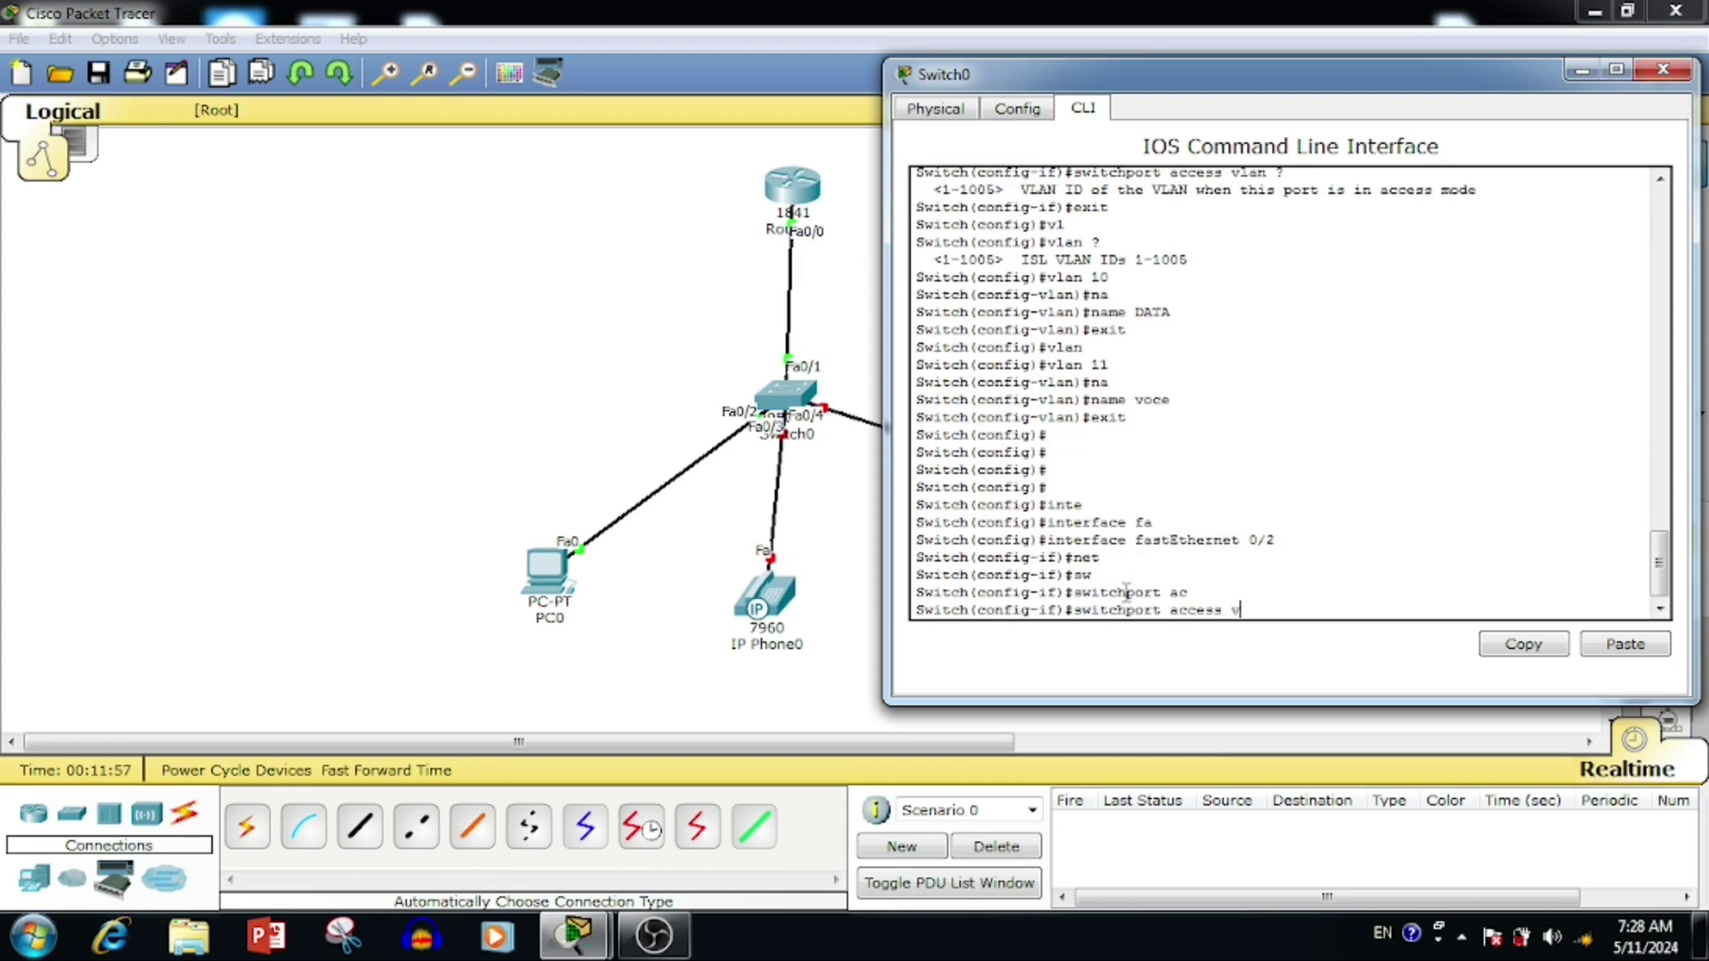
pyautogui.press('Tab')
pyautogui.write('?10 ?')
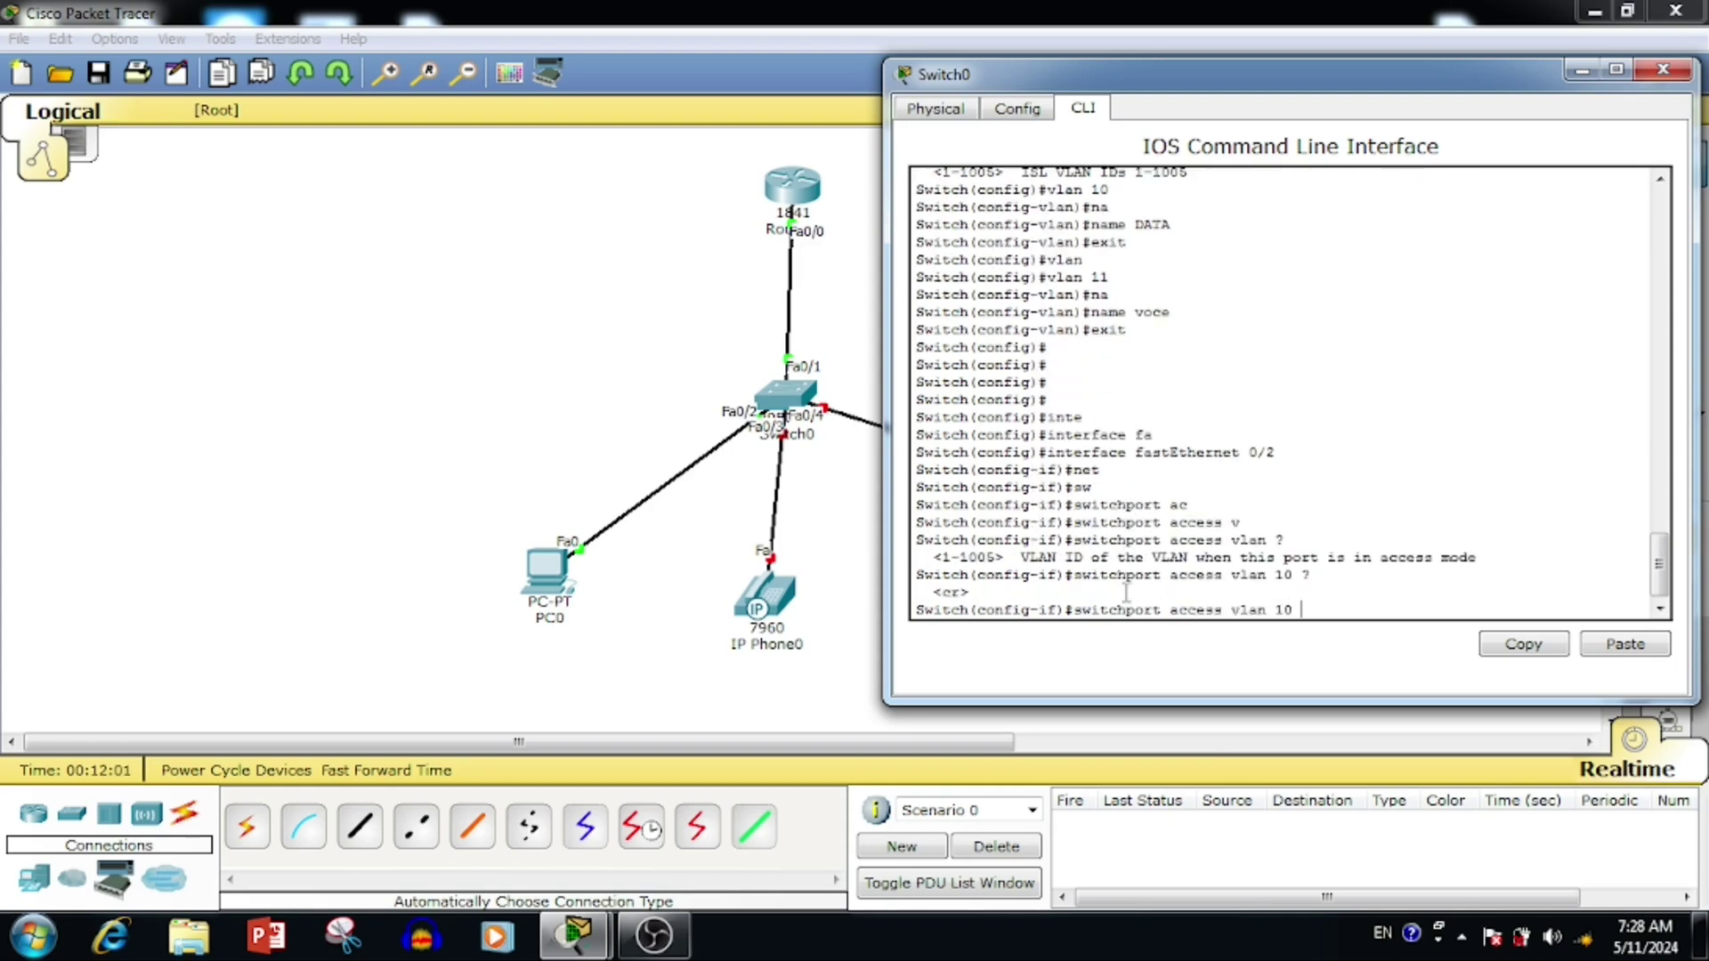
pyautogui.press('Return')
# Assign voice VLAN 11 to FastEthernet 0/2 with switchport voice vlan 11, then exit interface configuration.
pyautogui.write('swit')
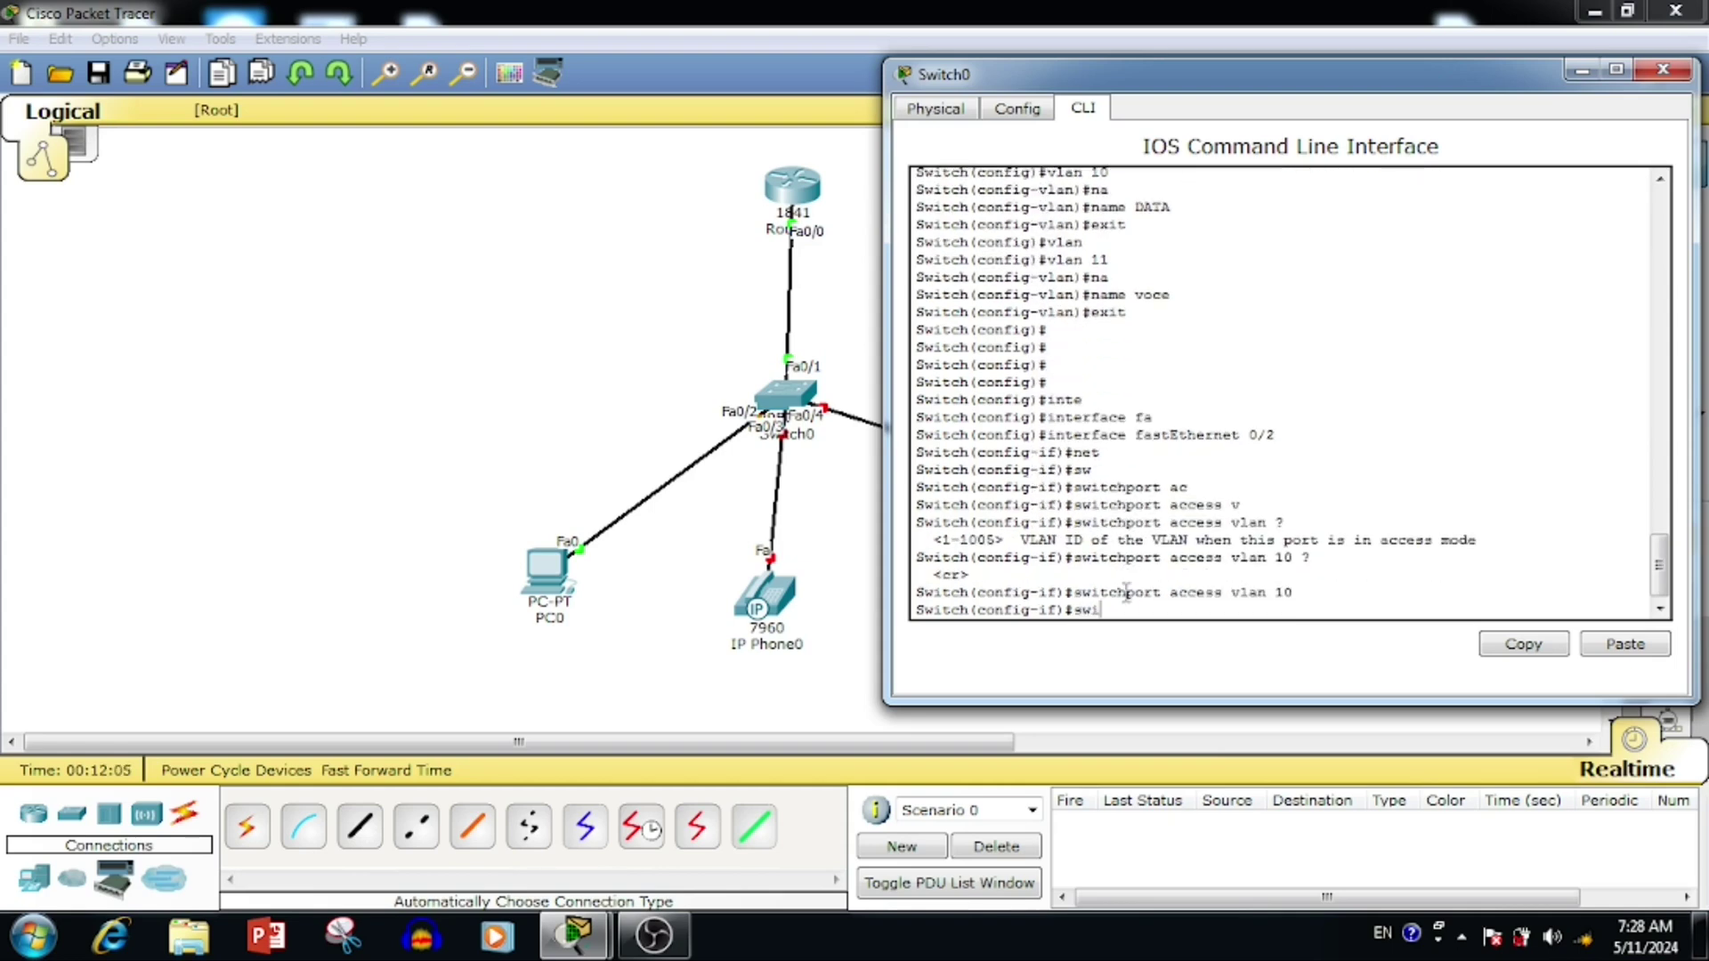
pyautogui.press('Tab')
pyautogui.write('voi')
pyautogui.press('Tab')
pyautogui.write('v')
pyautogui.press('Tab')
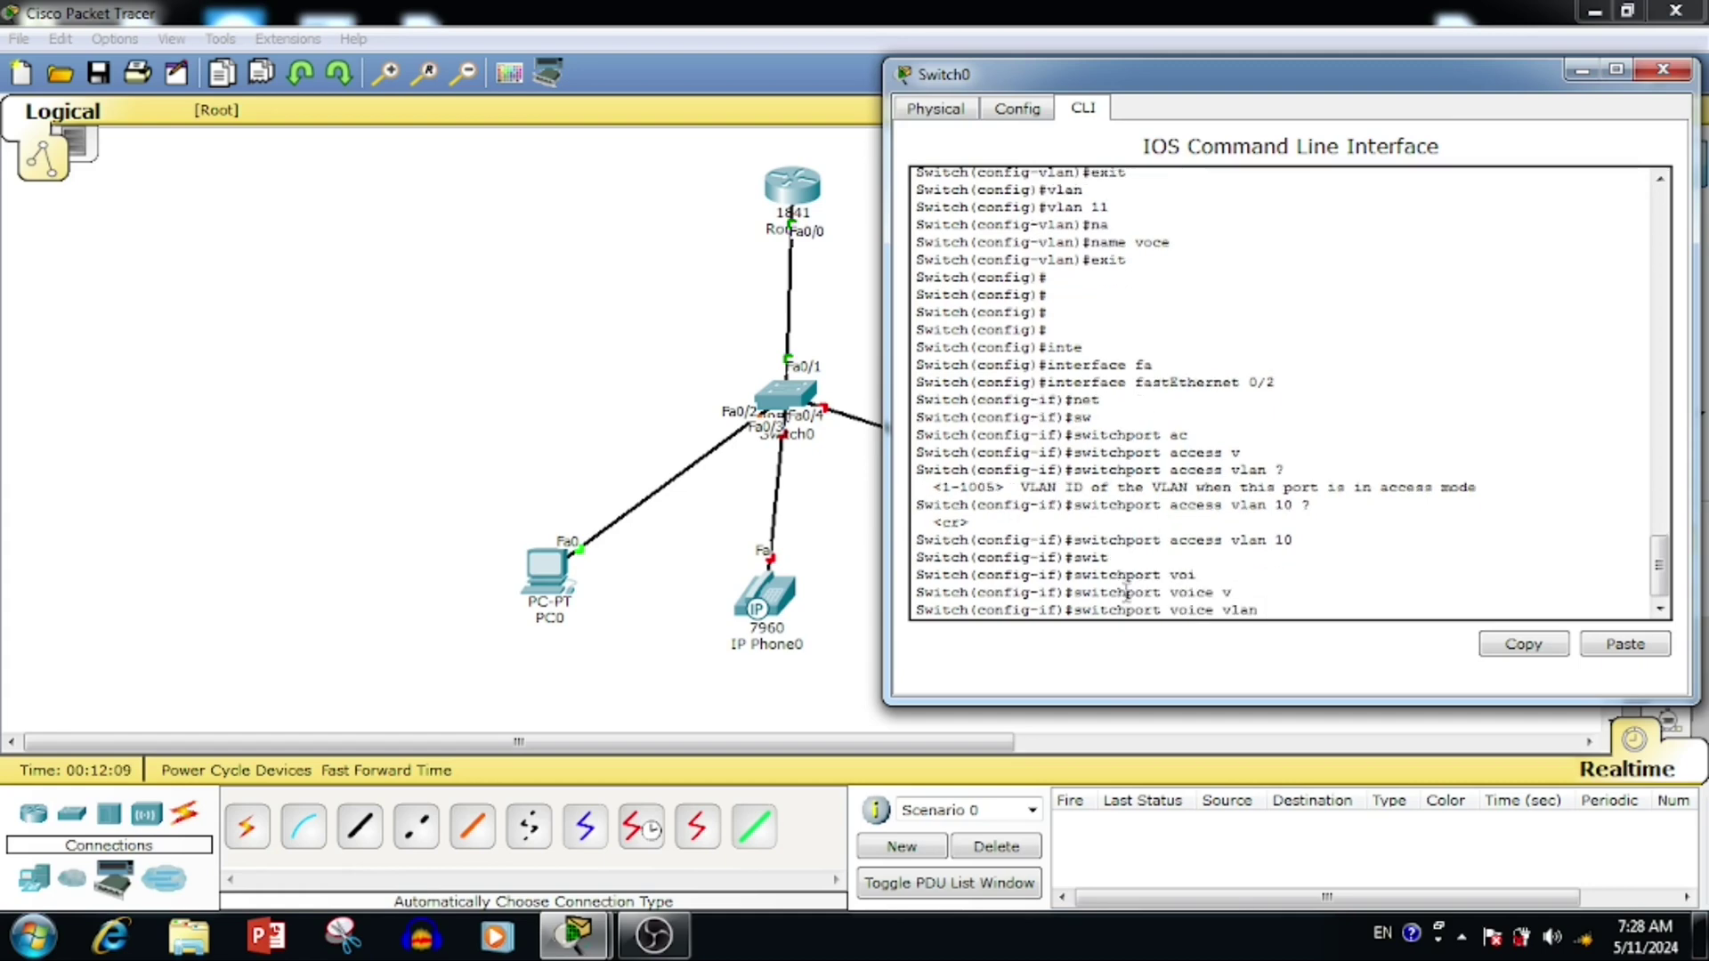
pyautogui.write('?11')
pyautogui.press('Return')
pyautogui.write('exit')
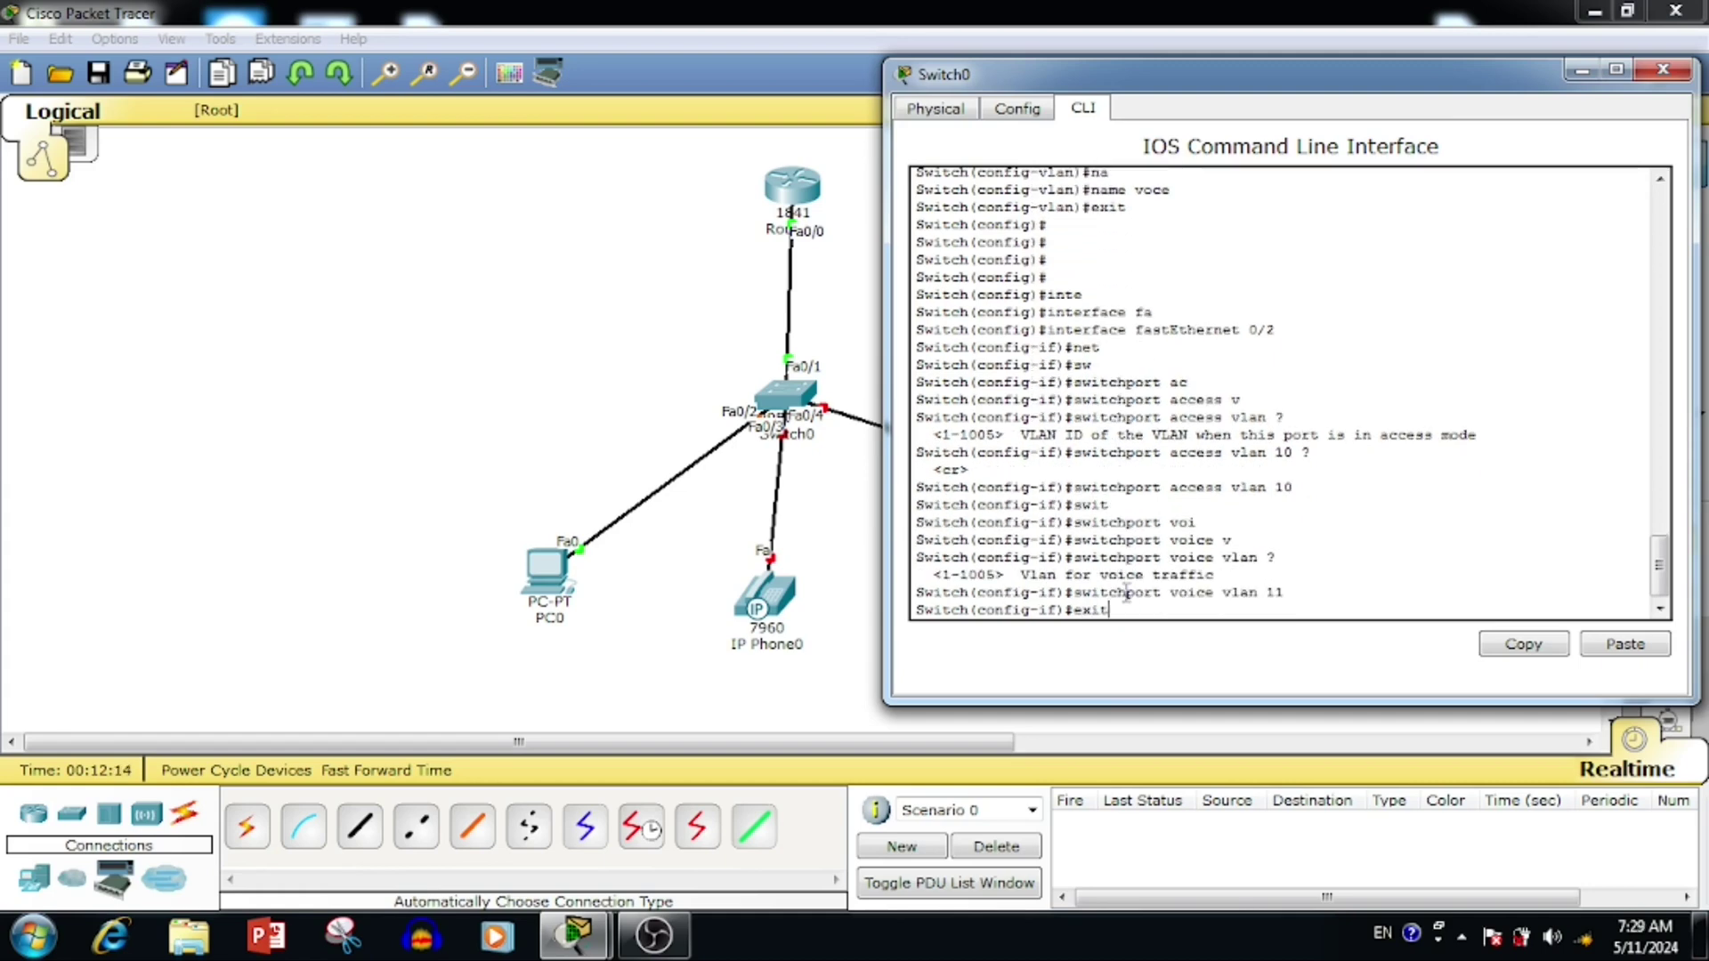
pyautogui.press('Return')
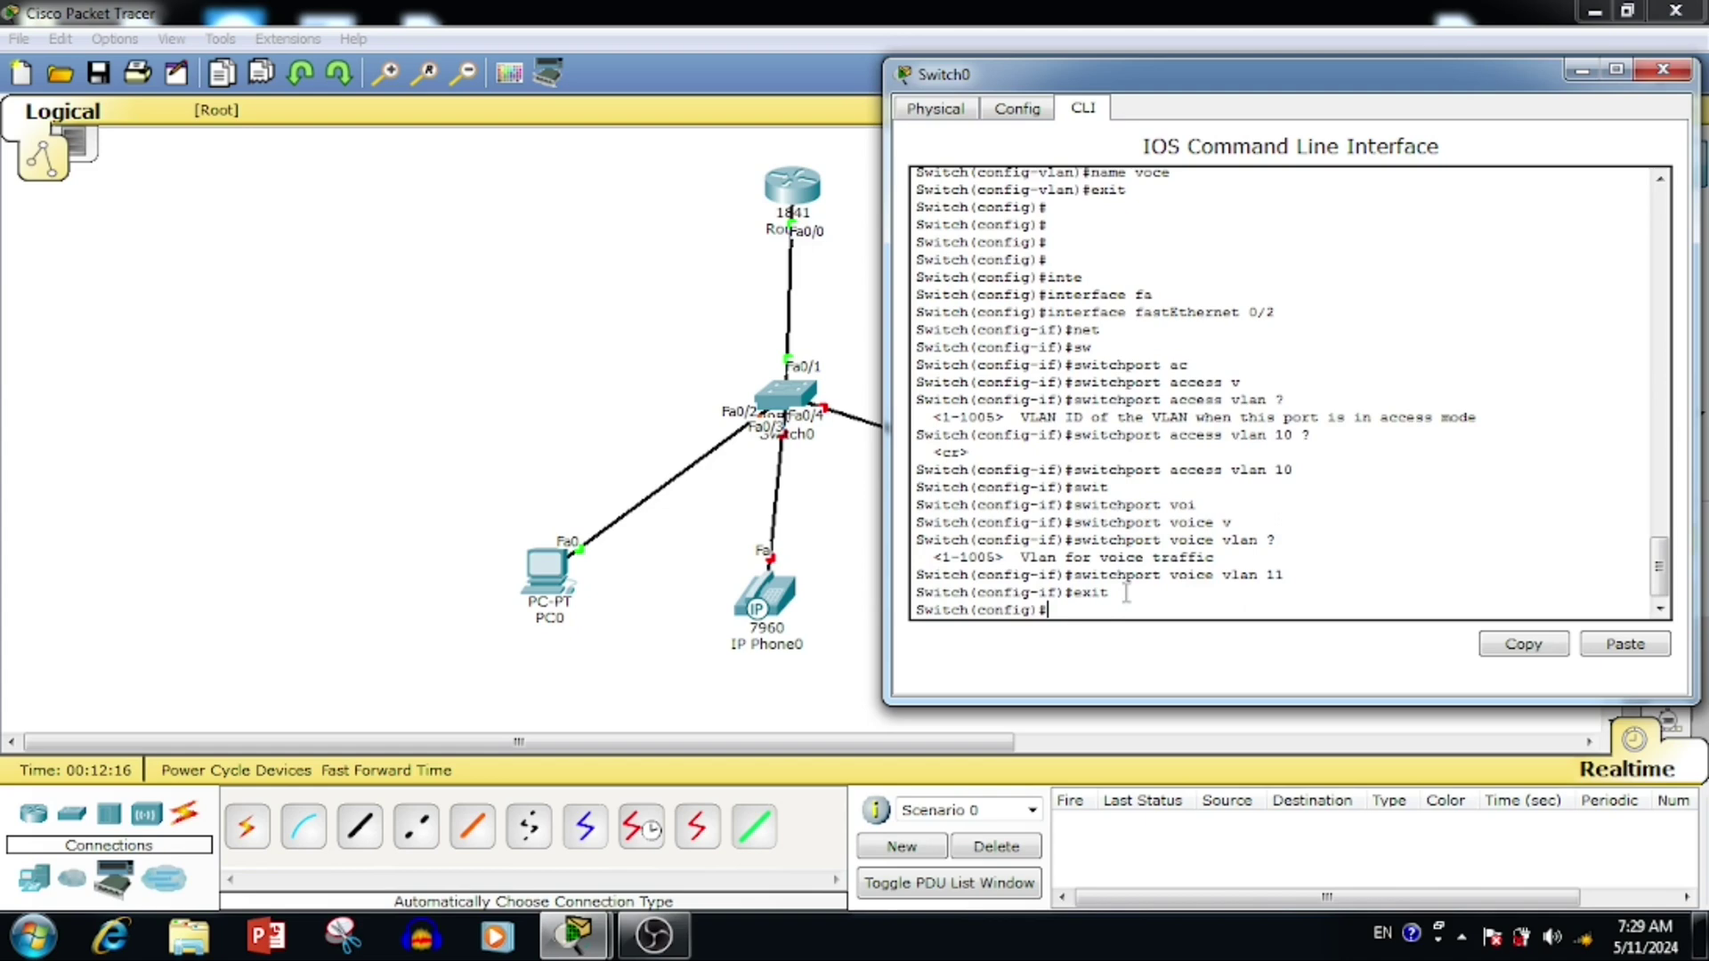
# Set PC0's IP configuration to DHCP, request the address again and close the PC0 window.
pyautogui.click(543, 568)
pyautogui.click(549, 303)
pyautogui.click(491, 317)
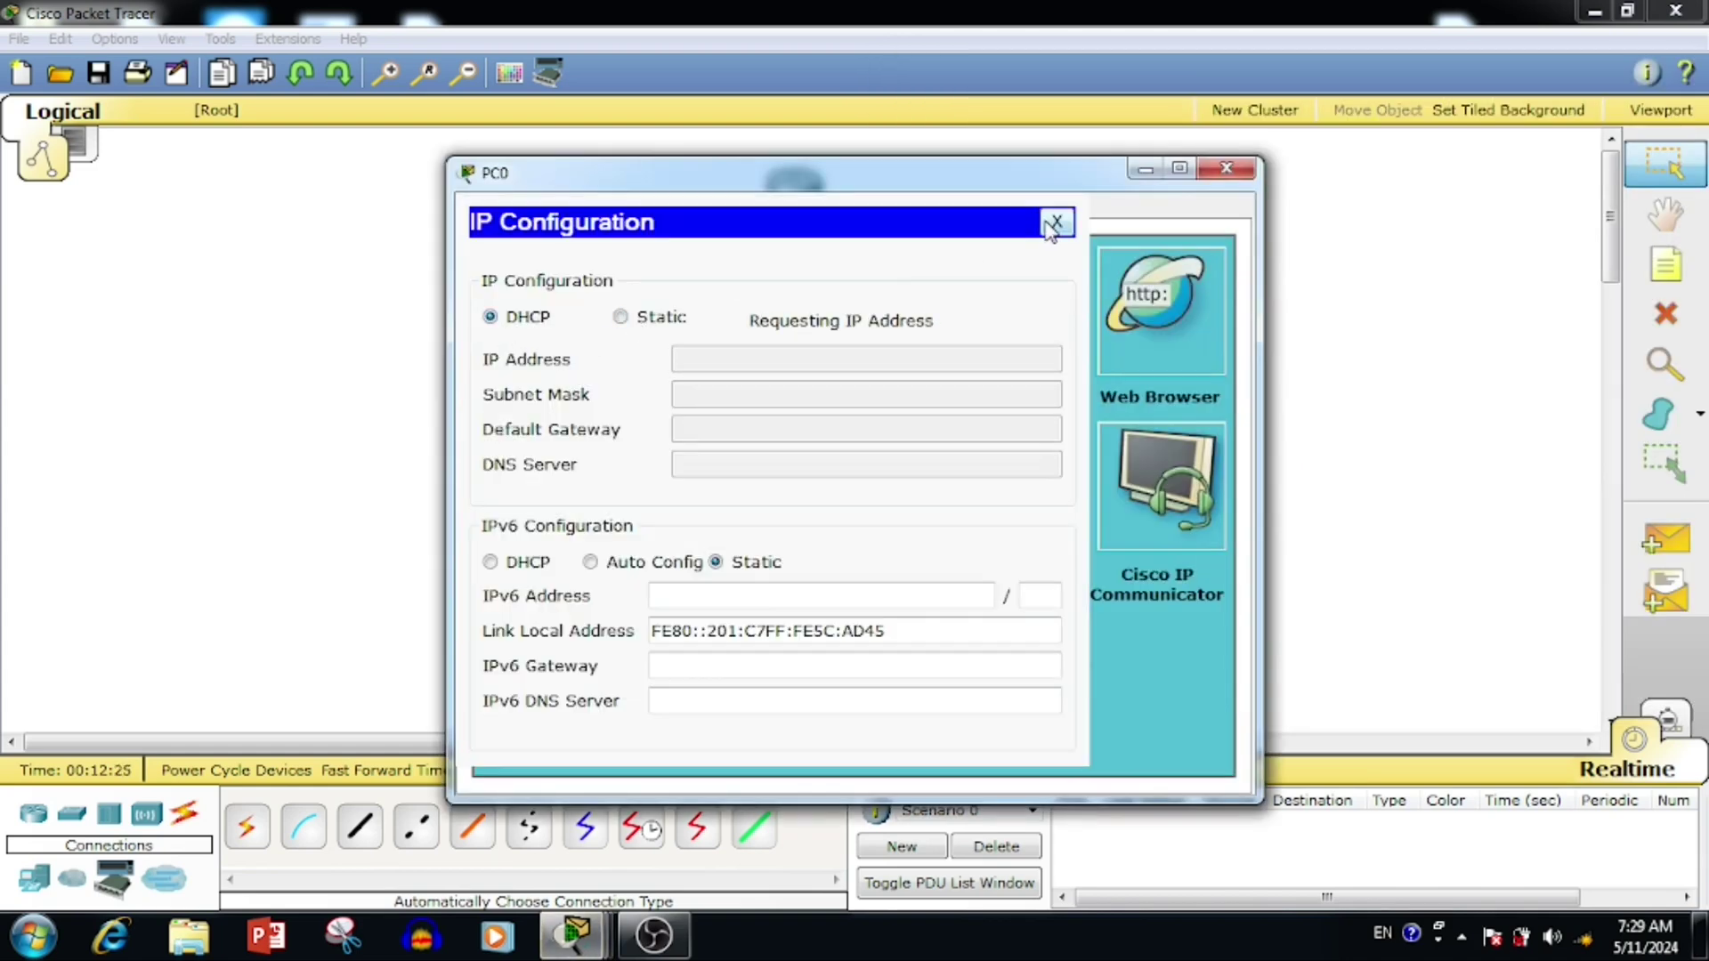
pyautogui.click(620, 318)
pyautogui.click(491, 317)
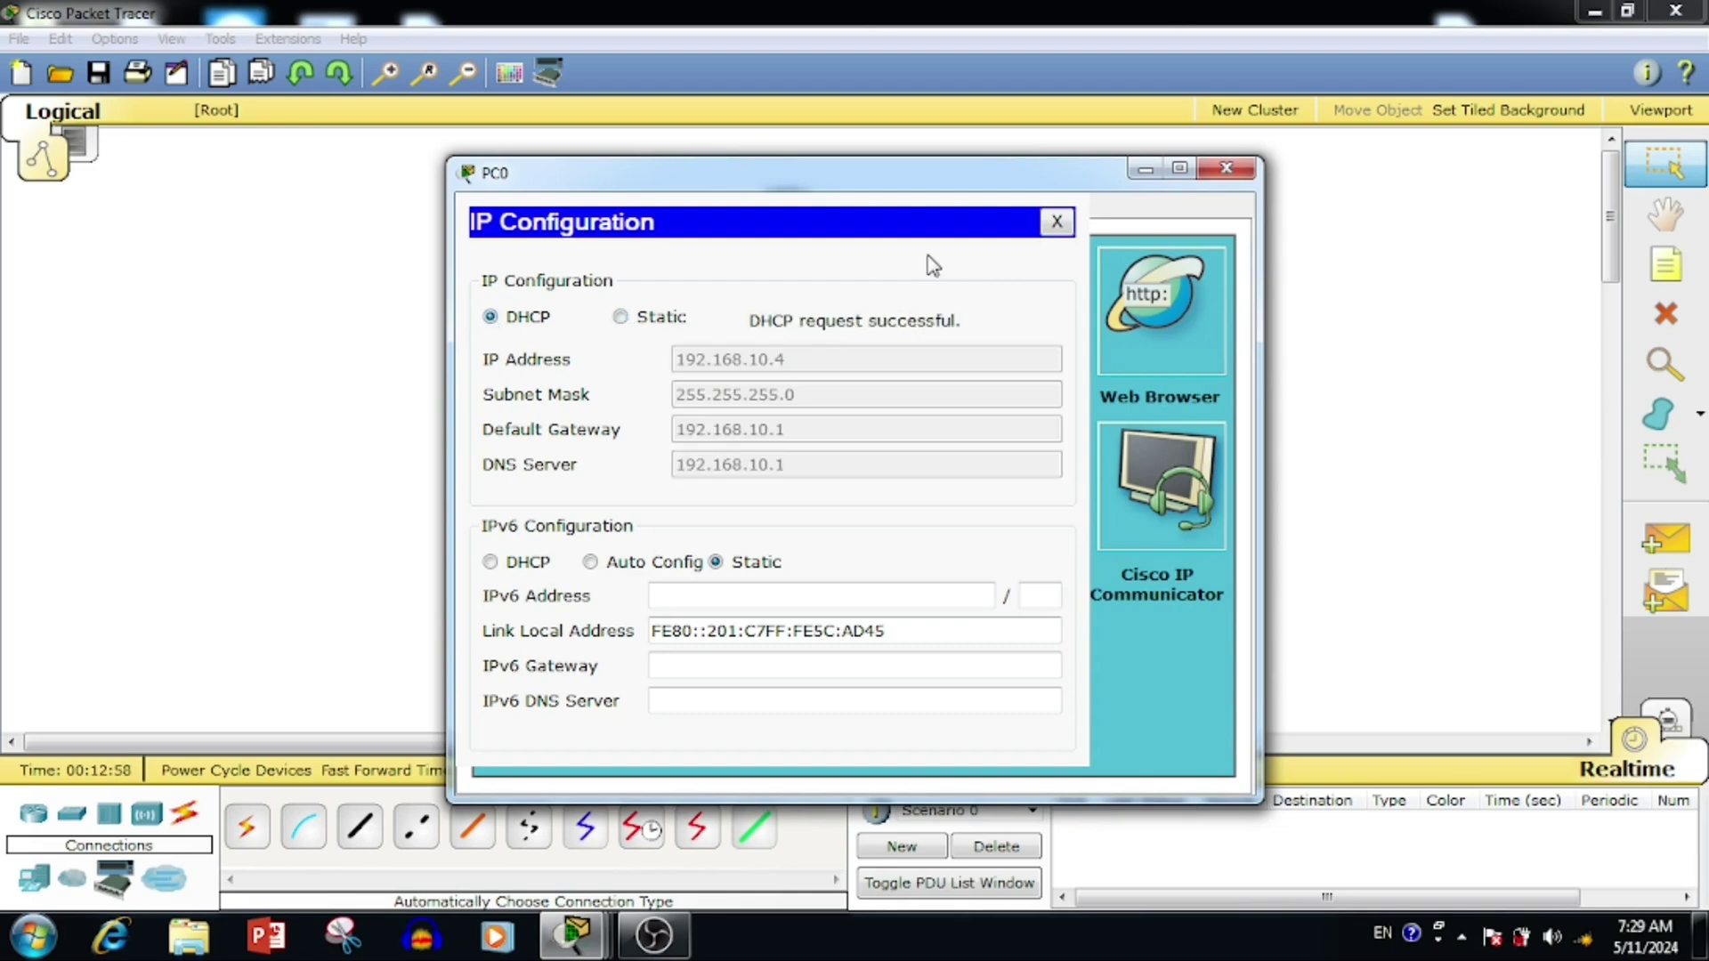
pyautogui.click(1056, 226)
pyautogui.click(1225, 168)
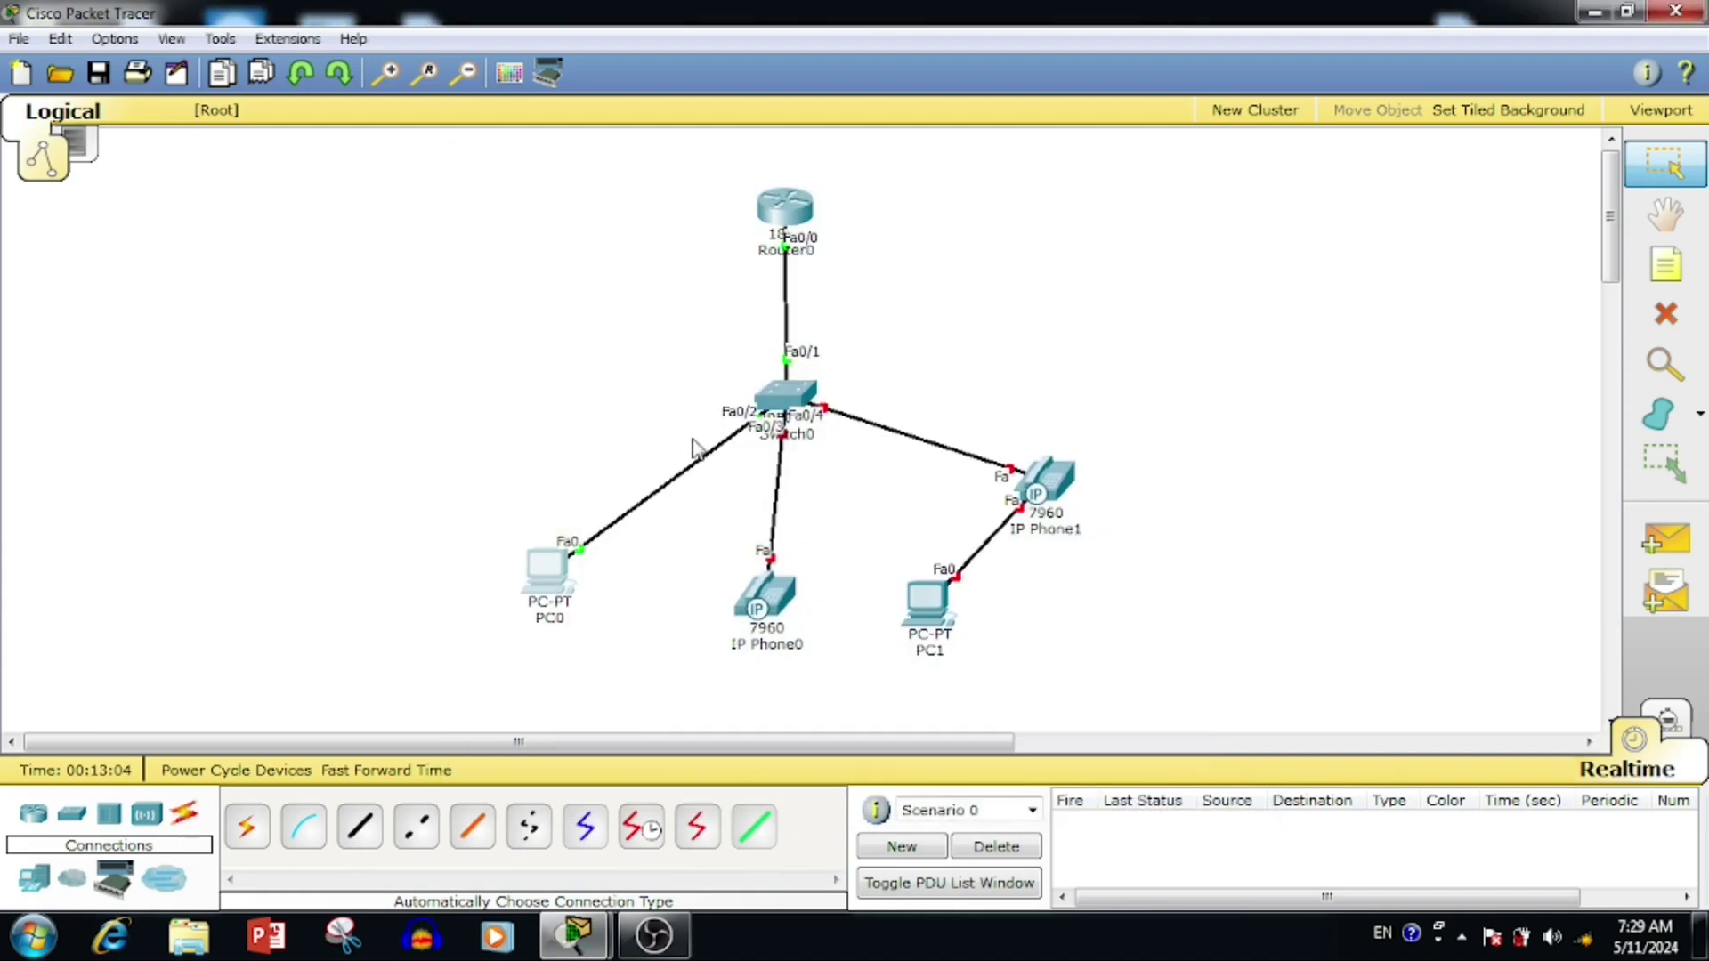
# Power on IP Phone0 by attaching the Cisco VoIP power adapter to its power socket, and close its window.
pyautogui.click(771, 599)
pyautogui.click(555, 210)
pyautogui.click(647, 207)
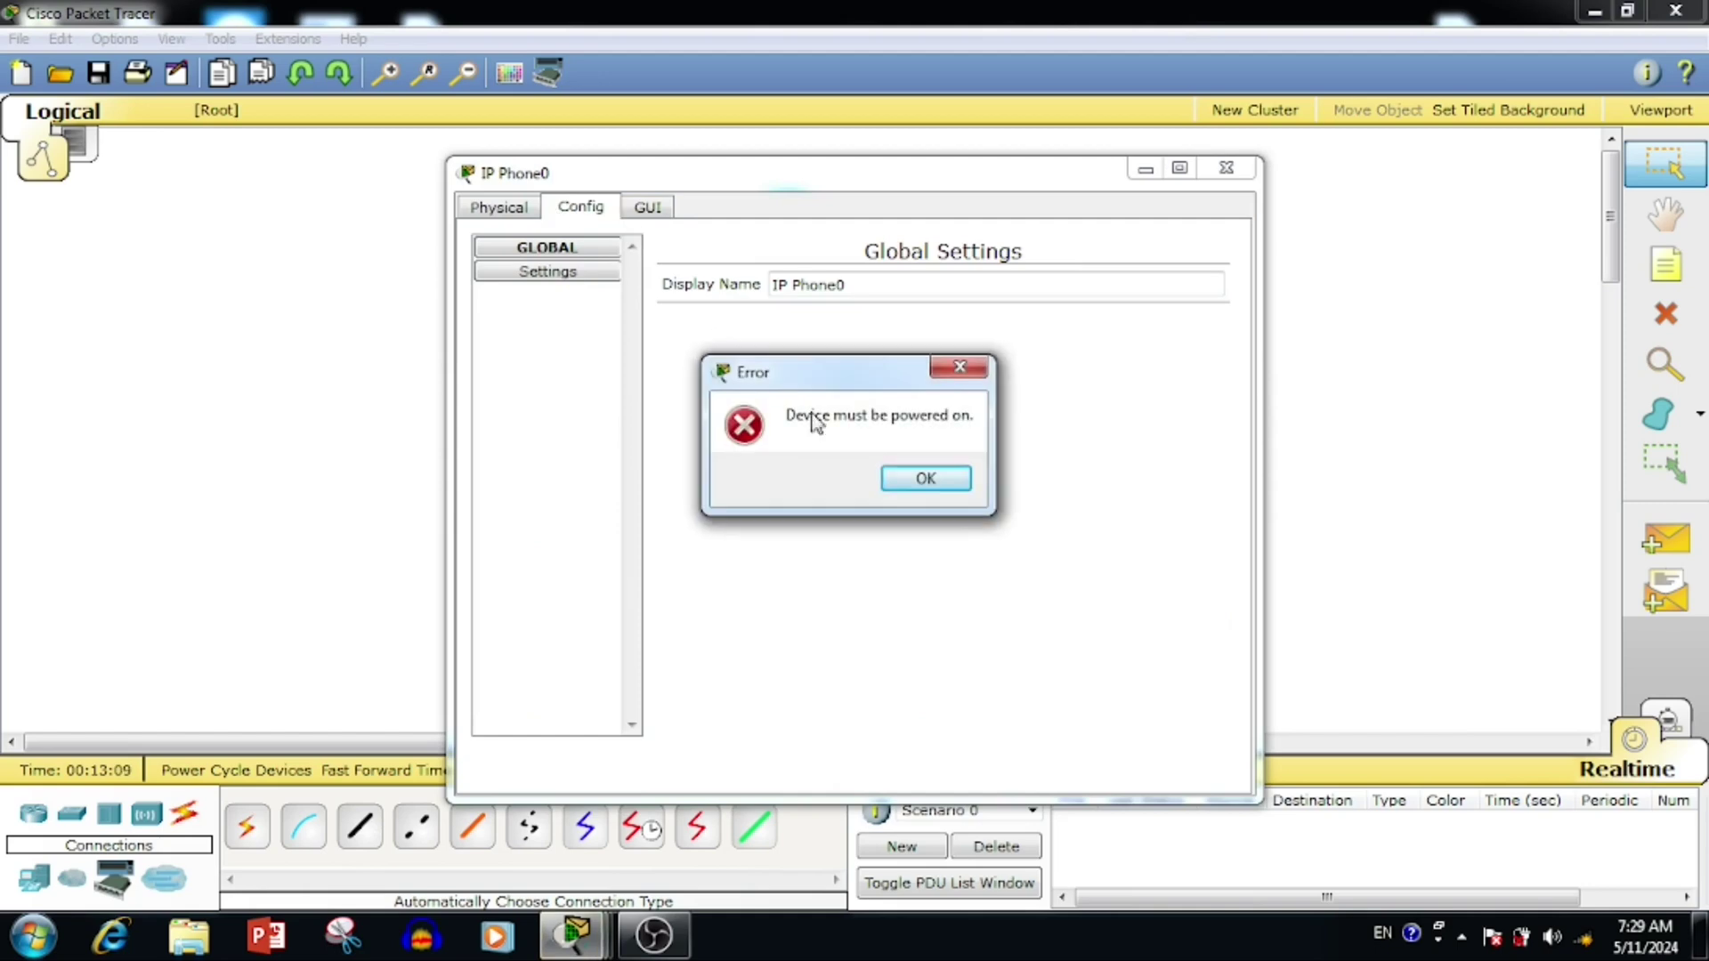
pyautogui.click(920, 478)
pyautogui.moveTo(997, 684); pyautogui.dragTo(792, 504)
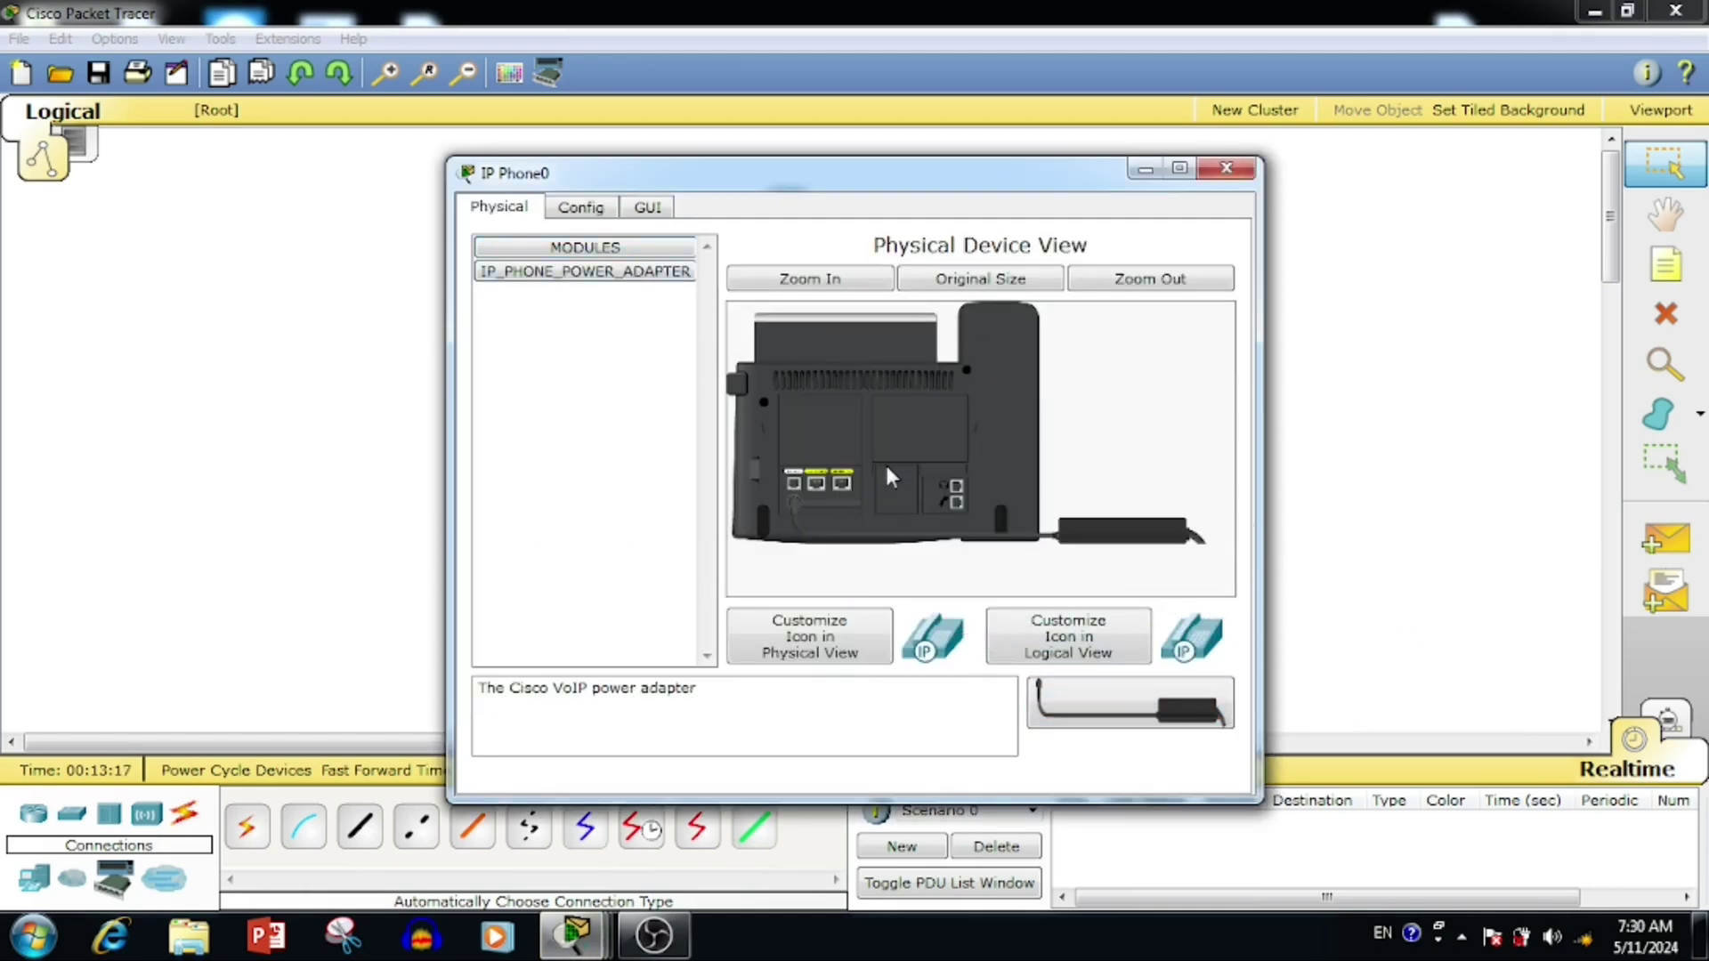
pyautogui.click(1227, 168)
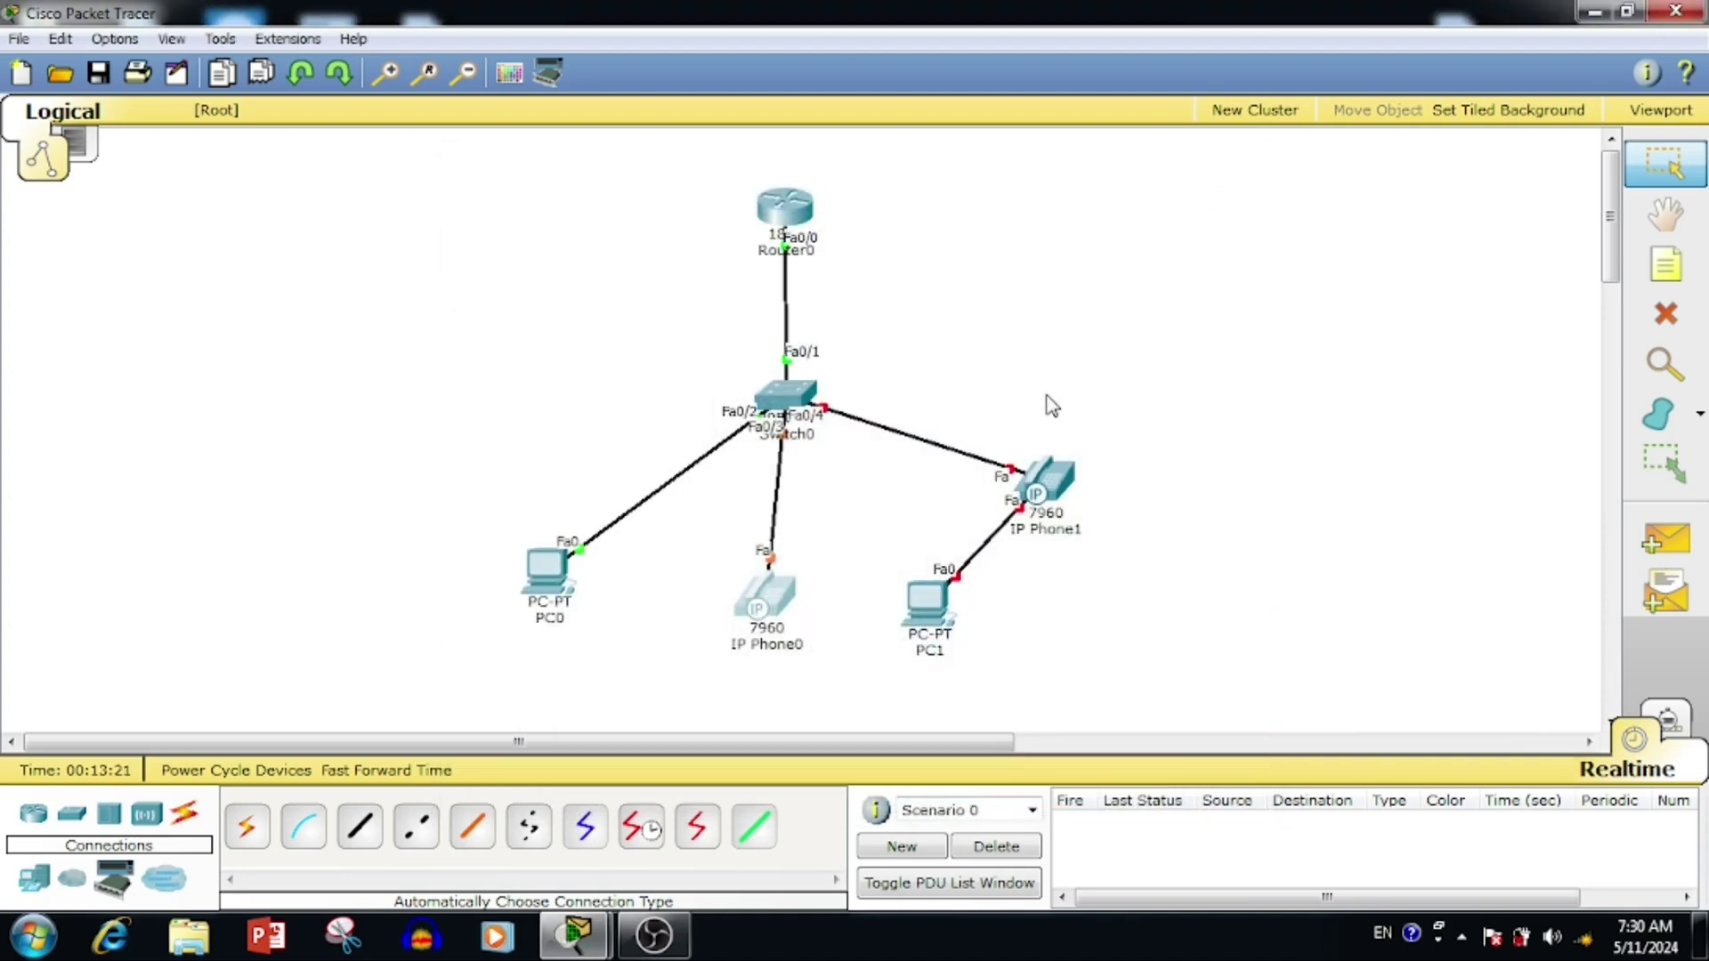
# Power on IP Phone1 by attaching the Cisco VoIP power adapter to its power socket, and close its window.
pyautogui.click(1047, 468)
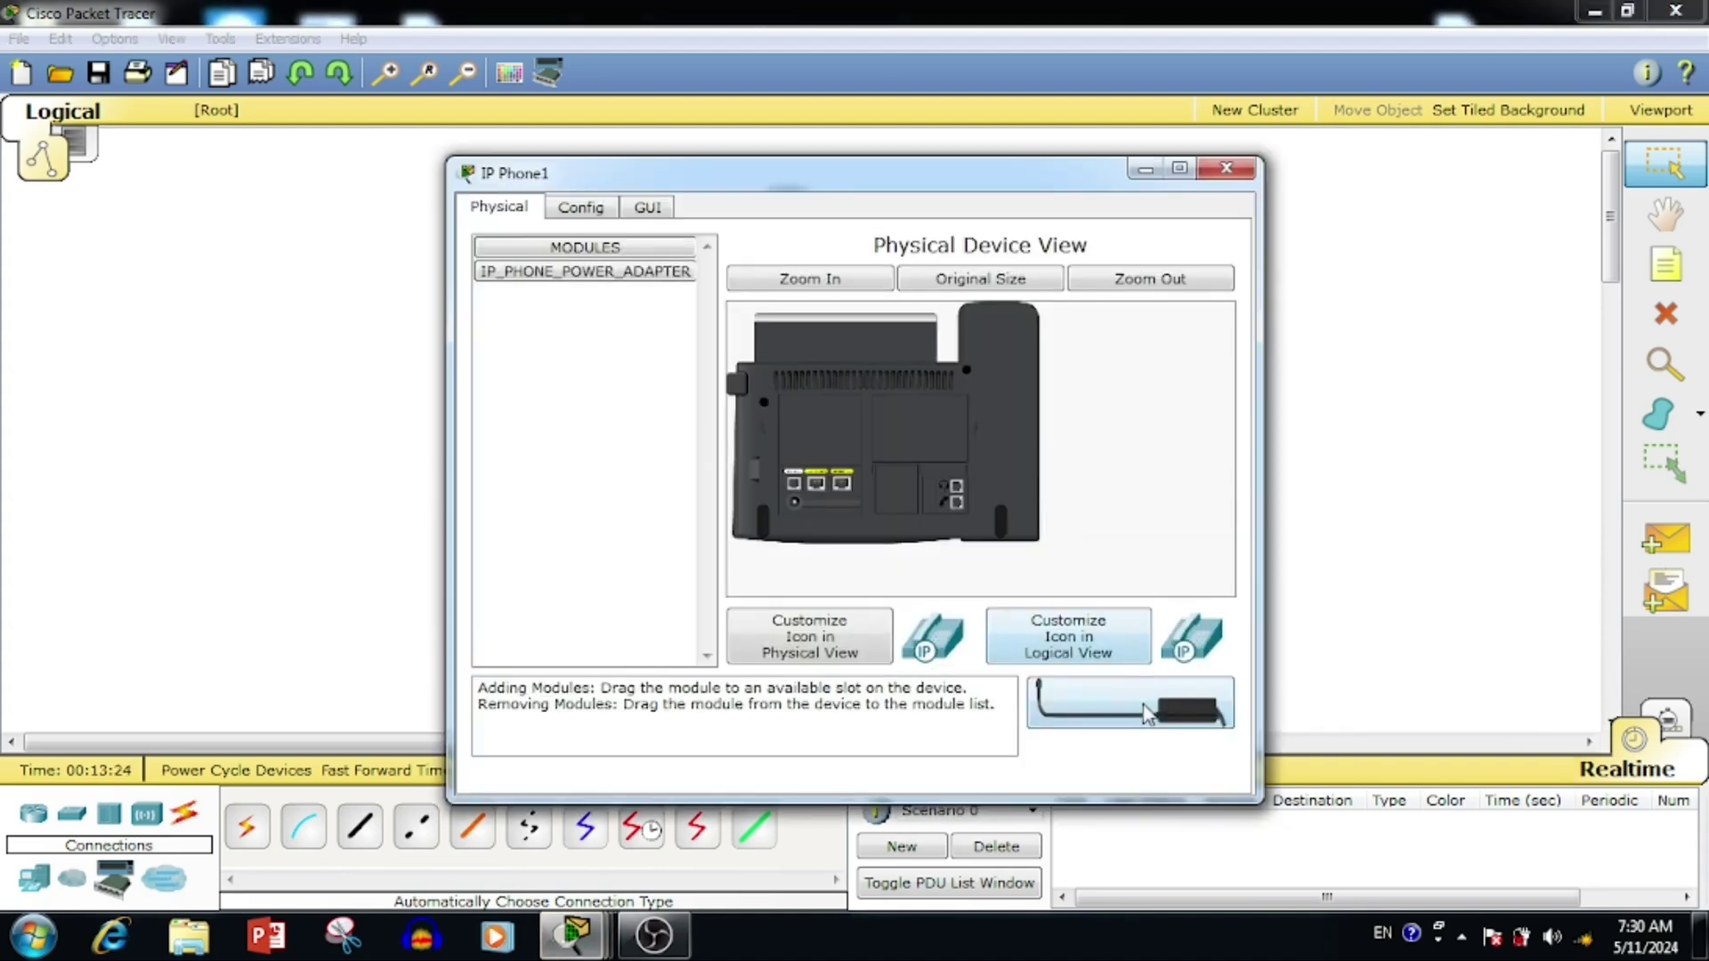
pyautogui.moveTo(1144, 707); pyautogui.dragTo(785, 495)
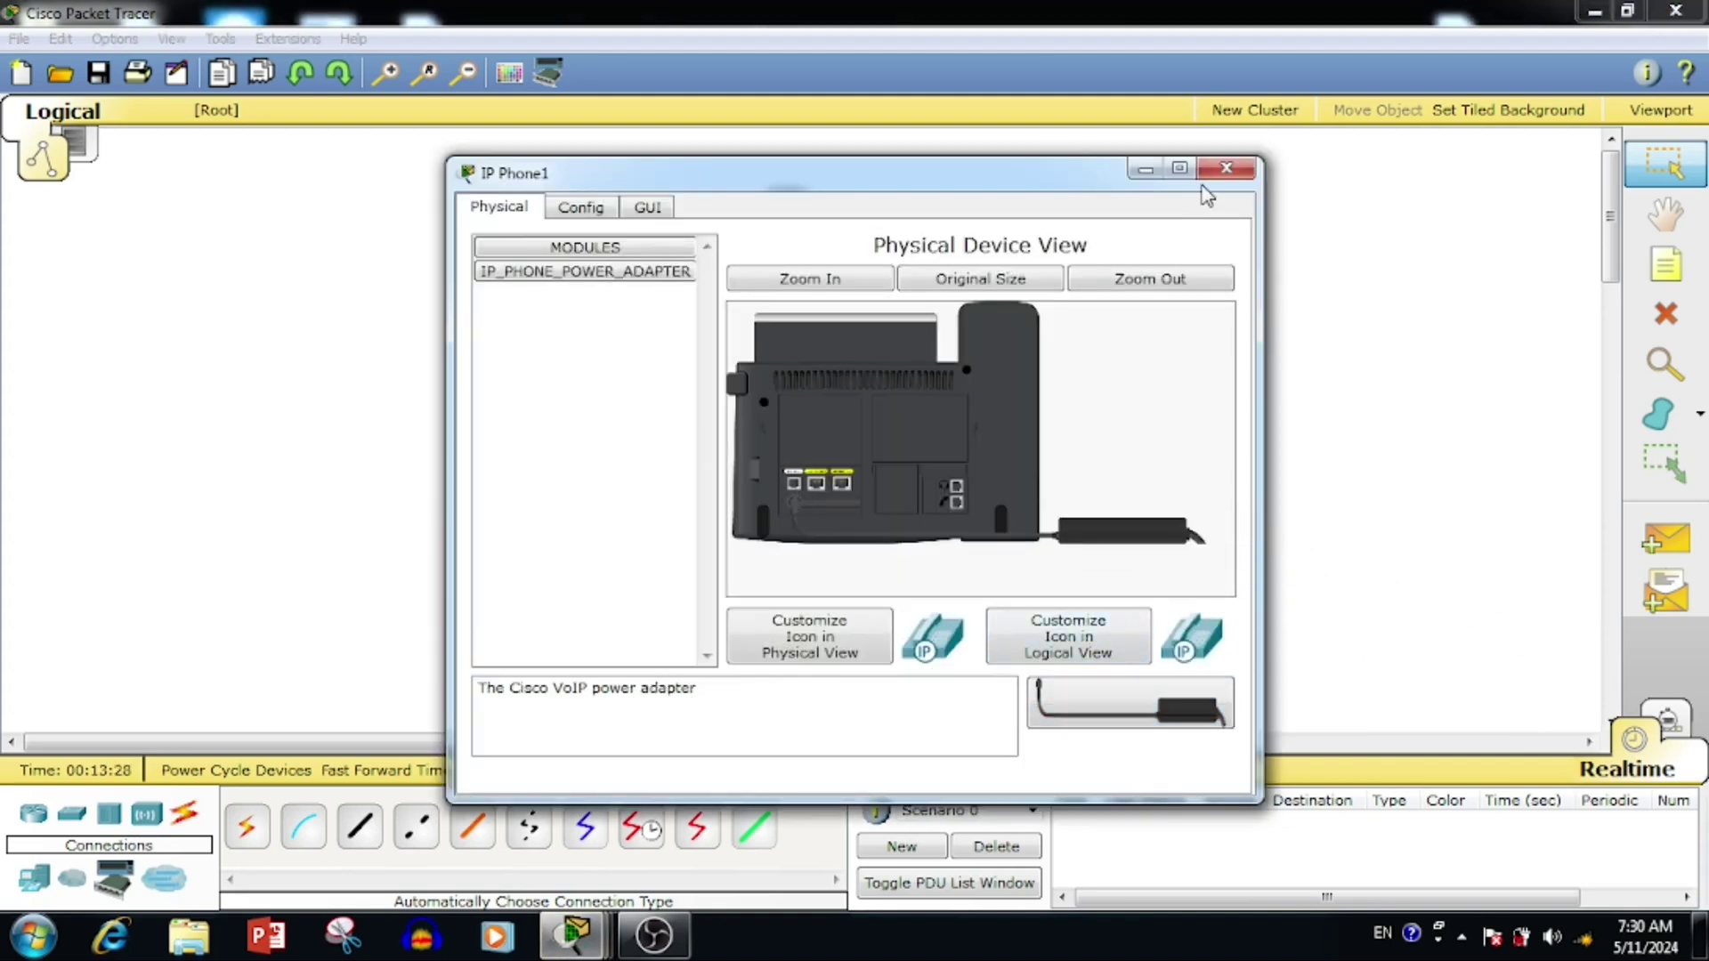
pyautogui.click(1225, 169)
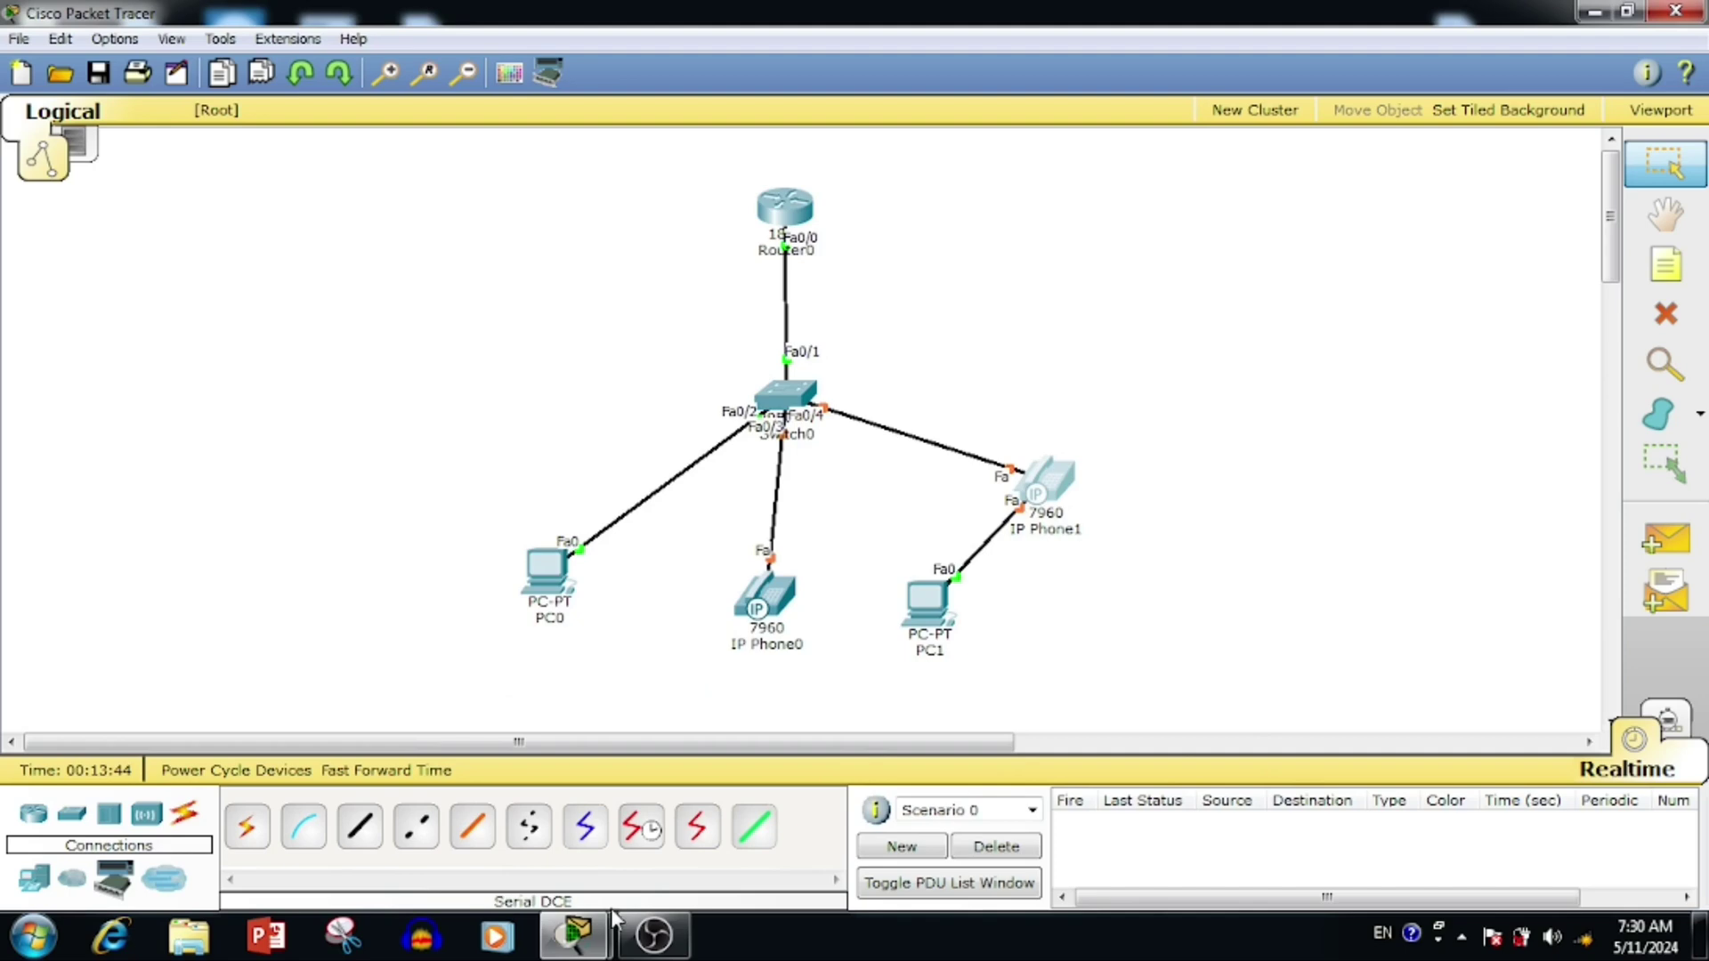
# Return to Switch0's command line and enter interface configuration for FastEthernet 0/3.
pyautogui.moveTo(611, 908)
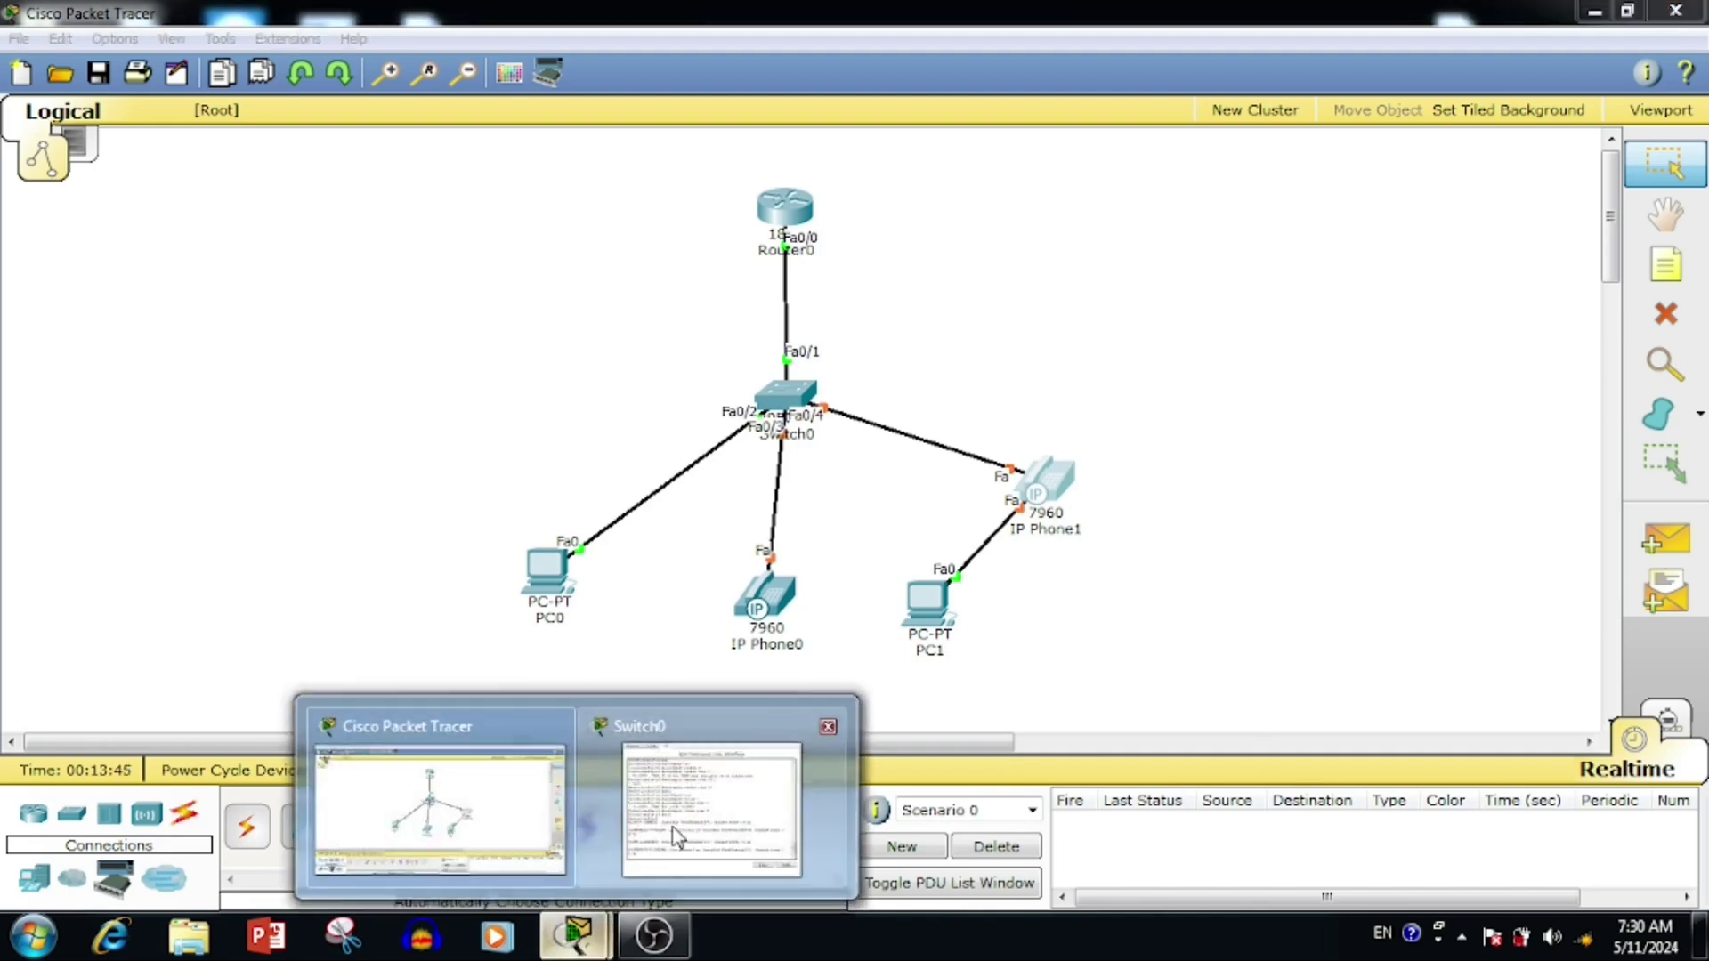
pyautogui.click(690, 801)
pyautogui.write('int')
pyautogui.press('Tab')
pyautogui.write('f')
pyautogui.press('Tab')
pyautogui.write('0/3')
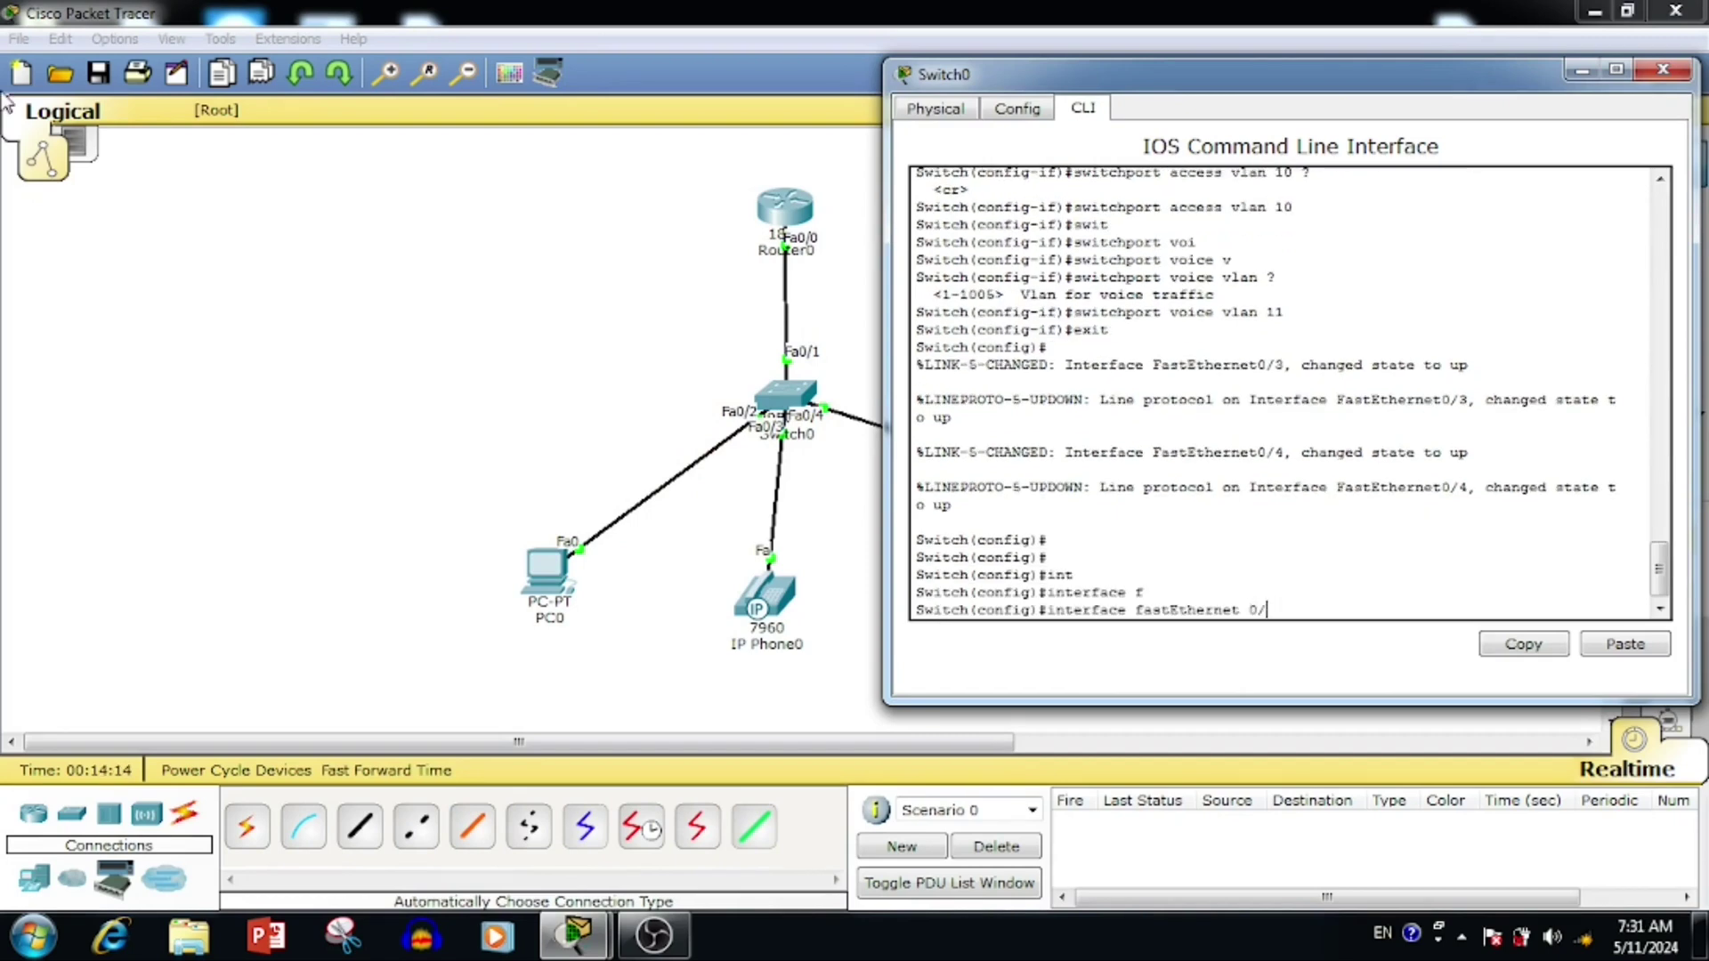
pyautogui.press('Return')
# Assign access VLAN 10 to the FastEthernet 0/3 port with switchport access vlan 10.
pyautogui.write('sw')
pyautogui.press('Tab')
pyautogui.write('acc')
pyautogui.press('Tab')
pyautogui.write('v')
pyautogui.press('Tab')
pyautogui.write('10')
pyautogui.press('Return')
# Assign voice VLAN 11 to FastEthernet 0/3 with switchport voice vlan 11, then exit interface configuration.
pyautogui.write('swi')
pyautogui.press('Tab')
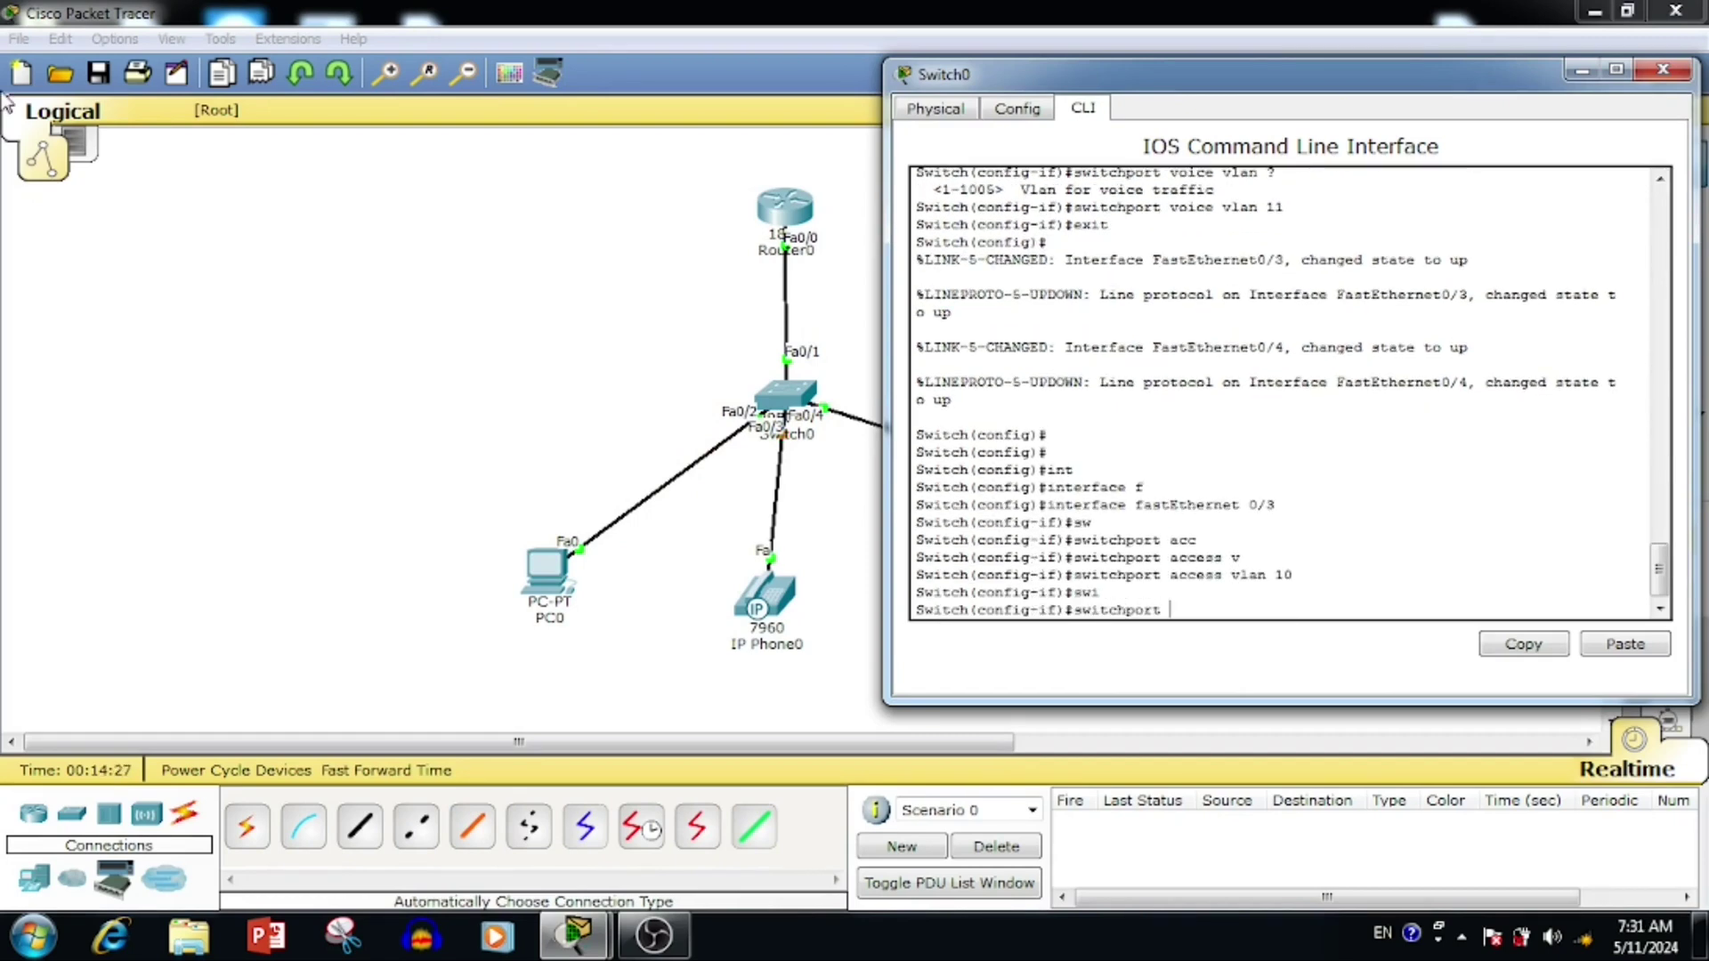
pyautogui.write('voice vlan 11')
pyautogui.press('Return')
pyautogui.write('exit')
pyautogui.press('Return')
# Enter interface configuration for FastEthernet 0/4 and assign it access VLAN 10 with switchport access vlan 10.
pyautogui.press('Up')
pyautogui.press('Up')
pyautogui.press('Up')
pyautogui.press('Up')
pyautogui.press('BackSpace')
pyautogui.write('4')
pyautogui.press('Return')
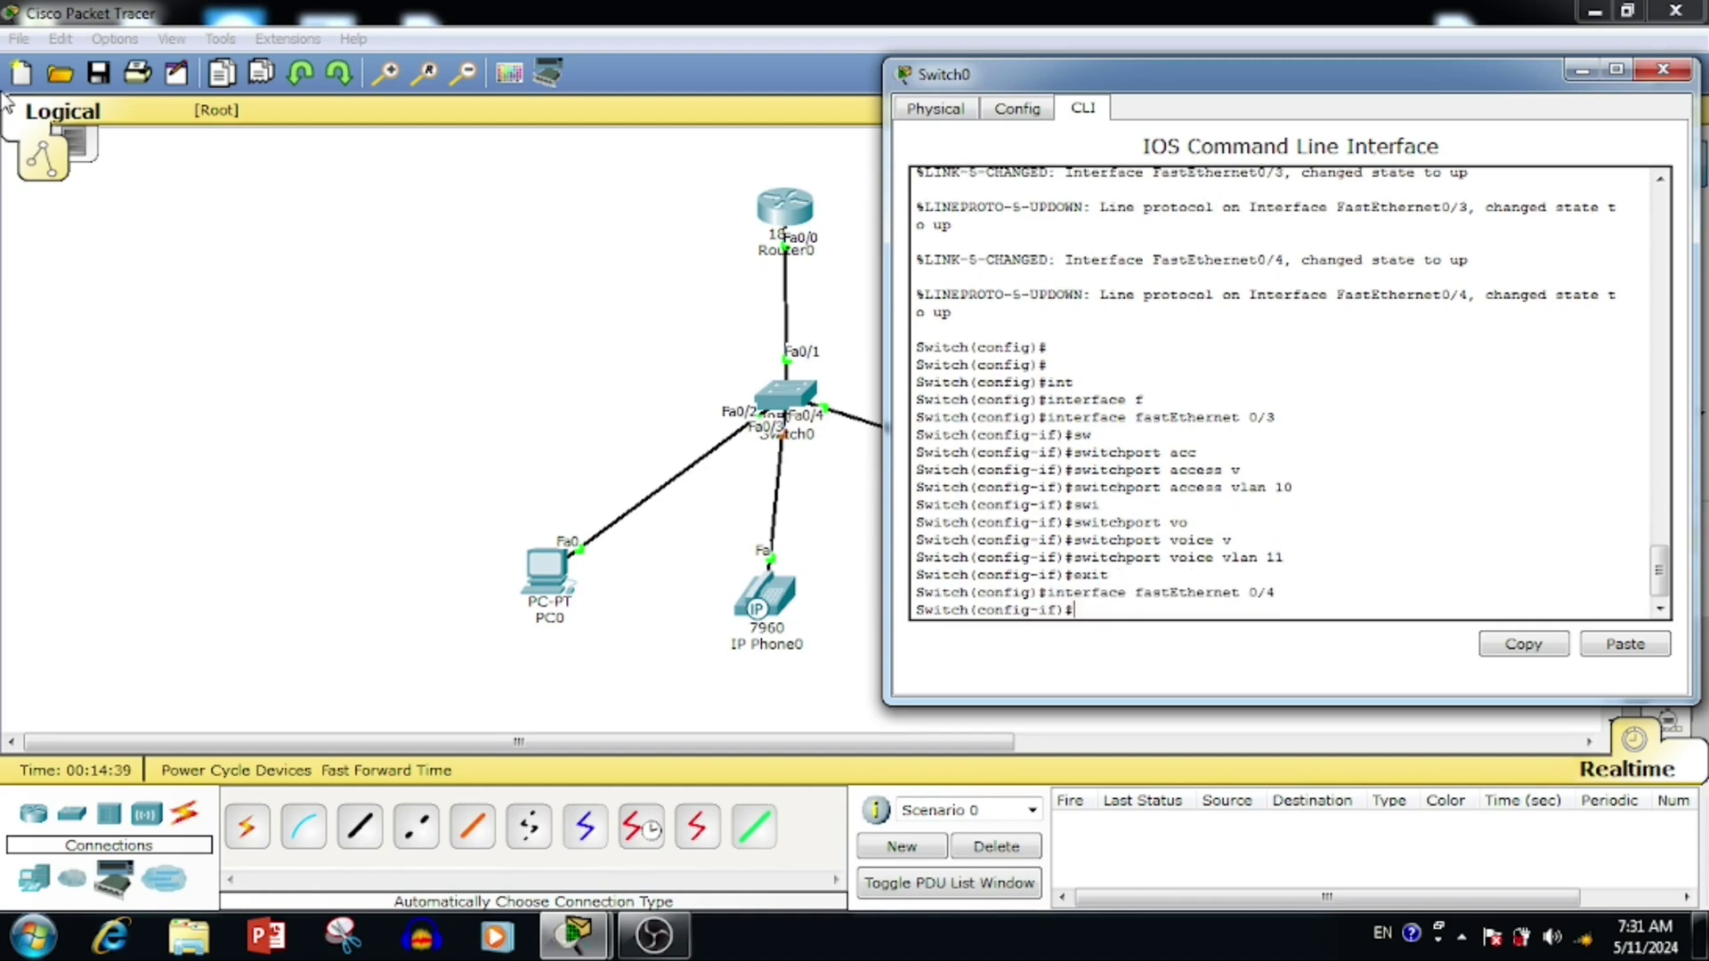
pyautogui.write('sw\tacc\tv\t10')
pyautogui.press('Return')
# Assign voice VLAN 11 to FastEthernet 0/4 with switchport voice vlan 11, then exit interface configuration.
pyautogui.write('sw\tv\tvlan 11')
pyautogui.press('Return')
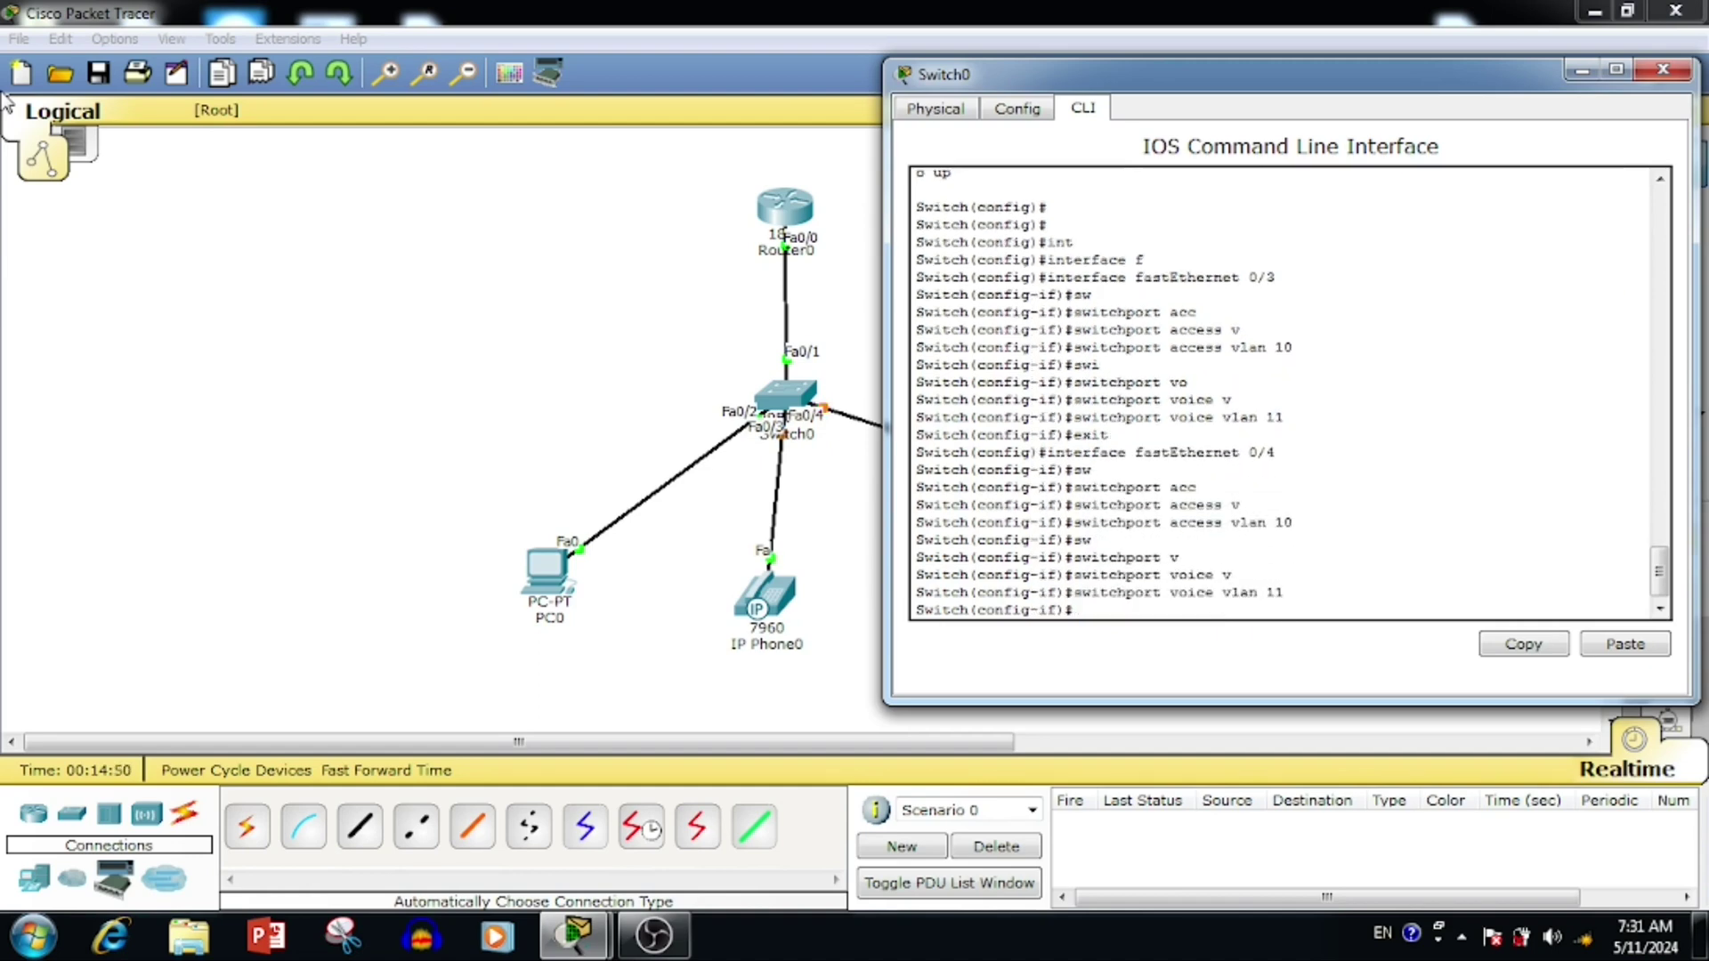
pyautogui.write('exit')
pyautogui.press('Return')
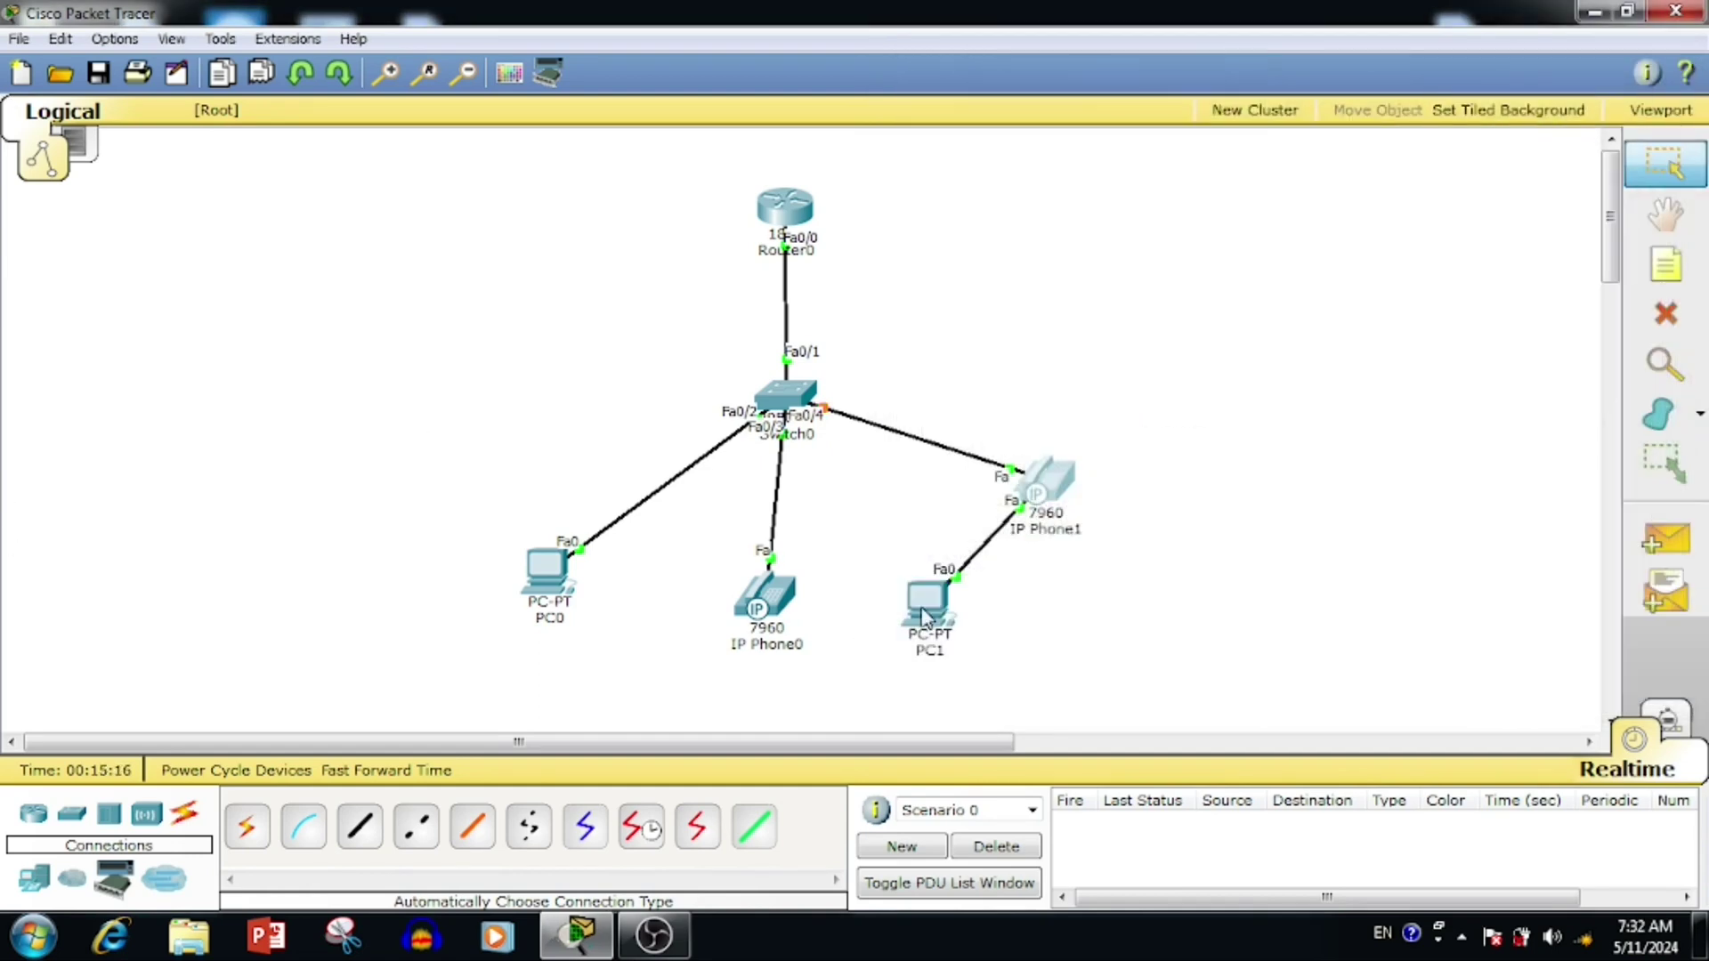
# Set PC1's IP configuration to DHCP and close the PC1 window.
pyautogui.click(925, 616)
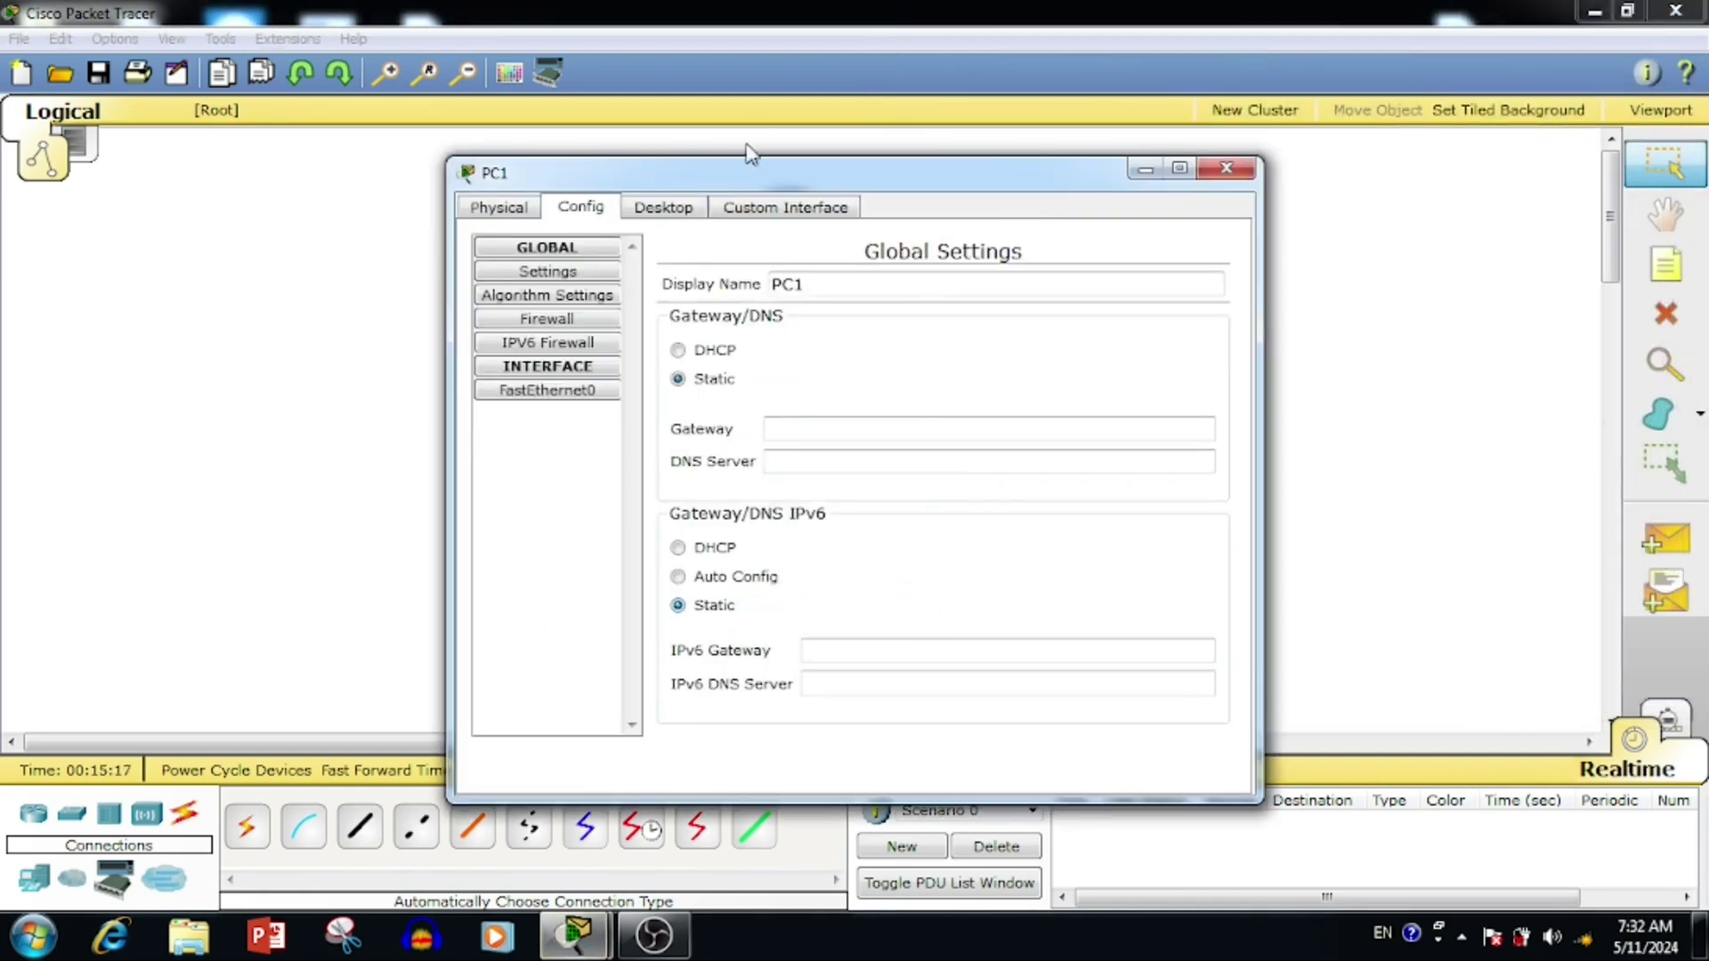
pyautogui.click(664, 216)
pyautogui.click(588, 322)
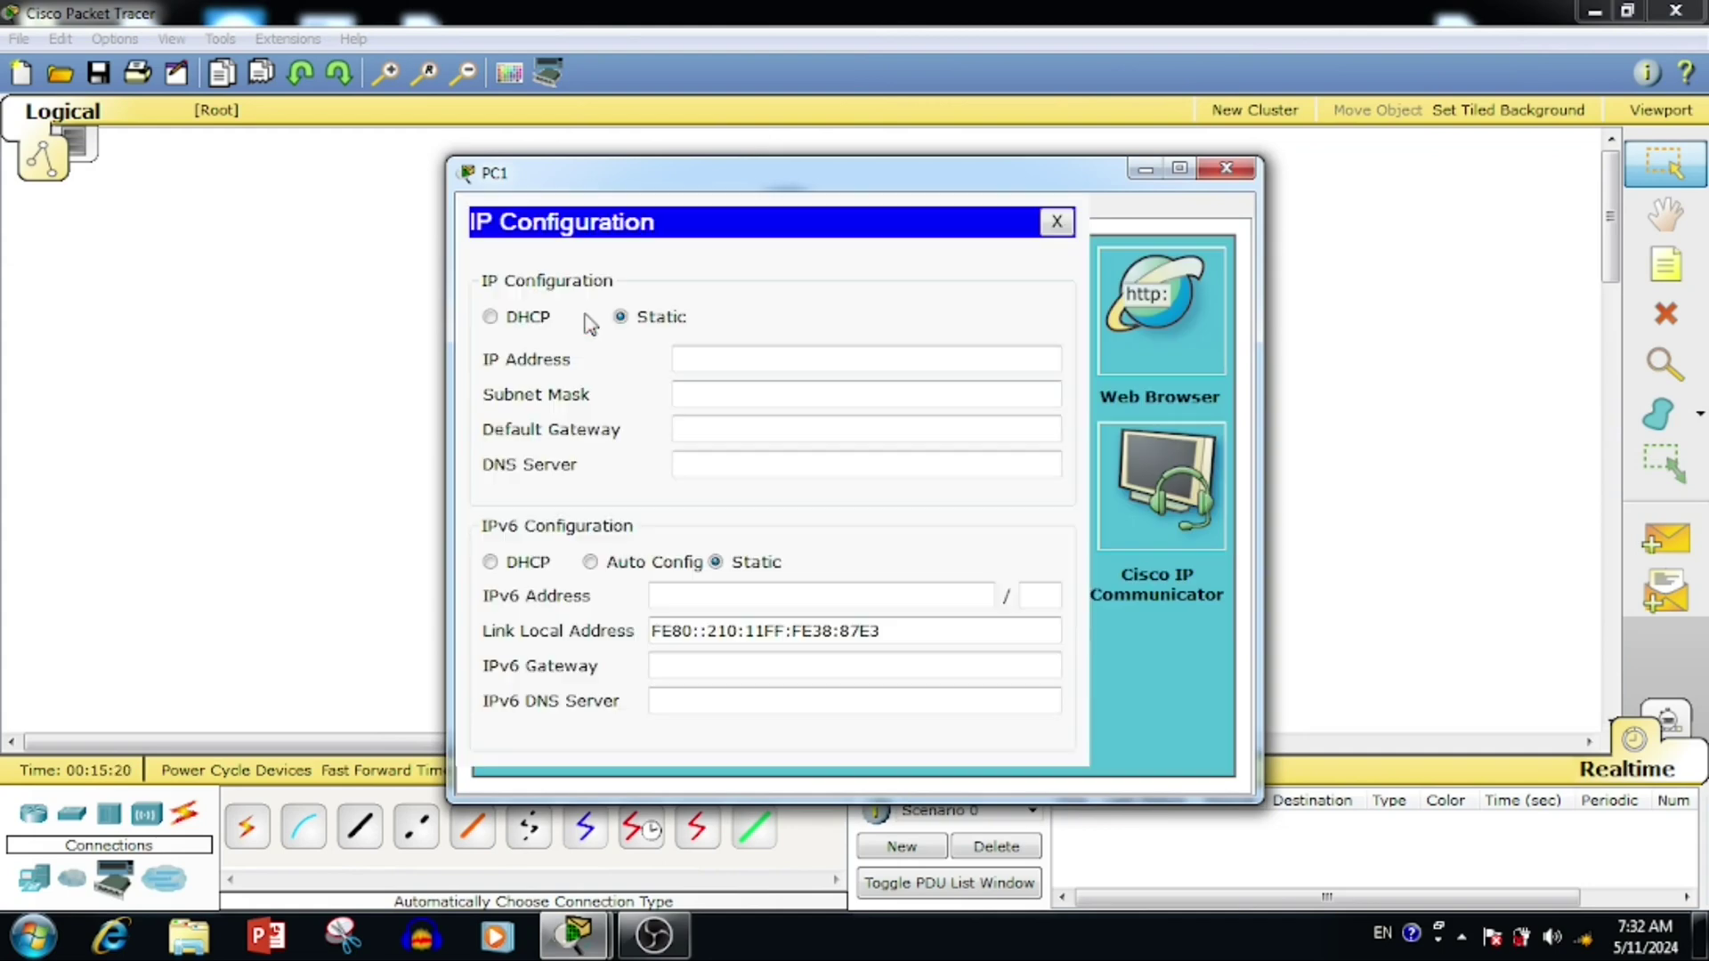
pyautogui.click(517, 321)
pyautogui.click(1058, 224)
pyautogui.click(1246, 171)
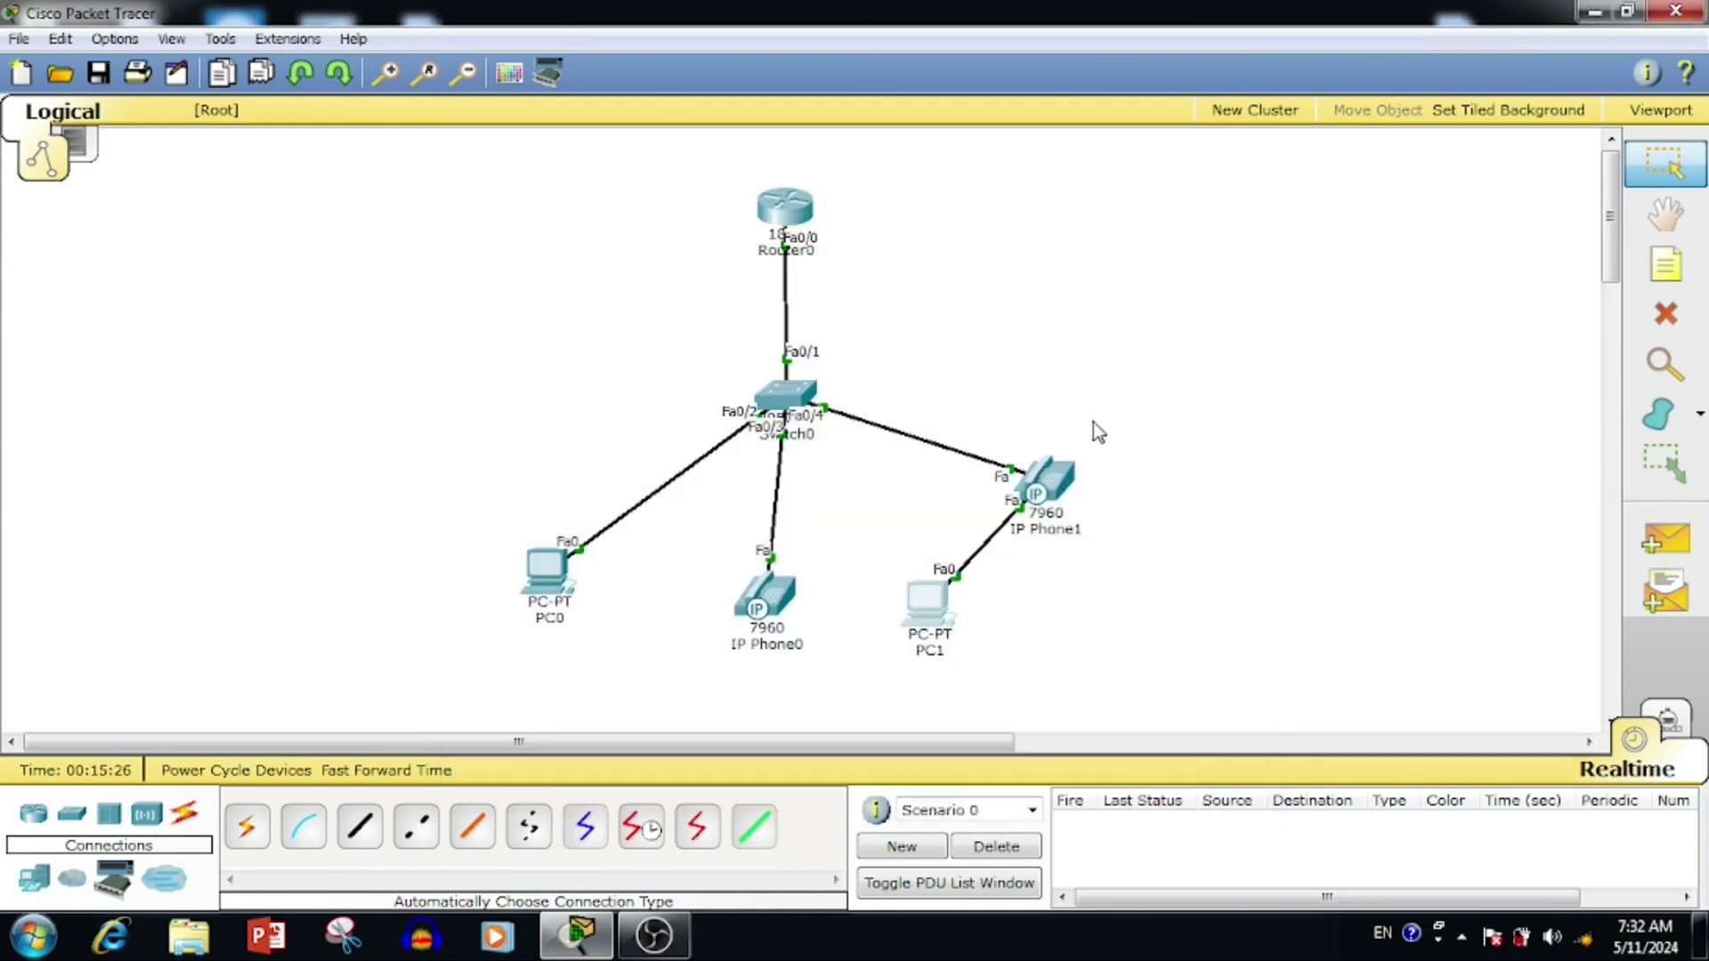
# Reopen PC1's IP configuration, switch to Static and back to DHCP to request the address again, and close the window.
pyautogui.click(926, 602)
pyautogui.click(575, 334)
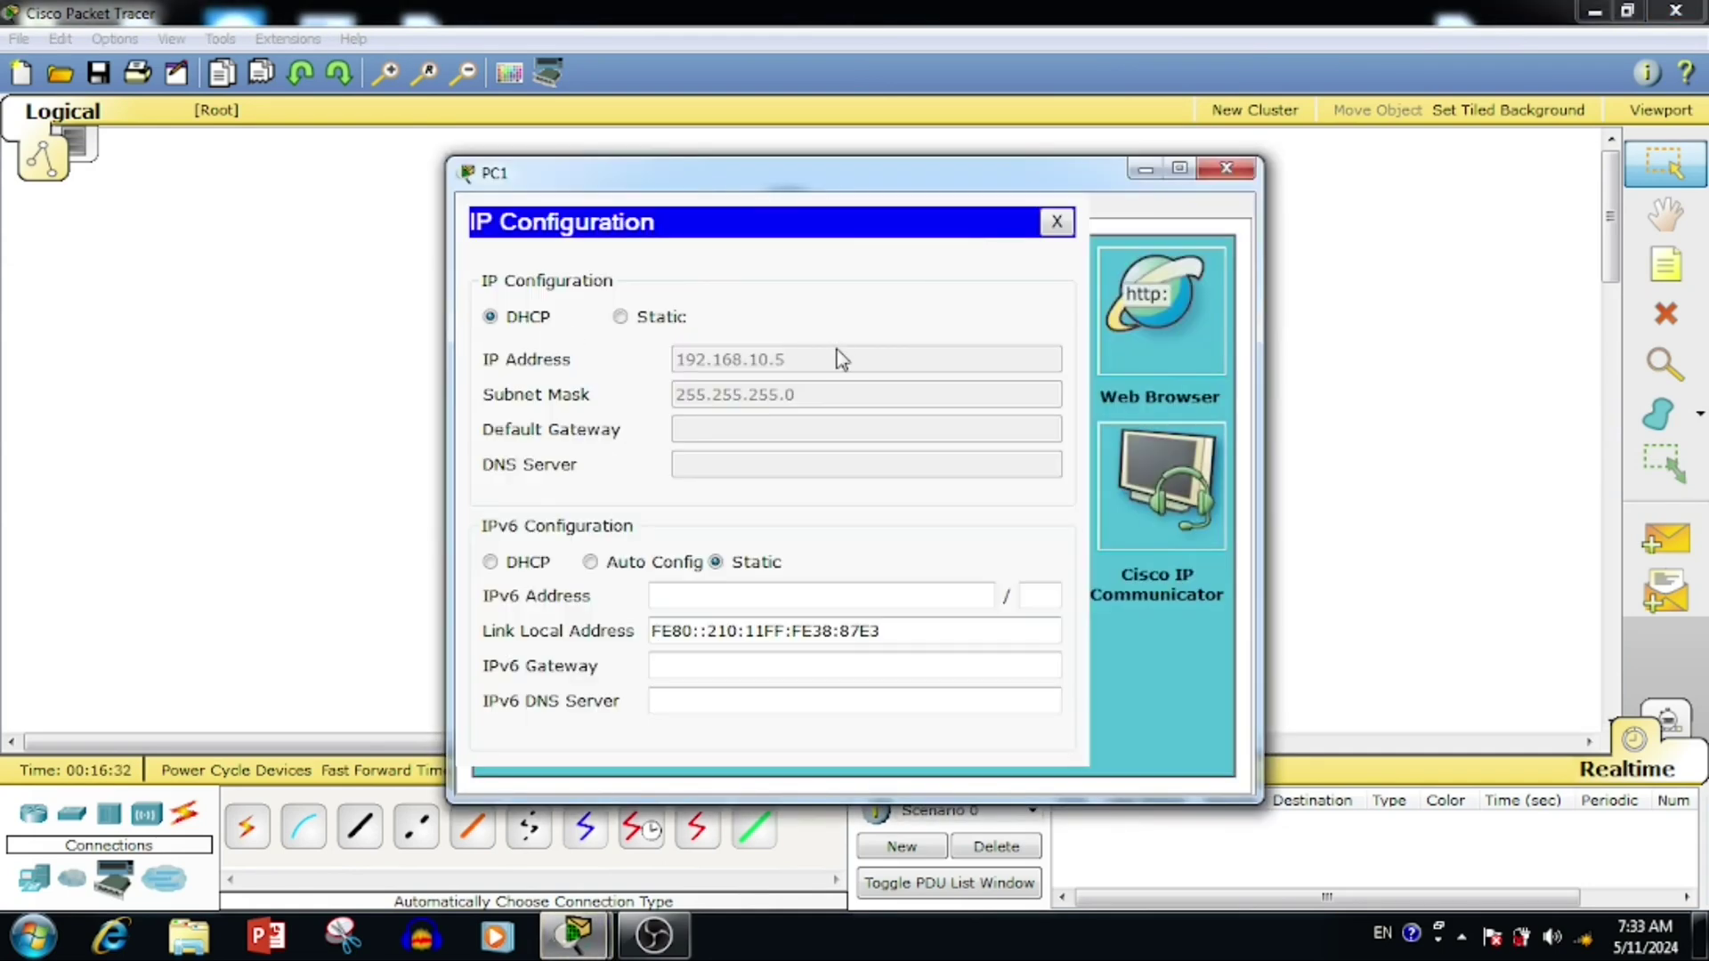
pyautogui.click(620, 318)
pyautogui.click(517, 320)
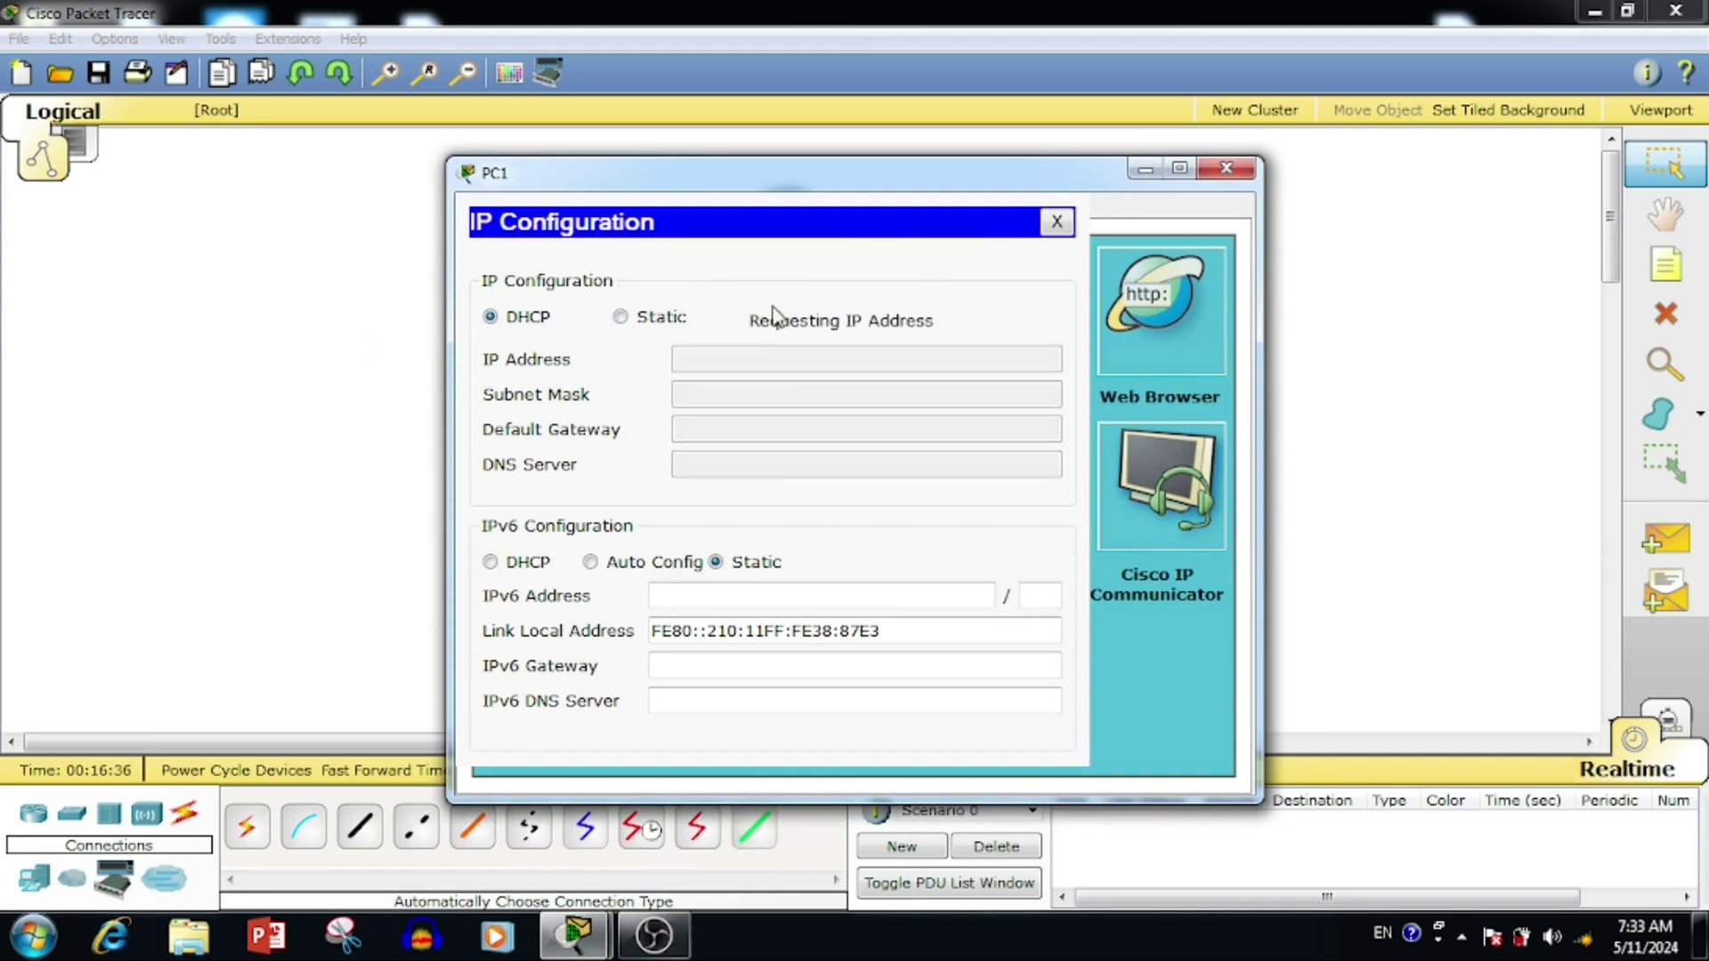
pyautogui.click(1056, 222)
pyautogui.click(1233, 167)
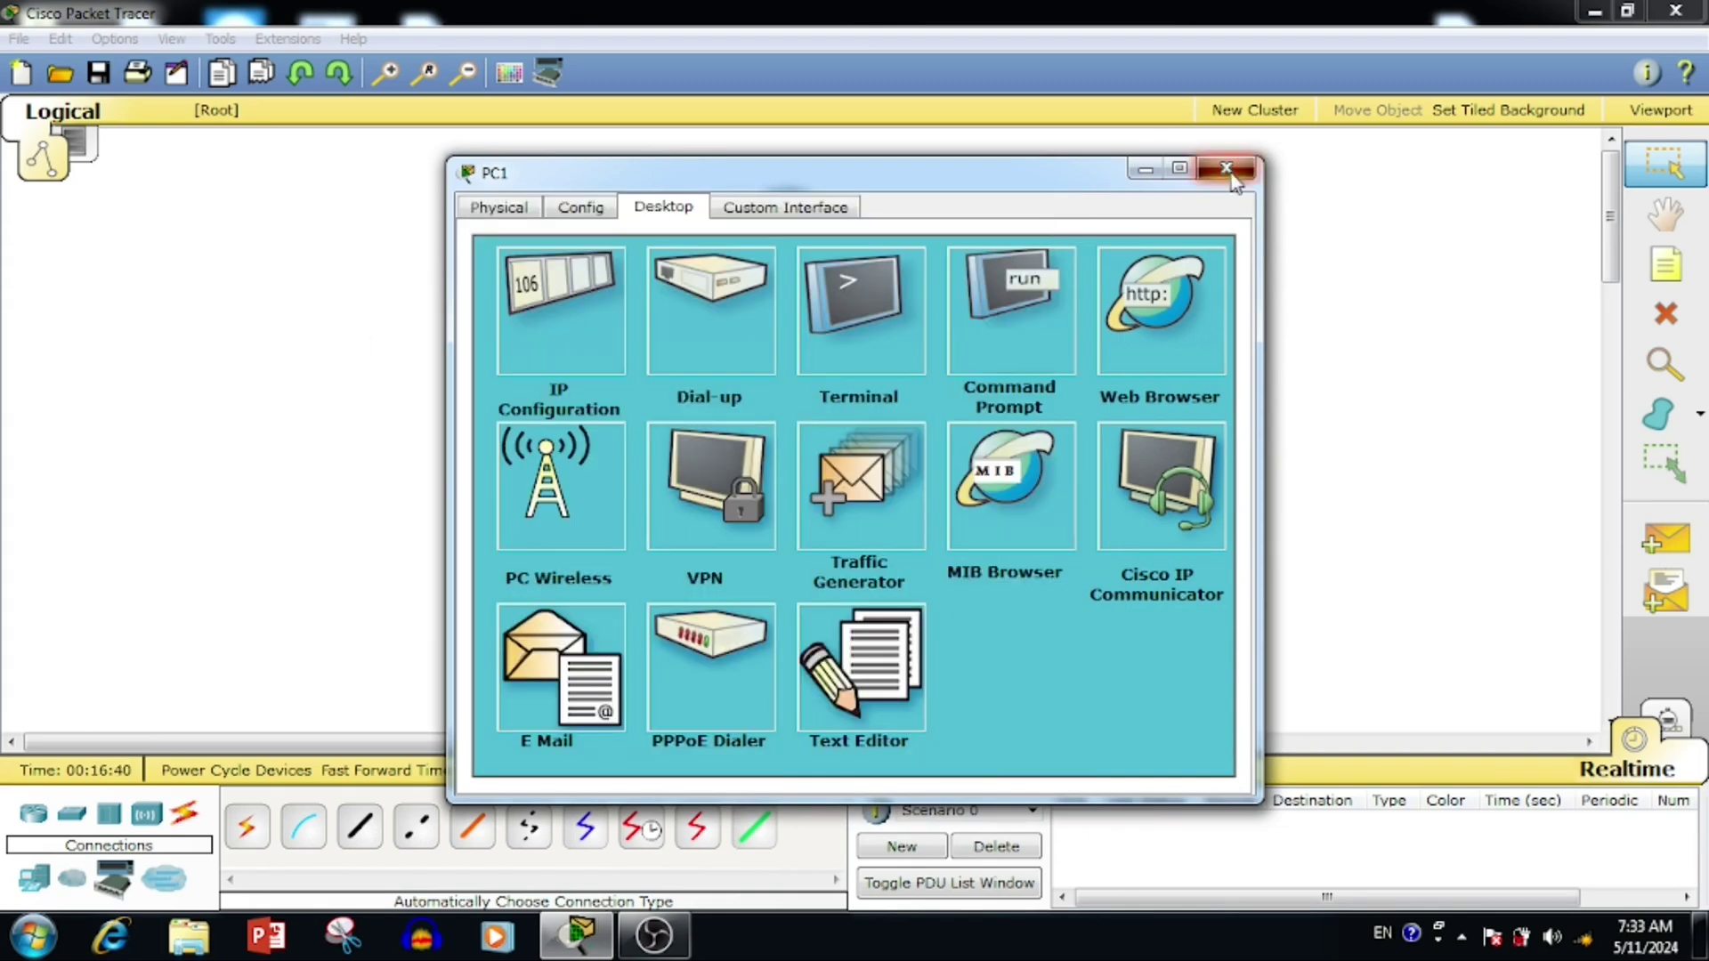
# Check the display of IP Phone0 and close its window.
pyautogui.click(791, 591)
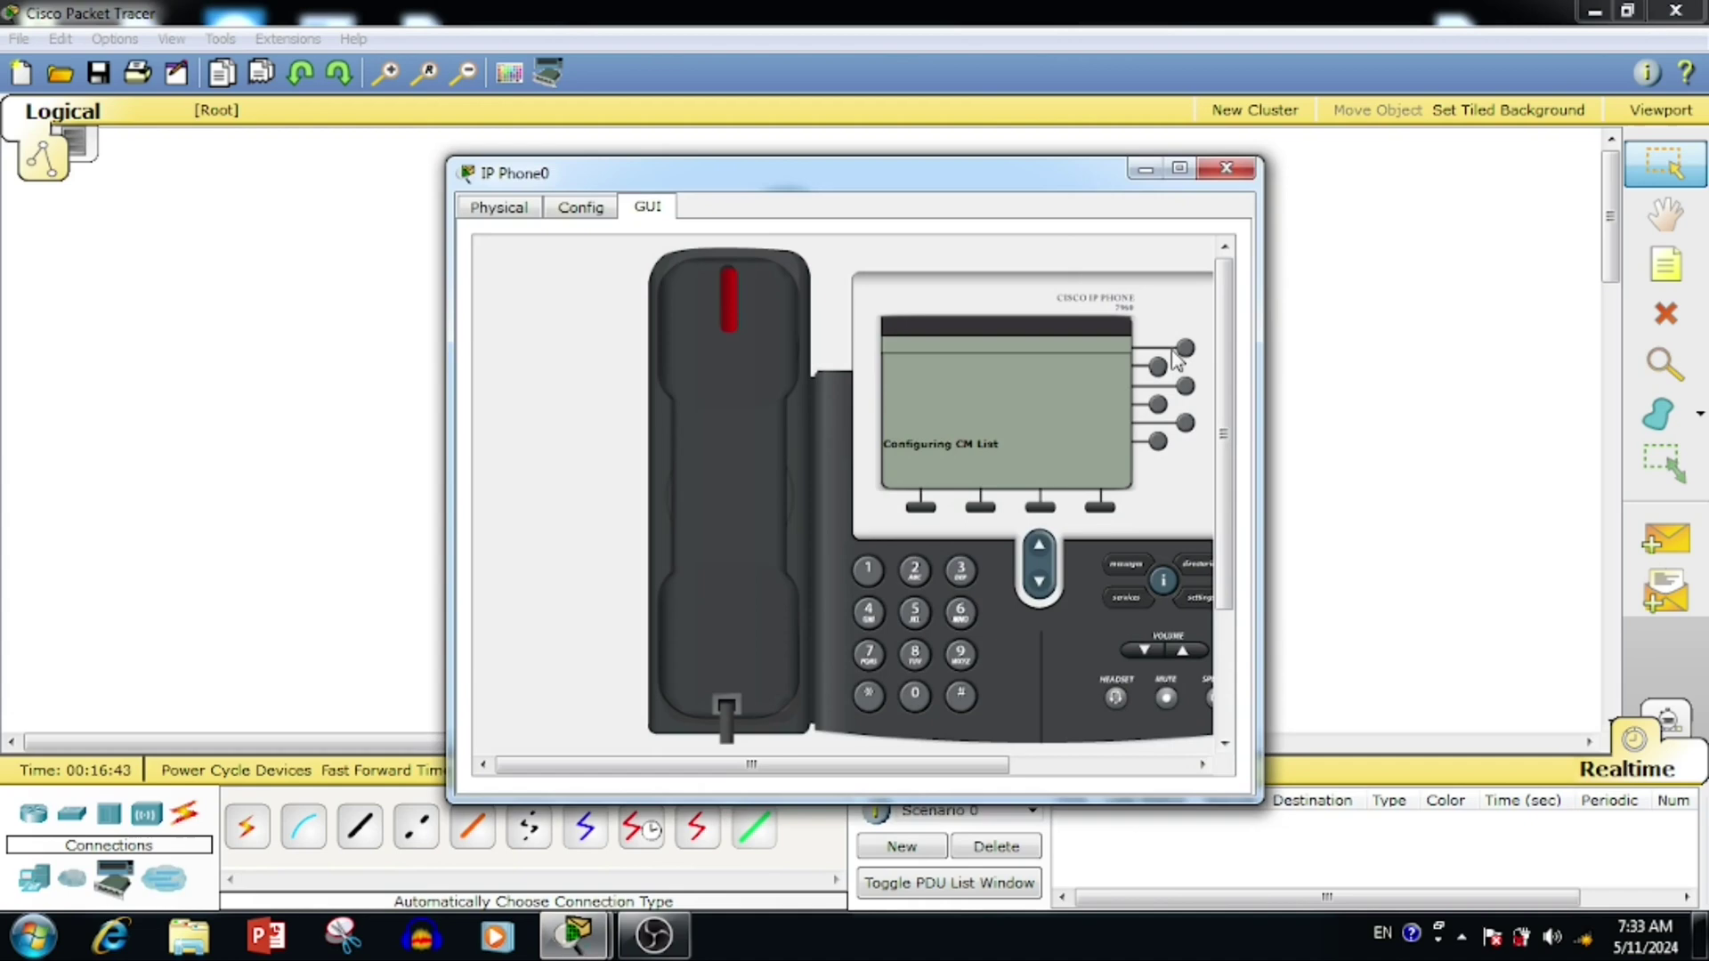
pyautogui.click(1224, 168)
pyautogui.moveTo(960, 464)
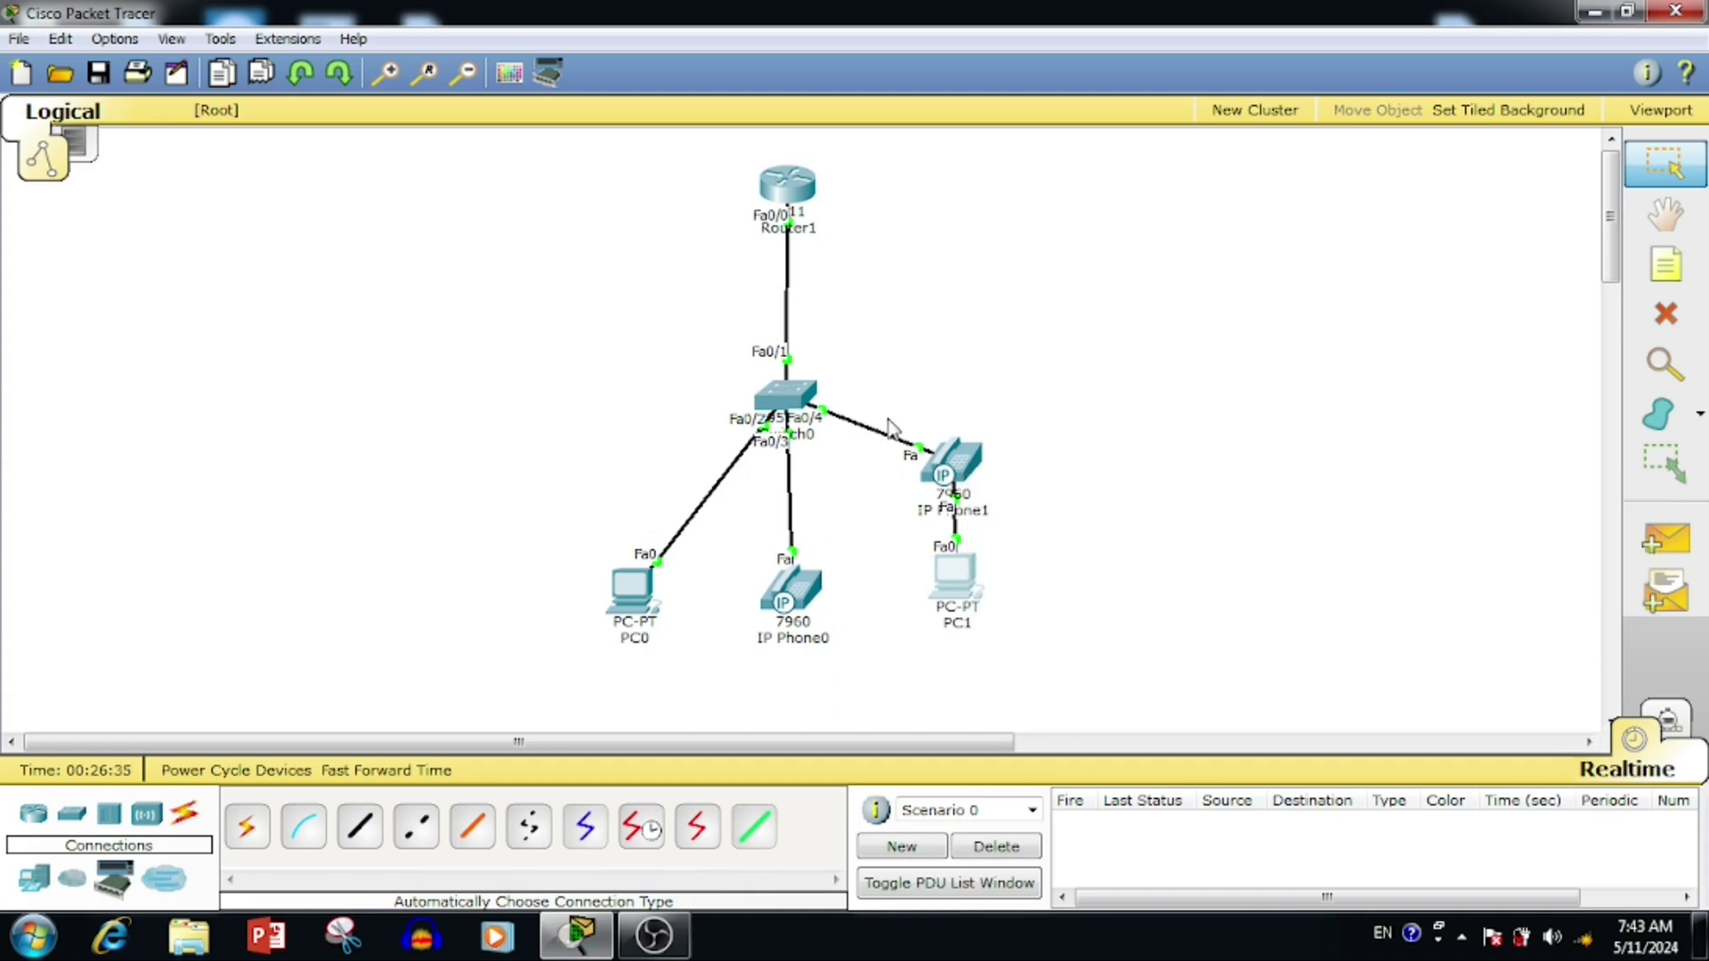
# Move Router1 slightly closer to the switch, open its command line and enter telephony-service configuration mode.
pyautogui.moveTo(784, 185); pyautogui.dragTo(791, 218)
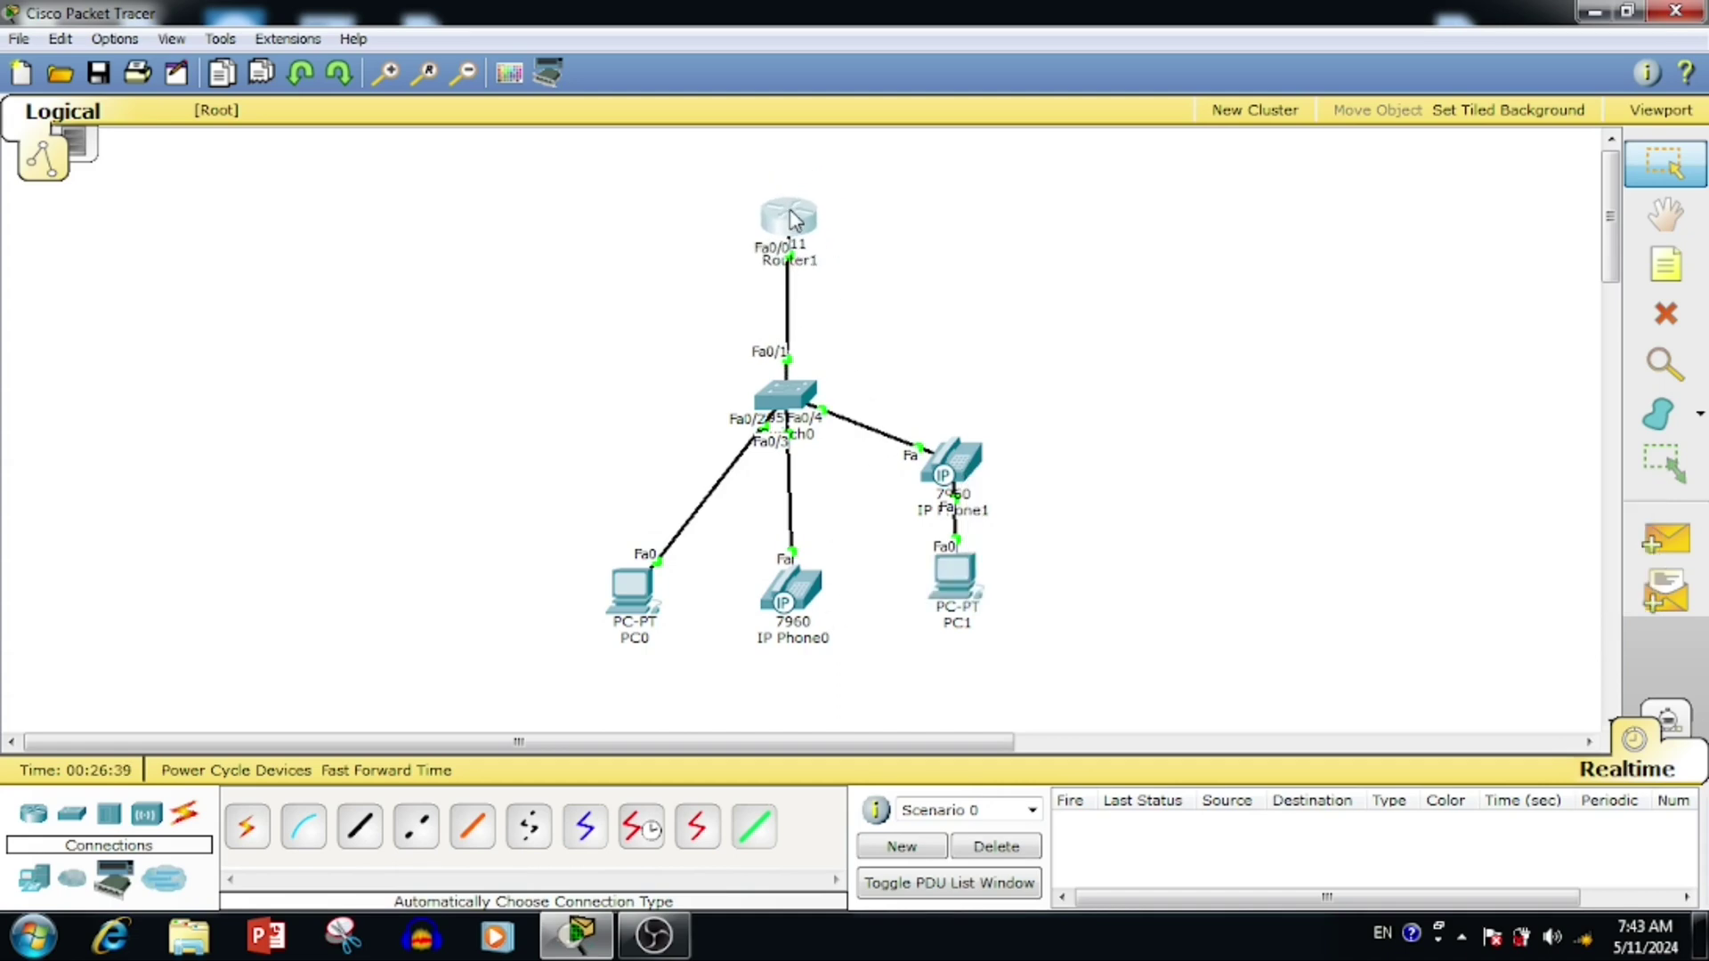
pyautogui.click(791, 218)
pyautogui.press('Return')
pyautogui.press('Return')
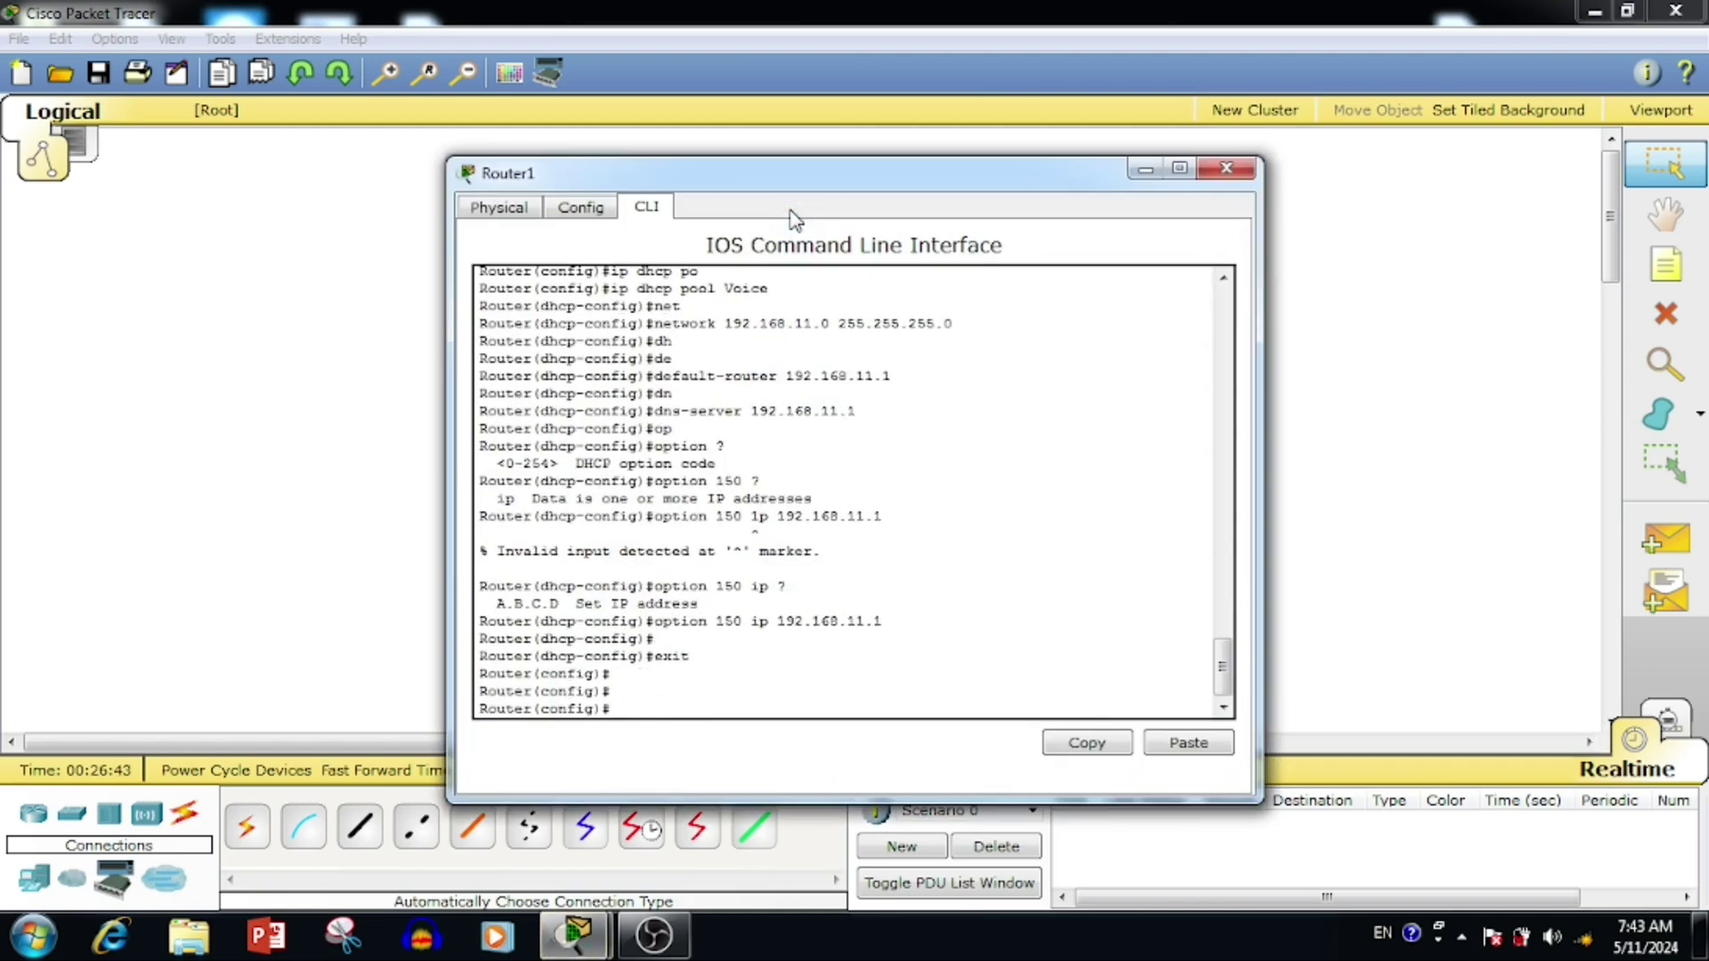
pyautogui.write('te')
pyautogui.press('Tab')
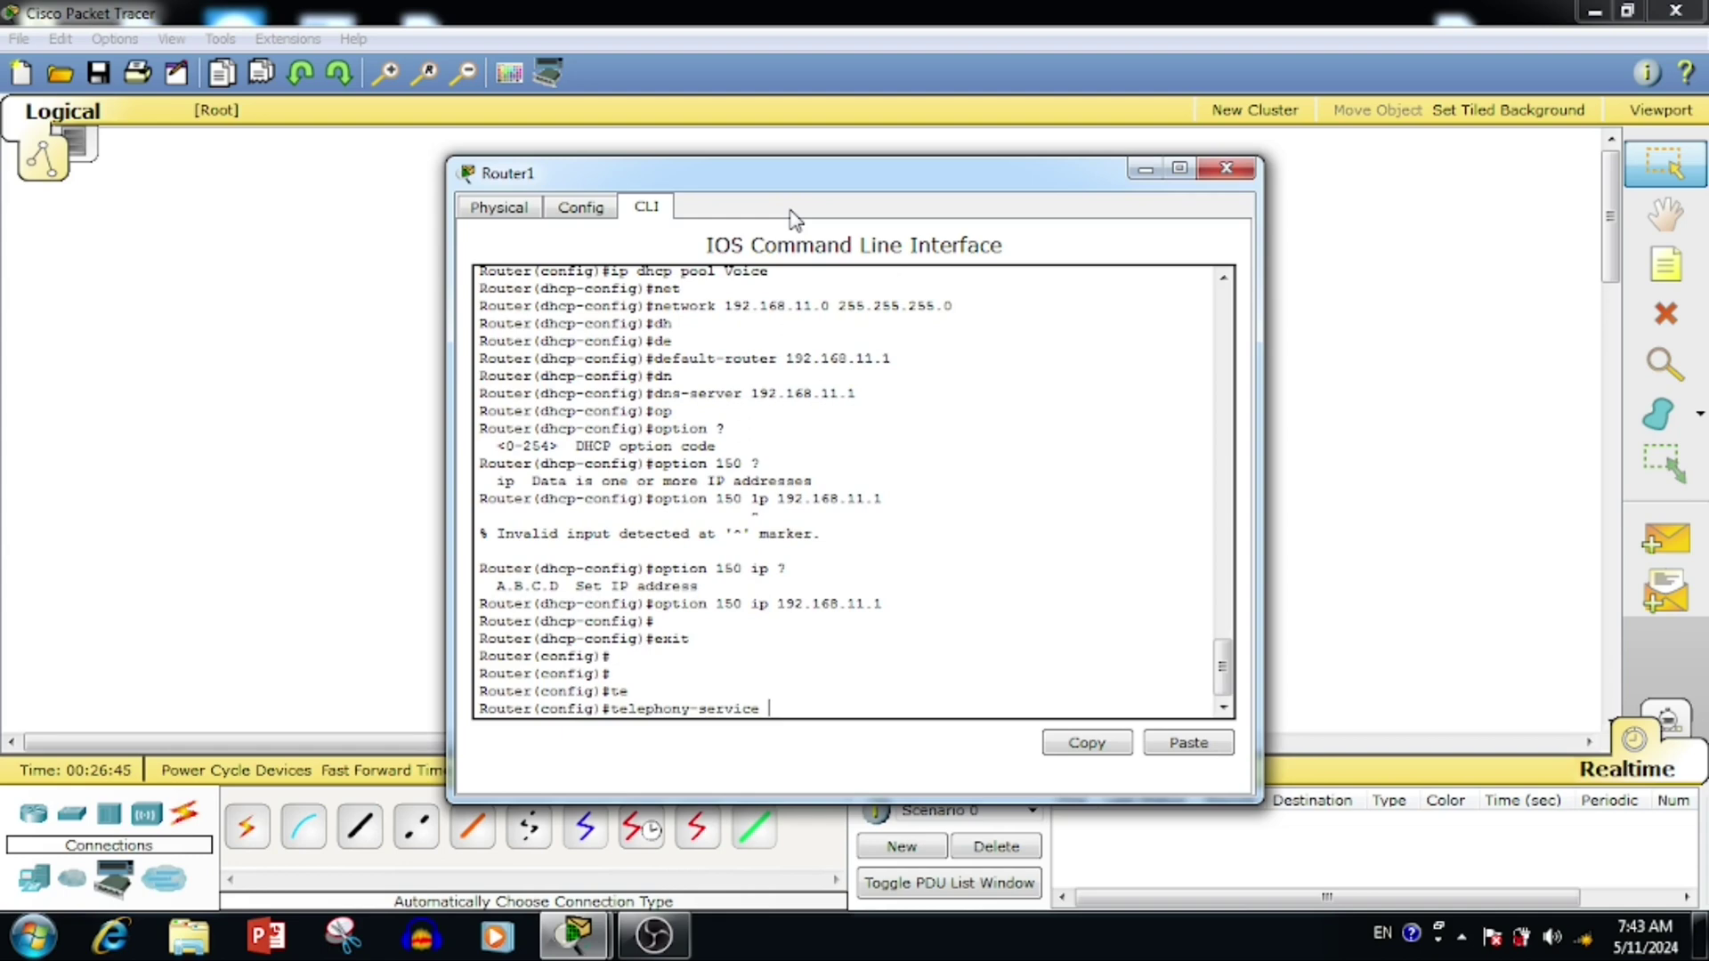
pyautogui.write('?')
pyautogui.press('Return')
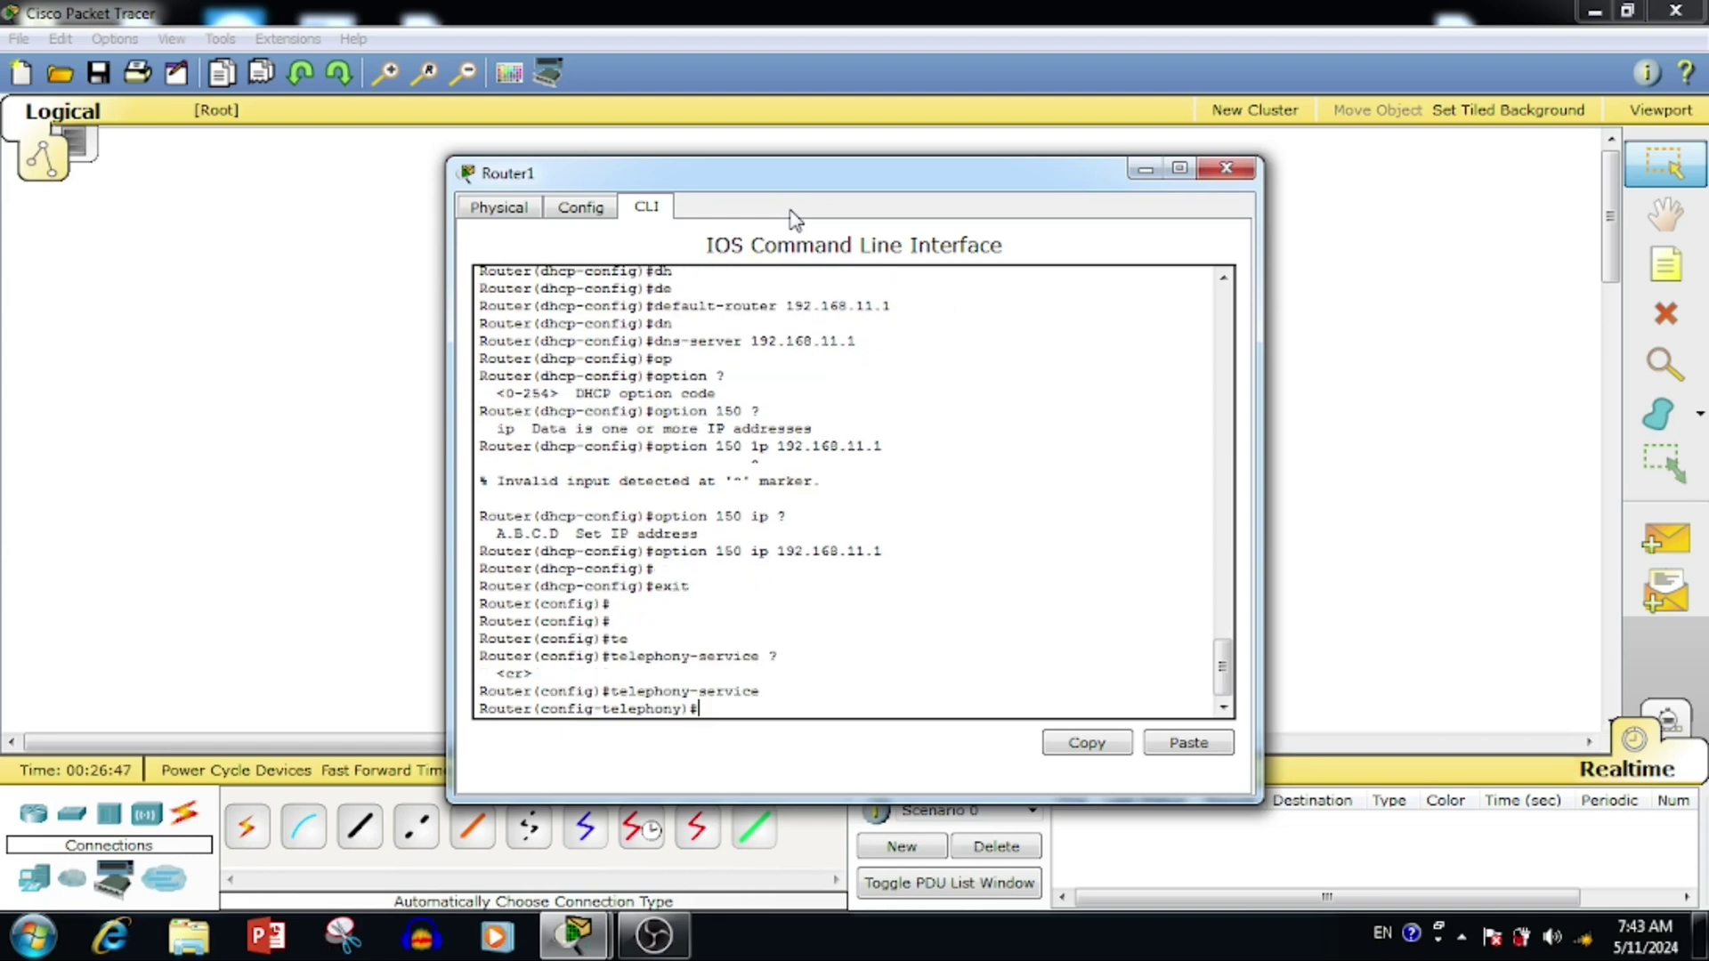
# Define the directory number range for automatic assignment on Router1 with auto assign 1 to 10.
pyautogui.write('?')
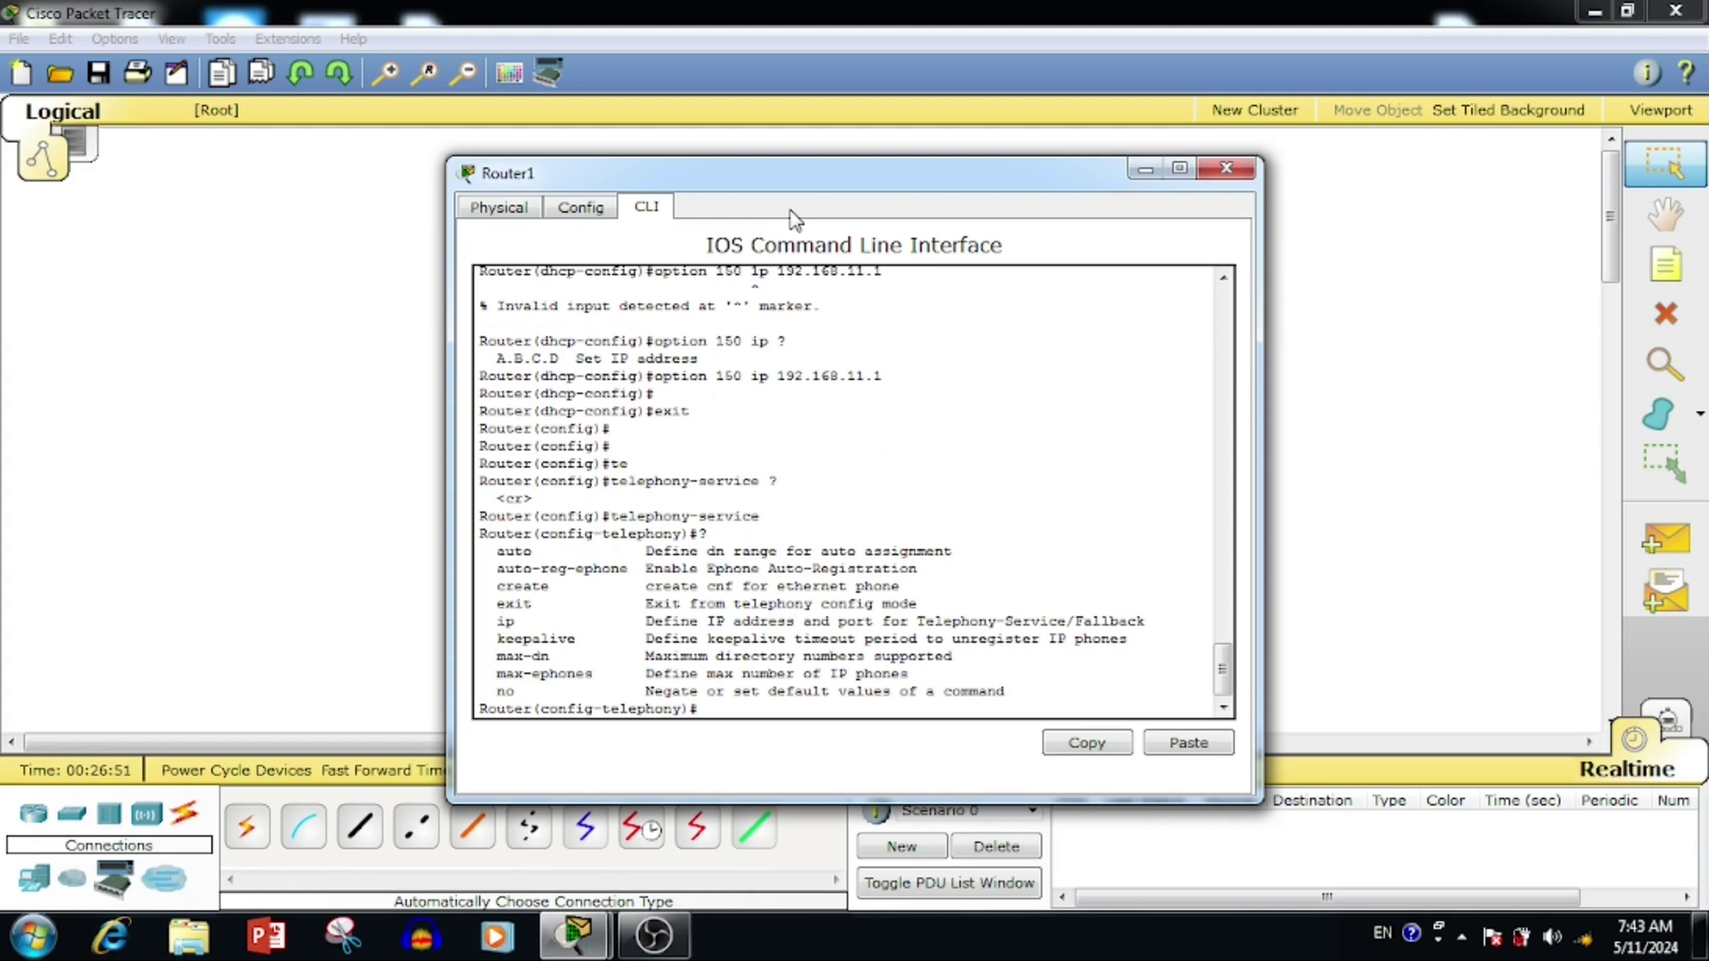
pyautogui.write('auto')
pyautogui.press('Tab')
pyautogui.write('?ass')
pyautogui.press('Tab')
pyautogui.write('?')
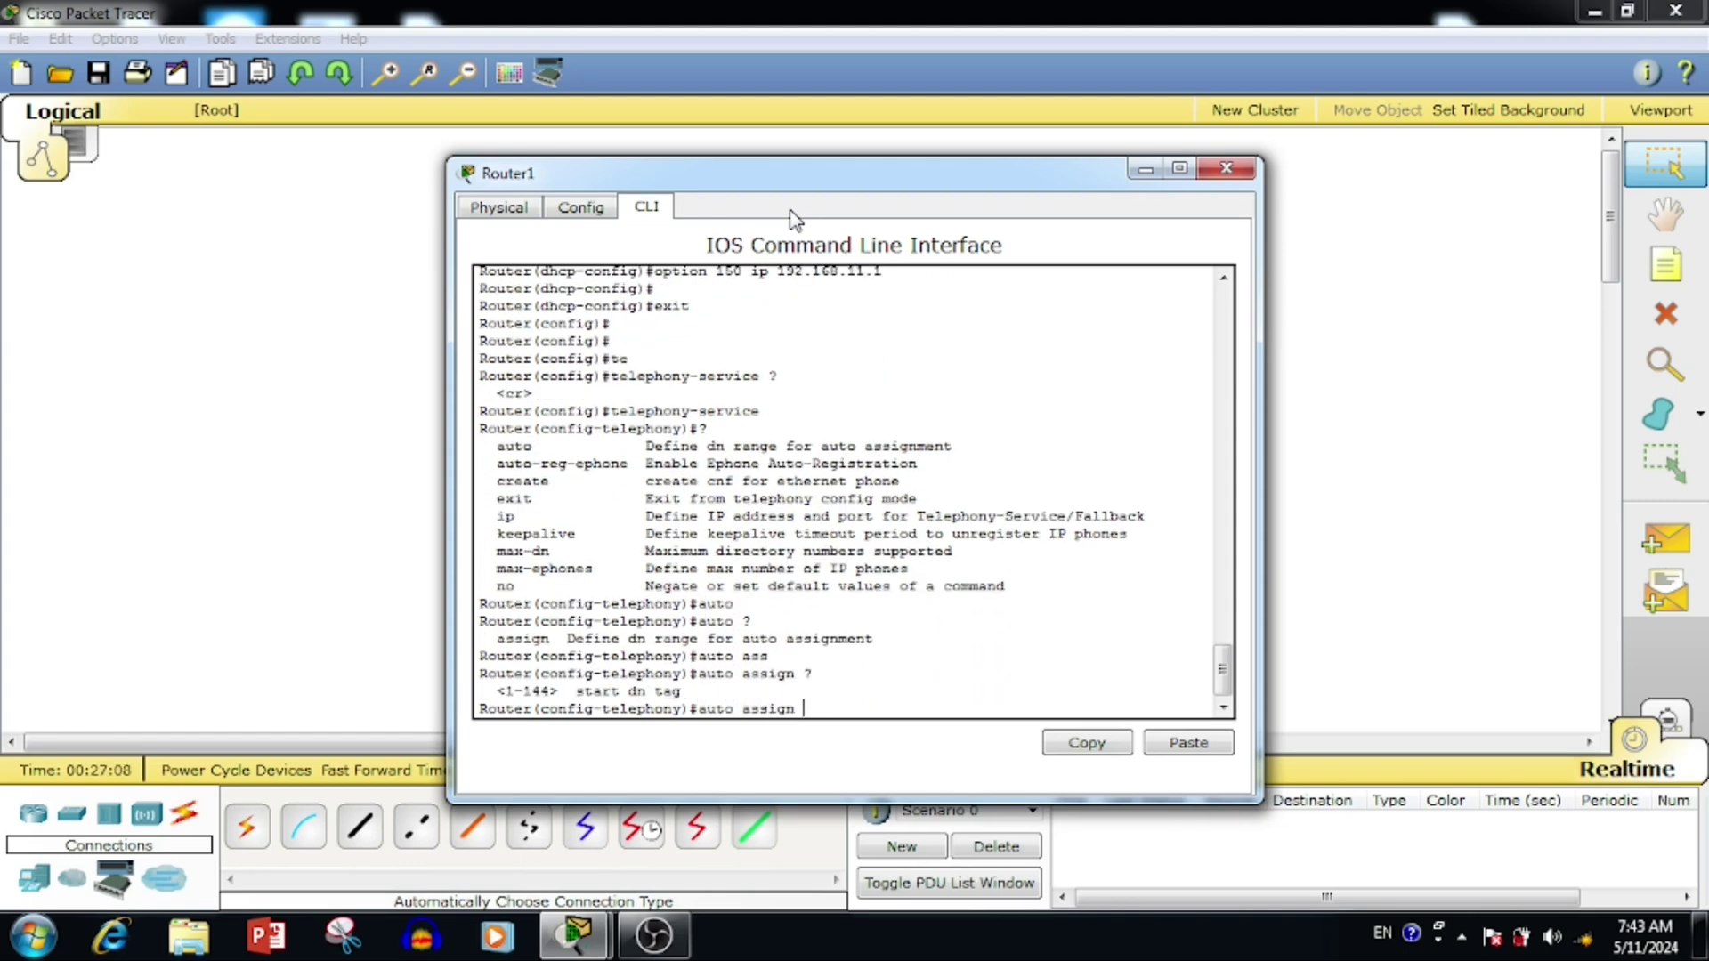
pyautogui.write('1 ?to')
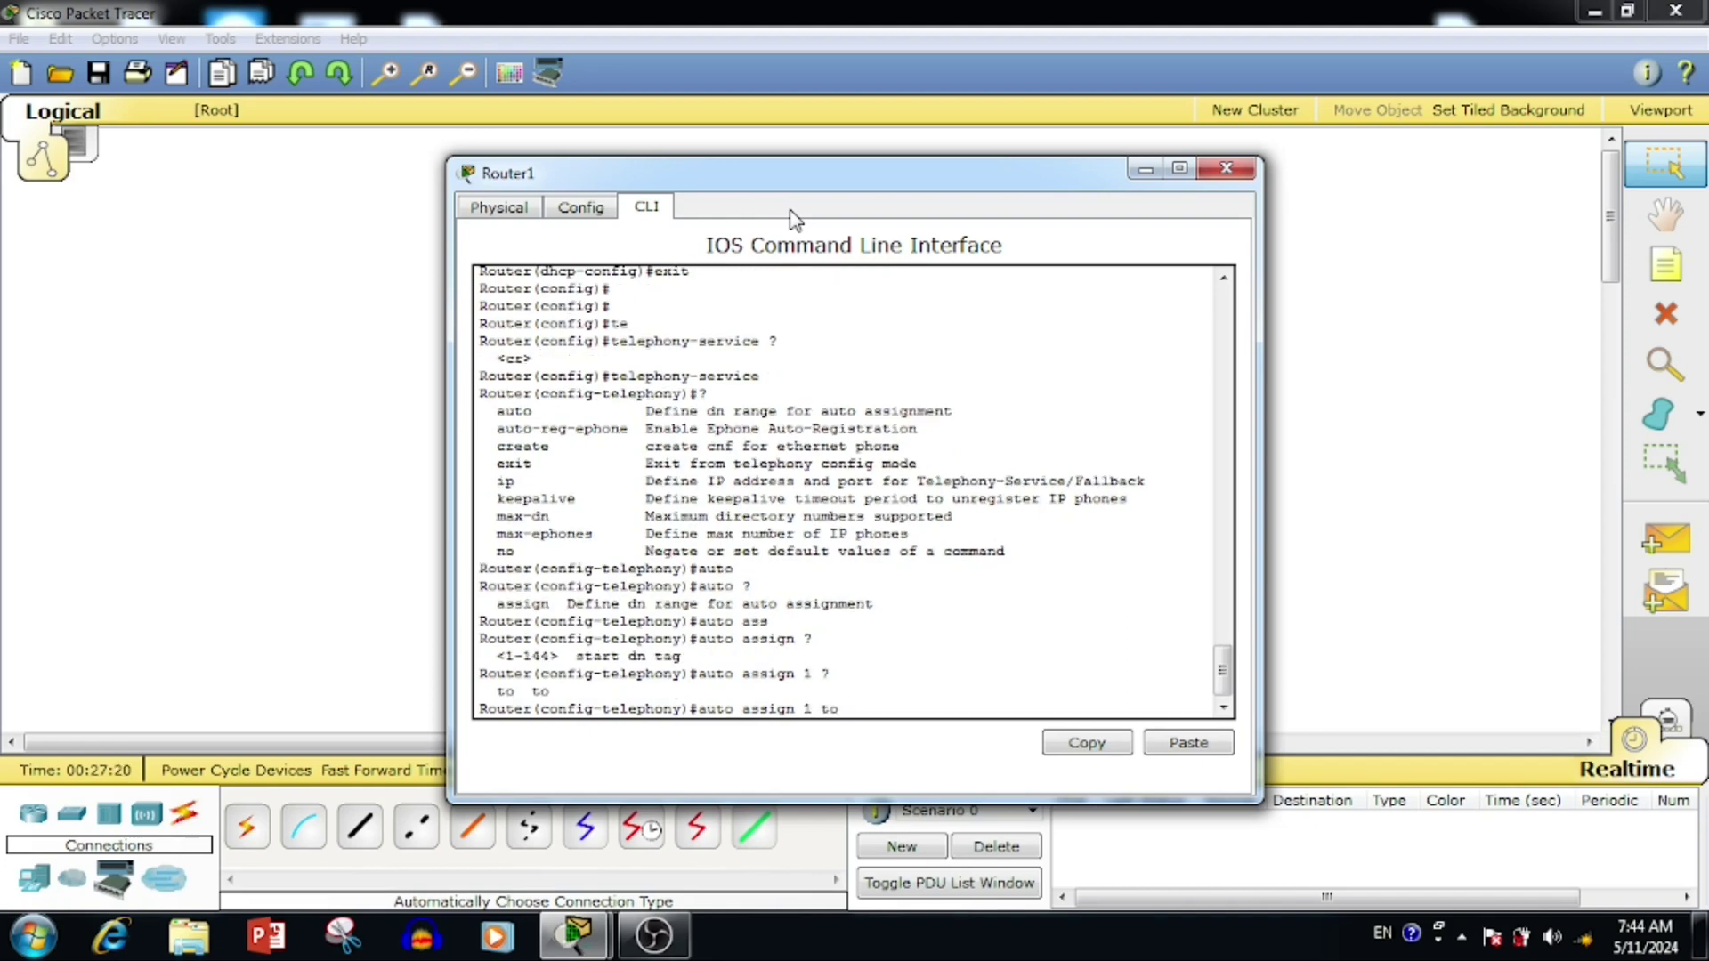
pyautogui.write(' ?10')
pyautogui.press('Return')
# Set the maximum number of directory numbers in the telephony service with max-dn 10.
pyautogui.write('ma')
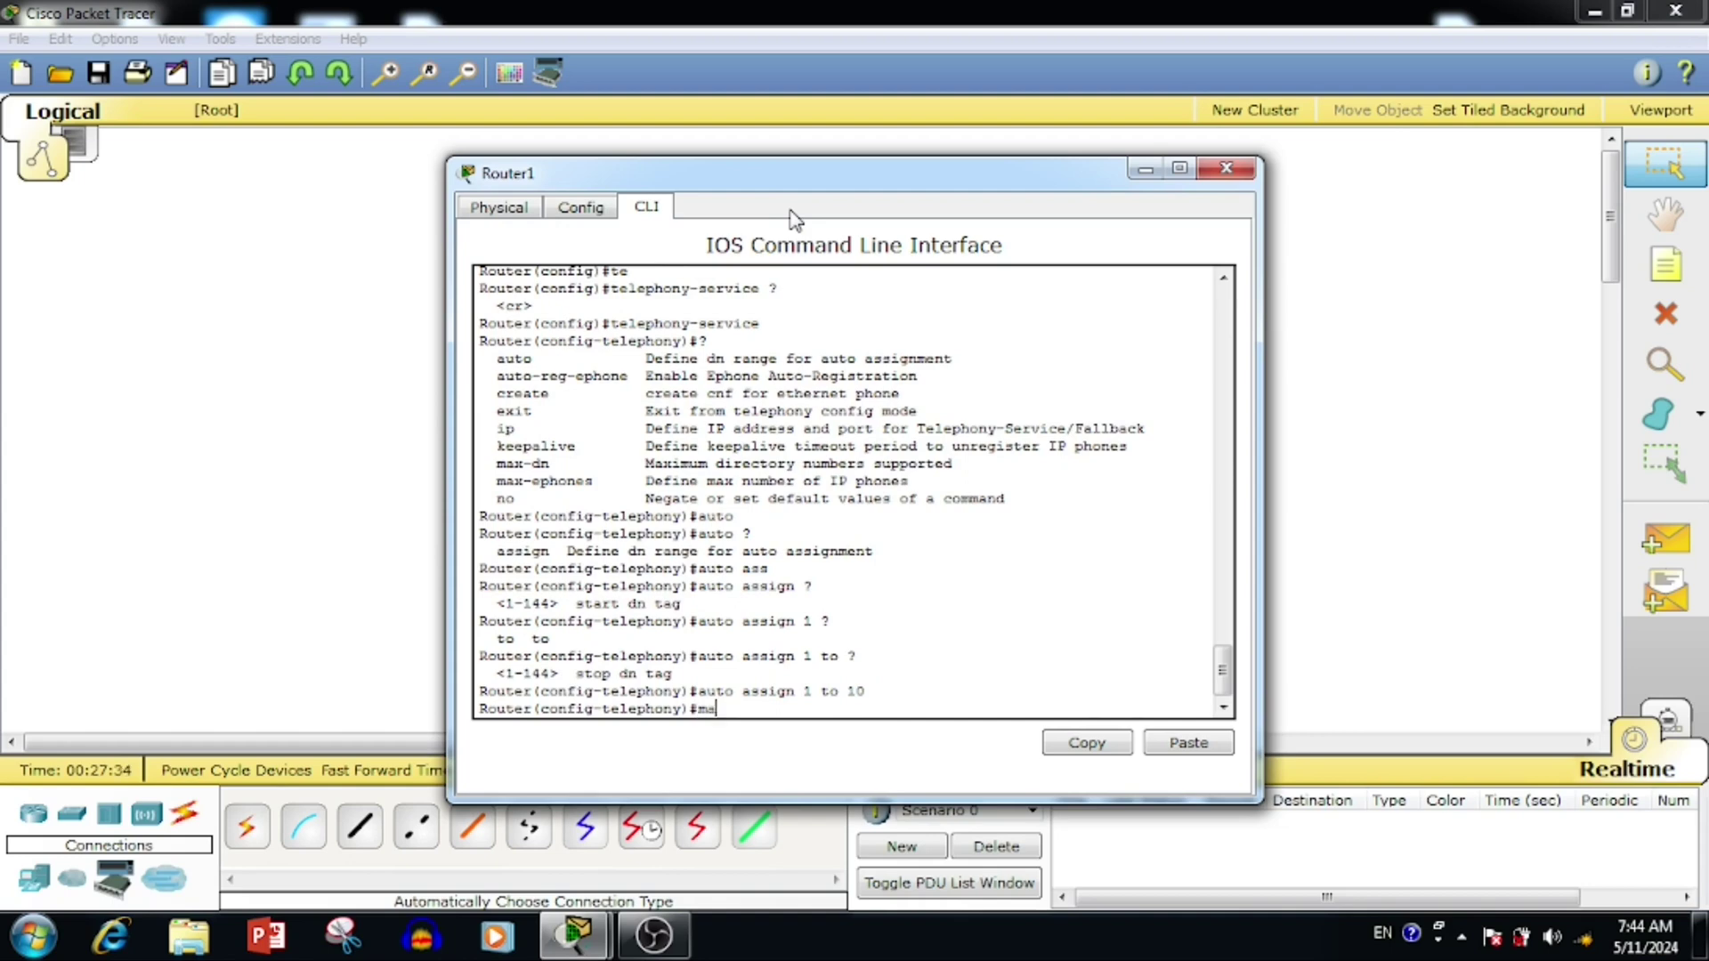
pyautogui.press('Tab')
pyautogui.write('x-')
pyautogui.press('Tab')
pyautogui.write('d')
pyautogui.press('Tab')
pyautogui.write('?')
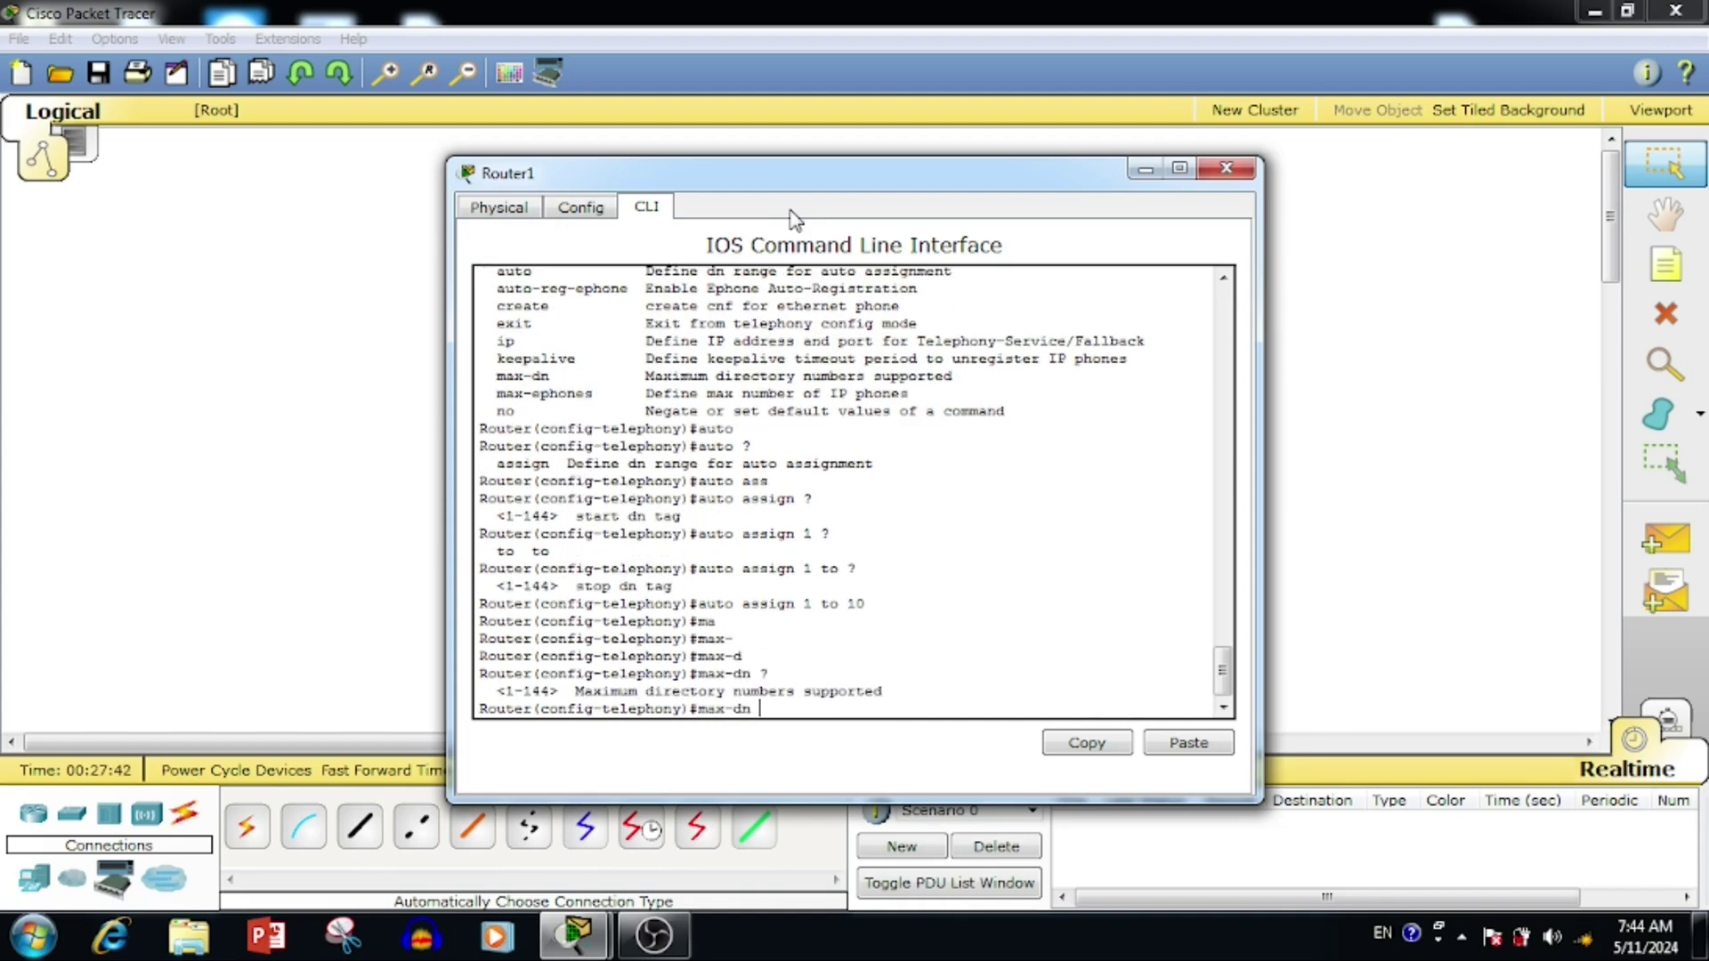
pyautogui.write('10')
pyautogui.press('Return')
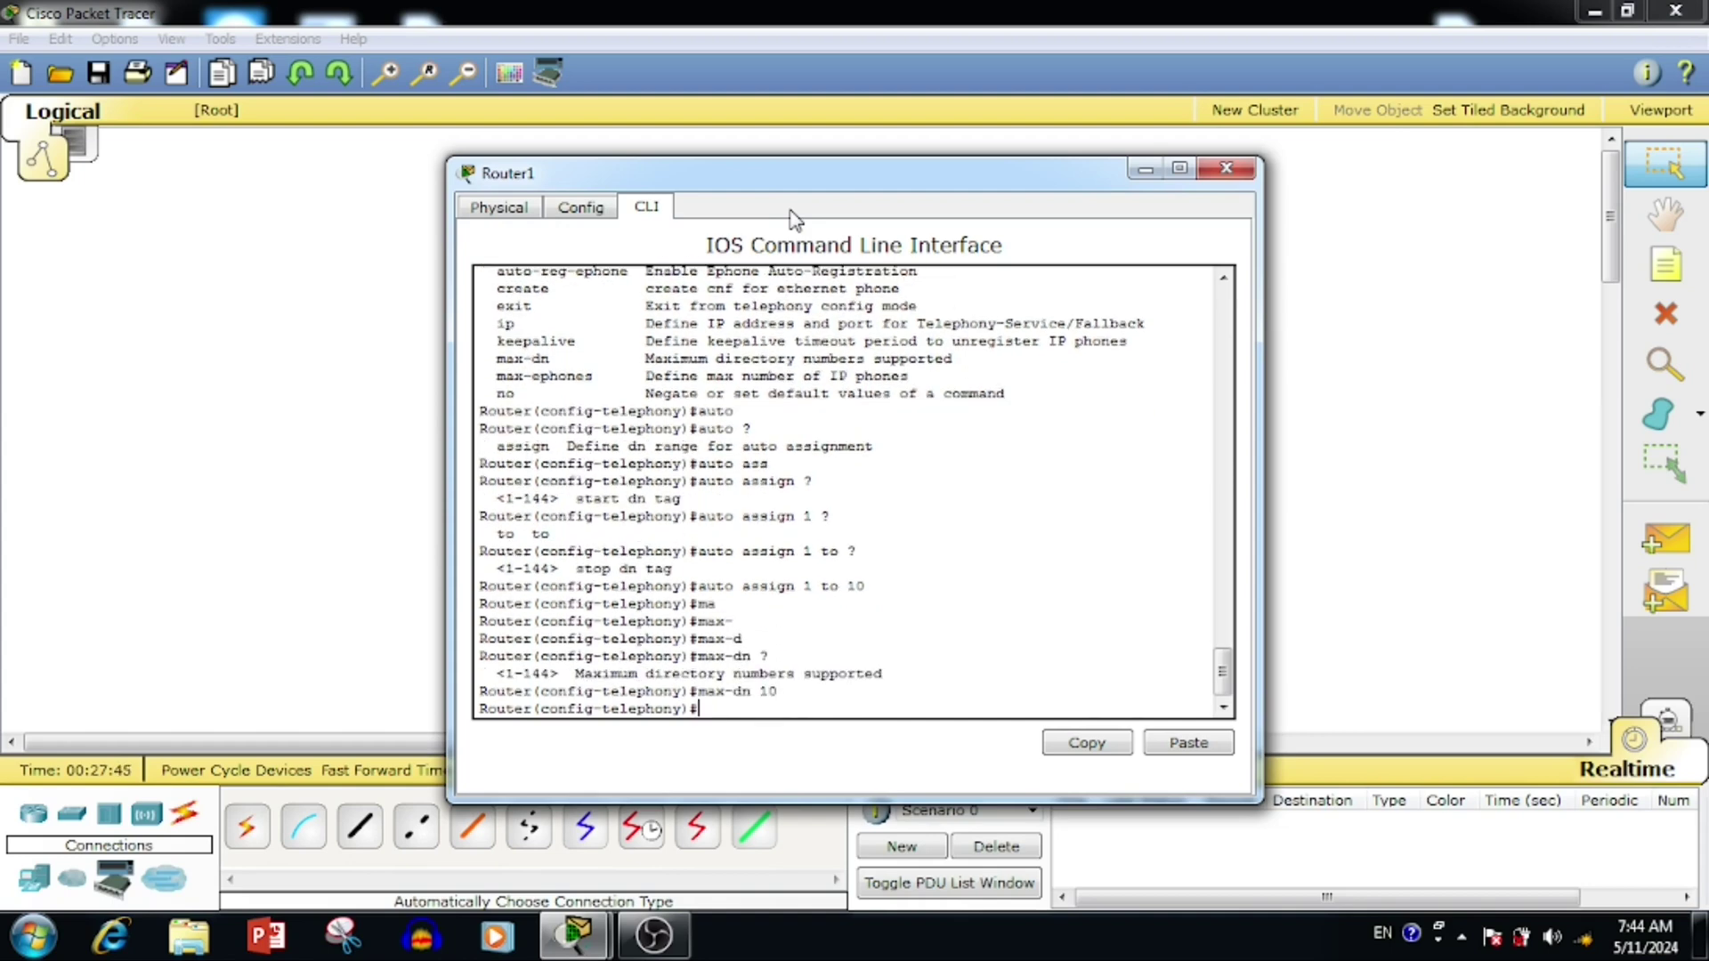
# Set the maximum number of supported IP phones in the telephony service with max-ephones 10.
pyautogui.write('max-ep')
pyautogui.press('Tab')
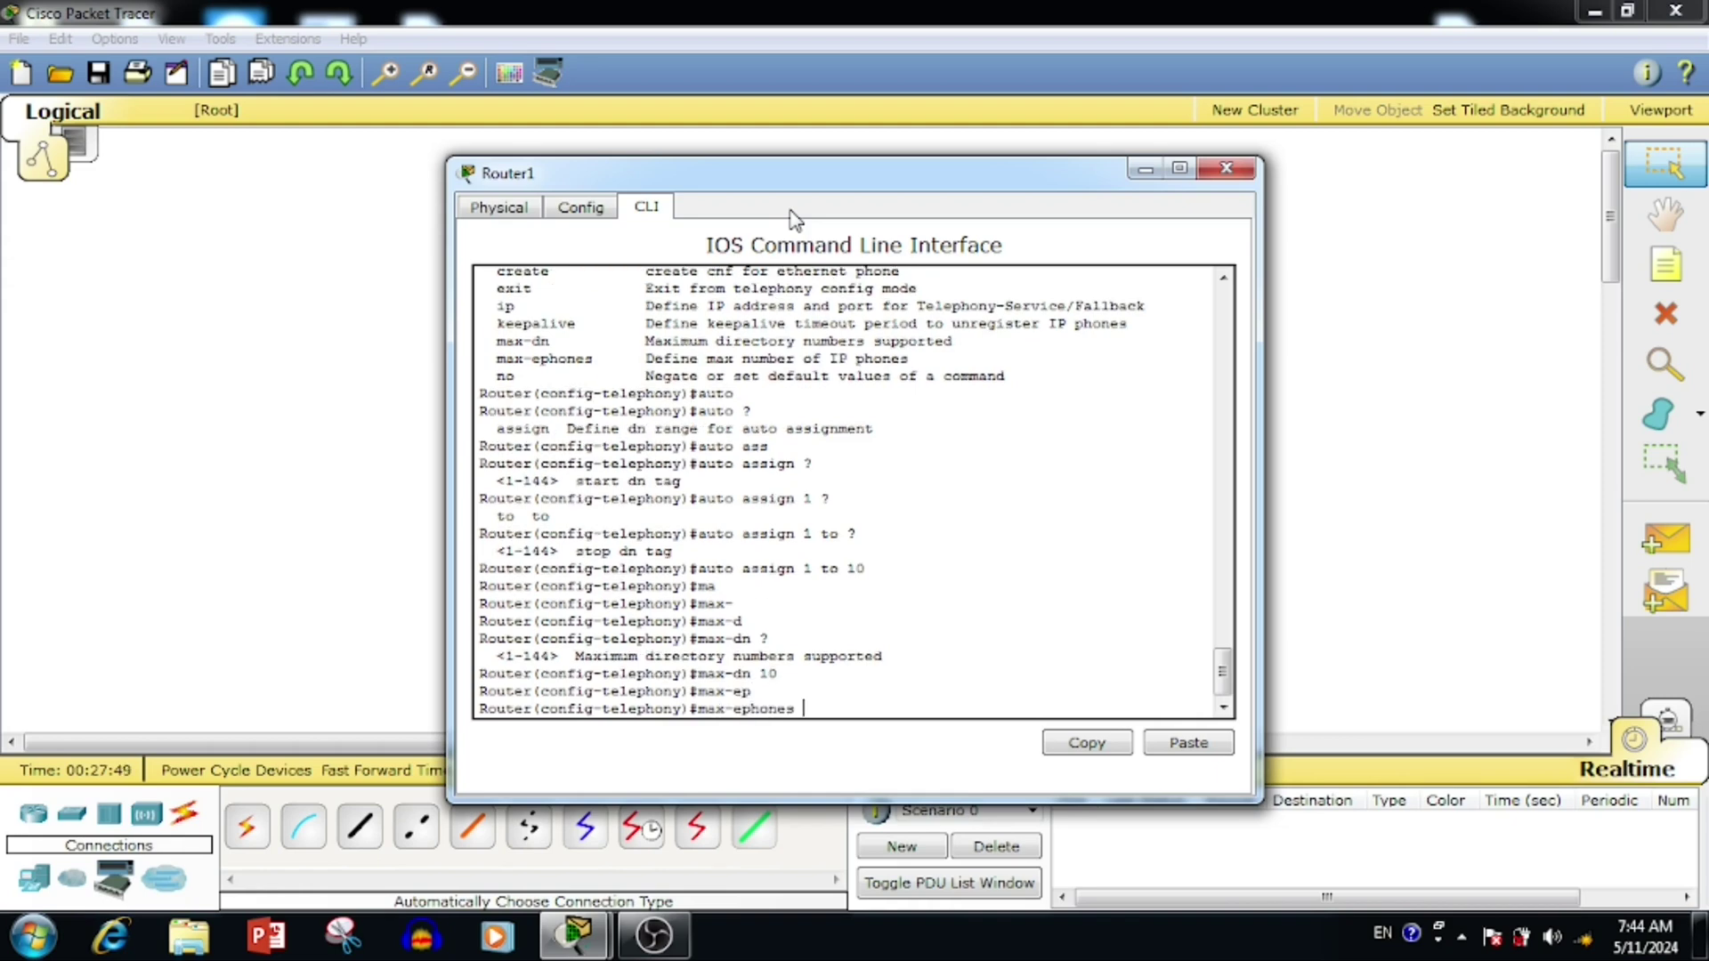
pyautogui.write('?')
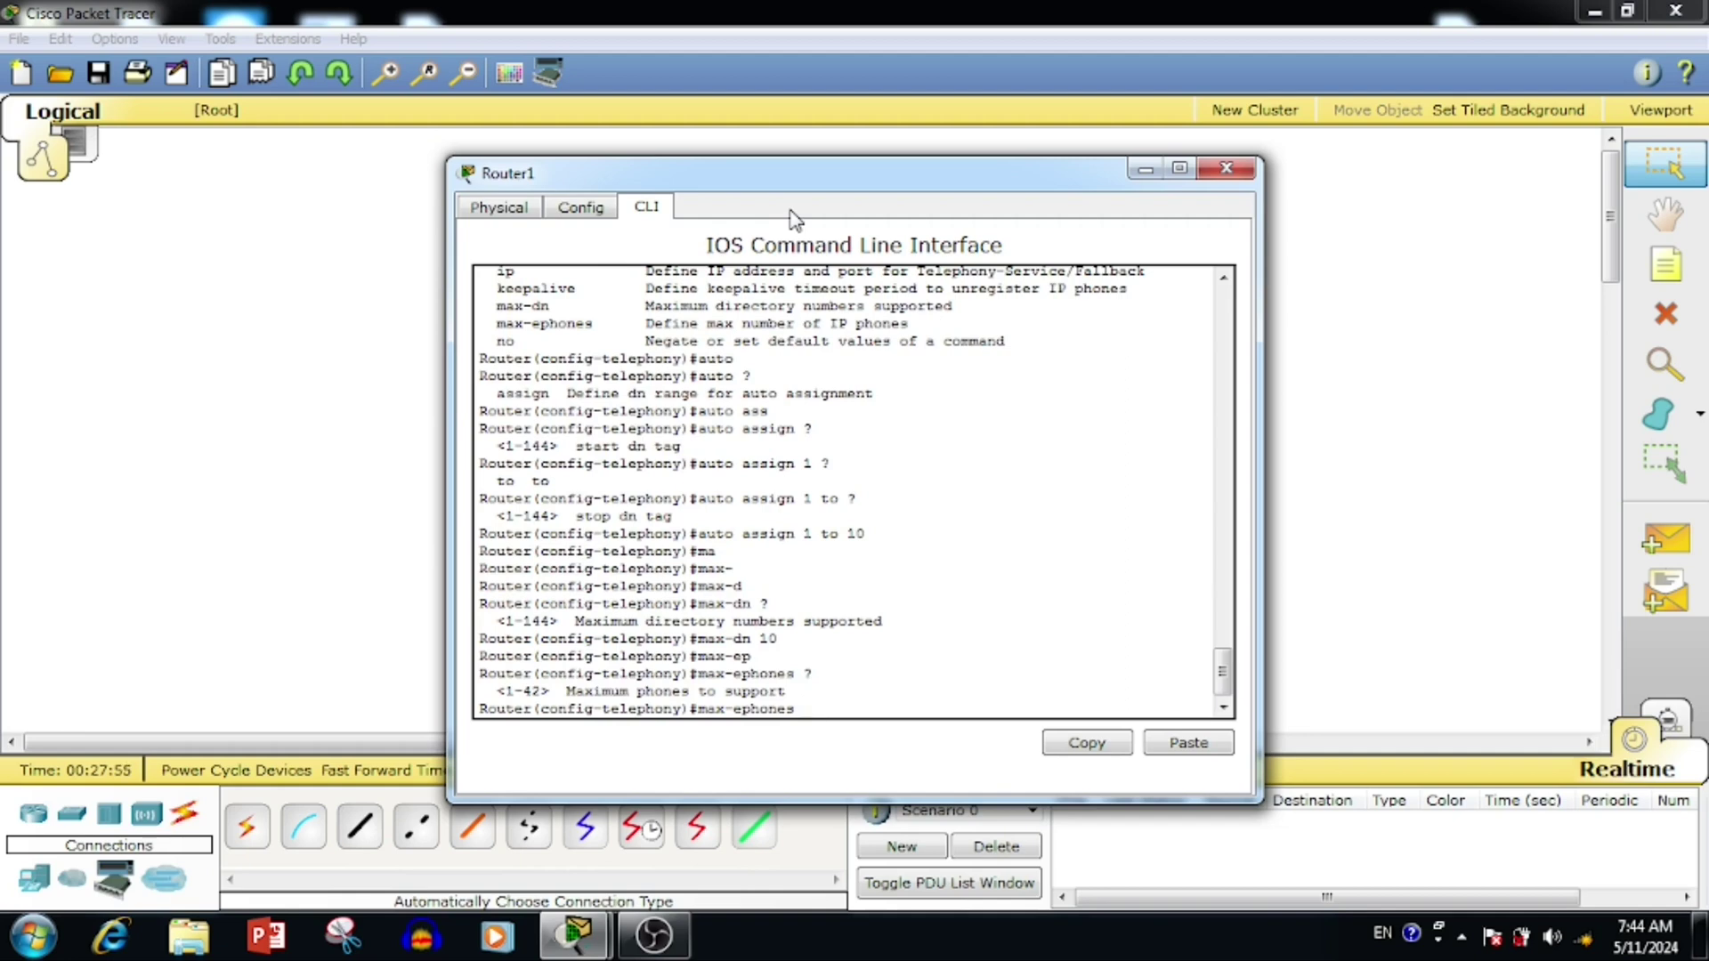
pyautogui.write('10')
pyautogui.press('Return')
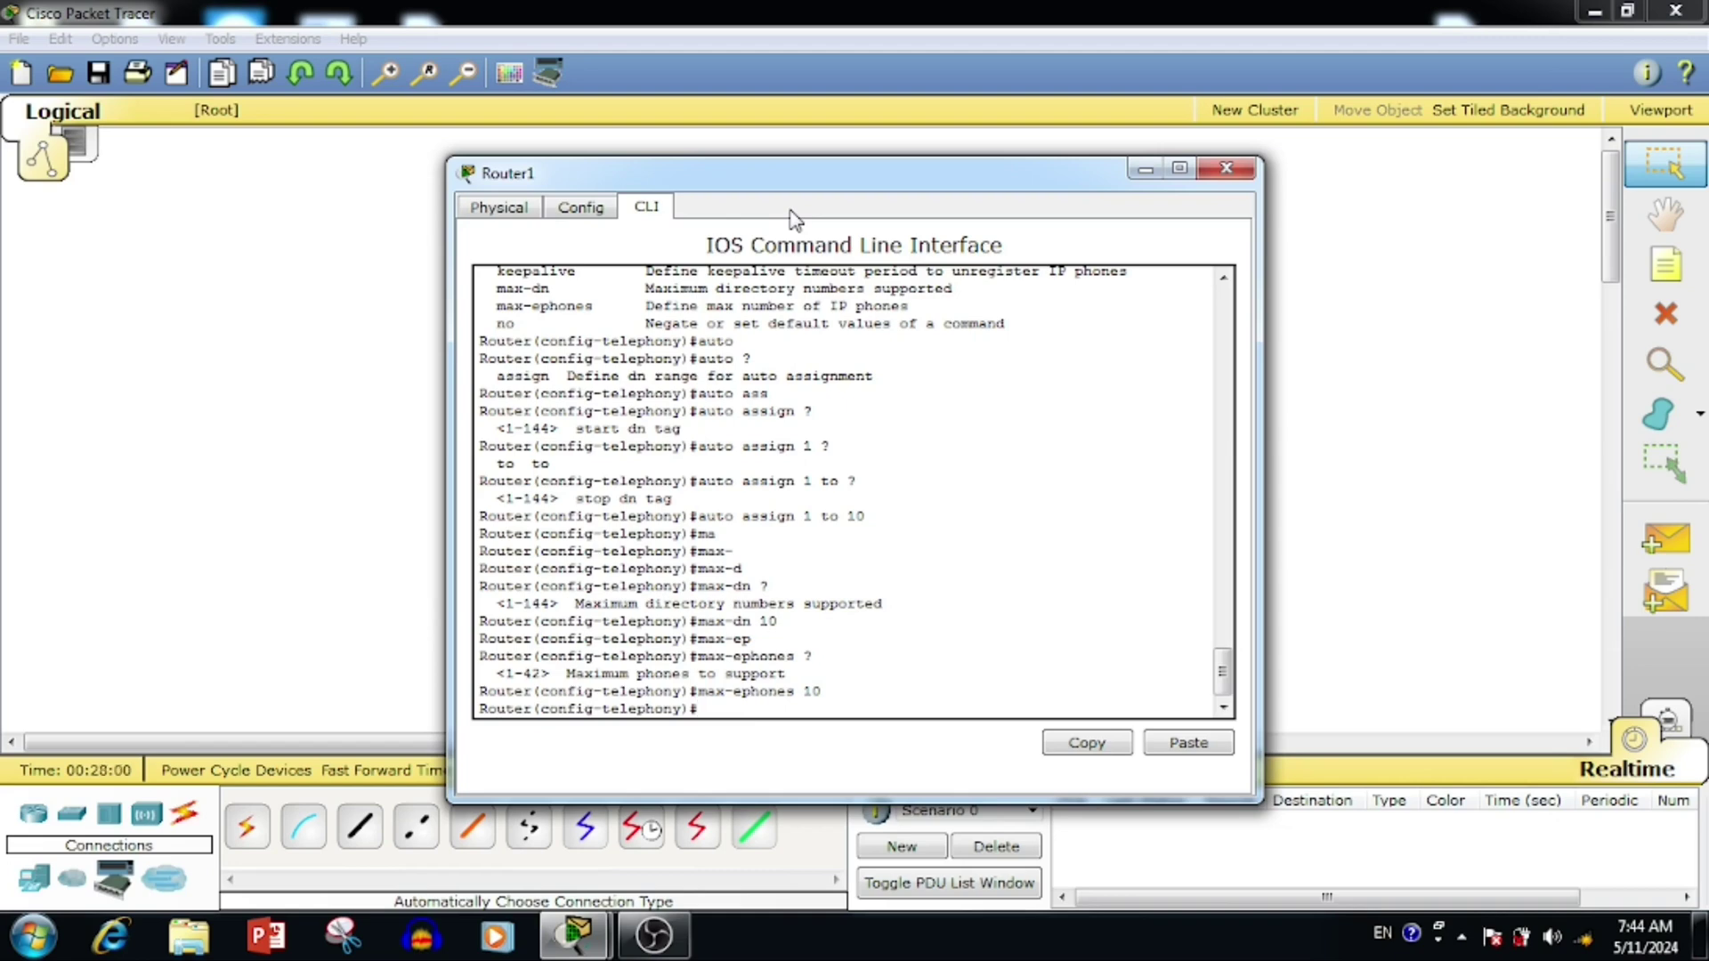
# Set the telephony service source address on Router1 to 192.168.11.1 with port 5060.
pyautogui.write('?')
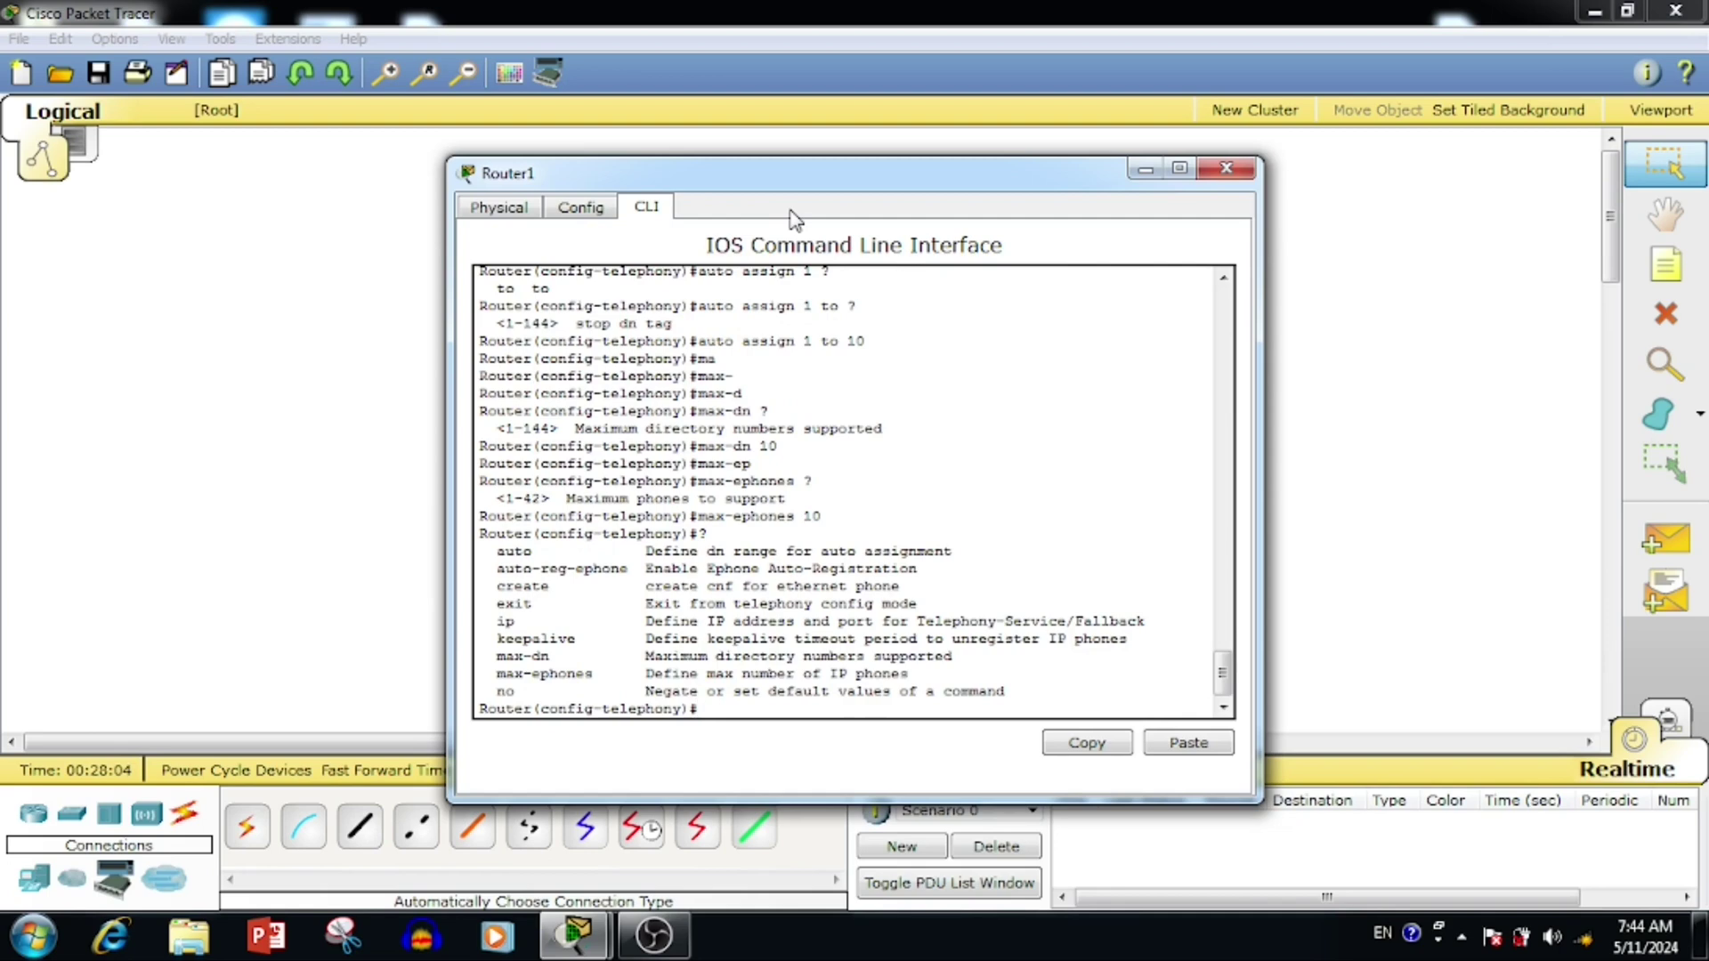
pyautogui.write('ip ')
pyautogui.write('?')
pyautogui.write('s')
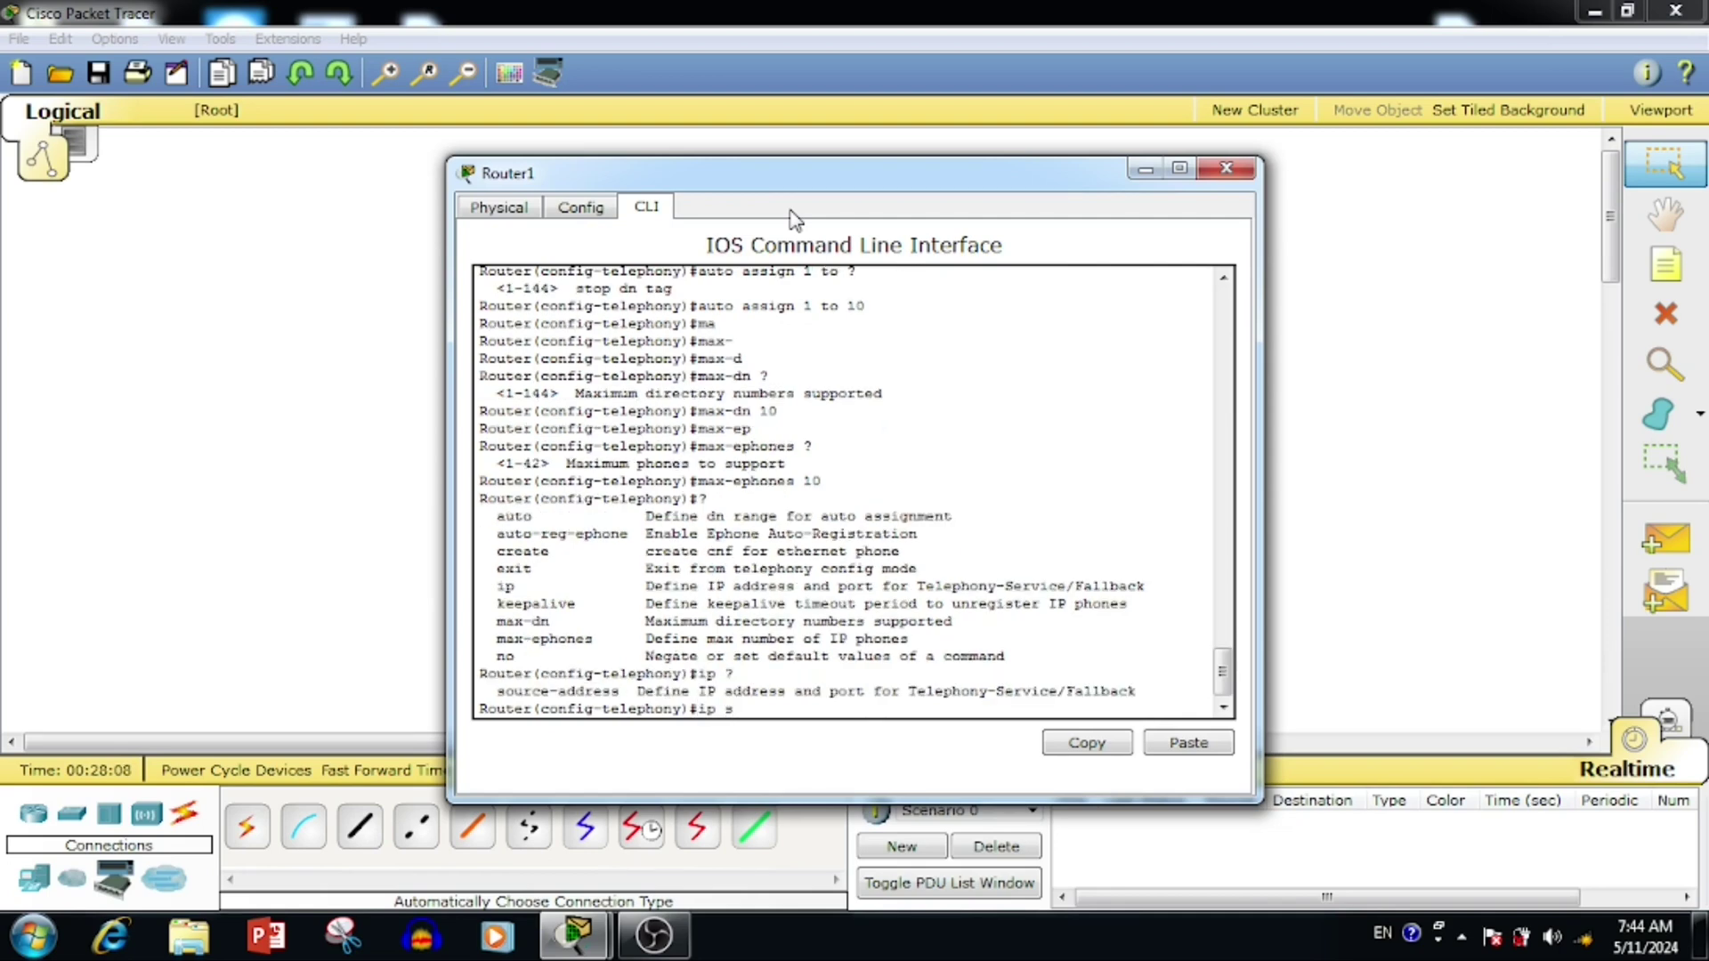
pyautogui.press('Tab')
pyautogui.write('?')
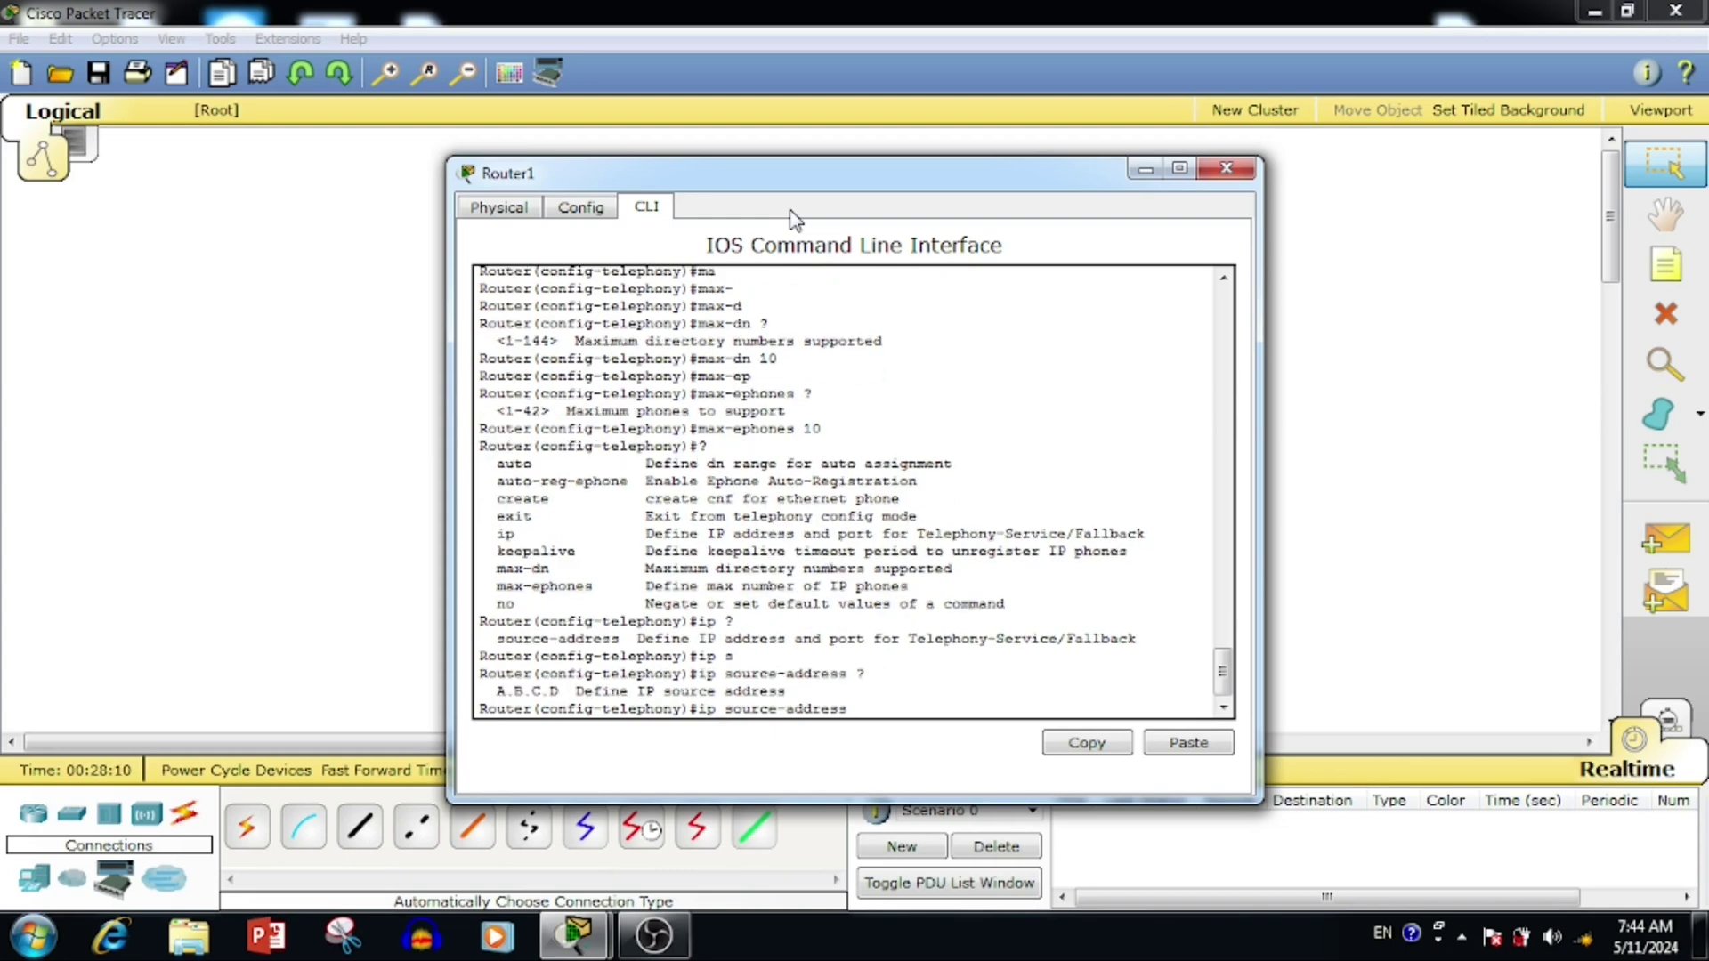
pyautogui.write('192.168.11.1 ?po')
pyautogui.press('Tab')
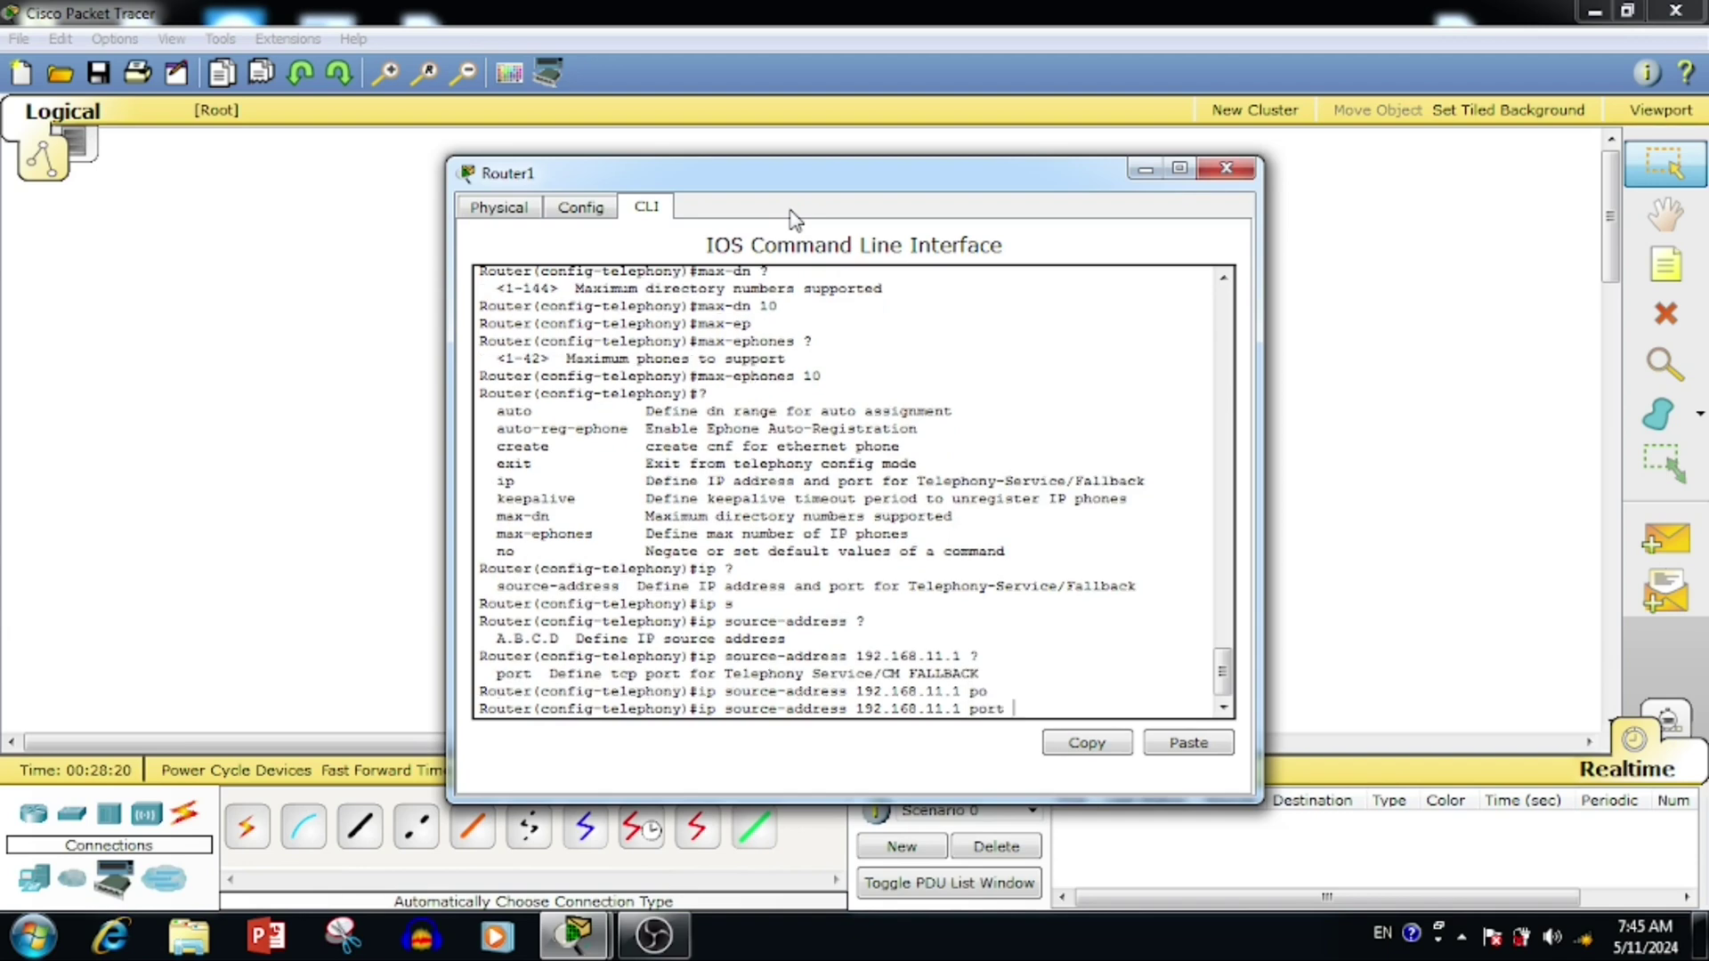
pyautogui.write('?')
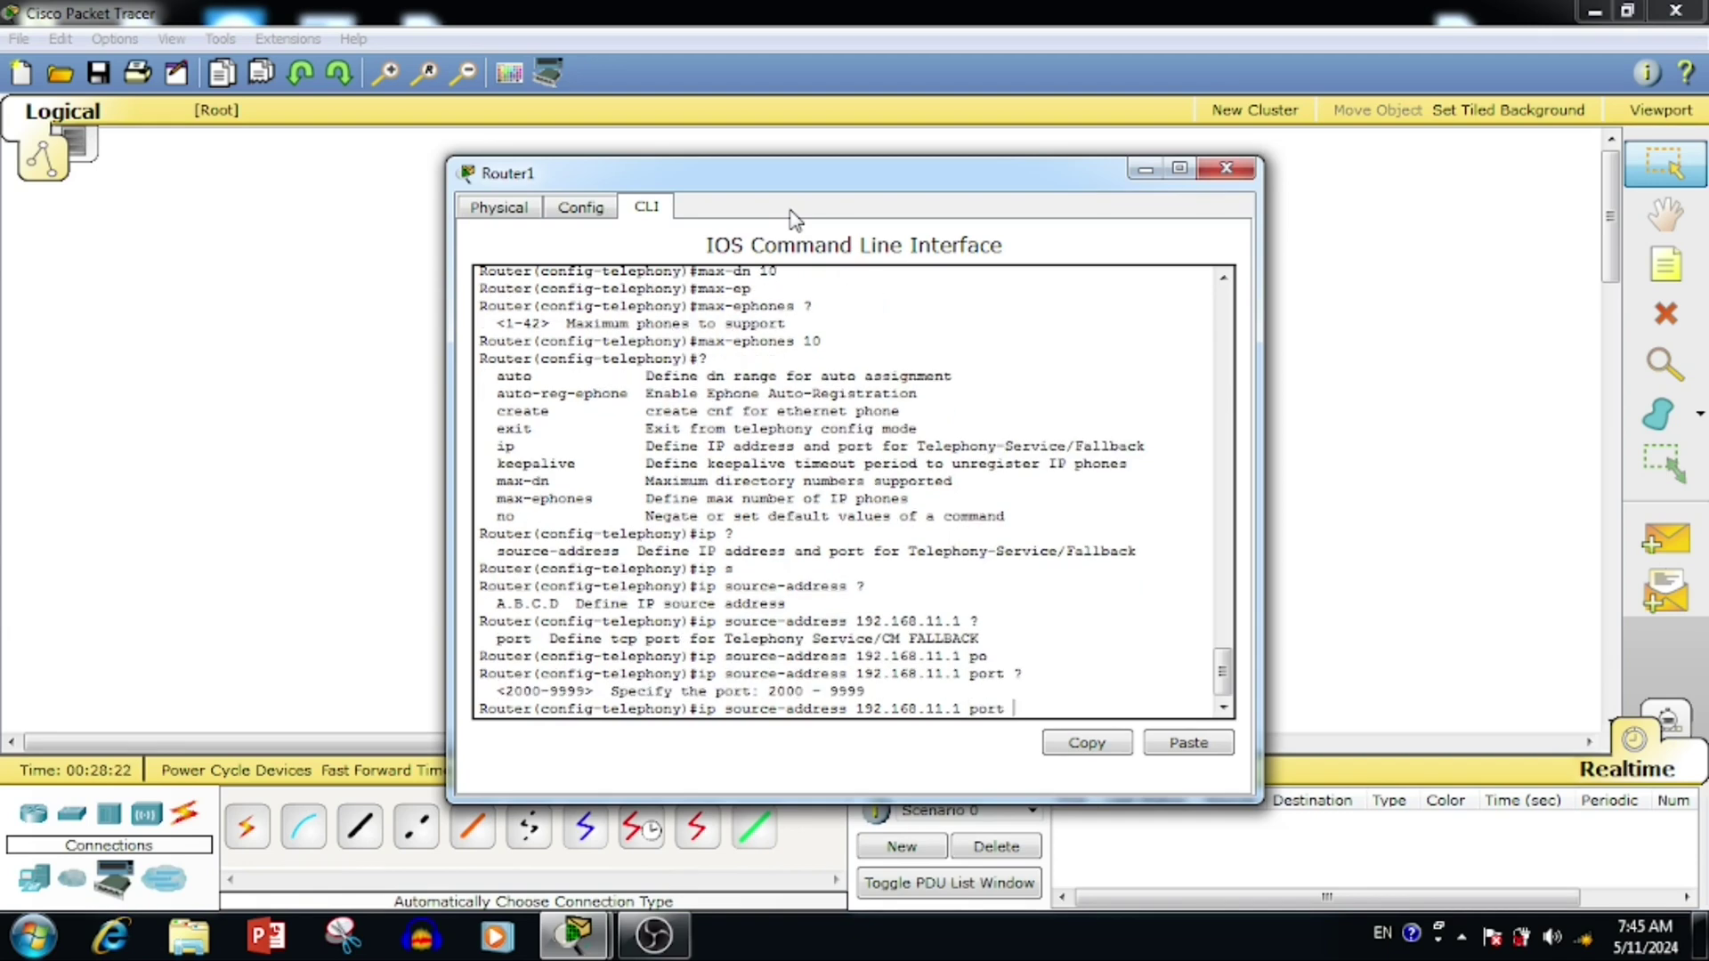
pyautogui.write('5060')
pyautogui.press('Return')
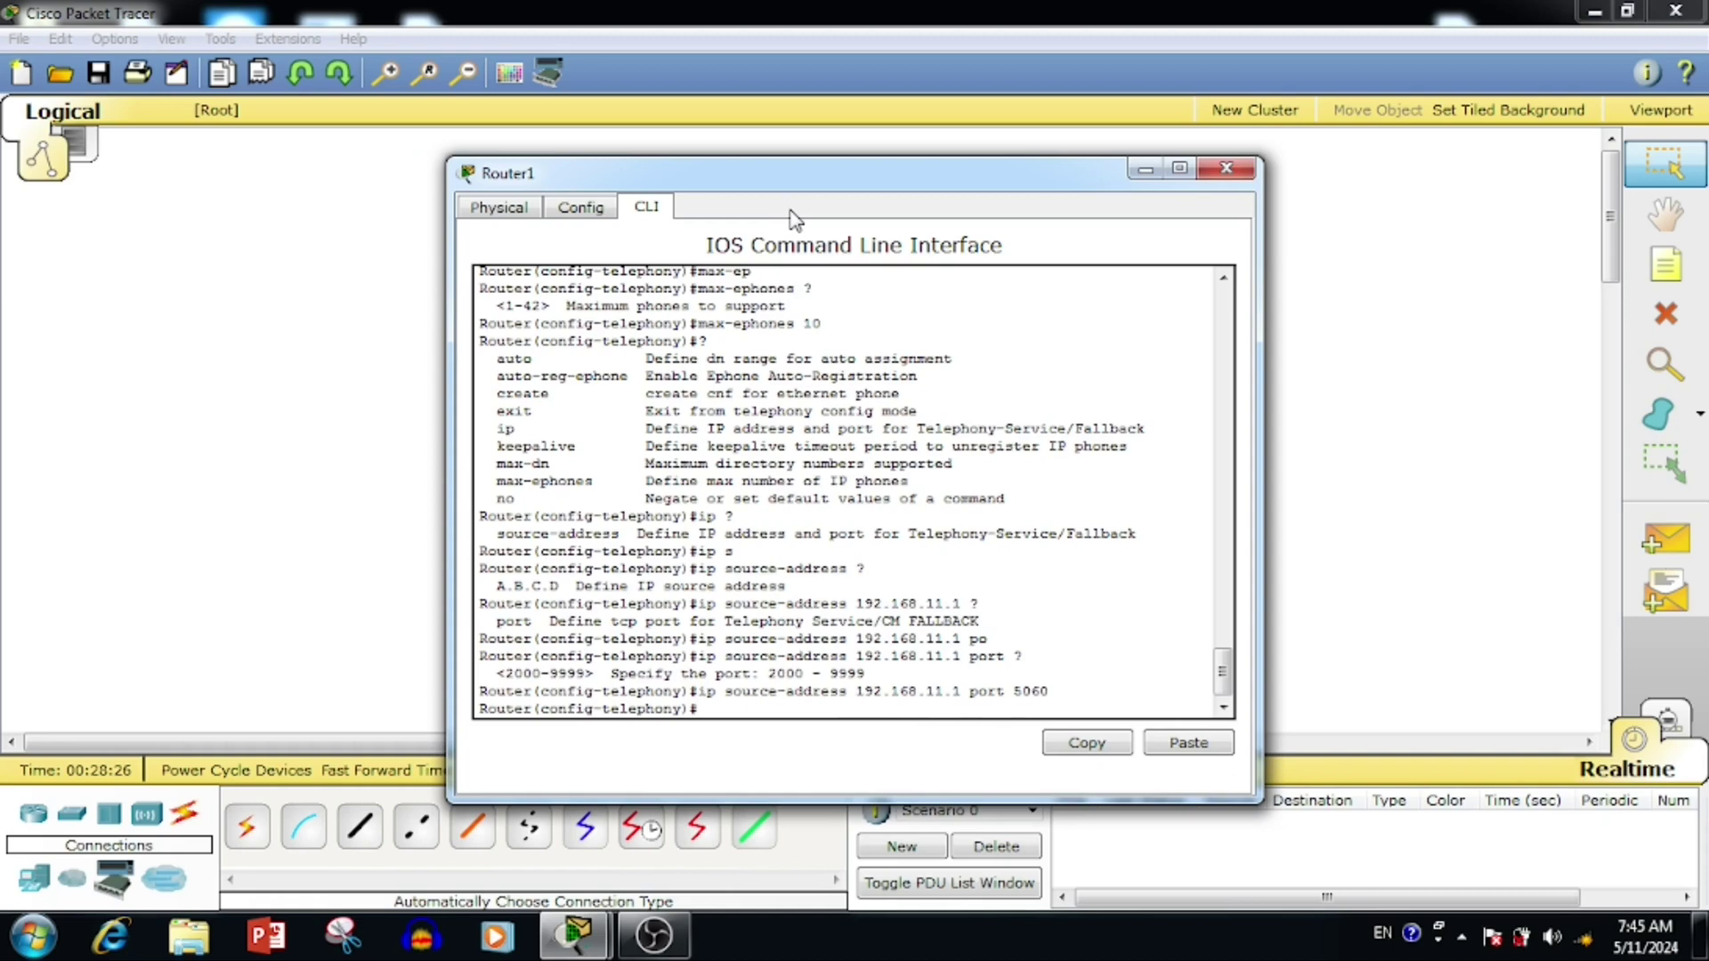
# Check the source-address command for further options, reissue it with port 5060, and list the available telephony-service commands.
pyautogui.press('Up')
pyautogui.write('?')
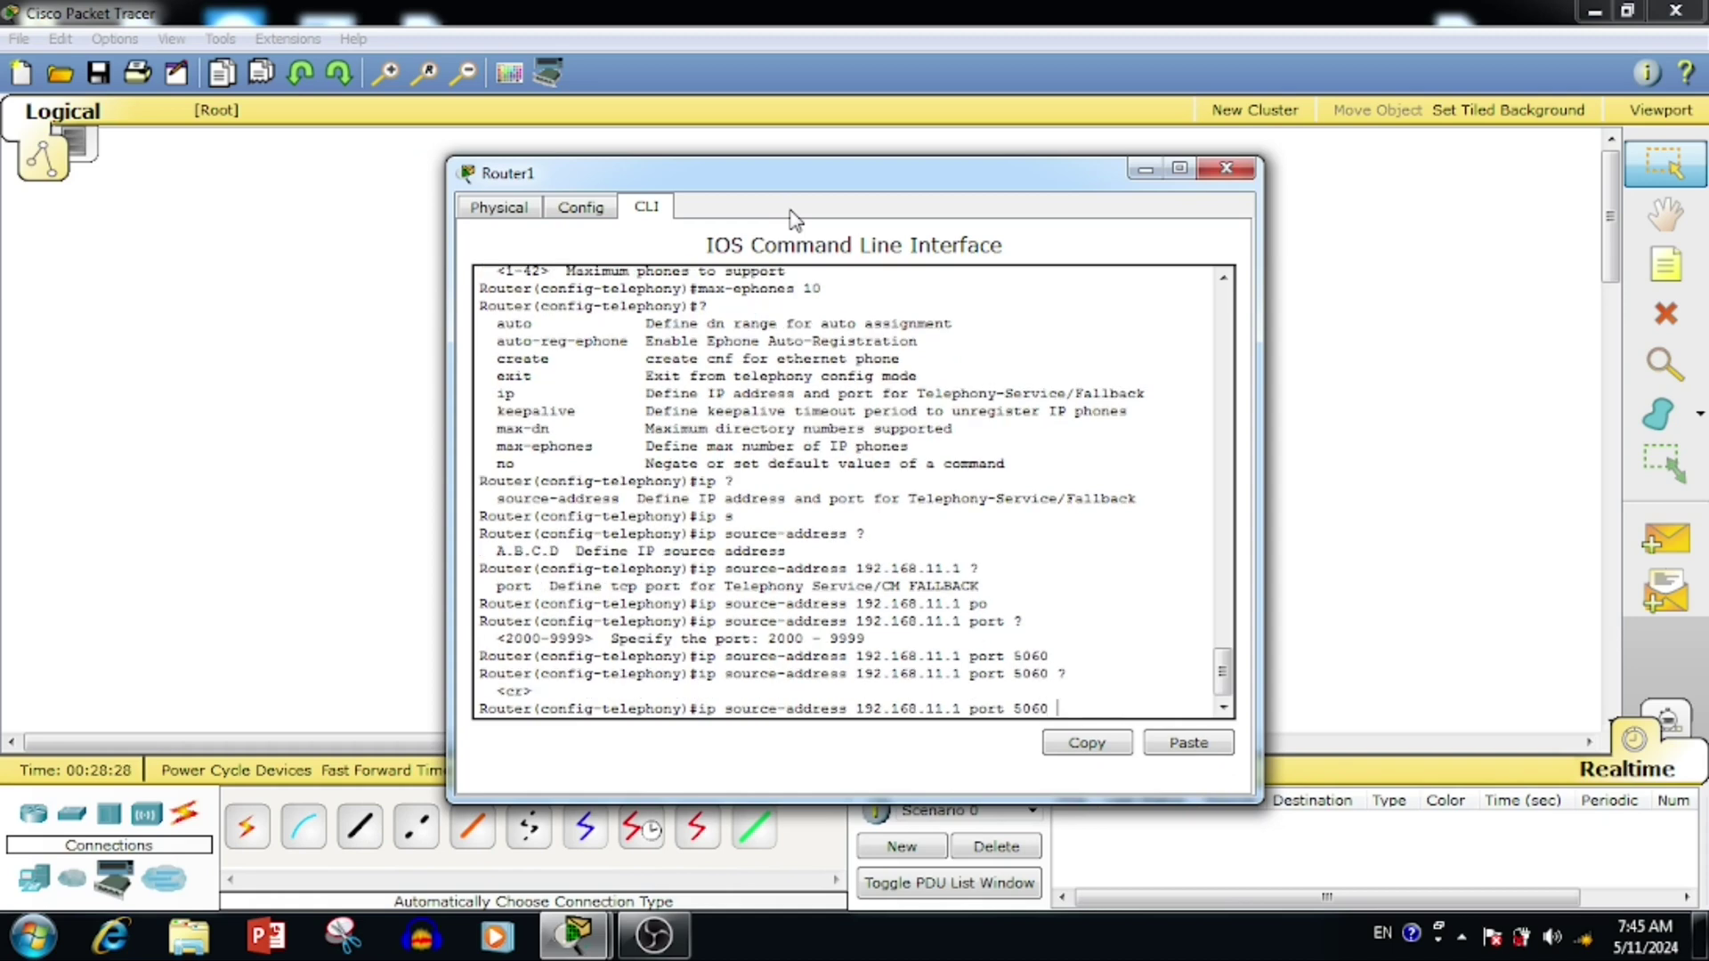
pyautogui.press('Return')
pyautogui.press('Return')
pyautogui.press('Return')
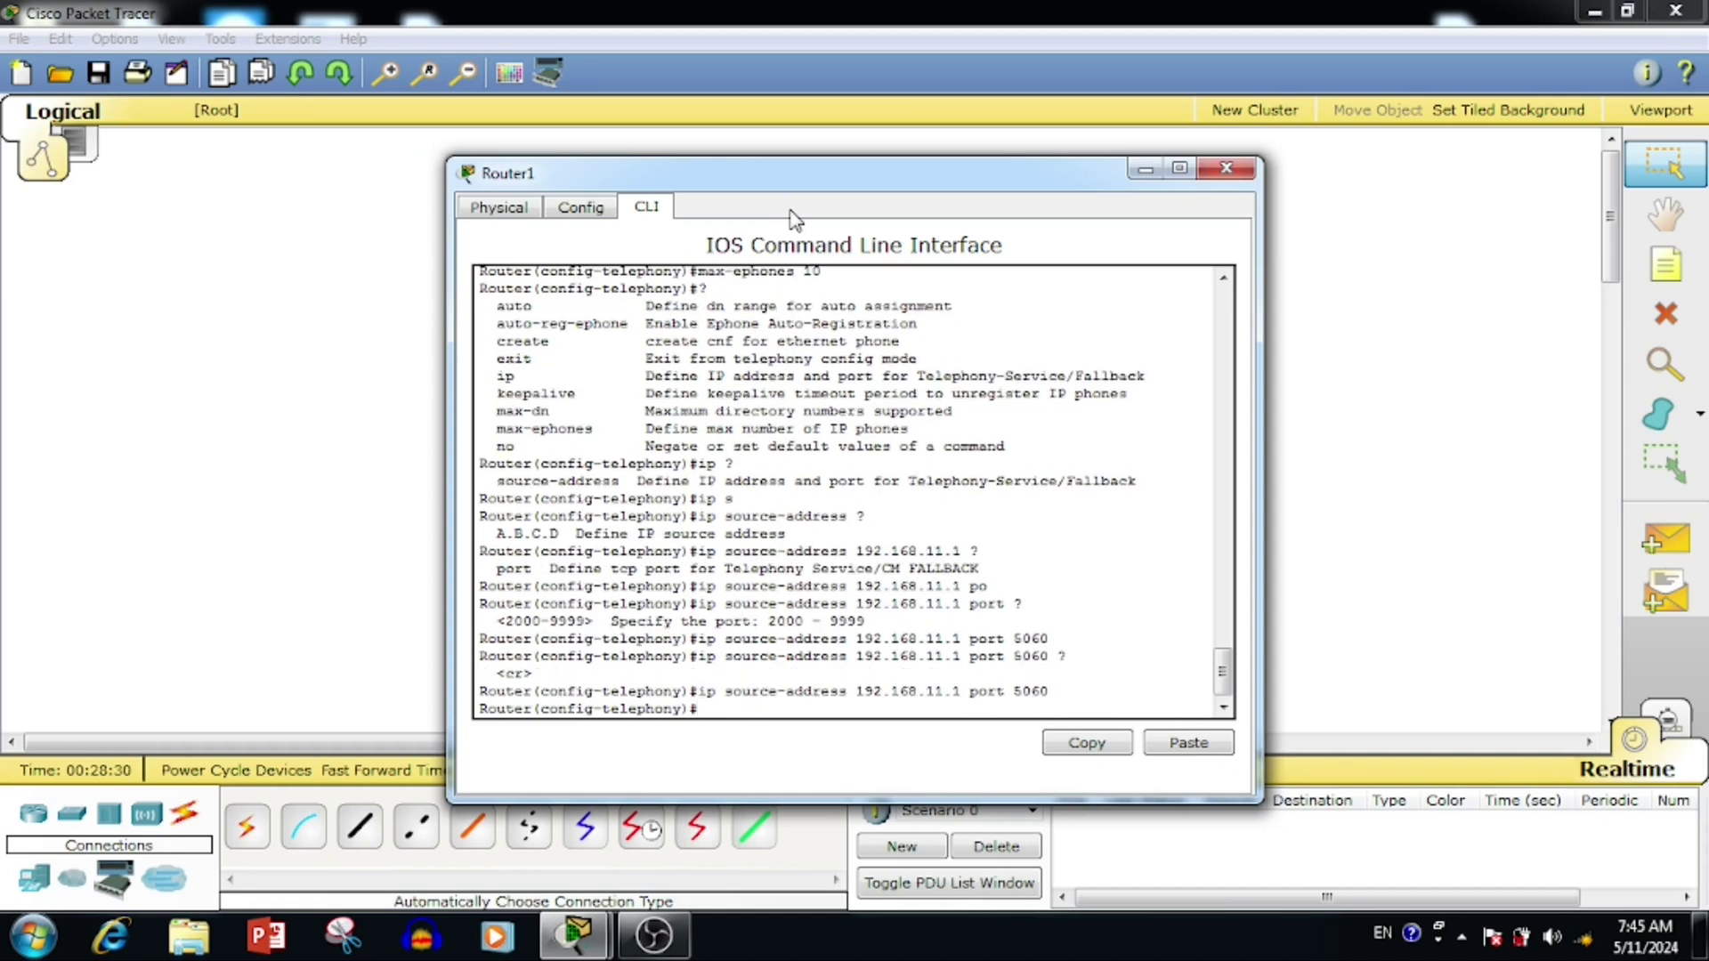
pyautogui.write('e')
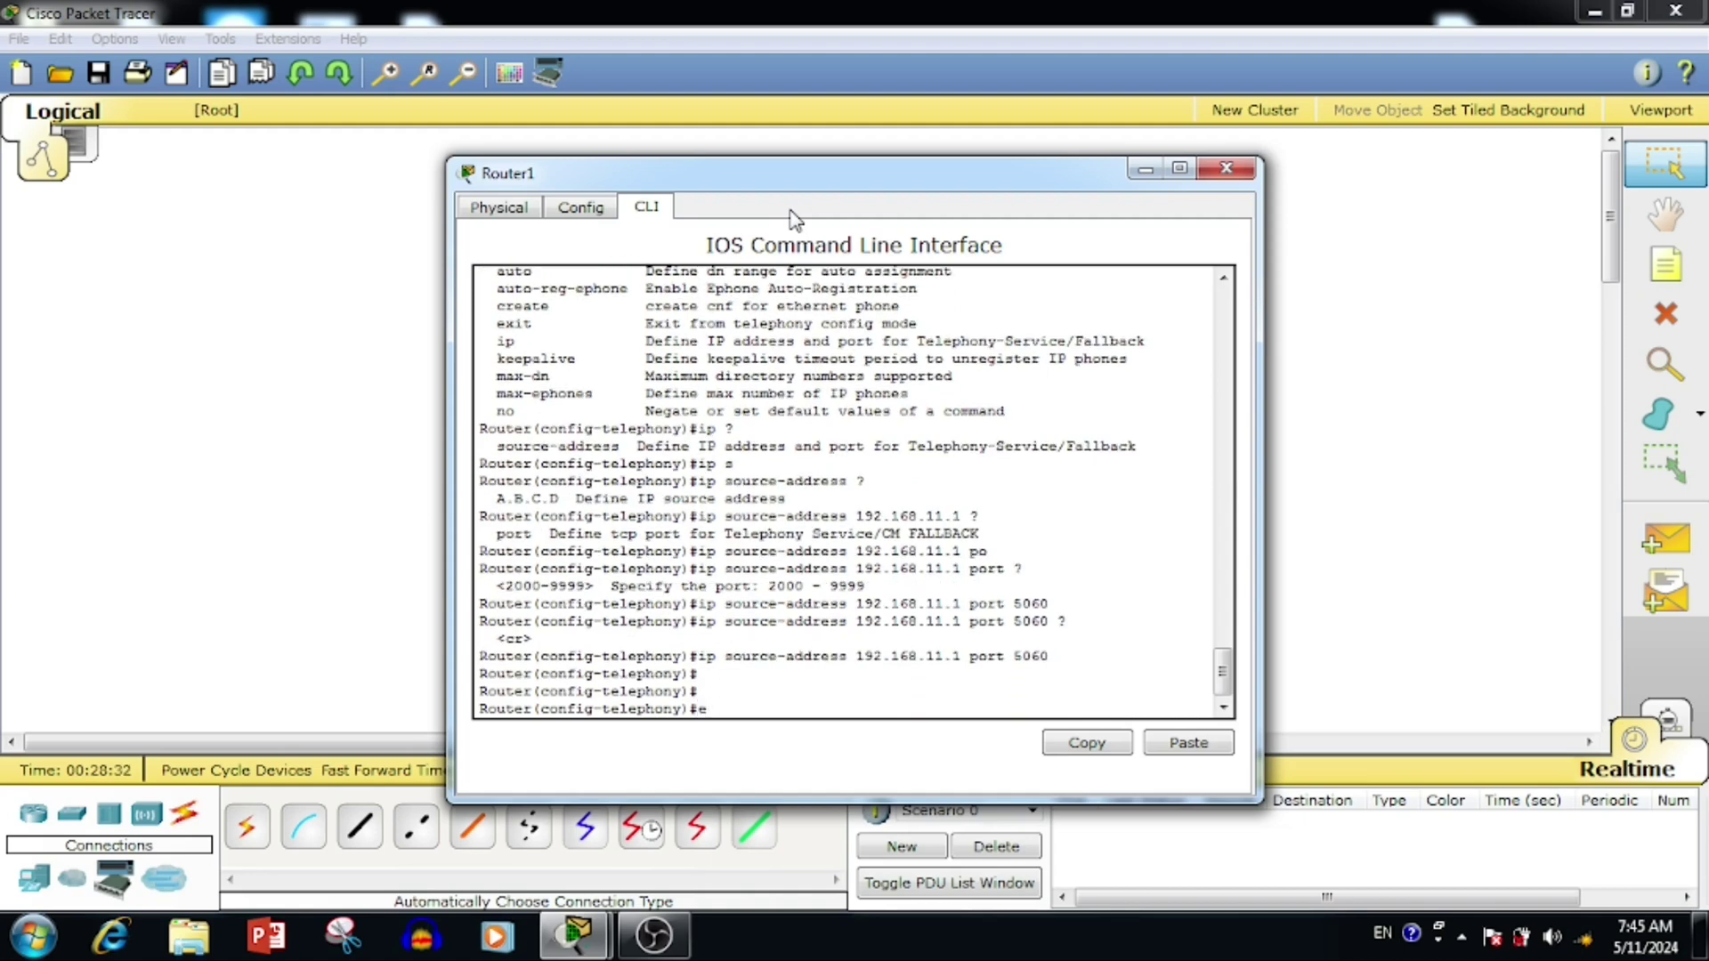
pyautogui.press('BackSpace')
pyautogui.write('?')
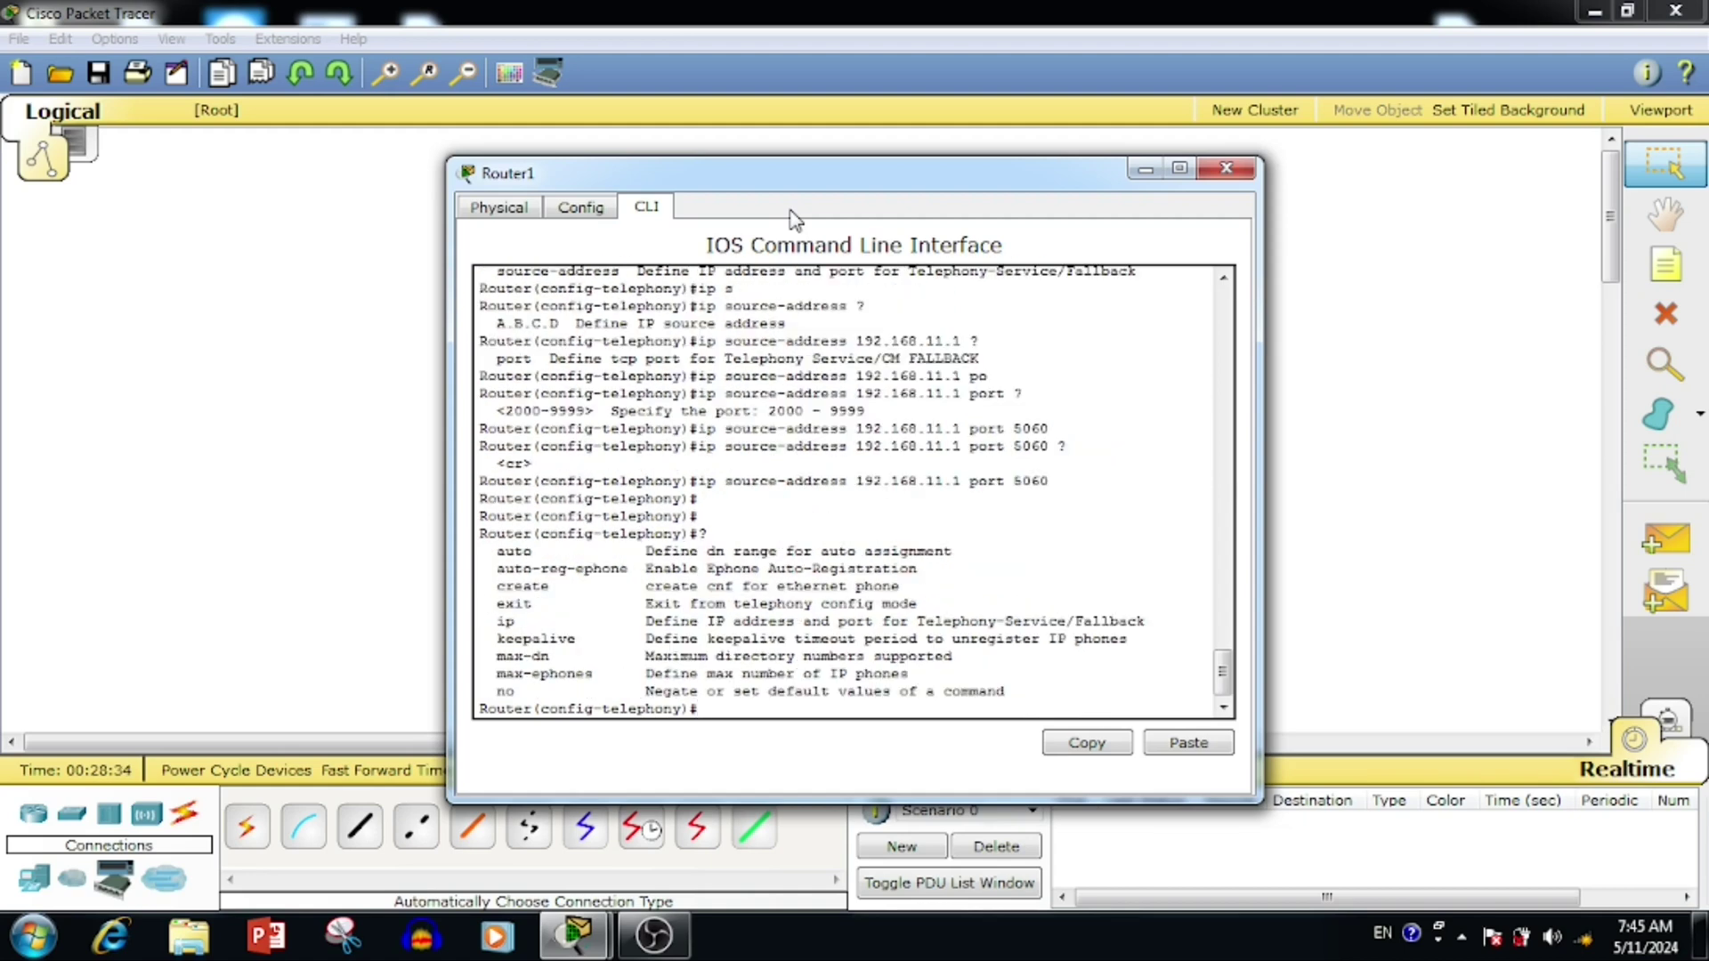
# Exit telephony-service mode and list the global configuration commands to look up the ephone entries.
pyautogui.write('exit')
pyautogui.press('Return')
pyautogui.press('Return')
pyautogui.write('ep')
pyautogui.press('Tab')
pyautogui.press('BackSpace')
pyautogui.press('BackSpace')
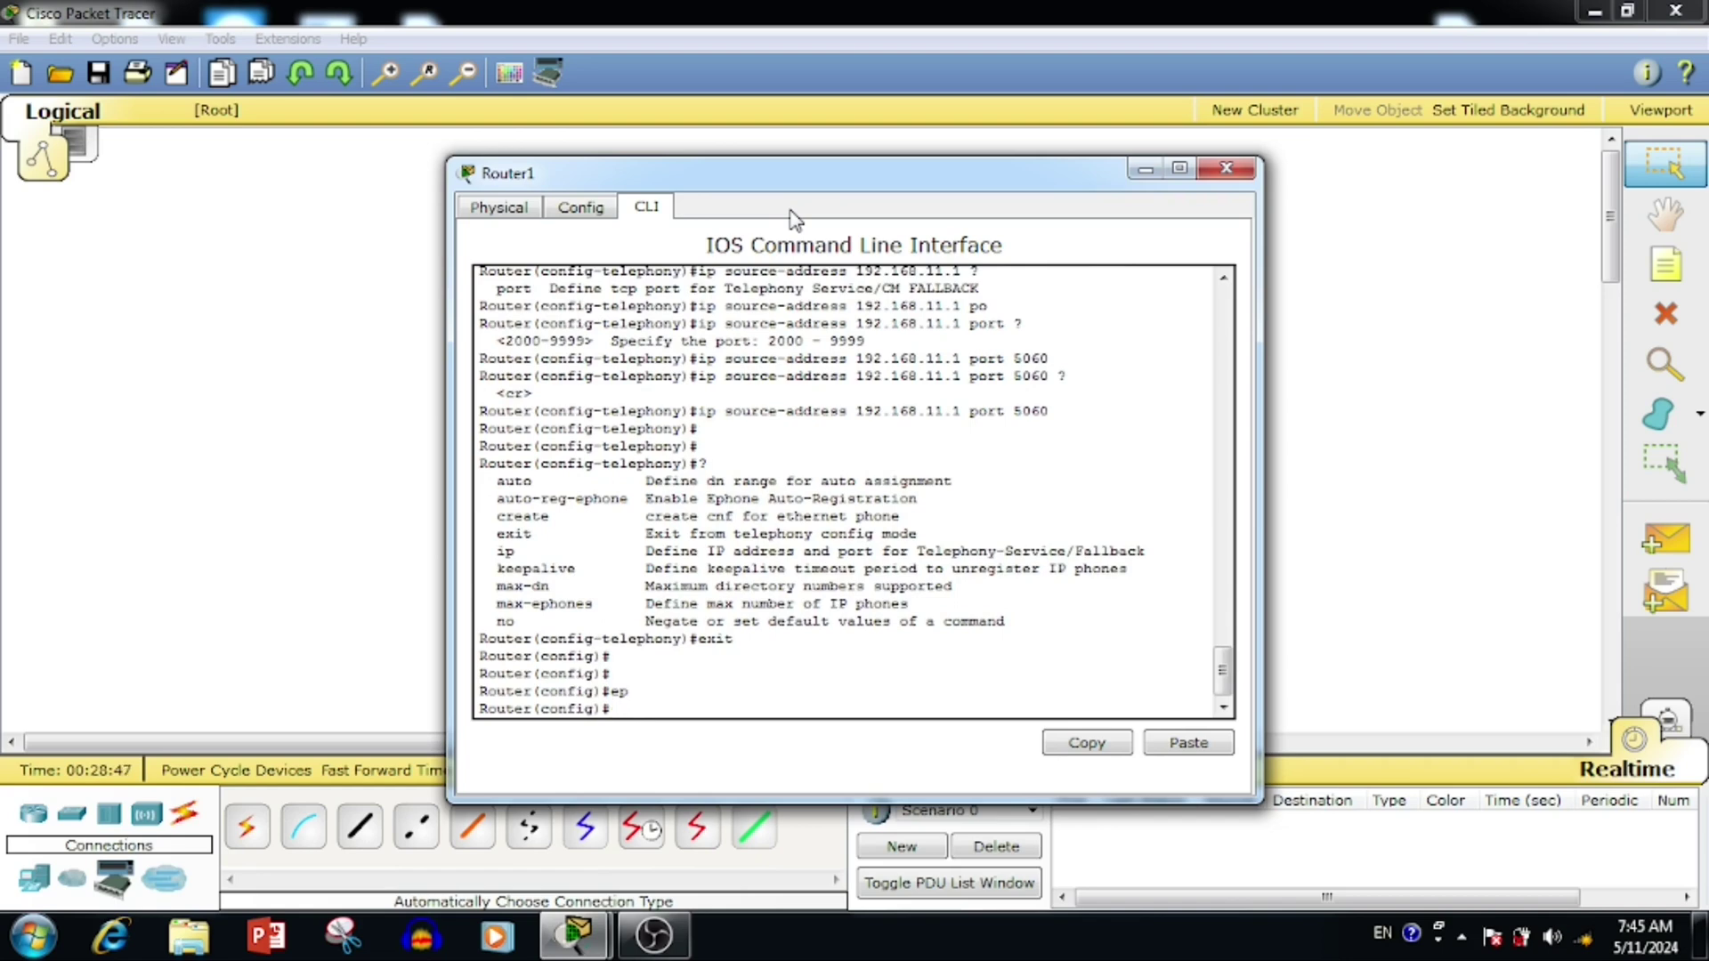
pyautogui.write('?')
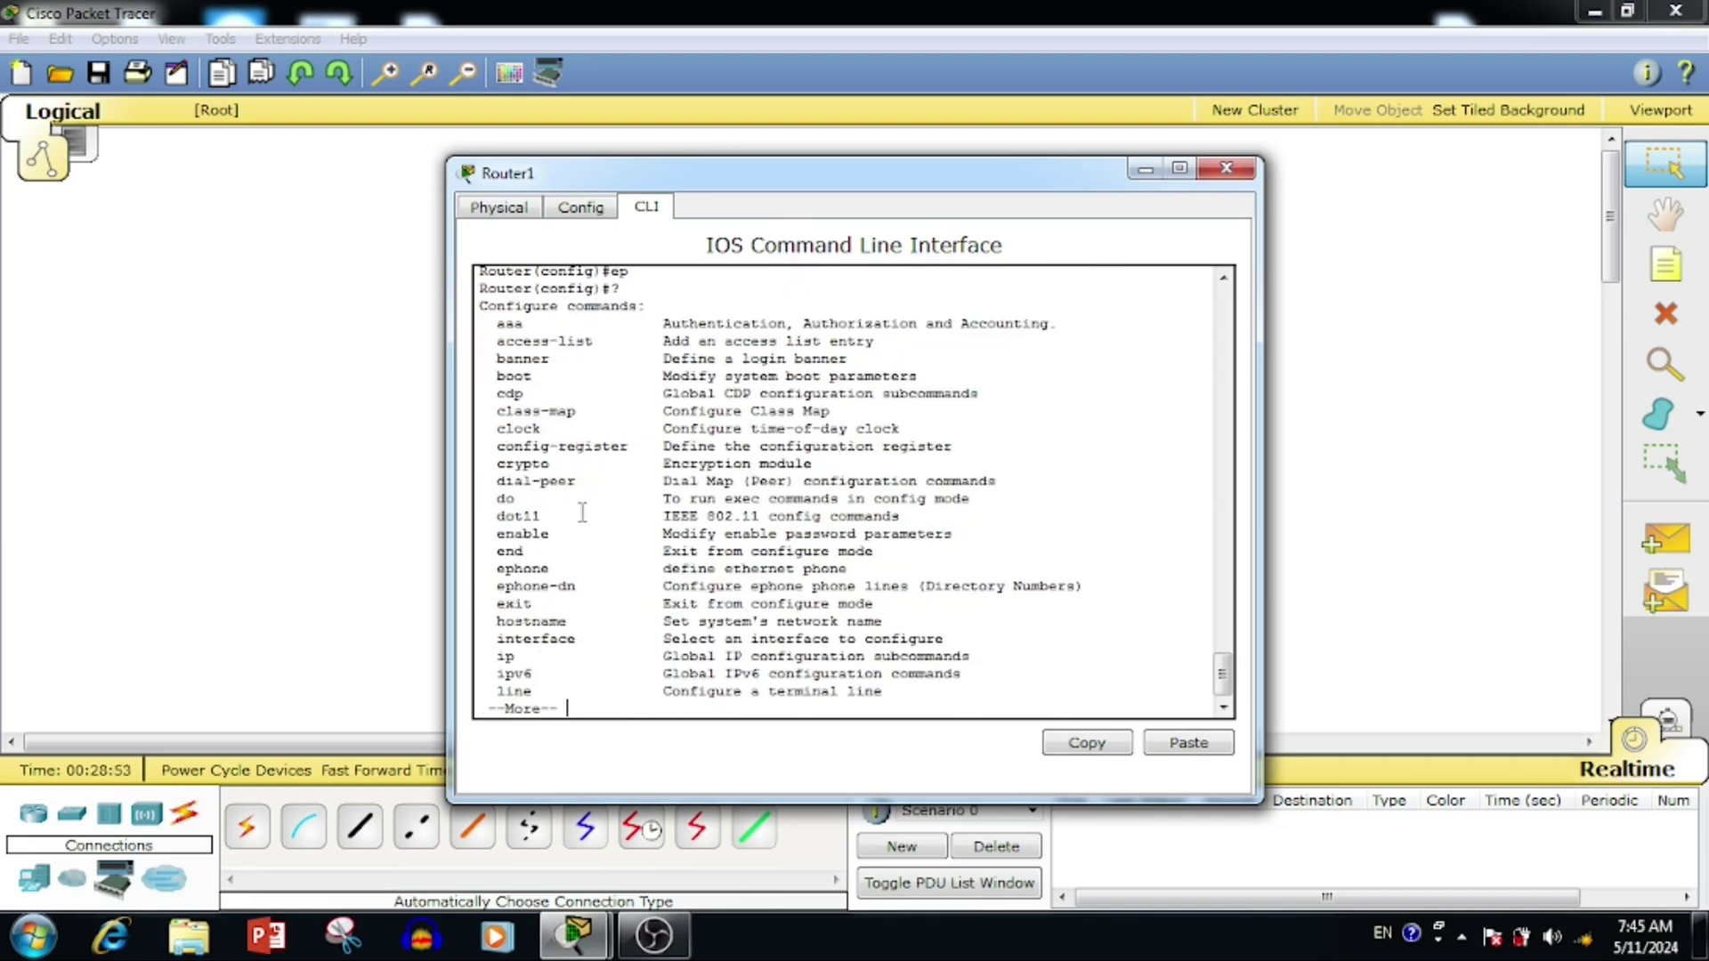
pyautogui.moveTo(489, 587); pyautogui.dragTo(482, 576)
pyautogui.click(488, 583)
pyautogui.press('Return')
pyautogui.press('Return')
pyautogui.press('Return')
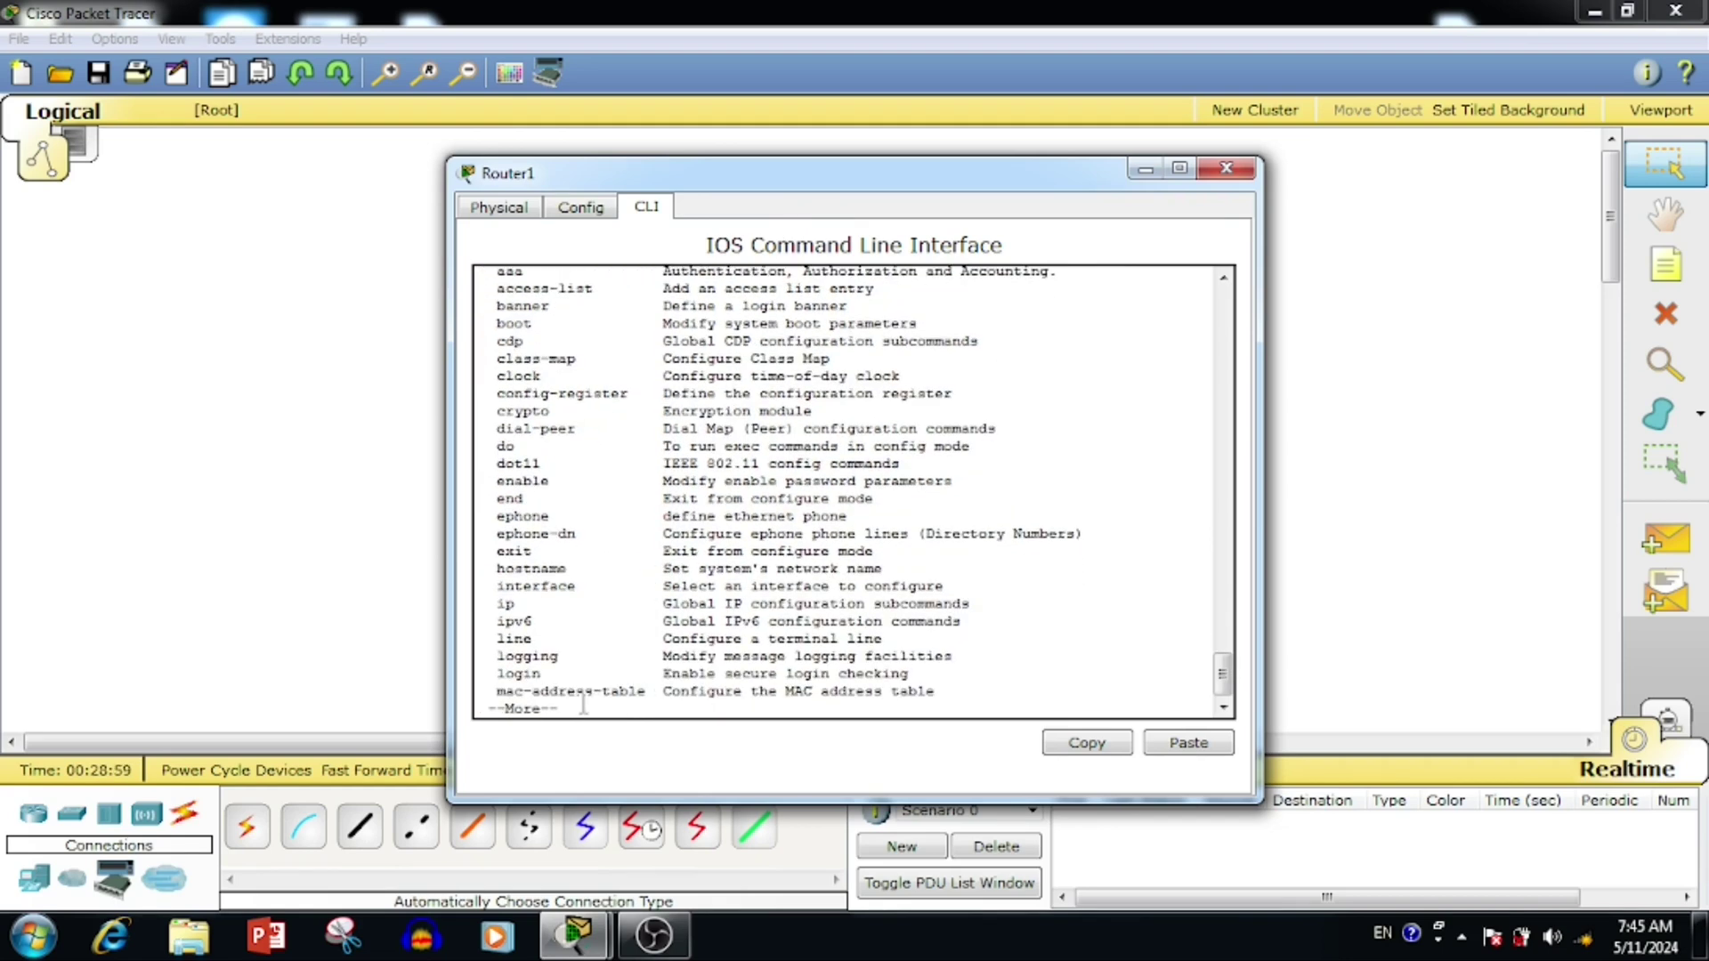
# Create the first phone line on Router1 with ephone-dn 1 and enter its configuration mode.
pyautogui.write('ep')
pyautogui.press('Tab')
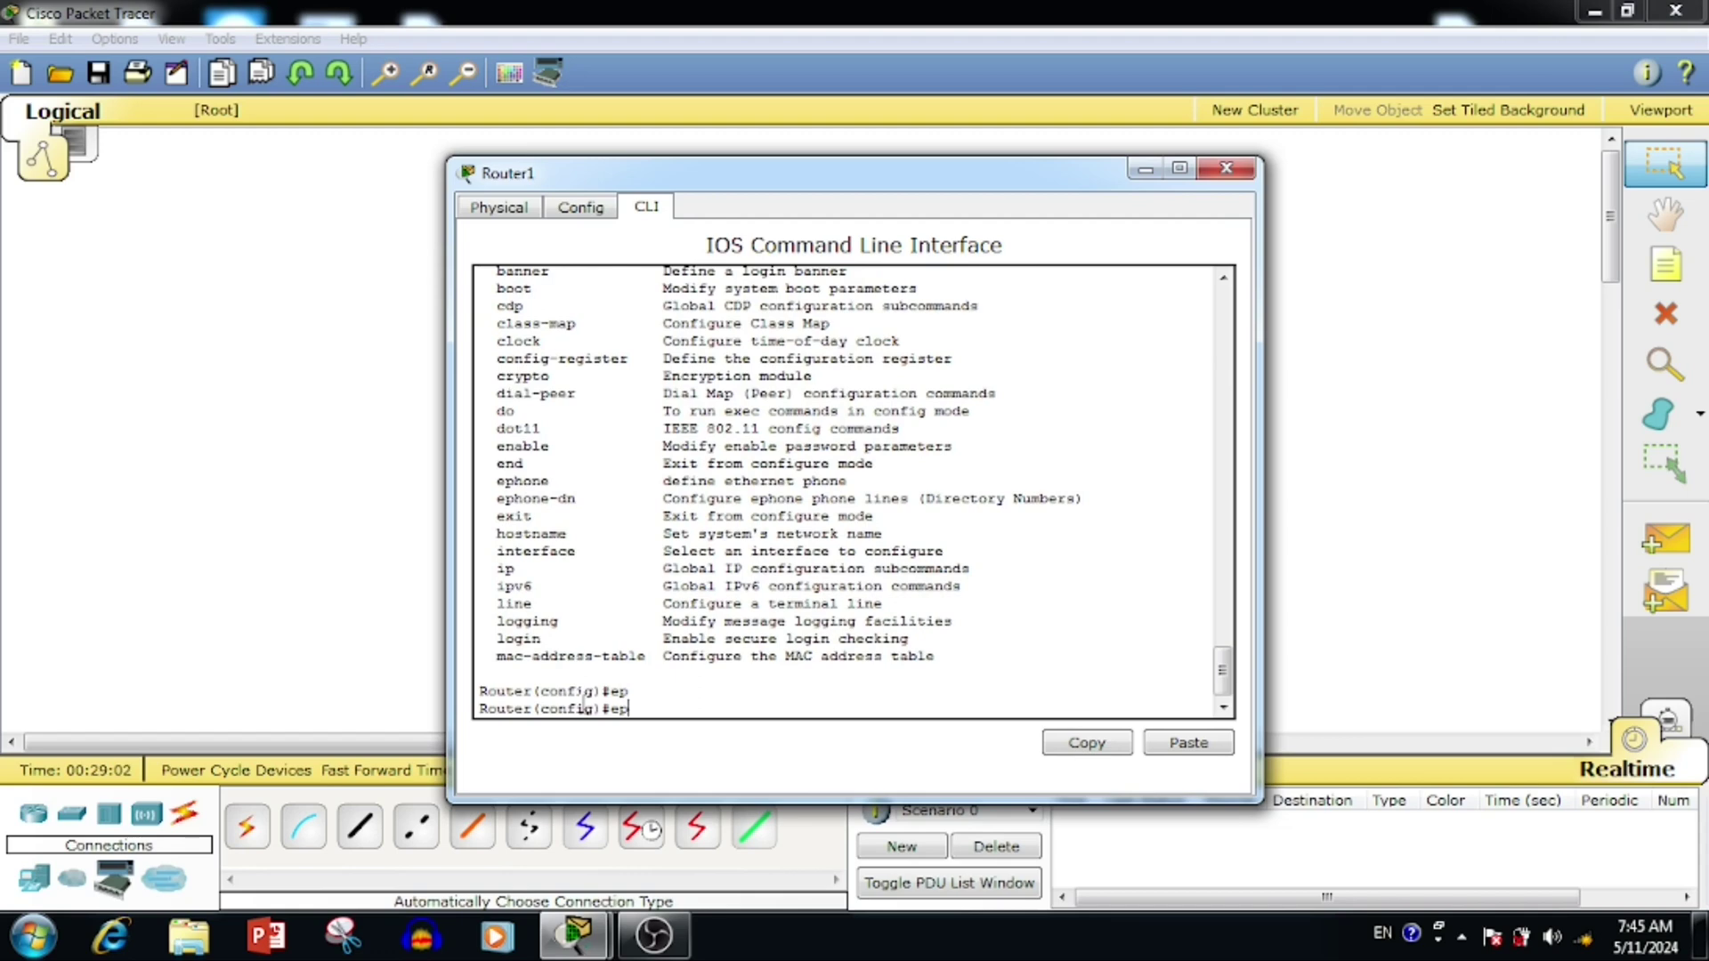
pyautogui.write('ho')
pyautogui.press('Tab')
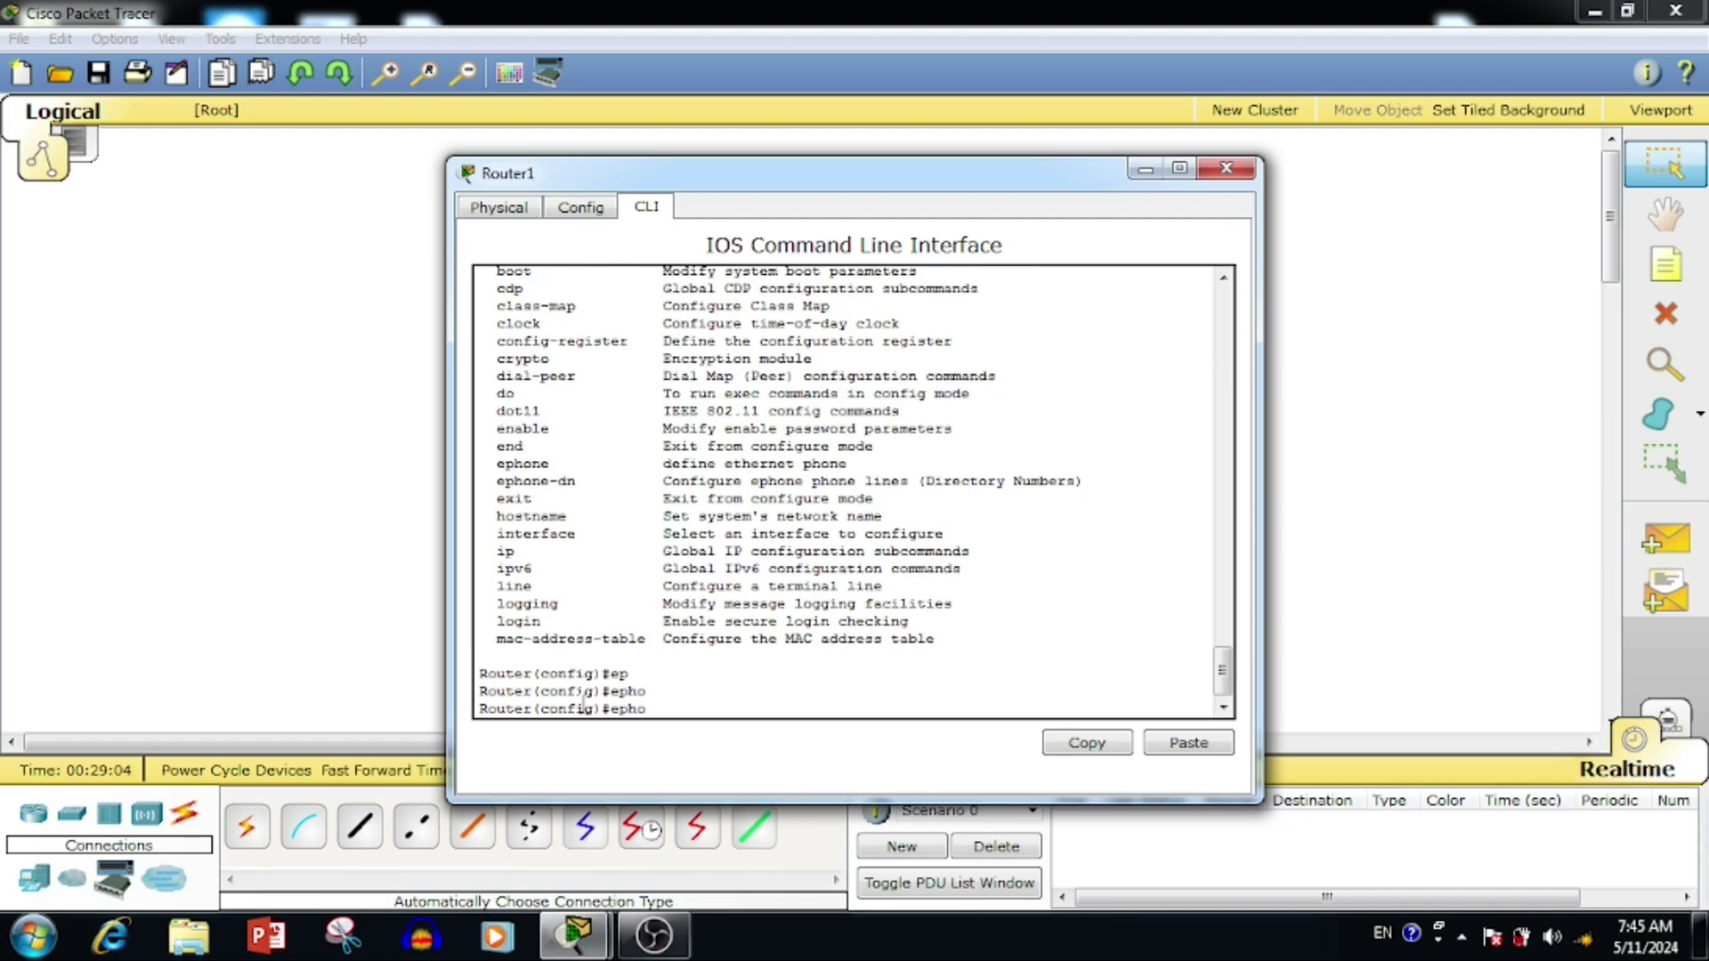
pyautogui.write('ne ?')
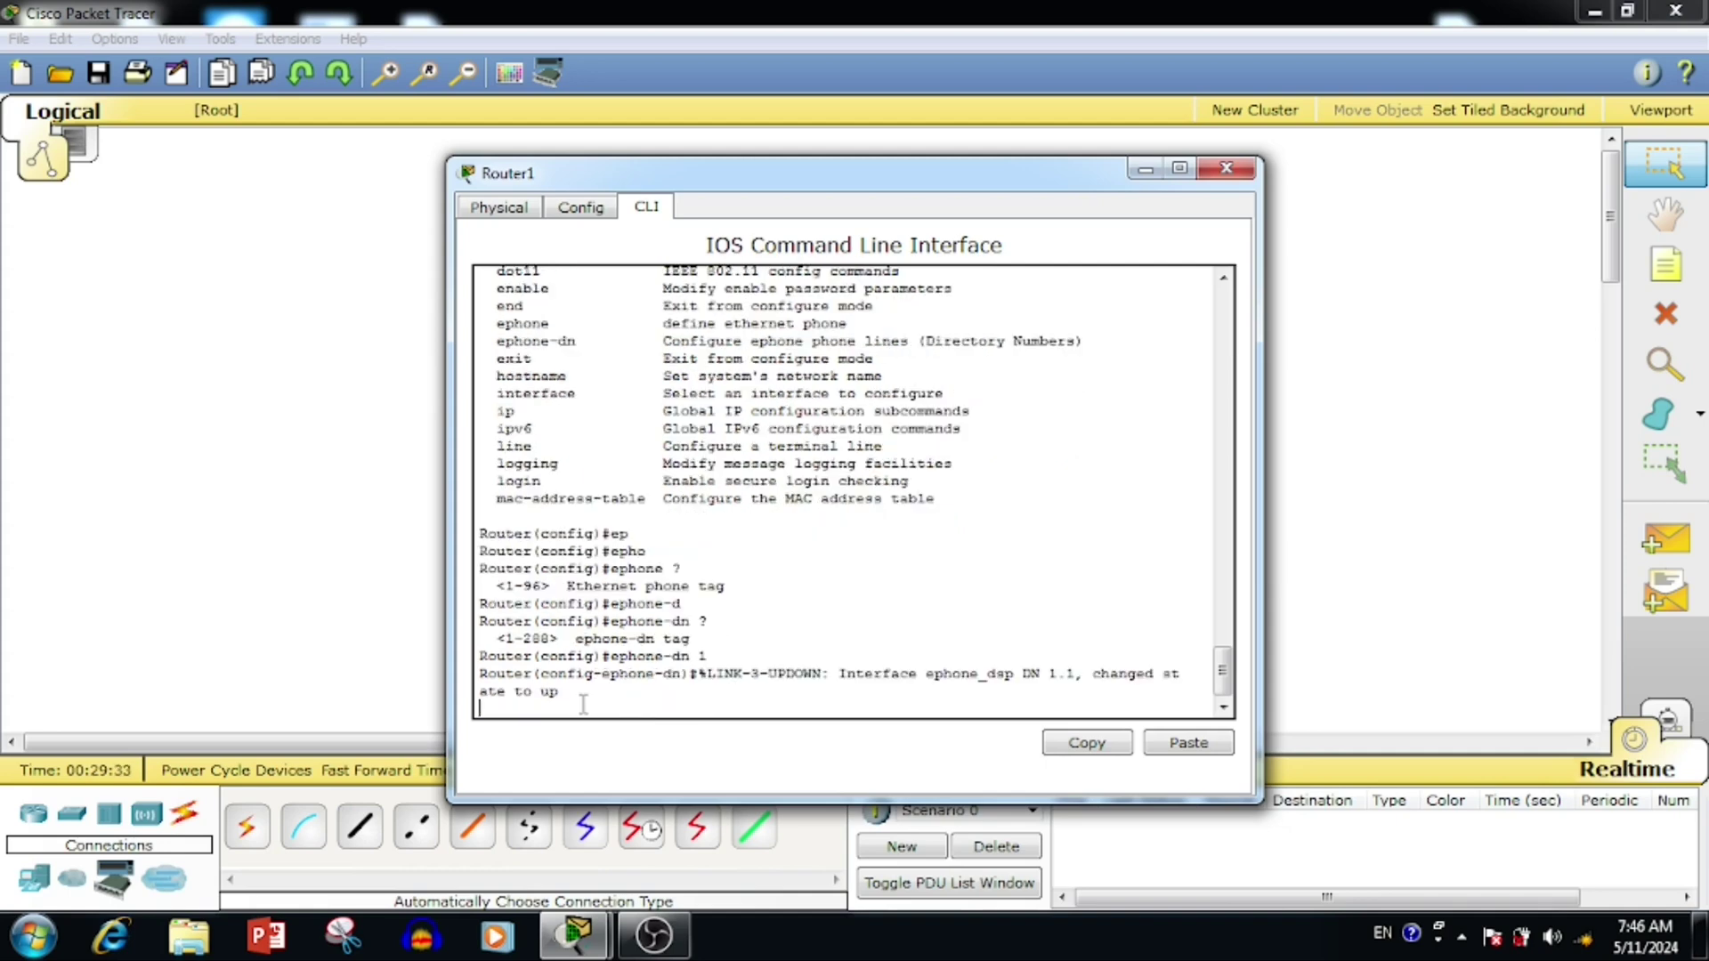
pyautogui.press('Return')
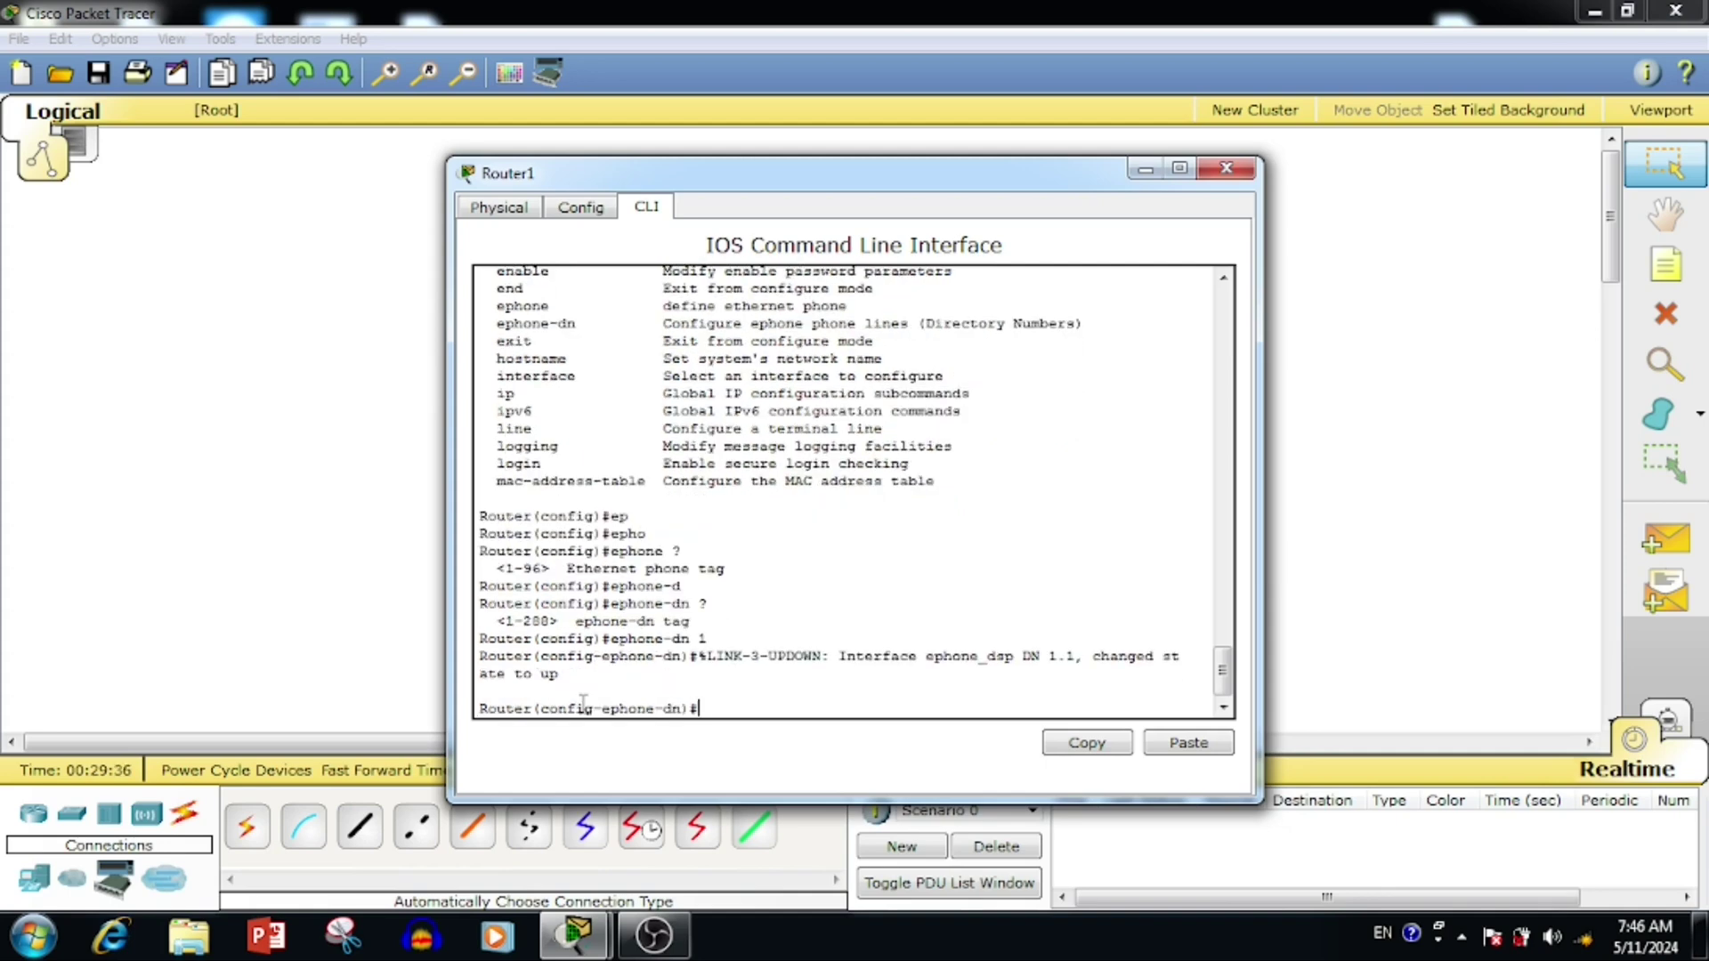
# Assign the telephone number 1000 to ephone-dn 1 and return to global configuration mode.
pyautogui.write('?nu')
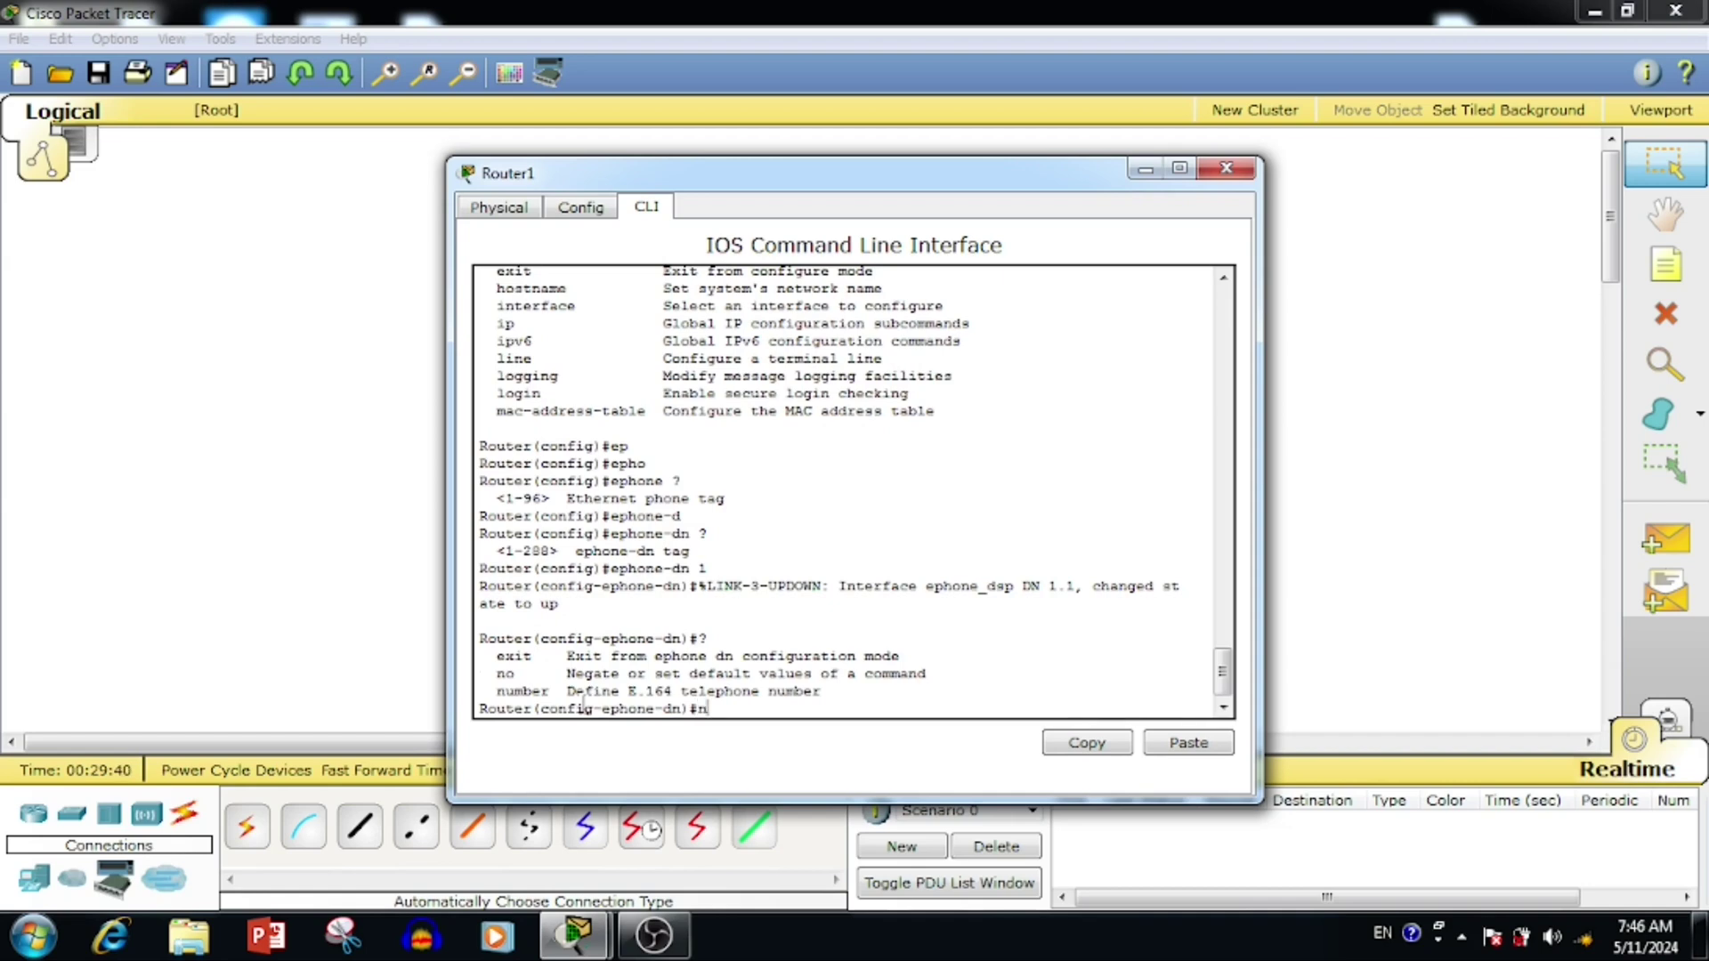
pyautogui.press('Tab')
pyautogui.write('?')
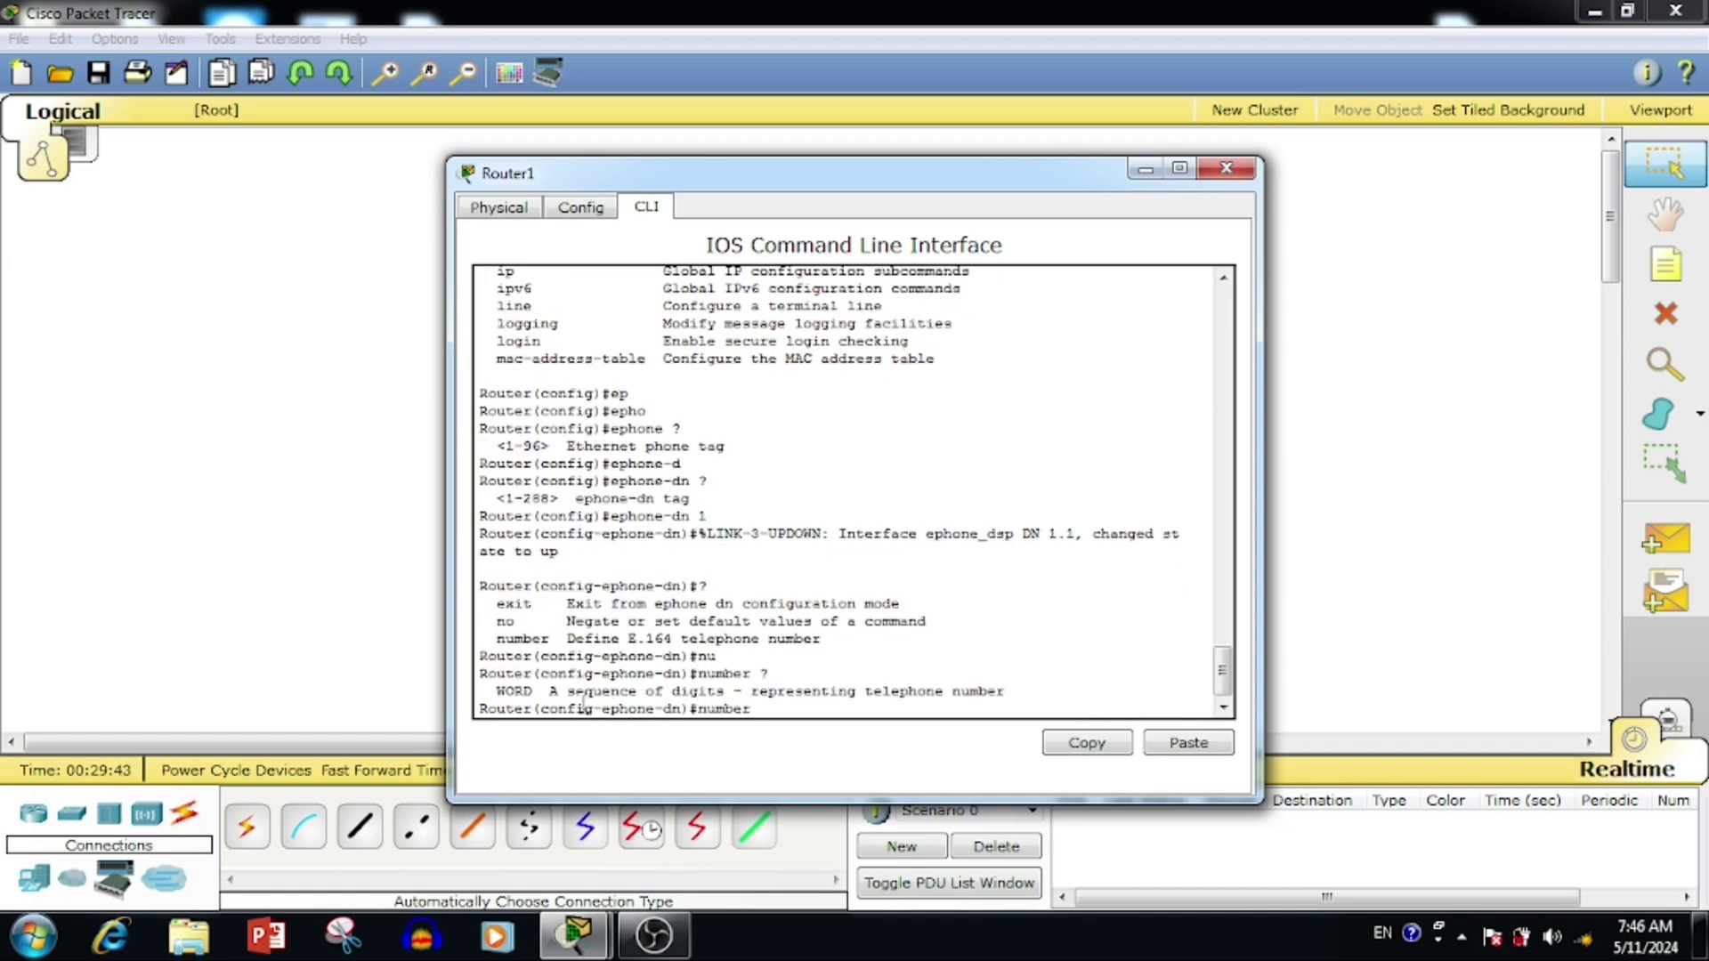
pyautogui.write('1000 ?')
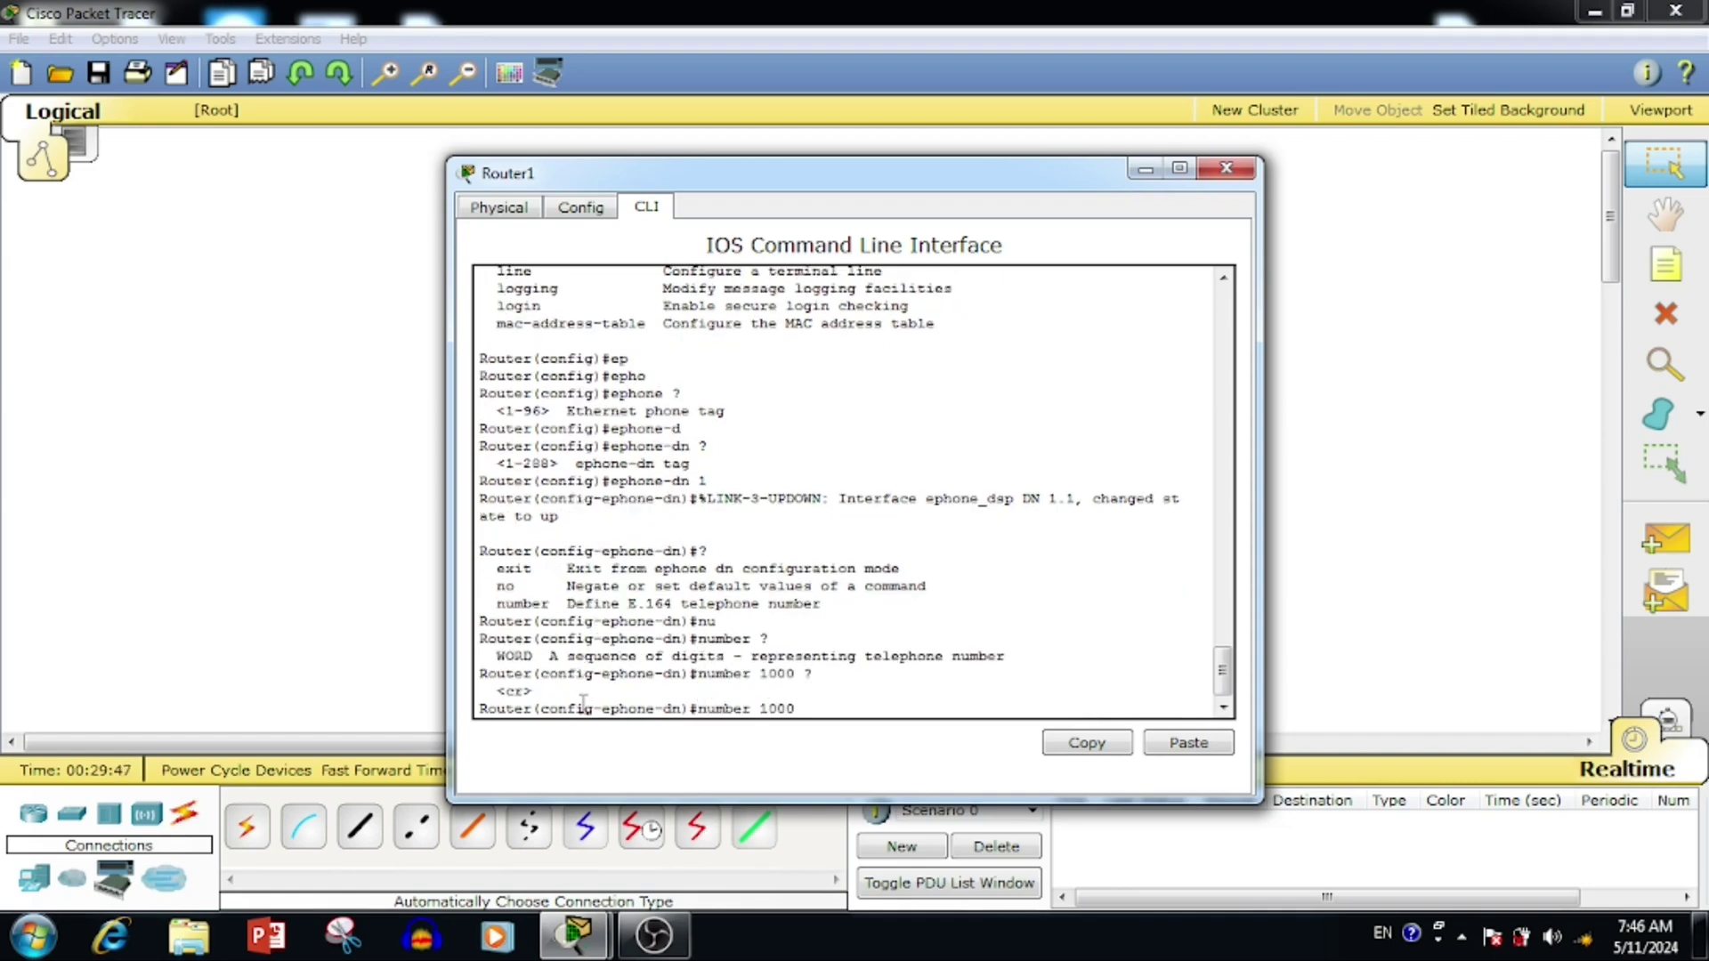
pyautogui.press('Return')
pyautogui.write('exit')
pyautogui.press('Return')
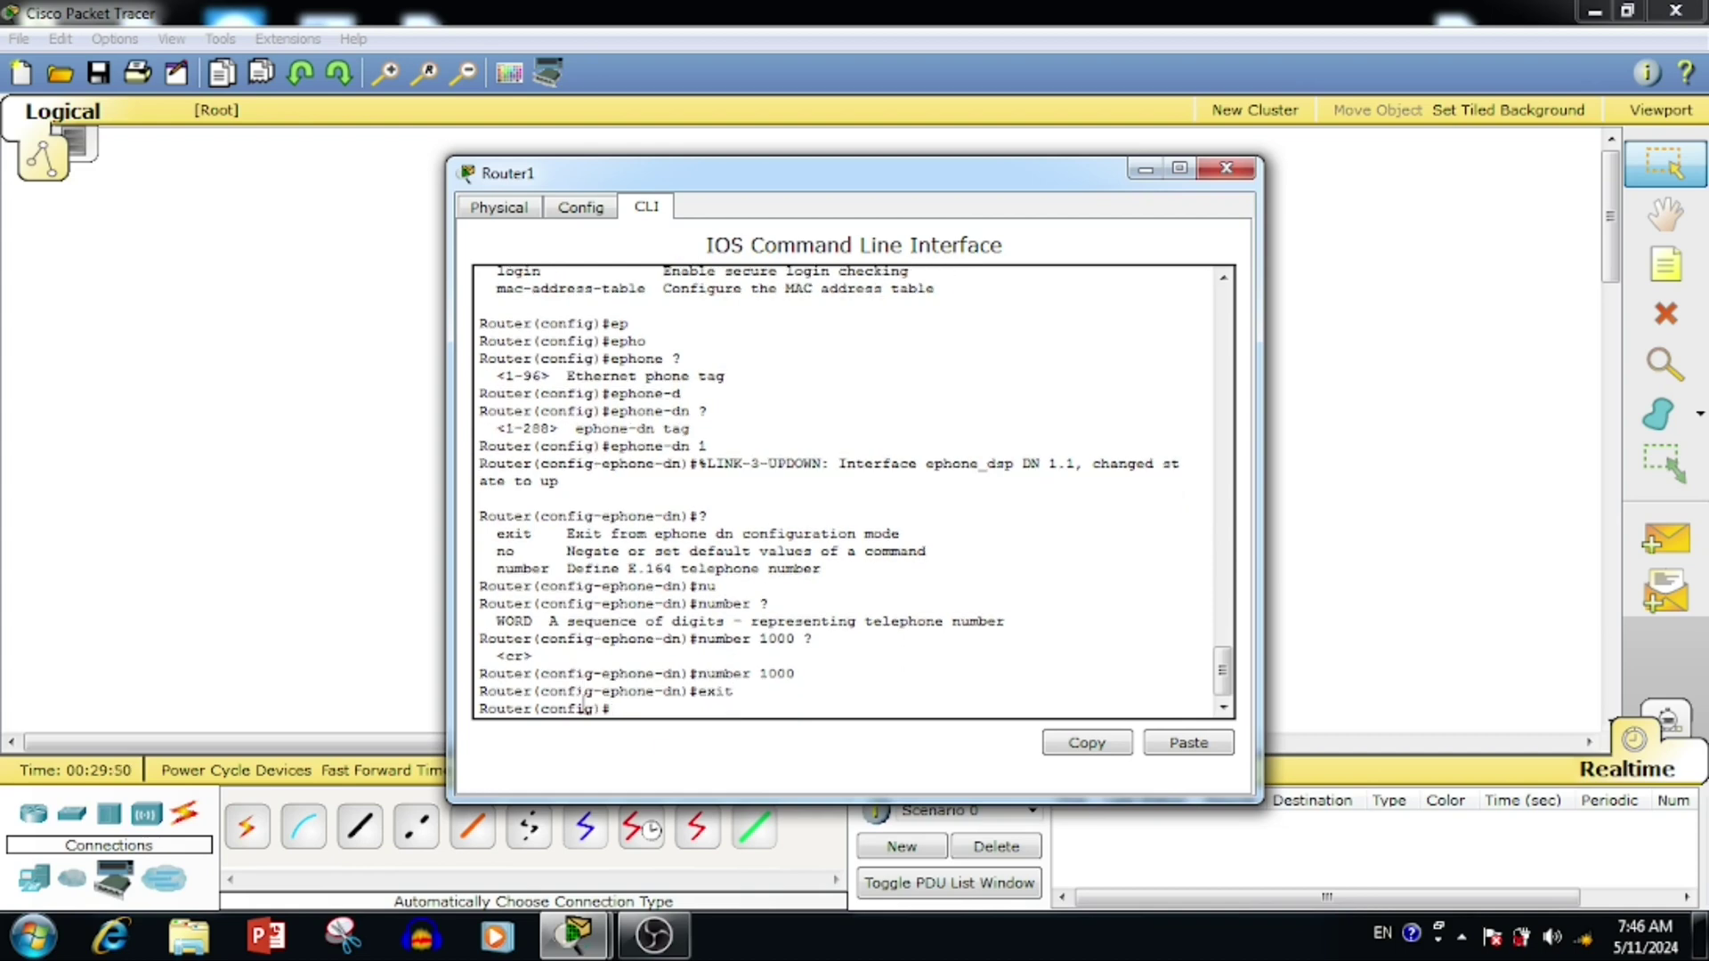
# Create ephone-dn 2, assign it the telephone number 1001, and exit its configuration mode.
pyautogui.write('ephone-dn 1')
pyautogui.press('Return')
pyautogui.write('nu')
pyautogui.press('Tab')
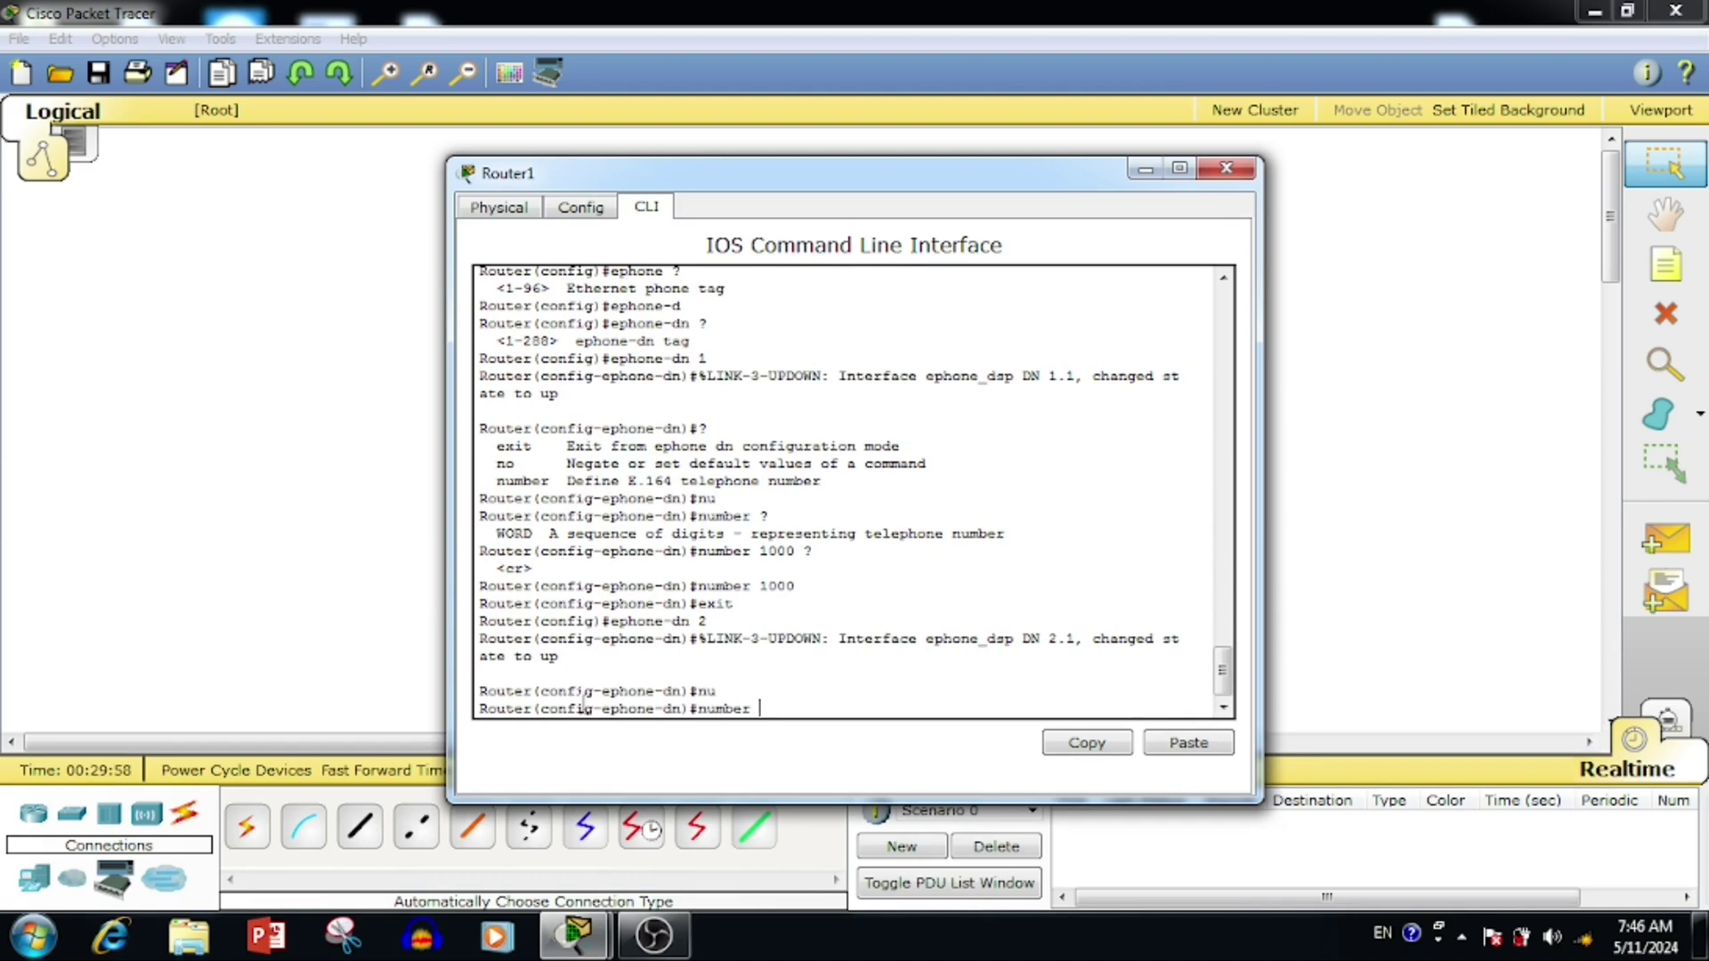
pyautogui.write('1001')
pyautogui.press('Return')
pyautogui.write('exit')
pyautogui.press('Return')
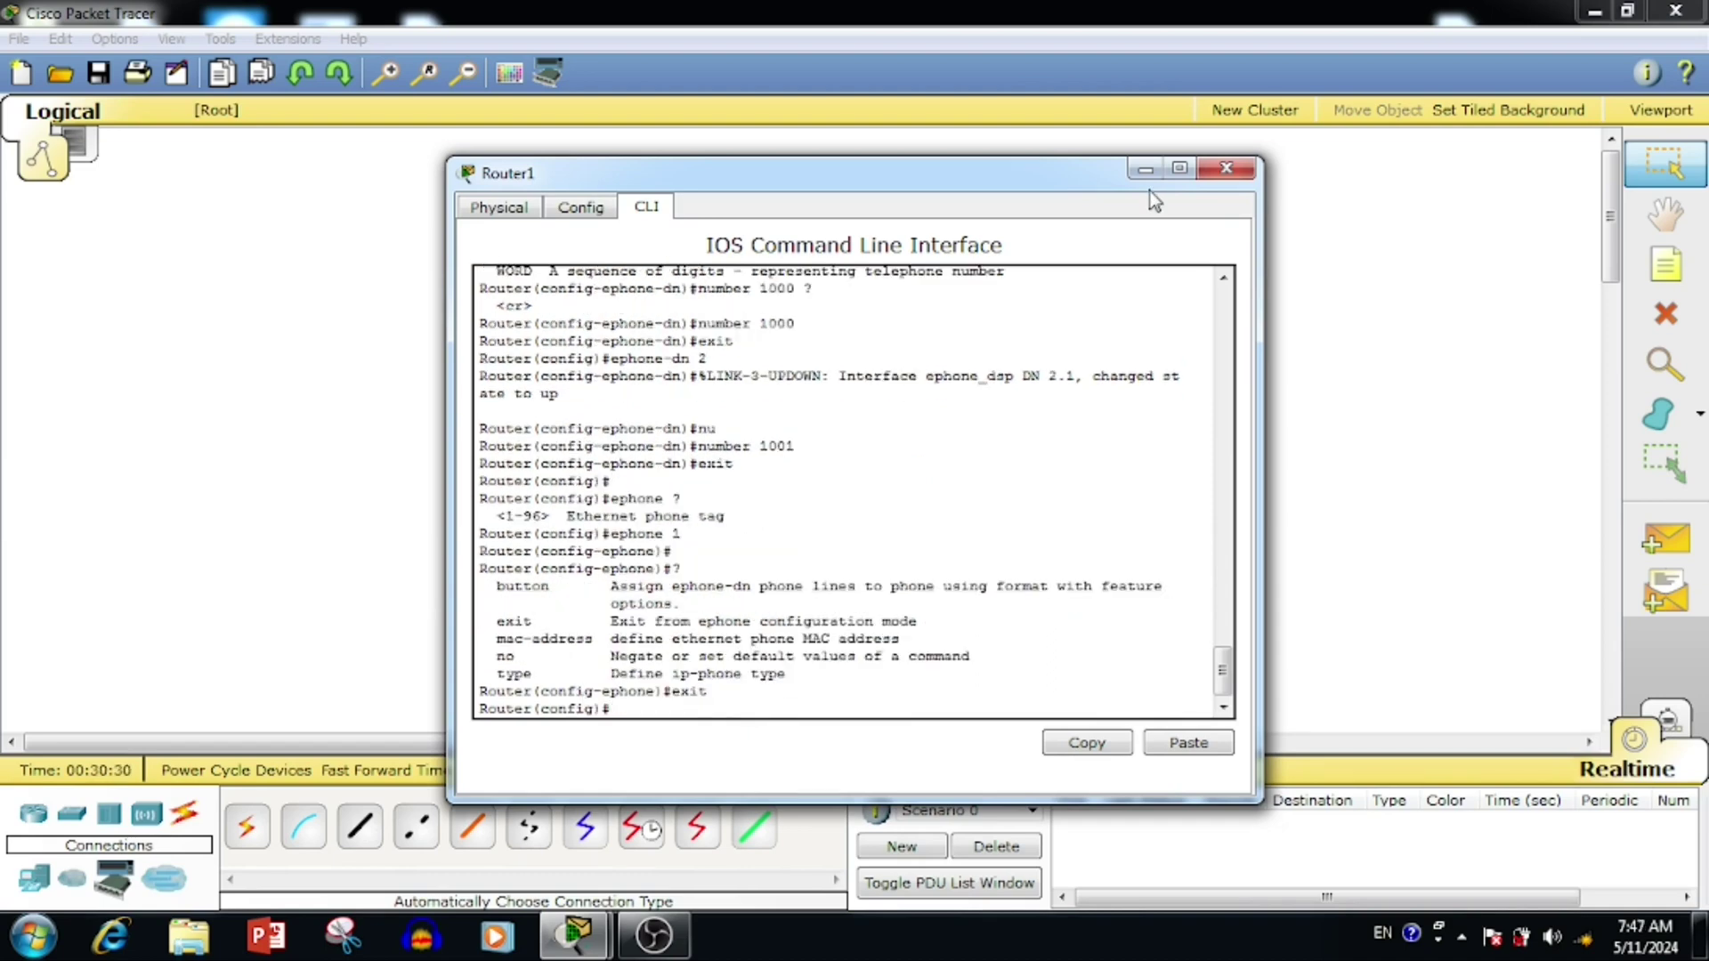
# Minimize the Router1 window and restart IP Phone0 by detaching and reconnecting its power adapter.
pyautogui.click(1145, 169)
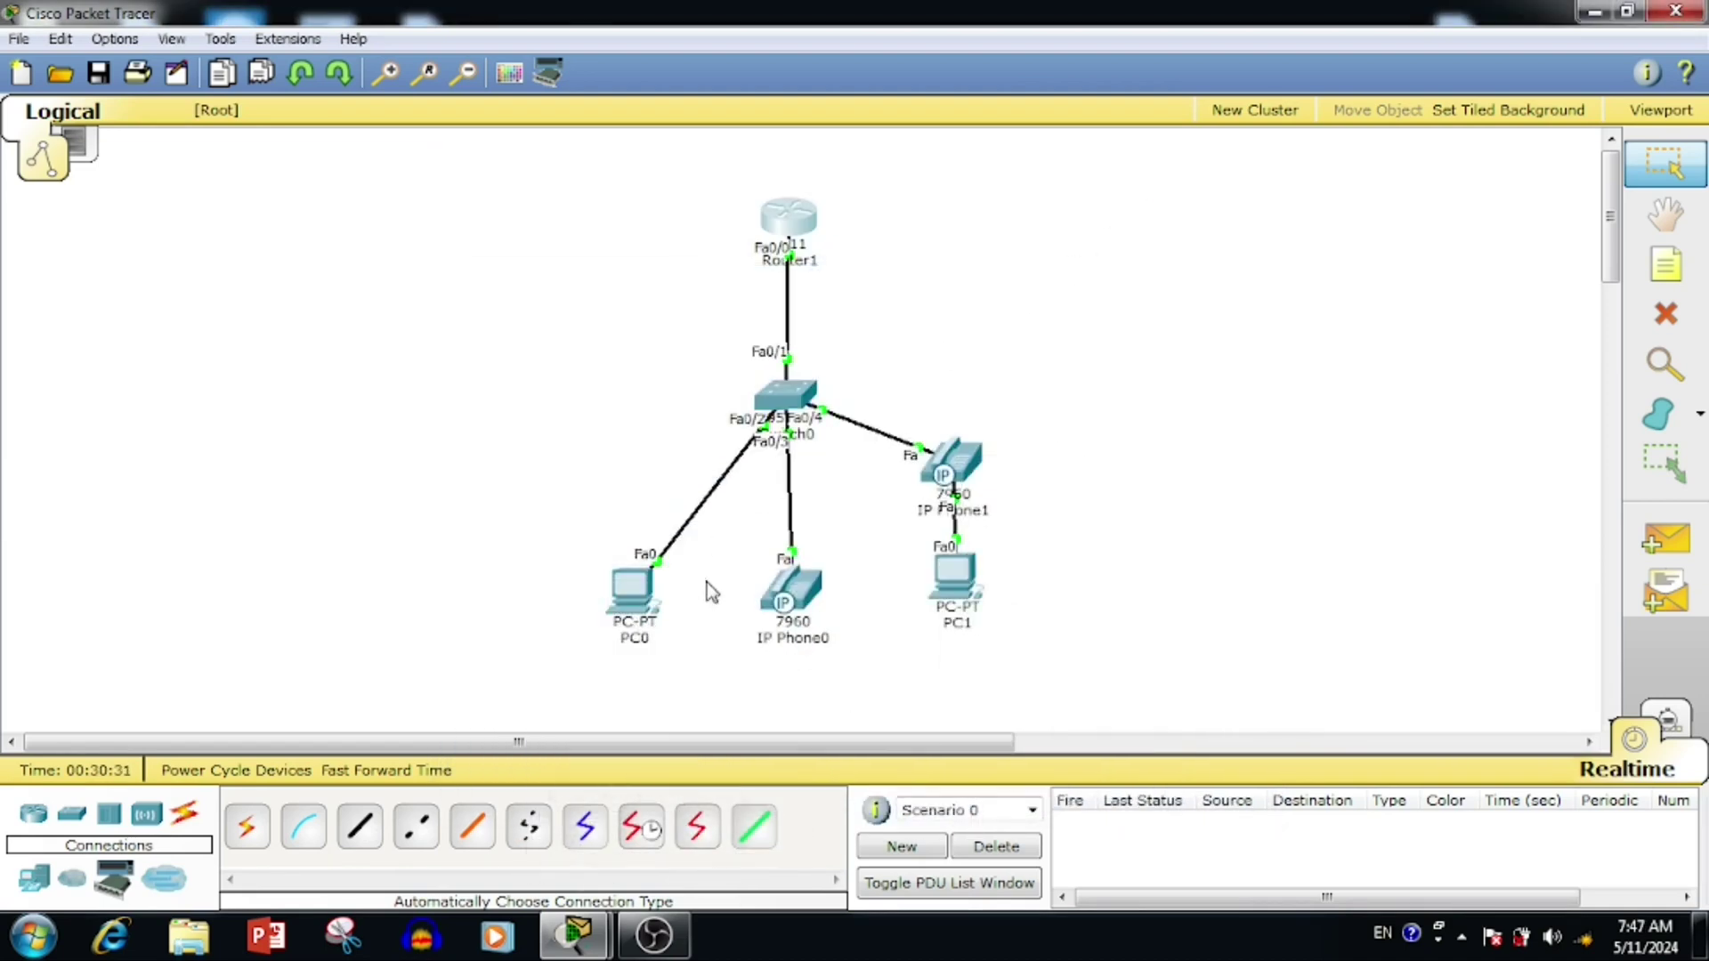
pyautogui.click(806, 589)
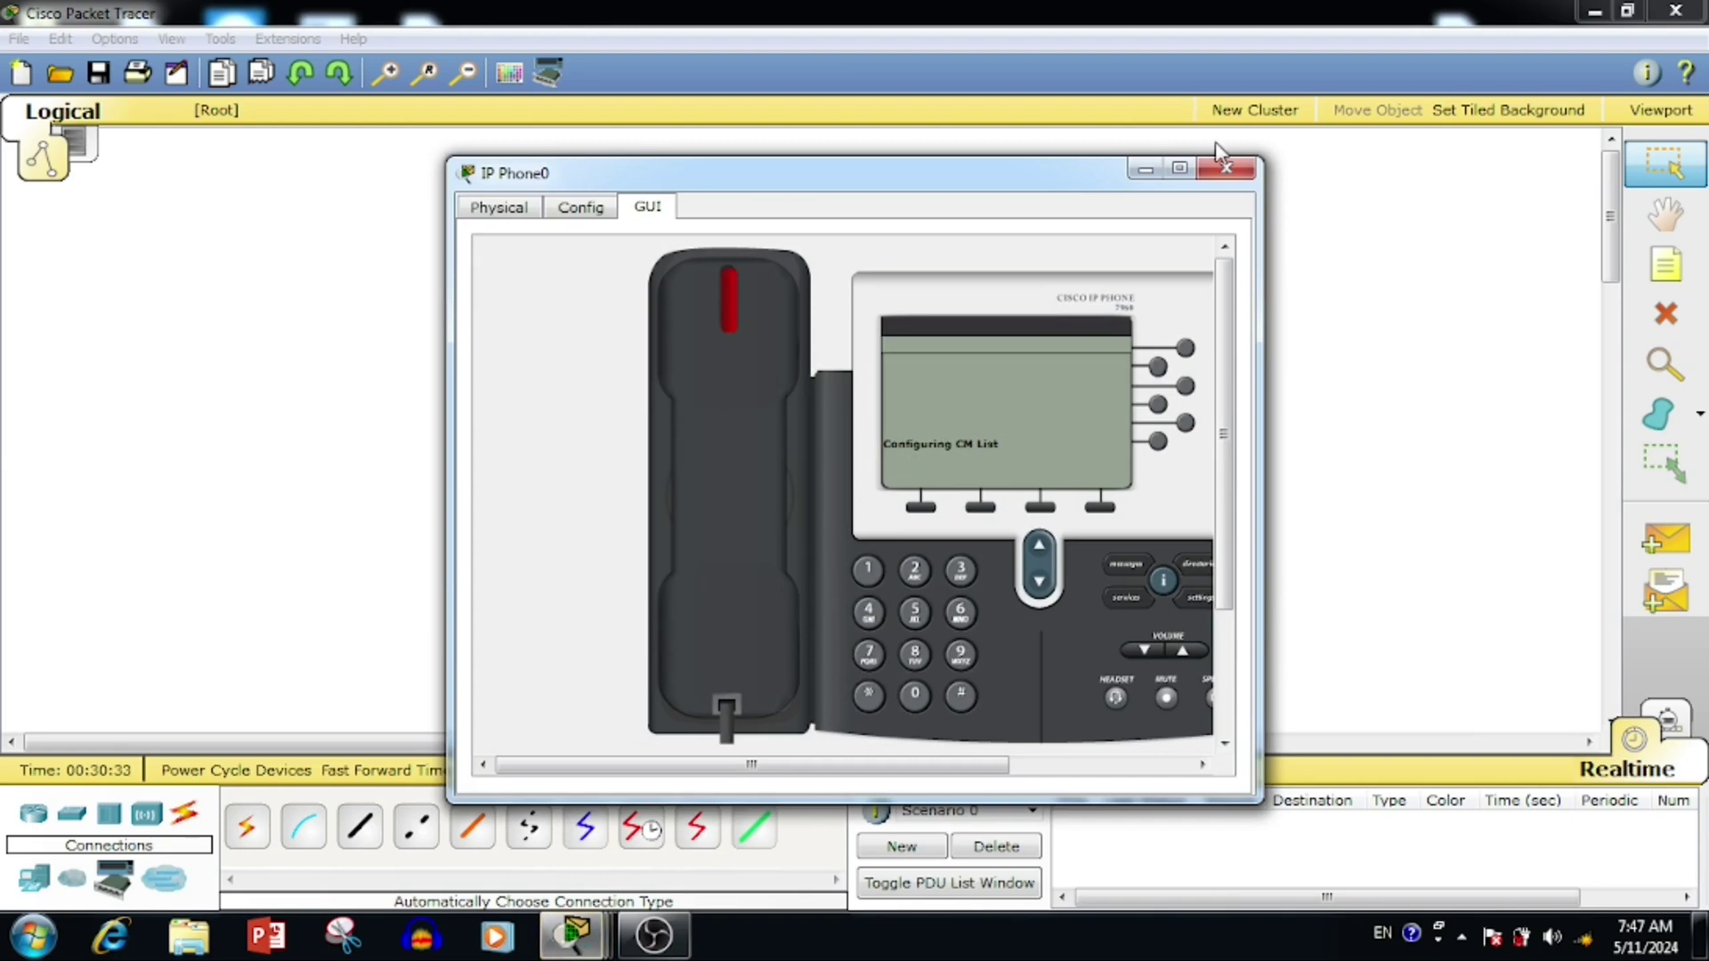
pyautogui.click(509, 207)
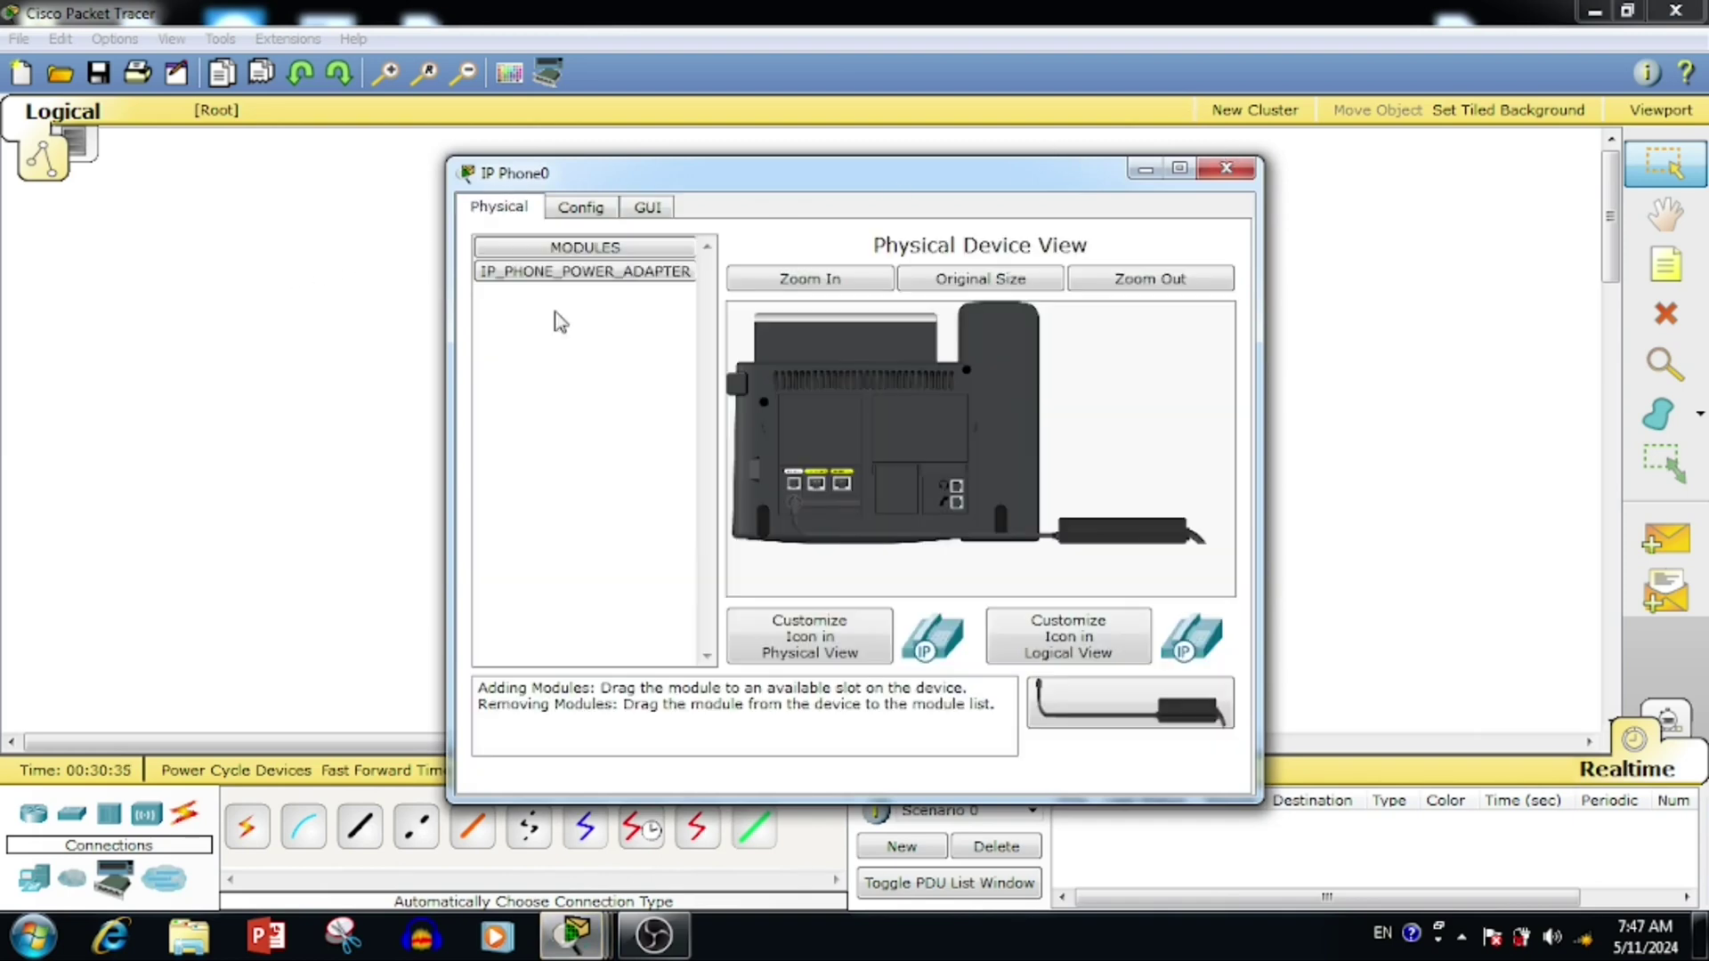
pyautogui.moveTo(1109, 533); pyautogui.dragTo(1157, 534)
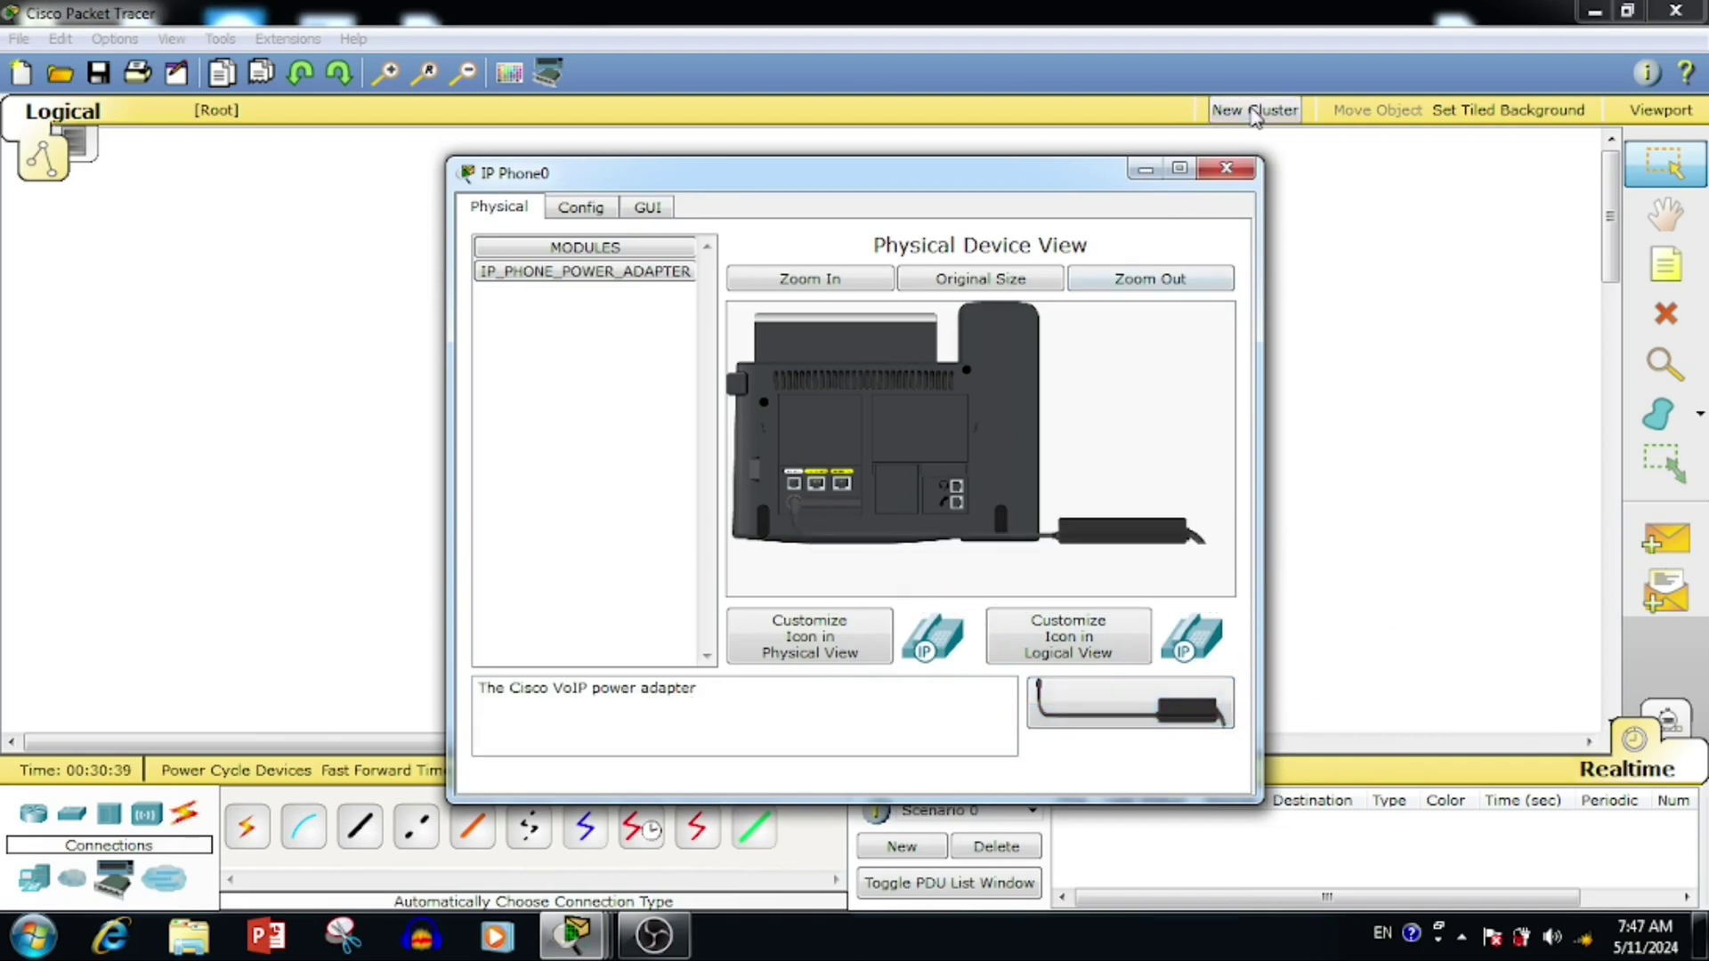
pyautogui.click(1227, 169)
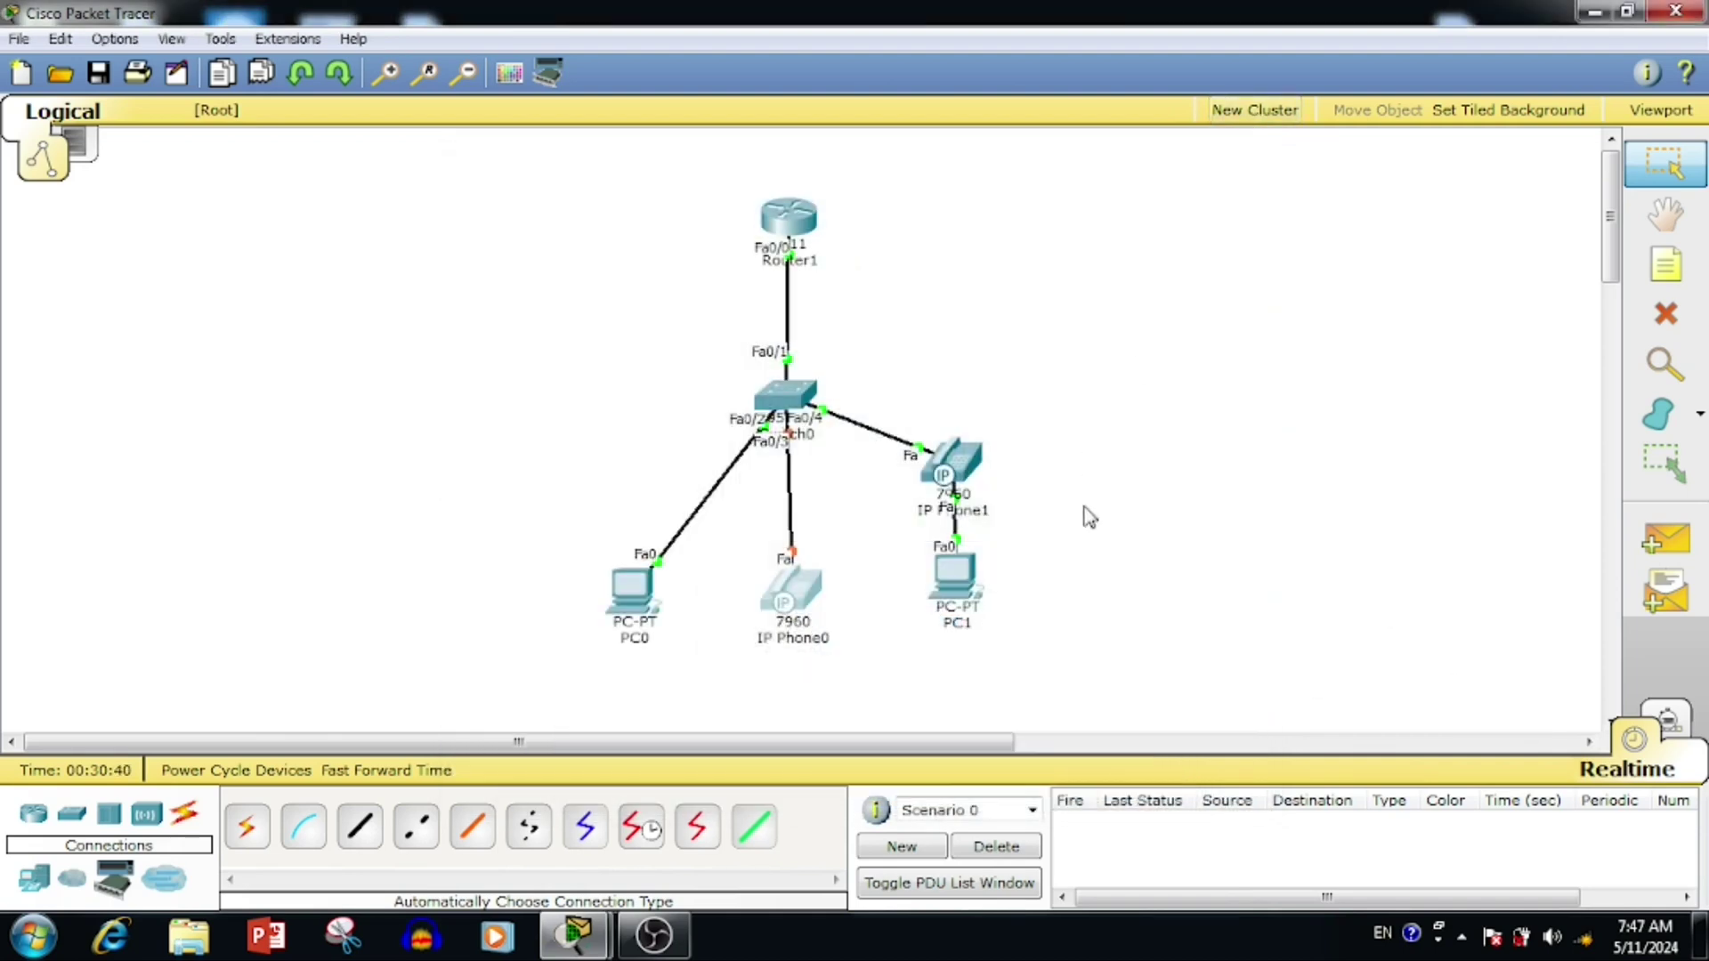
# Restart IP Phone1 by detaching and reconnecting its power adapter, and close its window.
pyautogui.click(979, 485)
pyautogui.click(594, 214)
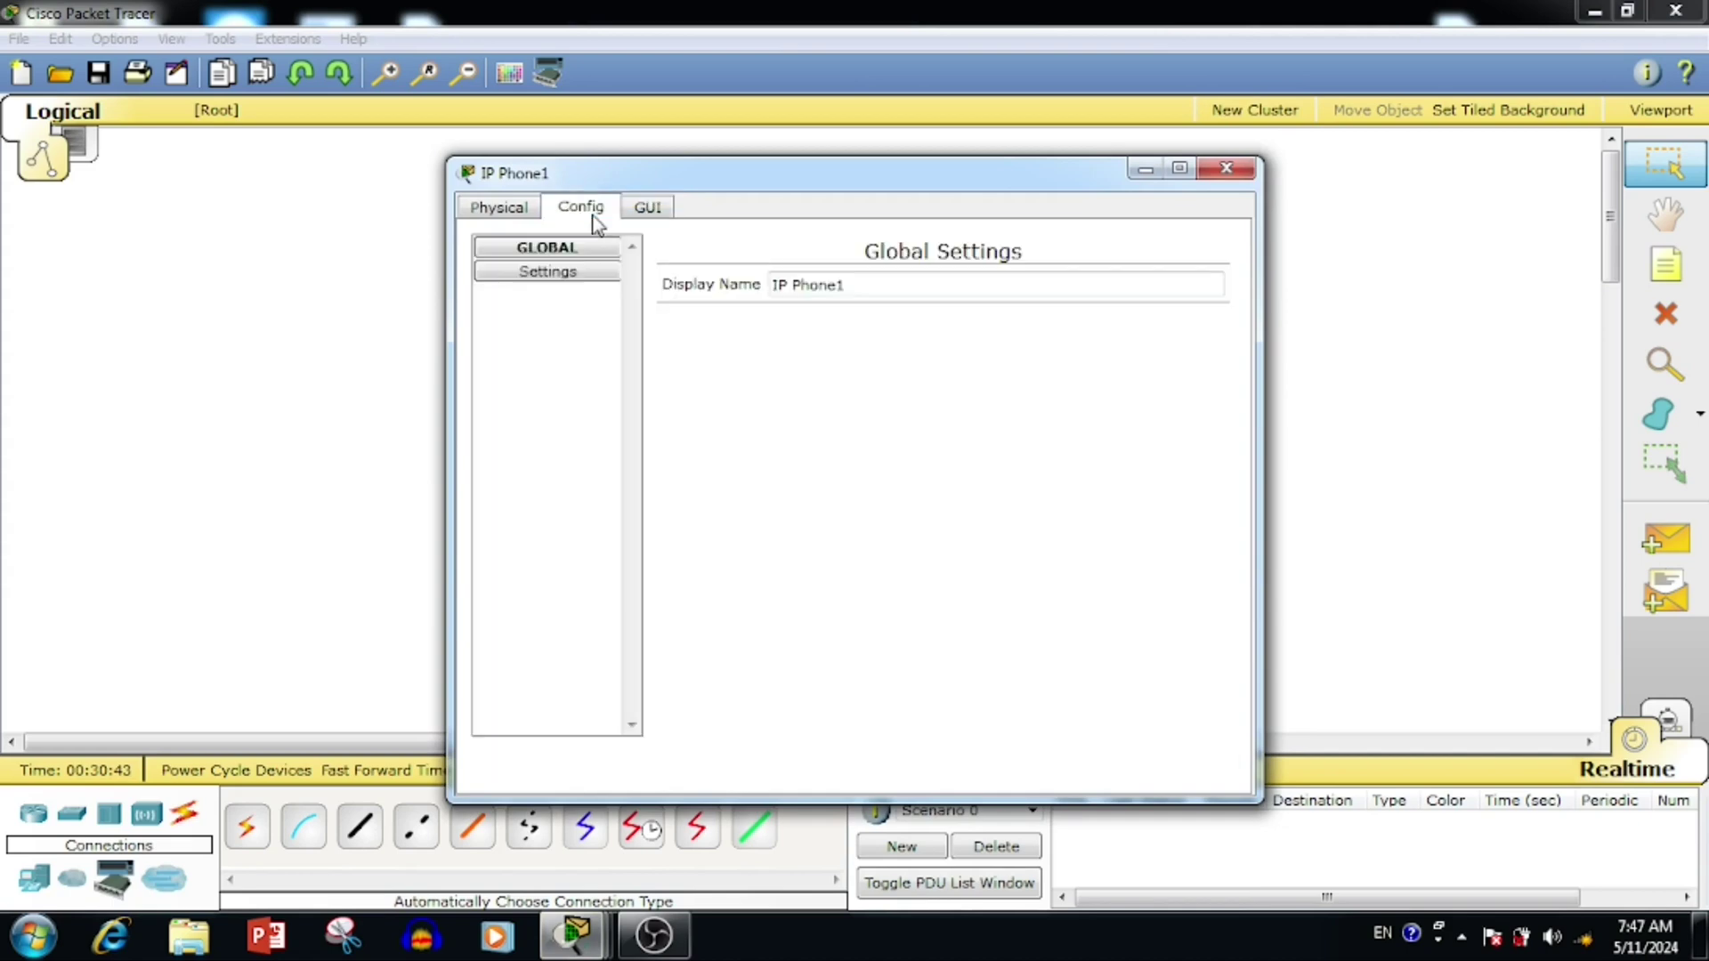
pyautogui.click(520, 211)
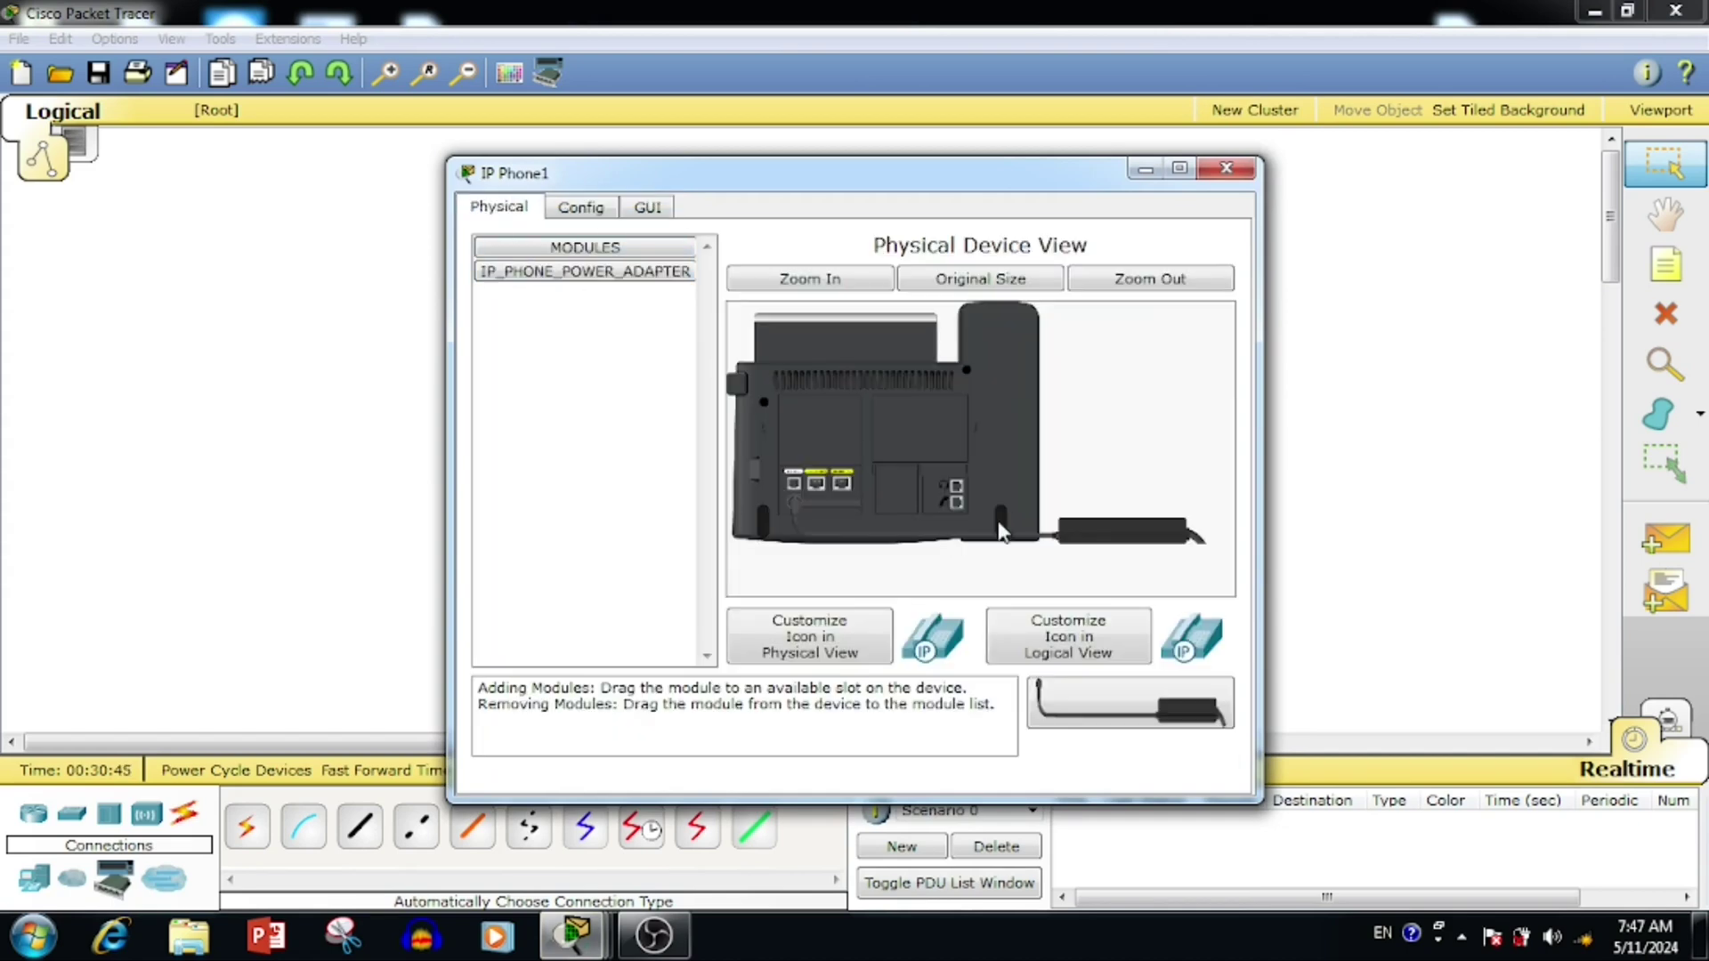
pyautogui.moveTo(1001, 532); pyautogui.dragTo(789, 505)
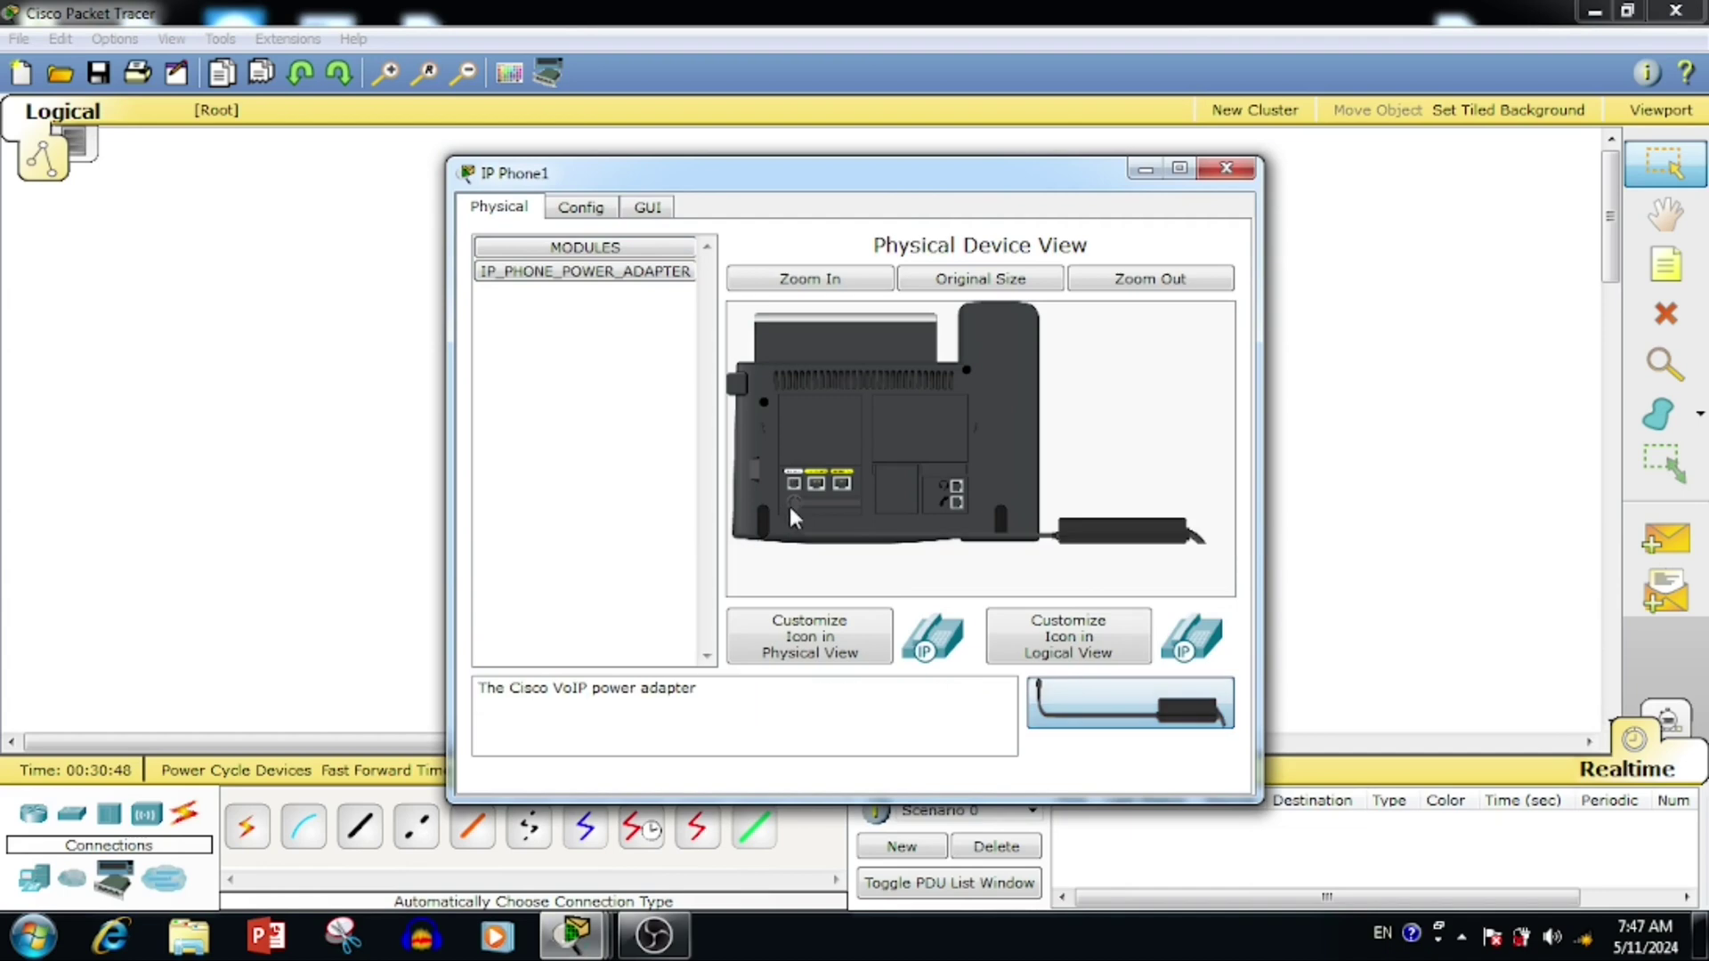
pyautogui.click(1226, 168)
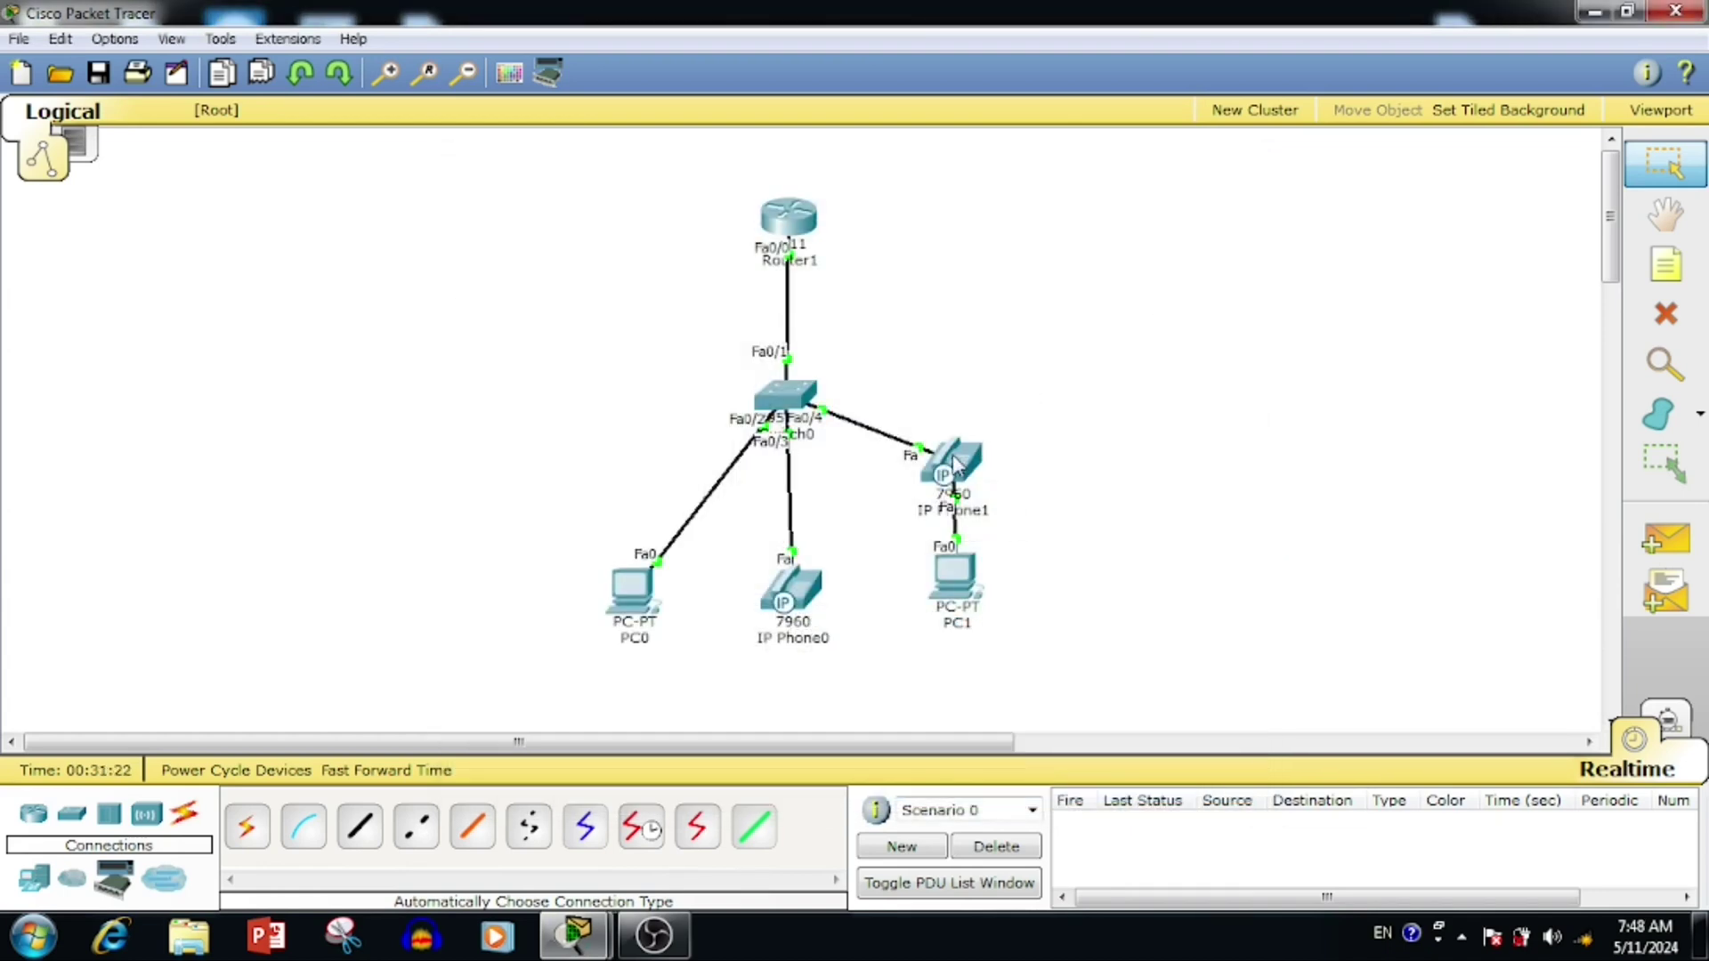
# Inspect the address and line details of both IP phones and open IP Phone0's handset interface.
pyautogui.moveTo(952, 458)
pyautogui.moveTo(799, 597)
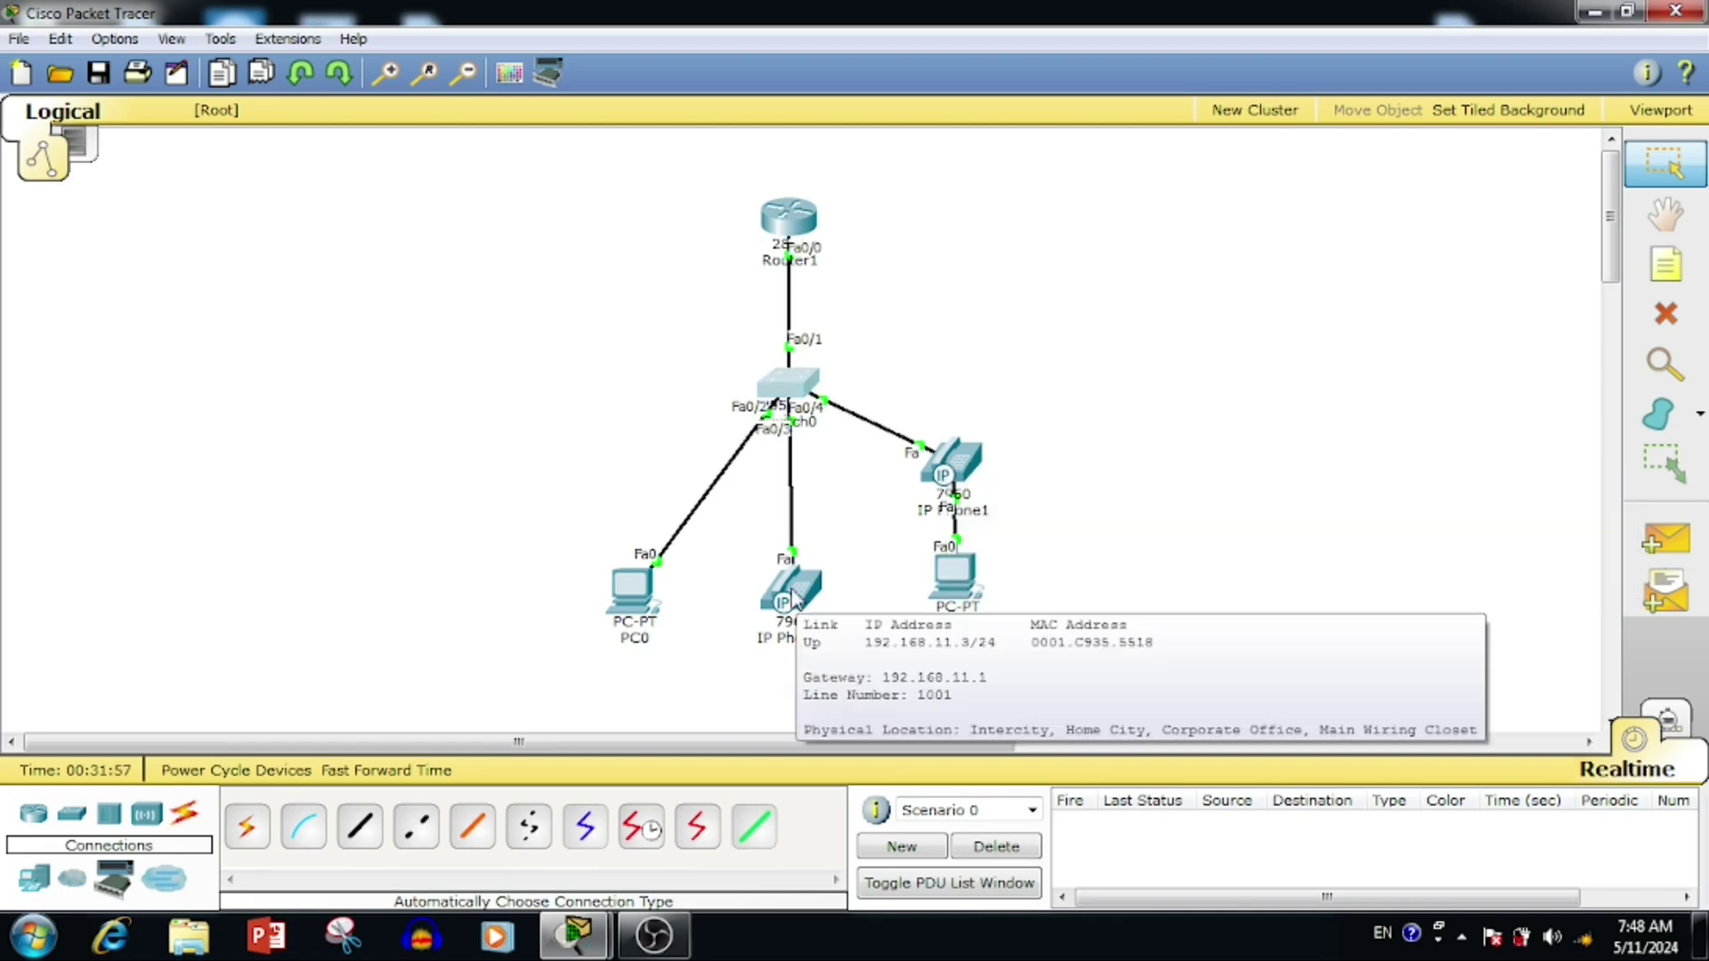
pyautogui.click(792, 598)
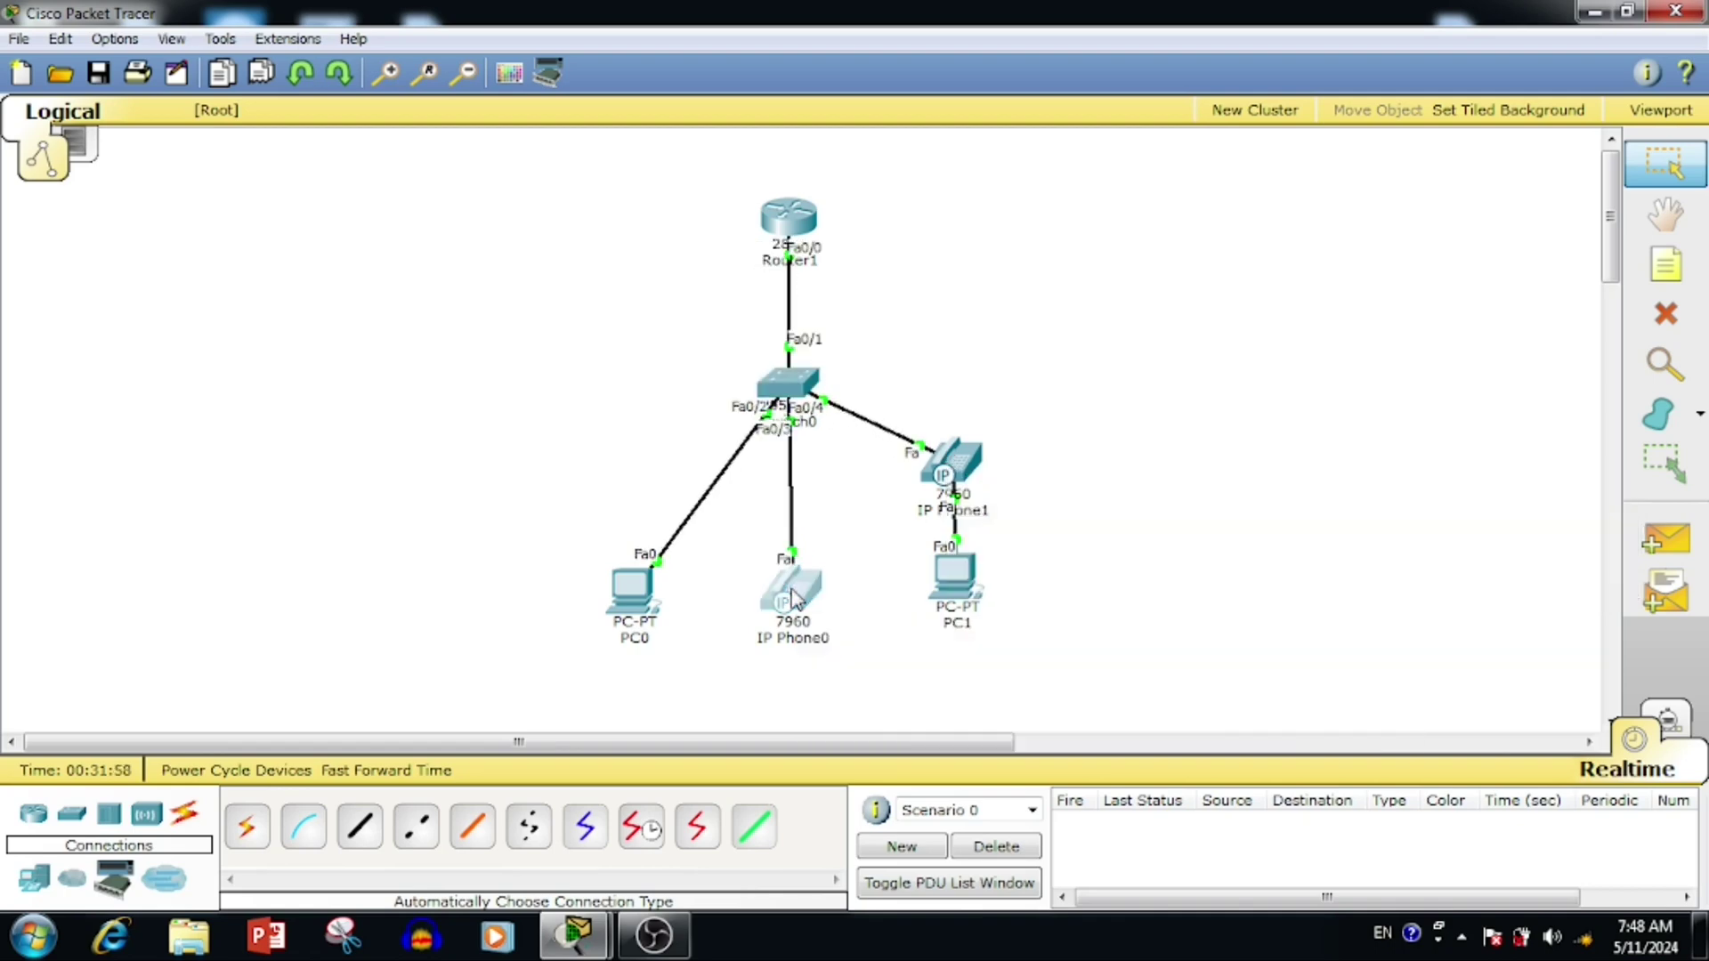
pyautogui.click(648, 207)
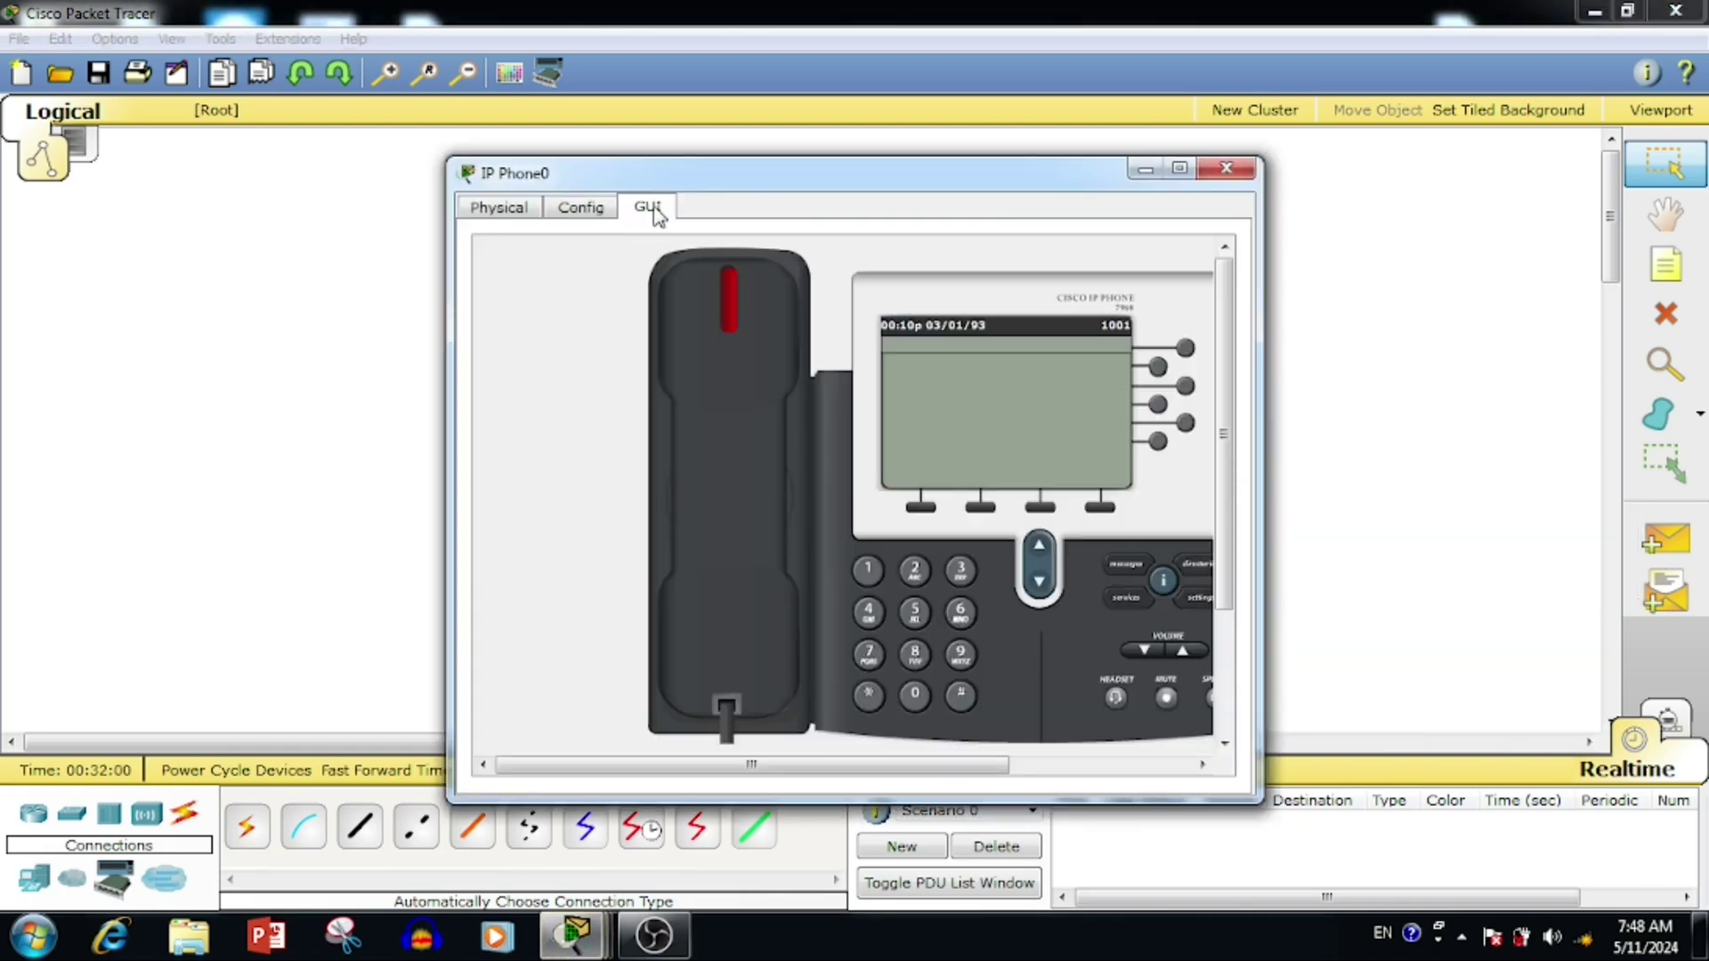
# Open IP Phone1's handset interface and arrange the IP Phone0 and IP Phone1 windows side by side.
pyautogui.moveTo(859, 173); pyautogui.dragTo(503, 157)
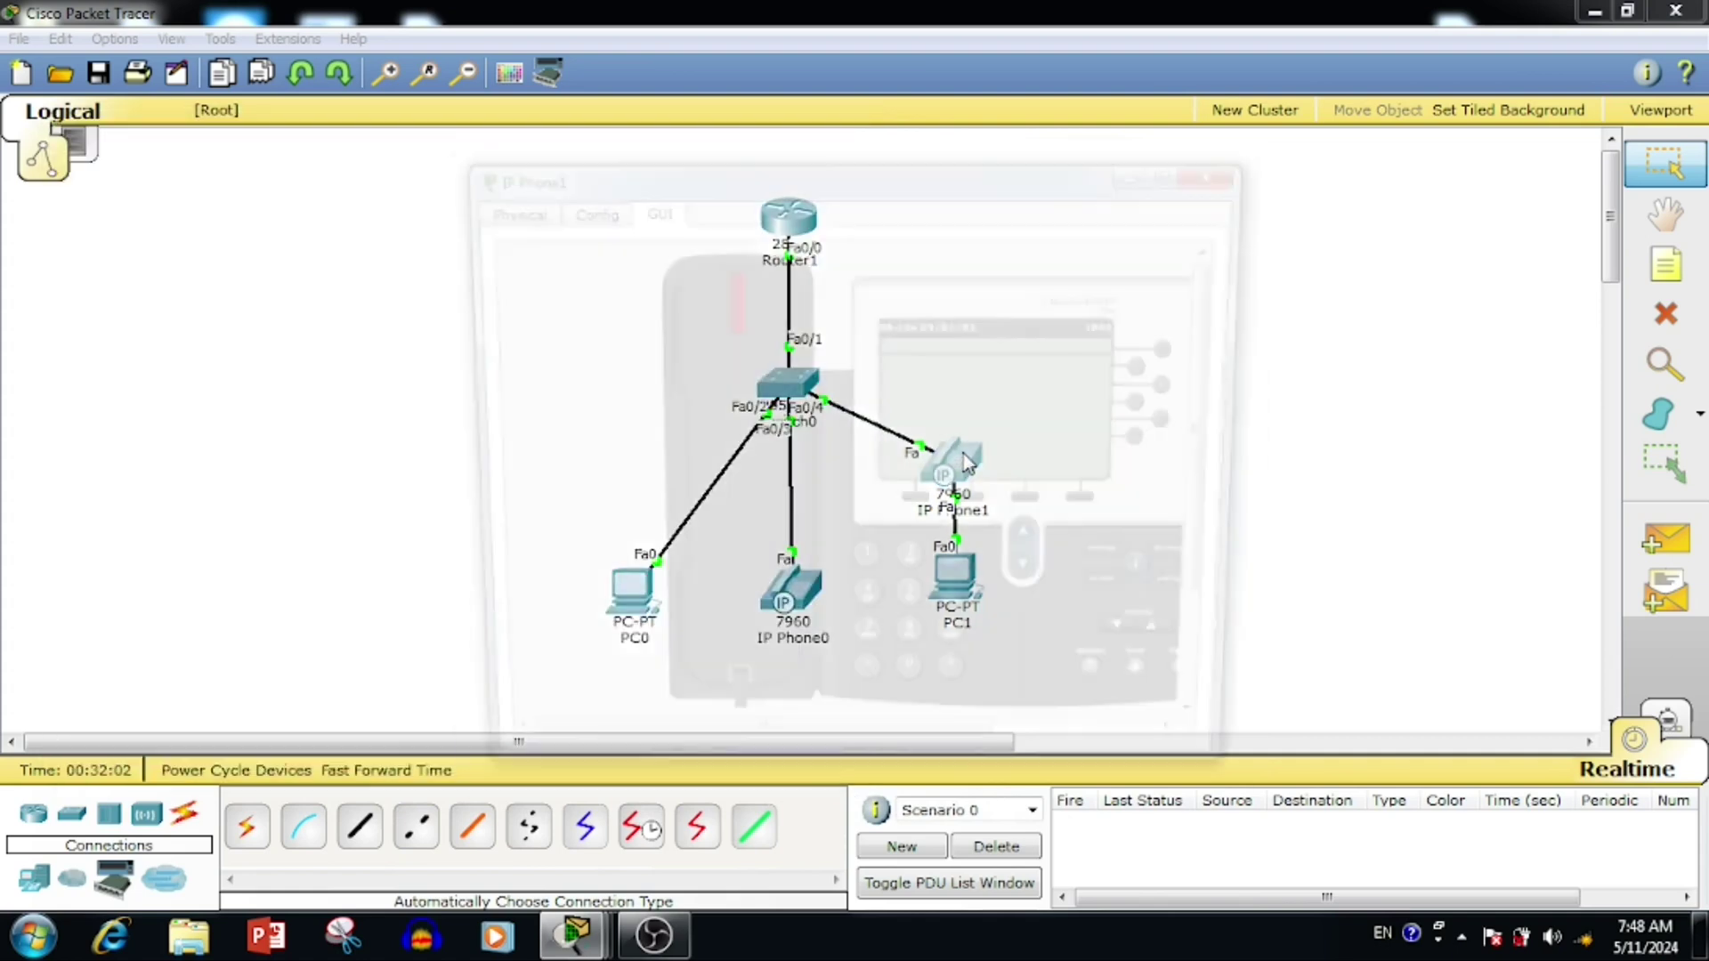
pyautogui.click(951, 461)
pyautogui.moveTo(828, 183); pyautogui.dragTo(1175, 160)
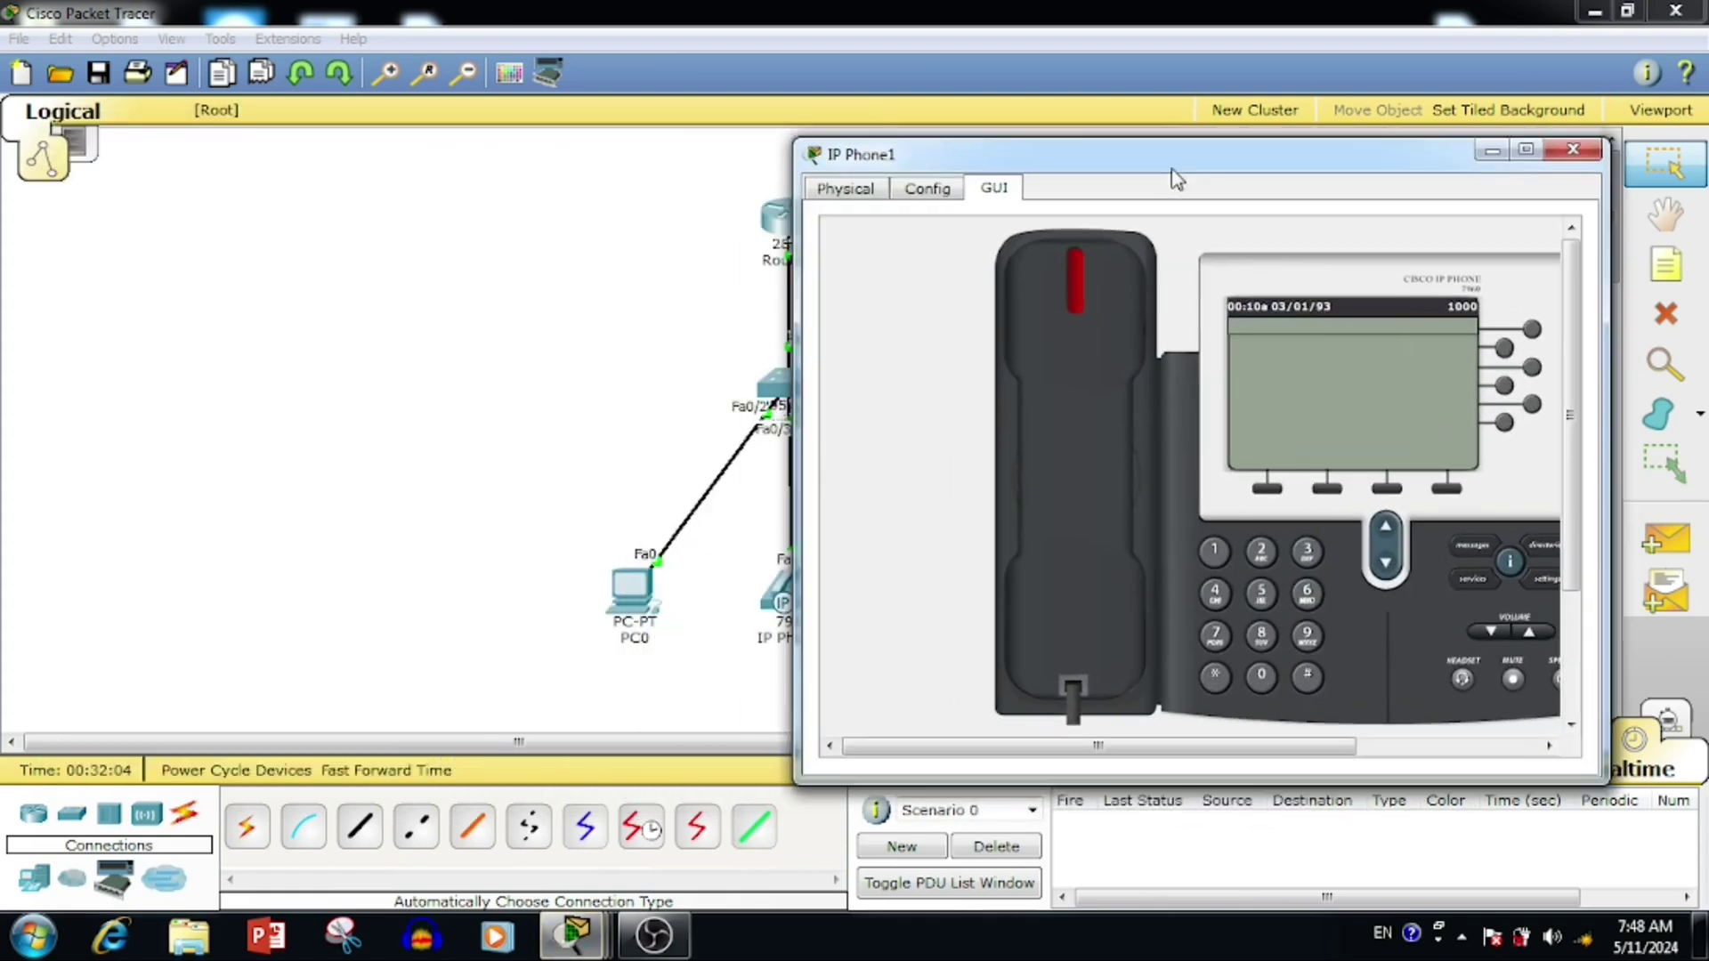
pyautogui.moveTo(577, 939)
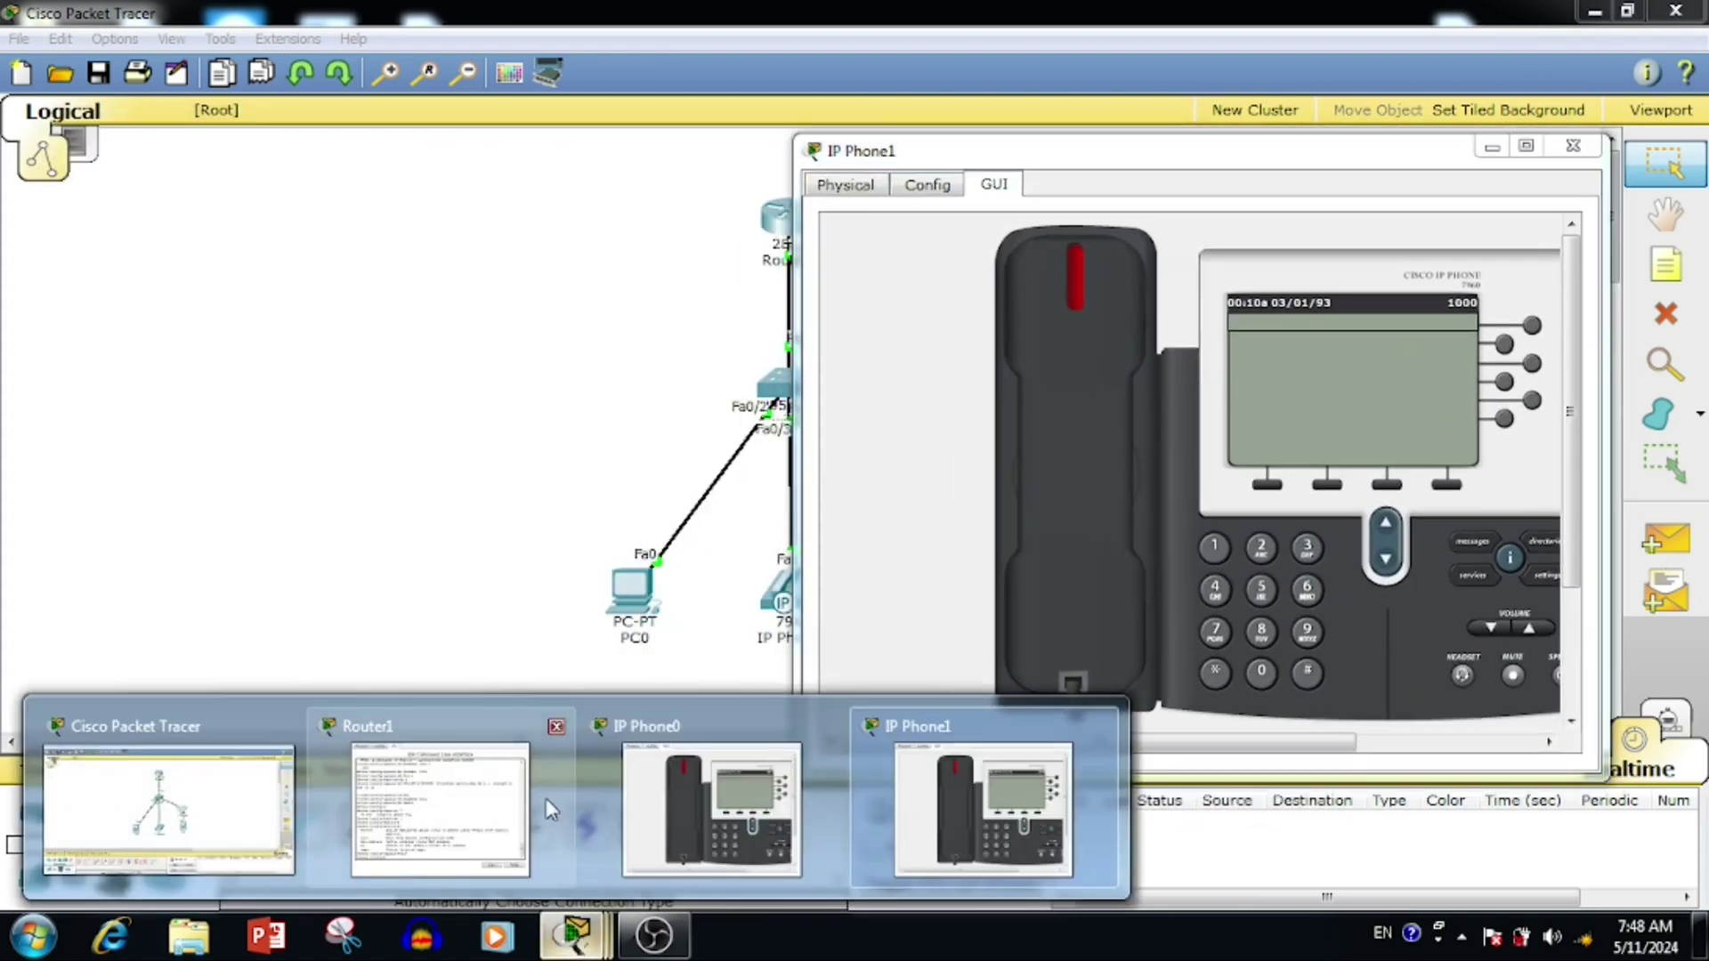
pyautogui.click(703, 792)
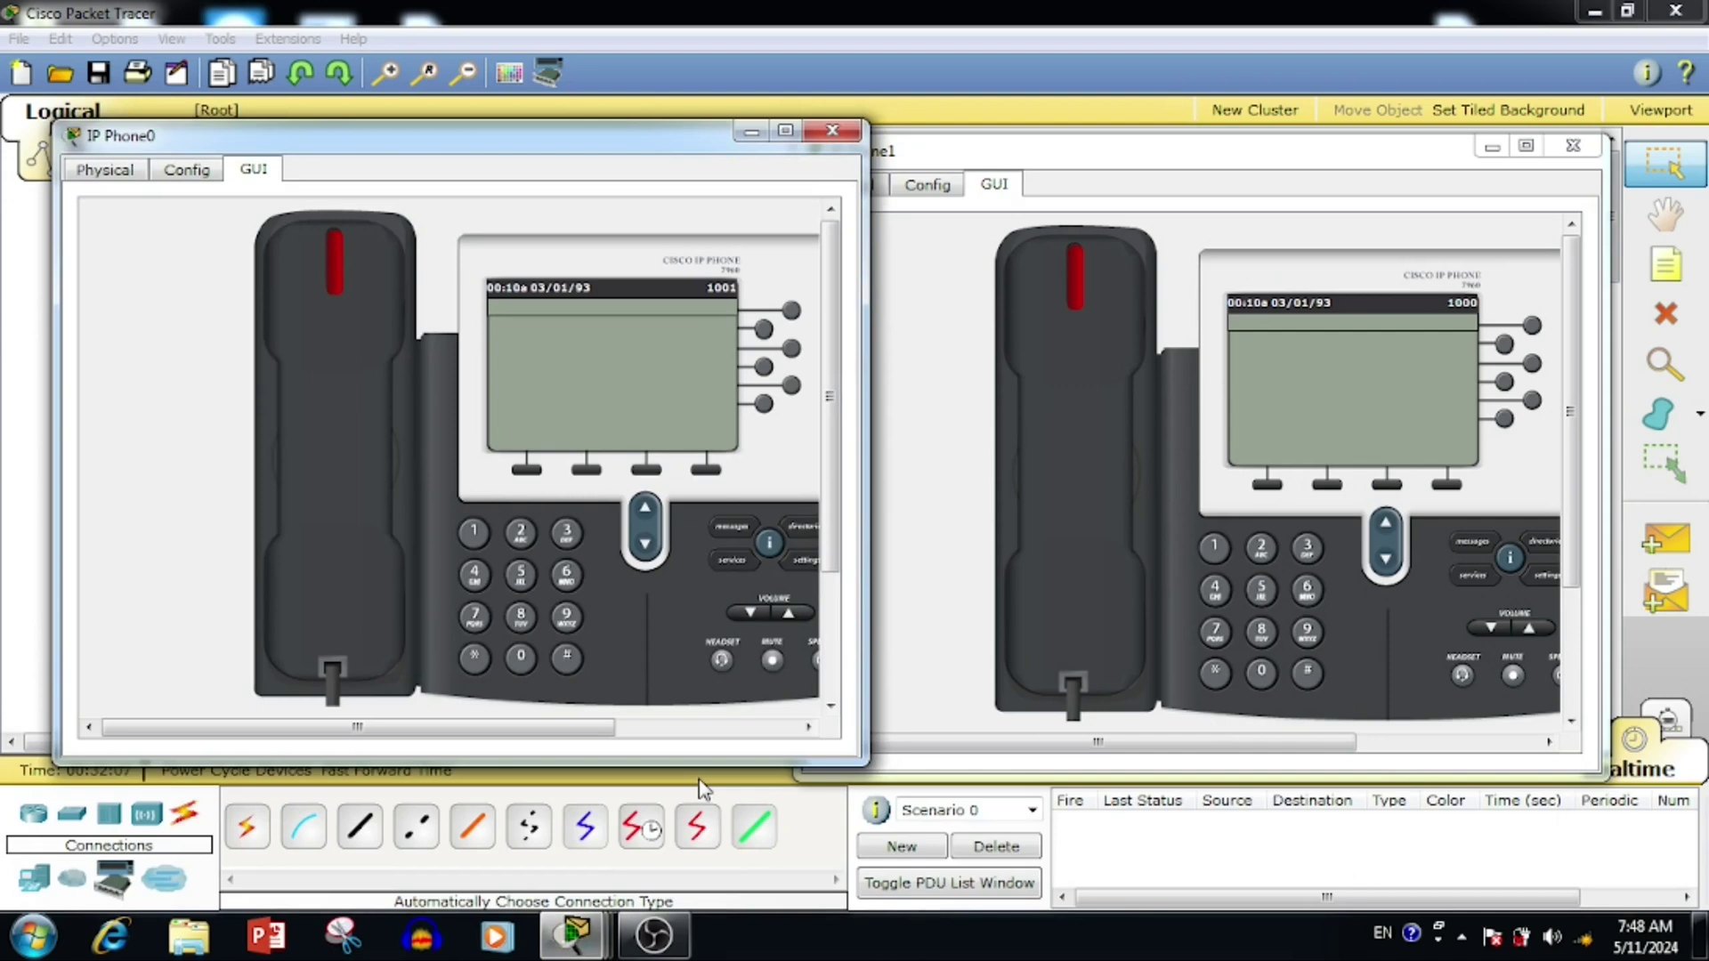
# Call extension 1000 from IP Phone0, answer it on IP Phone1, and hang up both handsets.
pyautogui.click(378, 444)
pyautogui.click(473, 531)
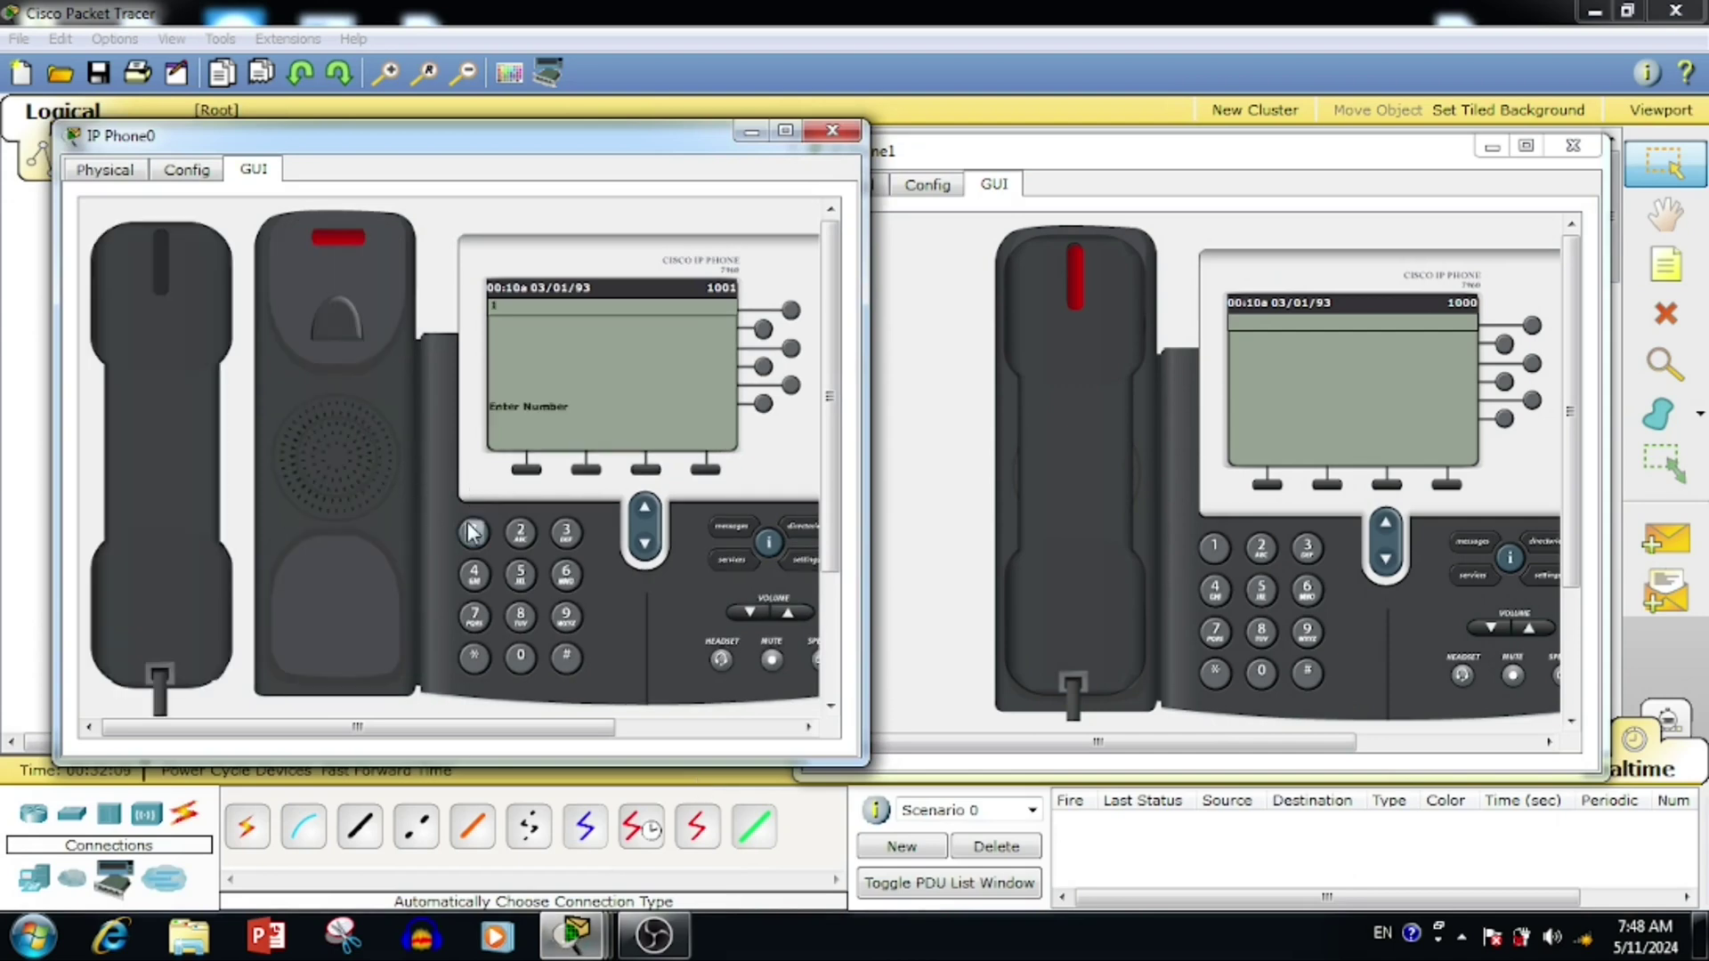
pyautogui.click(520, 658)
pyautogui.click(520, 658)
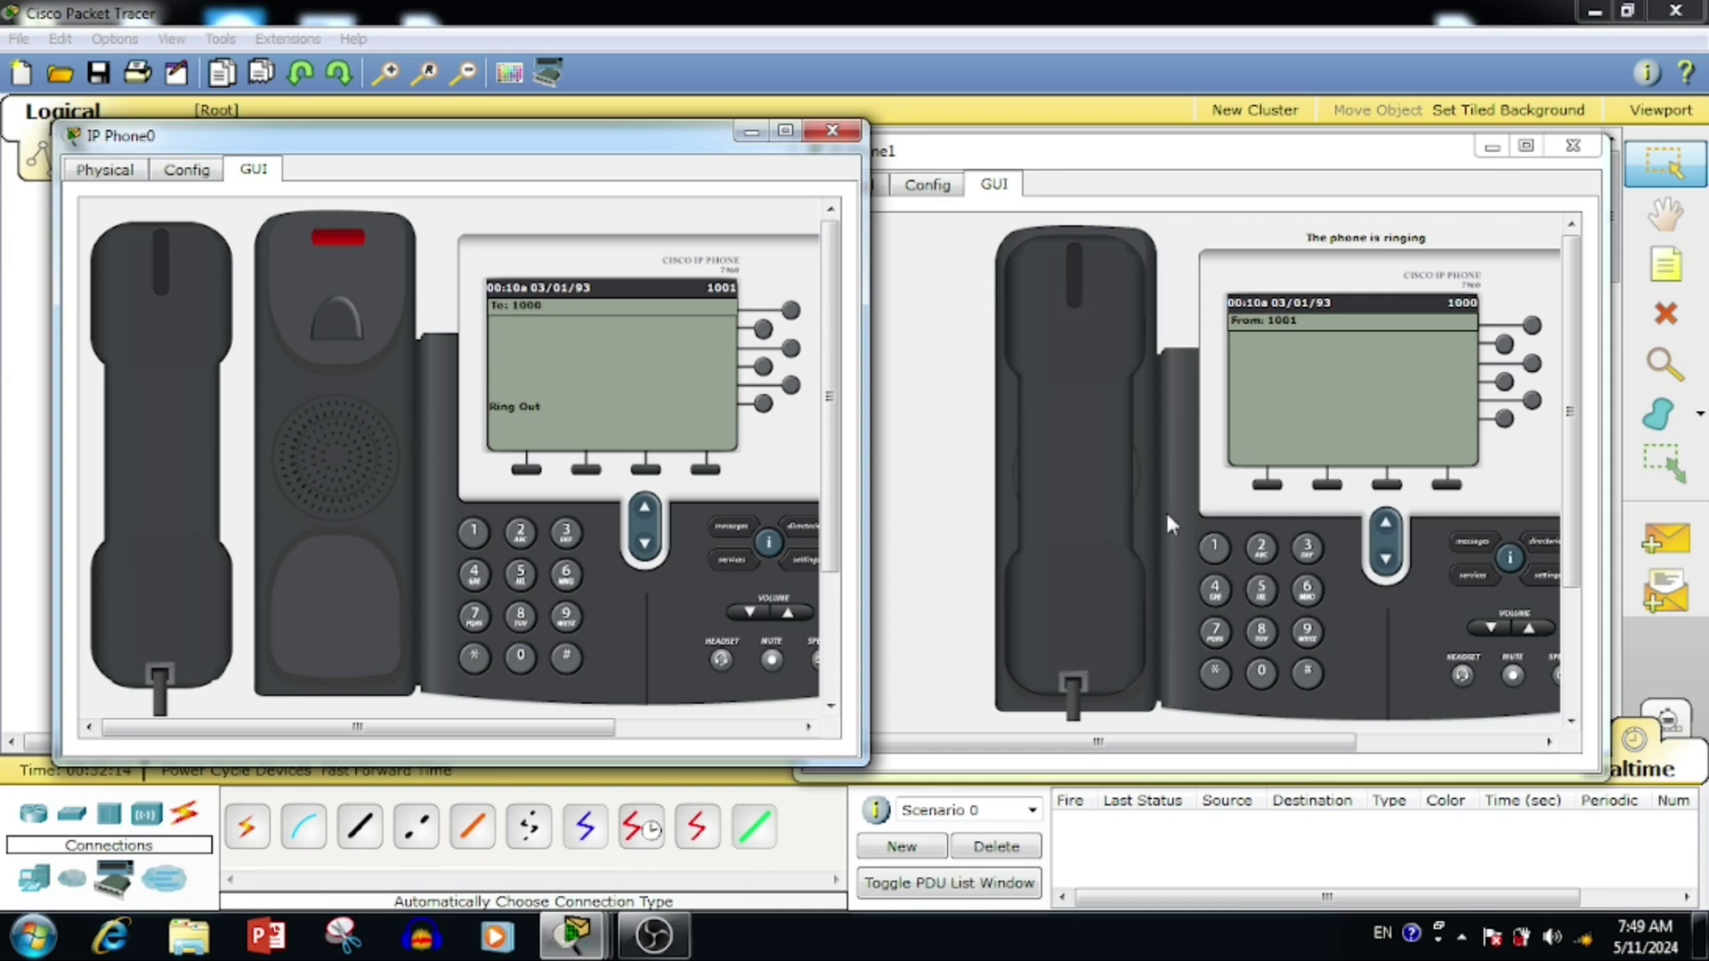
pyautogui.click(1110, 509)
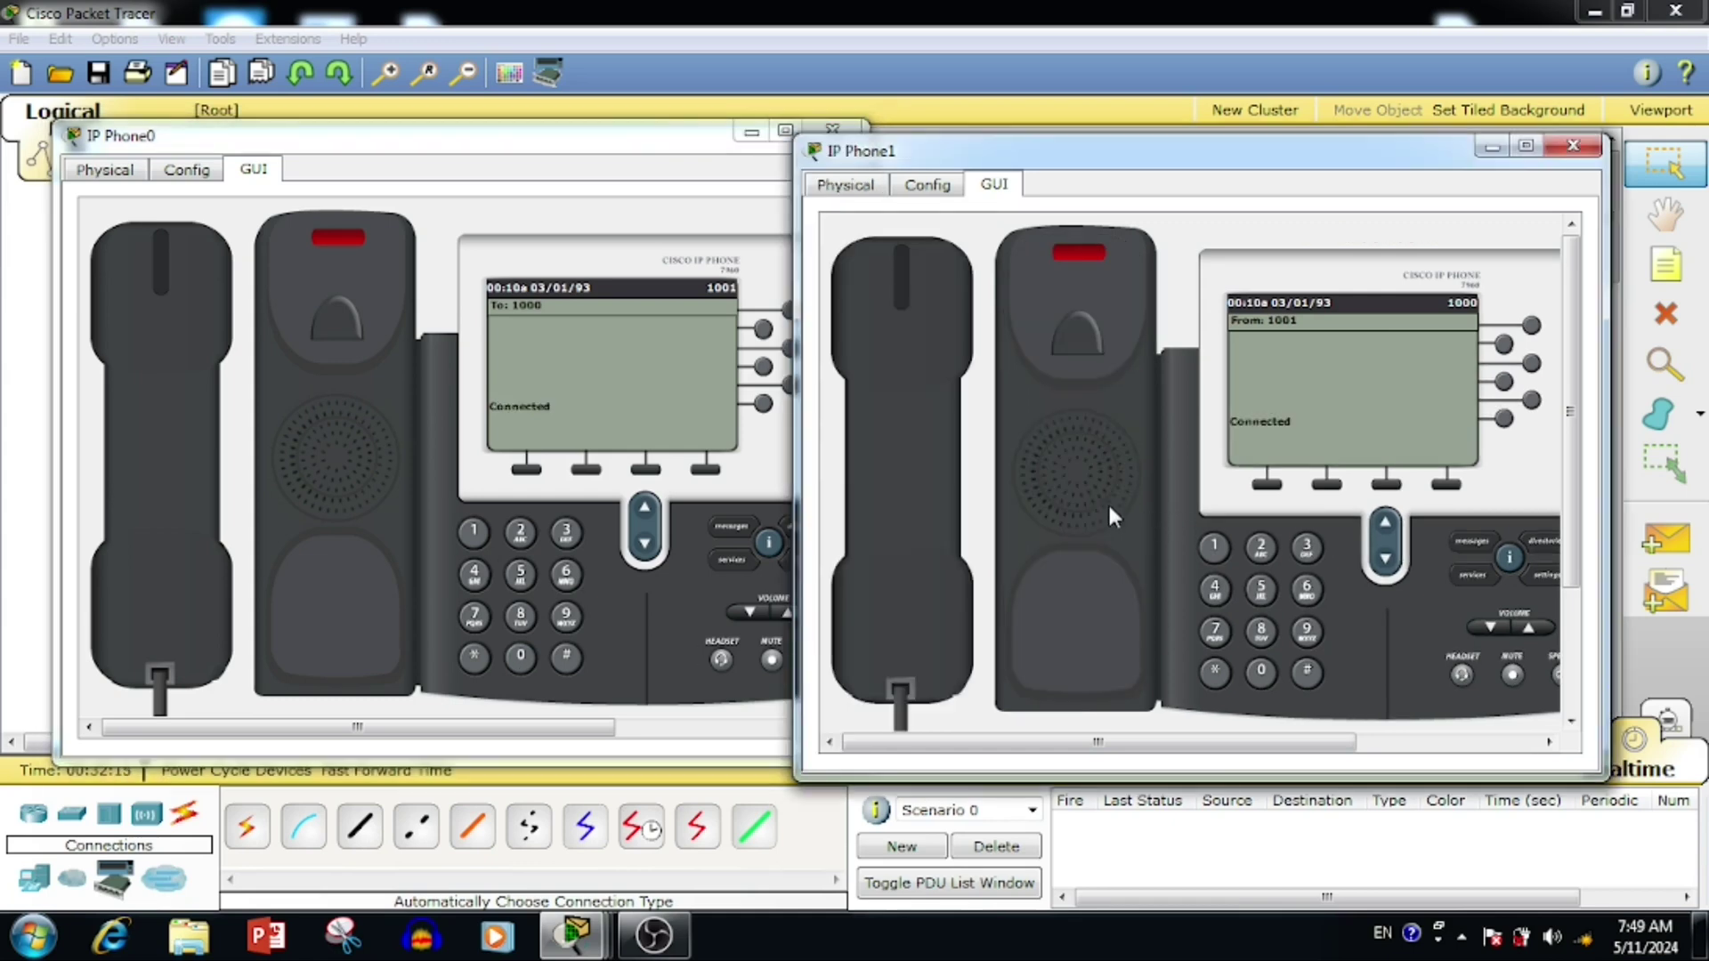
pyautogui.click(937, 503)
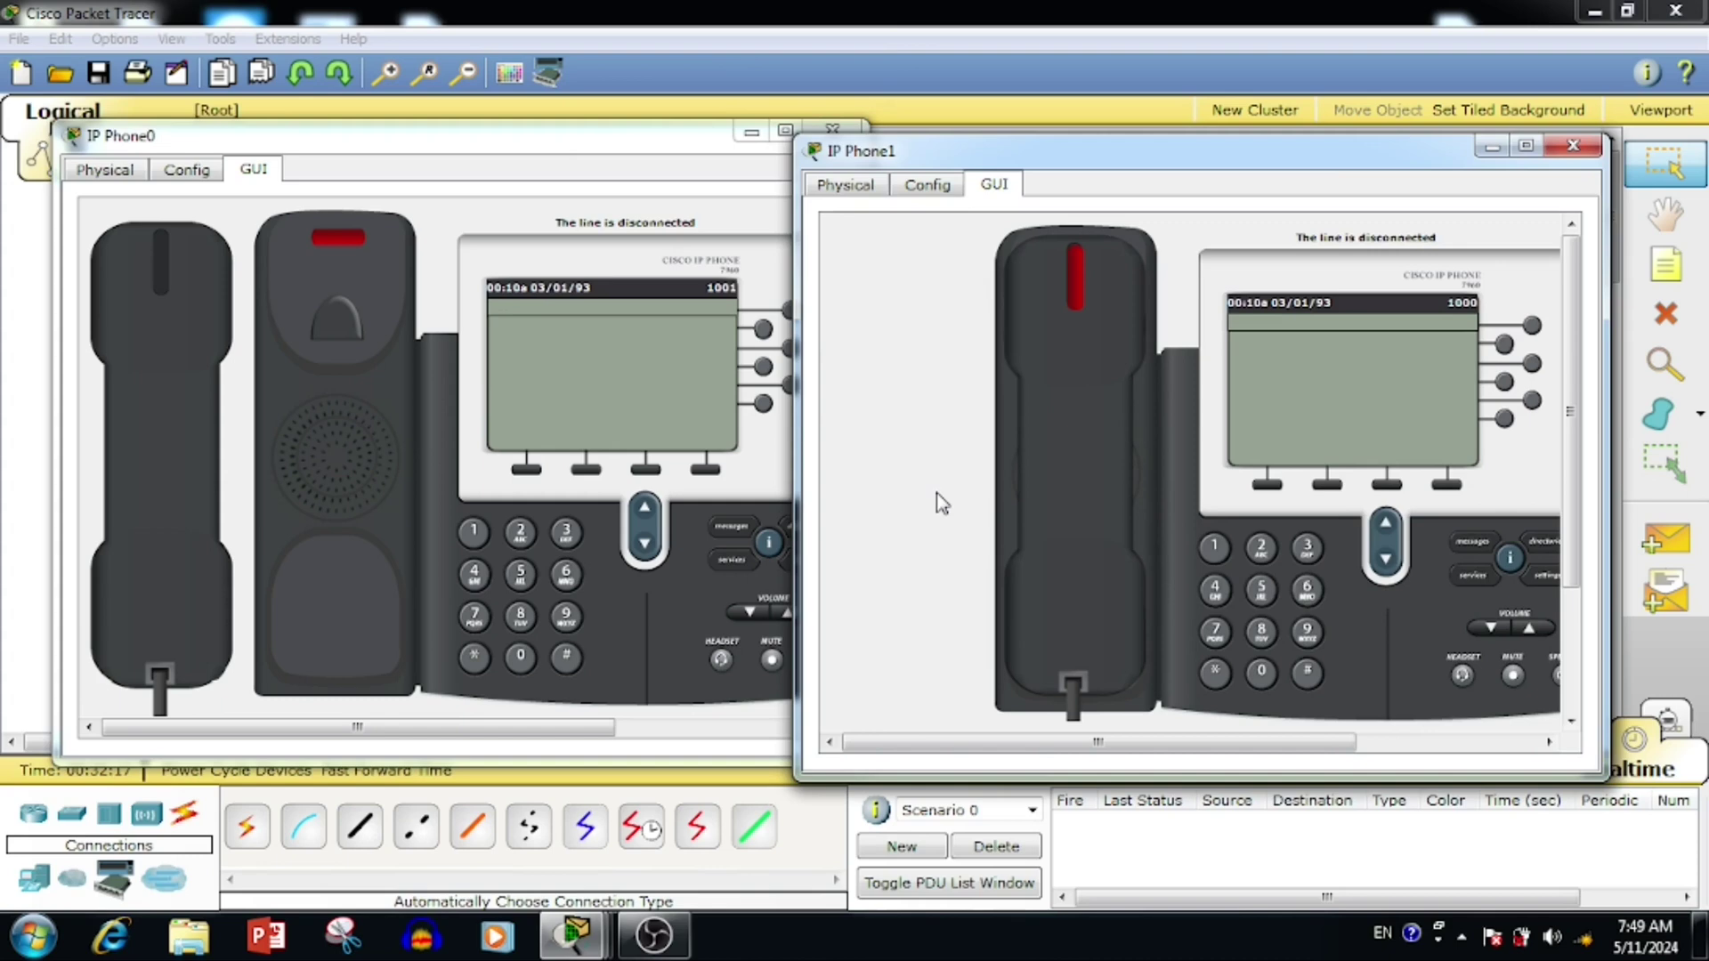
pyautogui.click(145, 553)
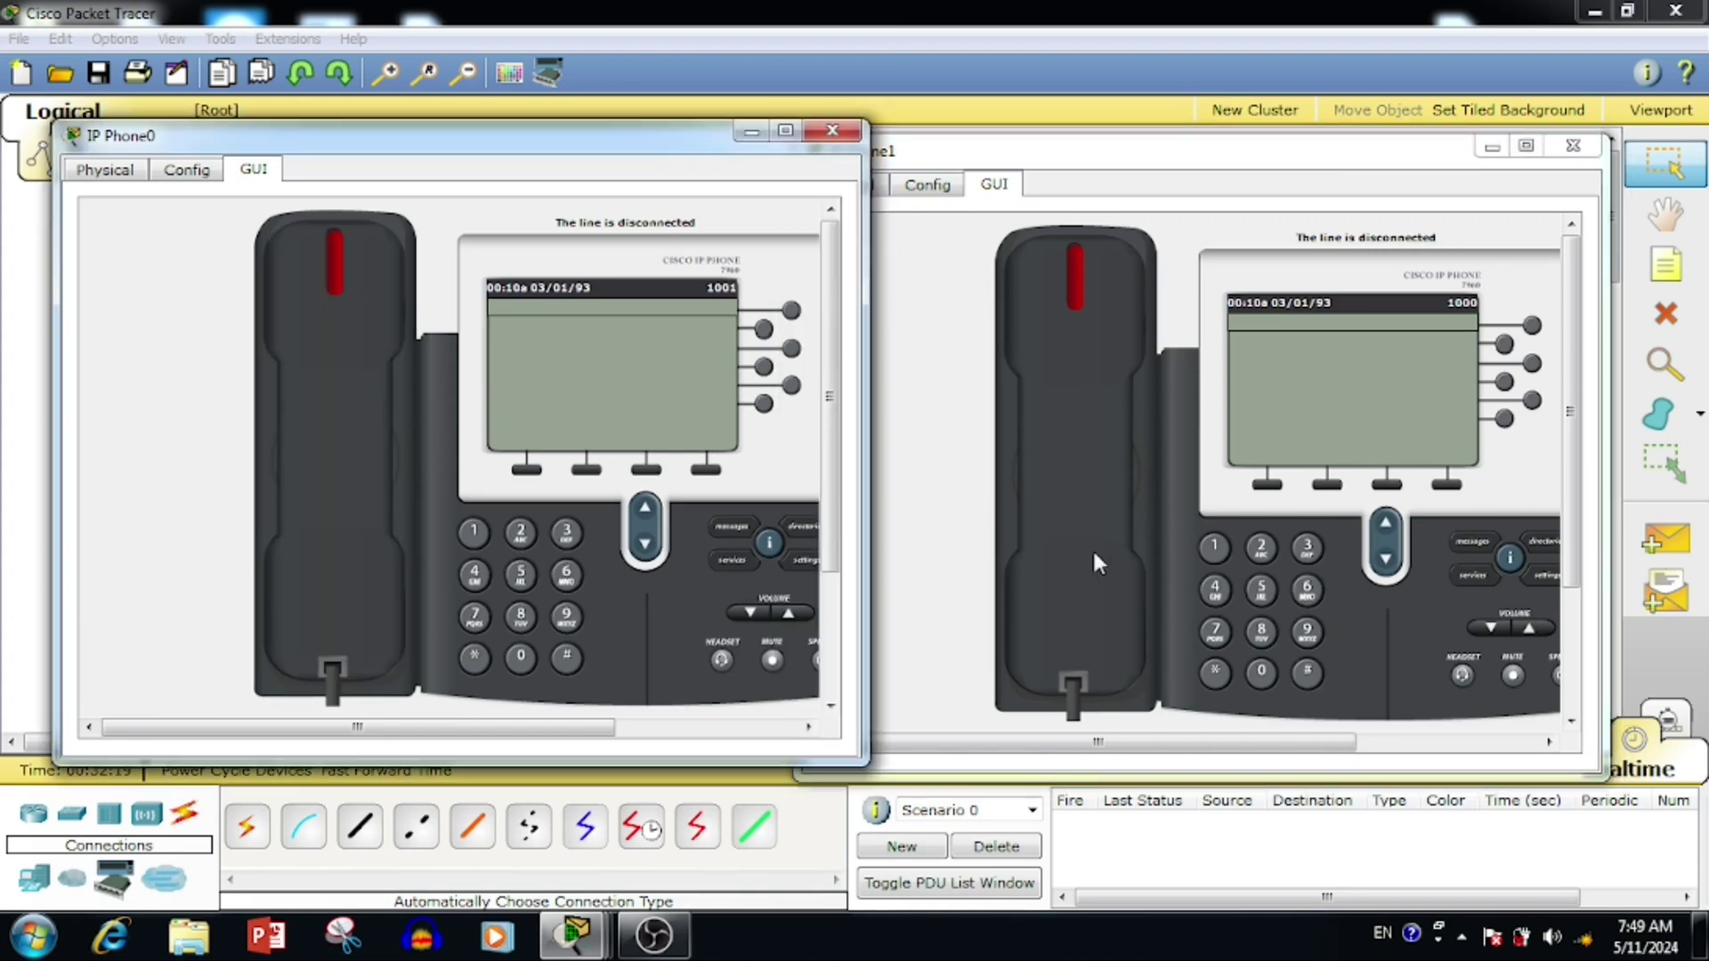
# Call extension 1001 from IP Phone1, answer it on IP Phone0, and hang up both handsets.
pyautogui.click(1096, 560)
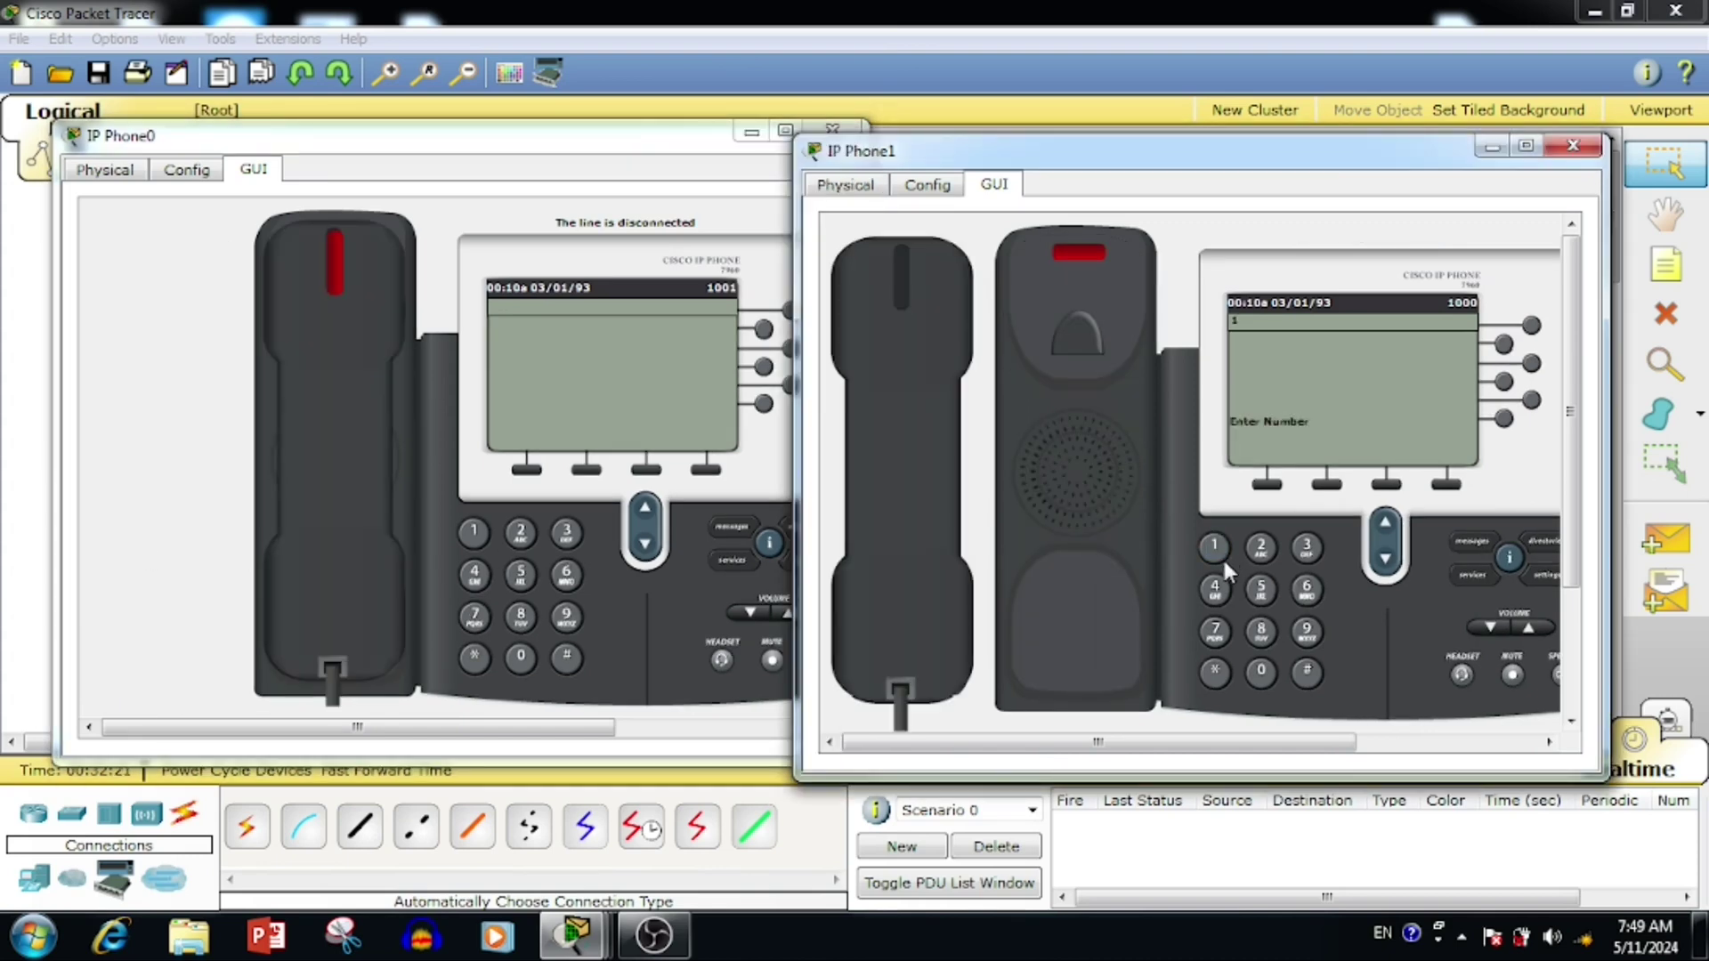
pyautogui.click(1262, 672)
pyautogui.click(1214, 548)
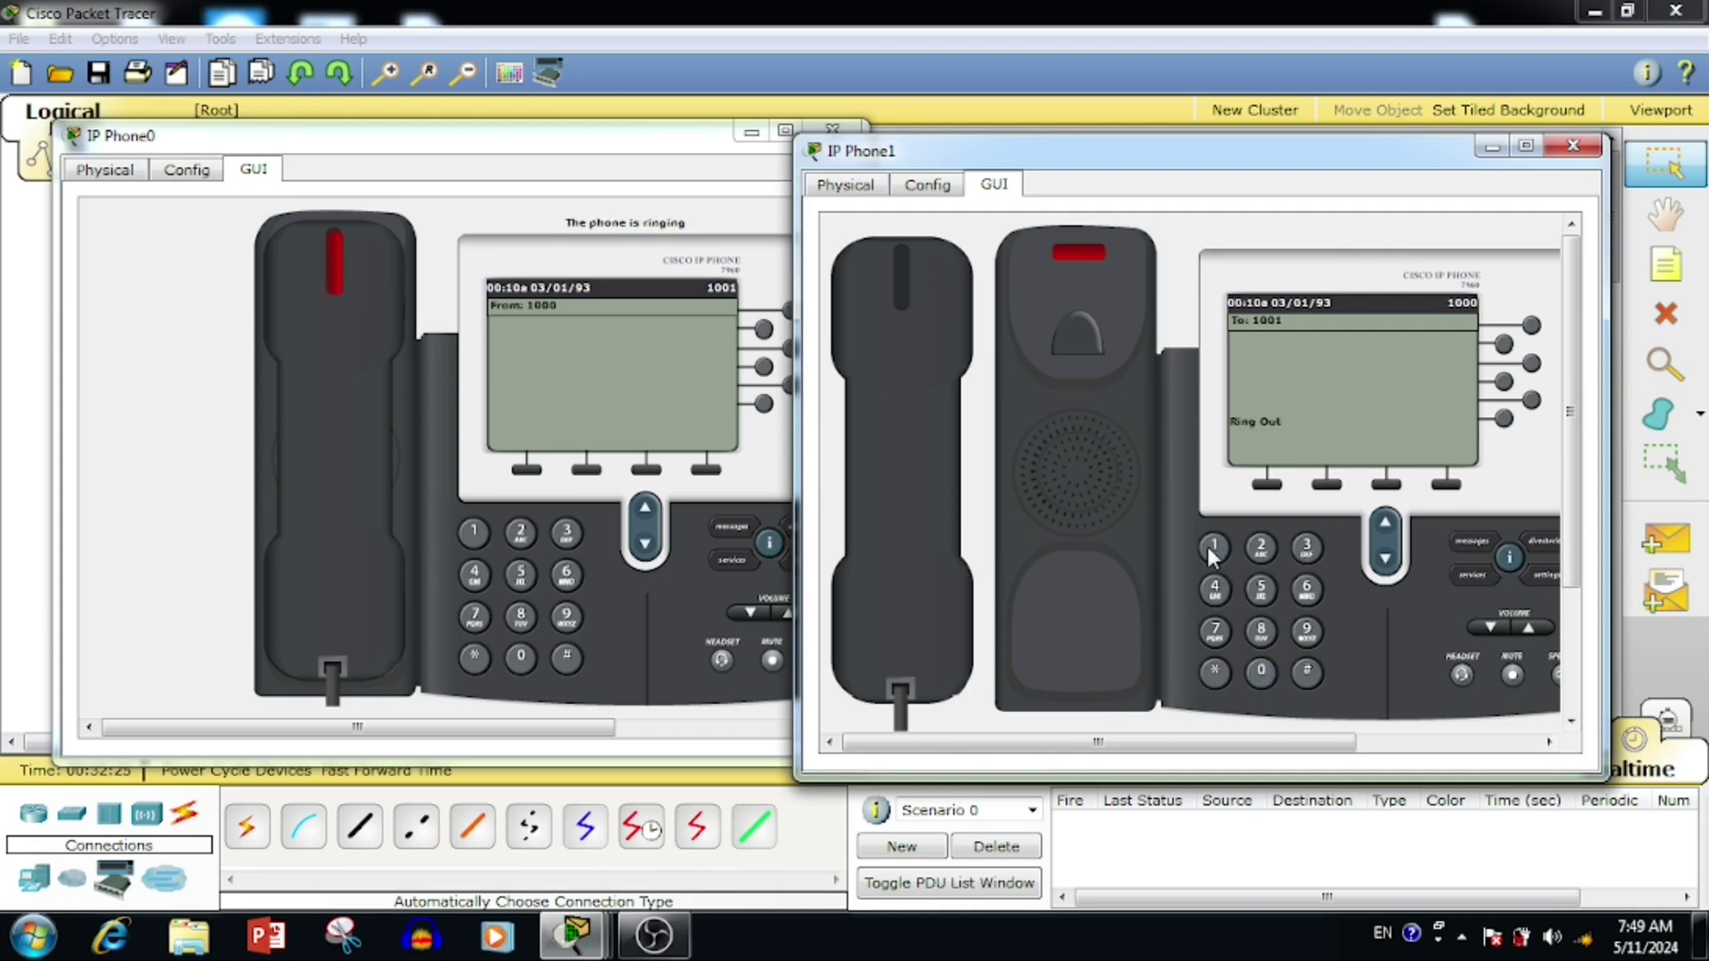
pyautogui.click(348, 552)
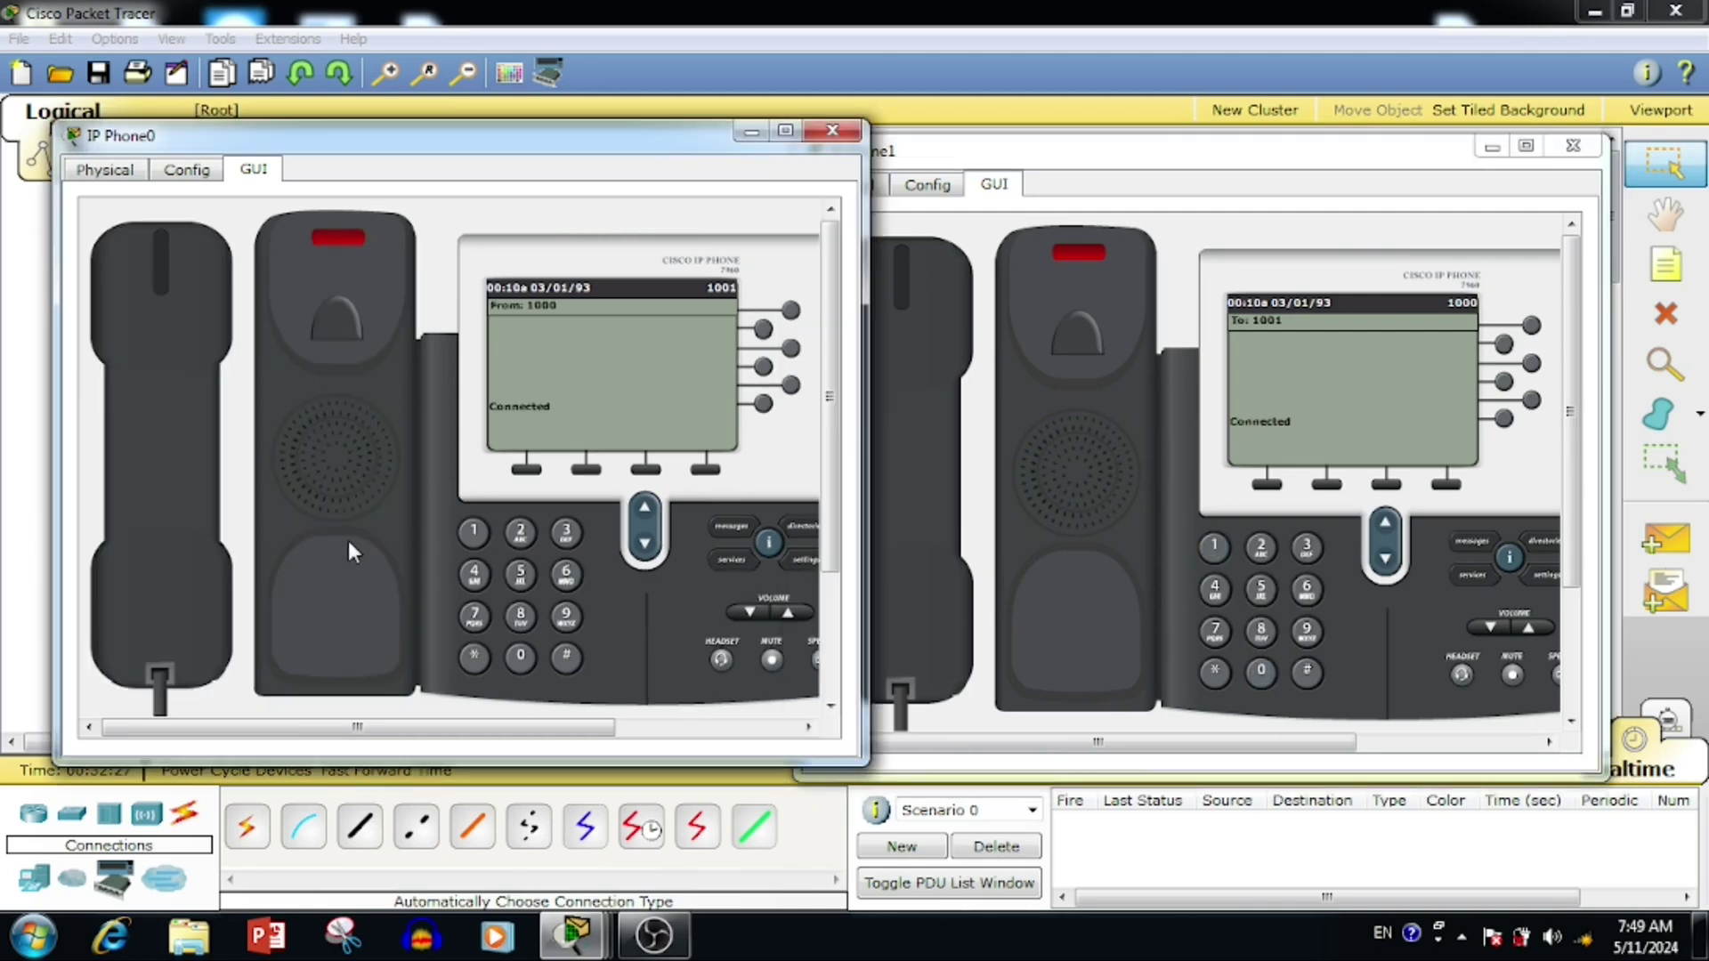
pyautogui.click(175, 508)
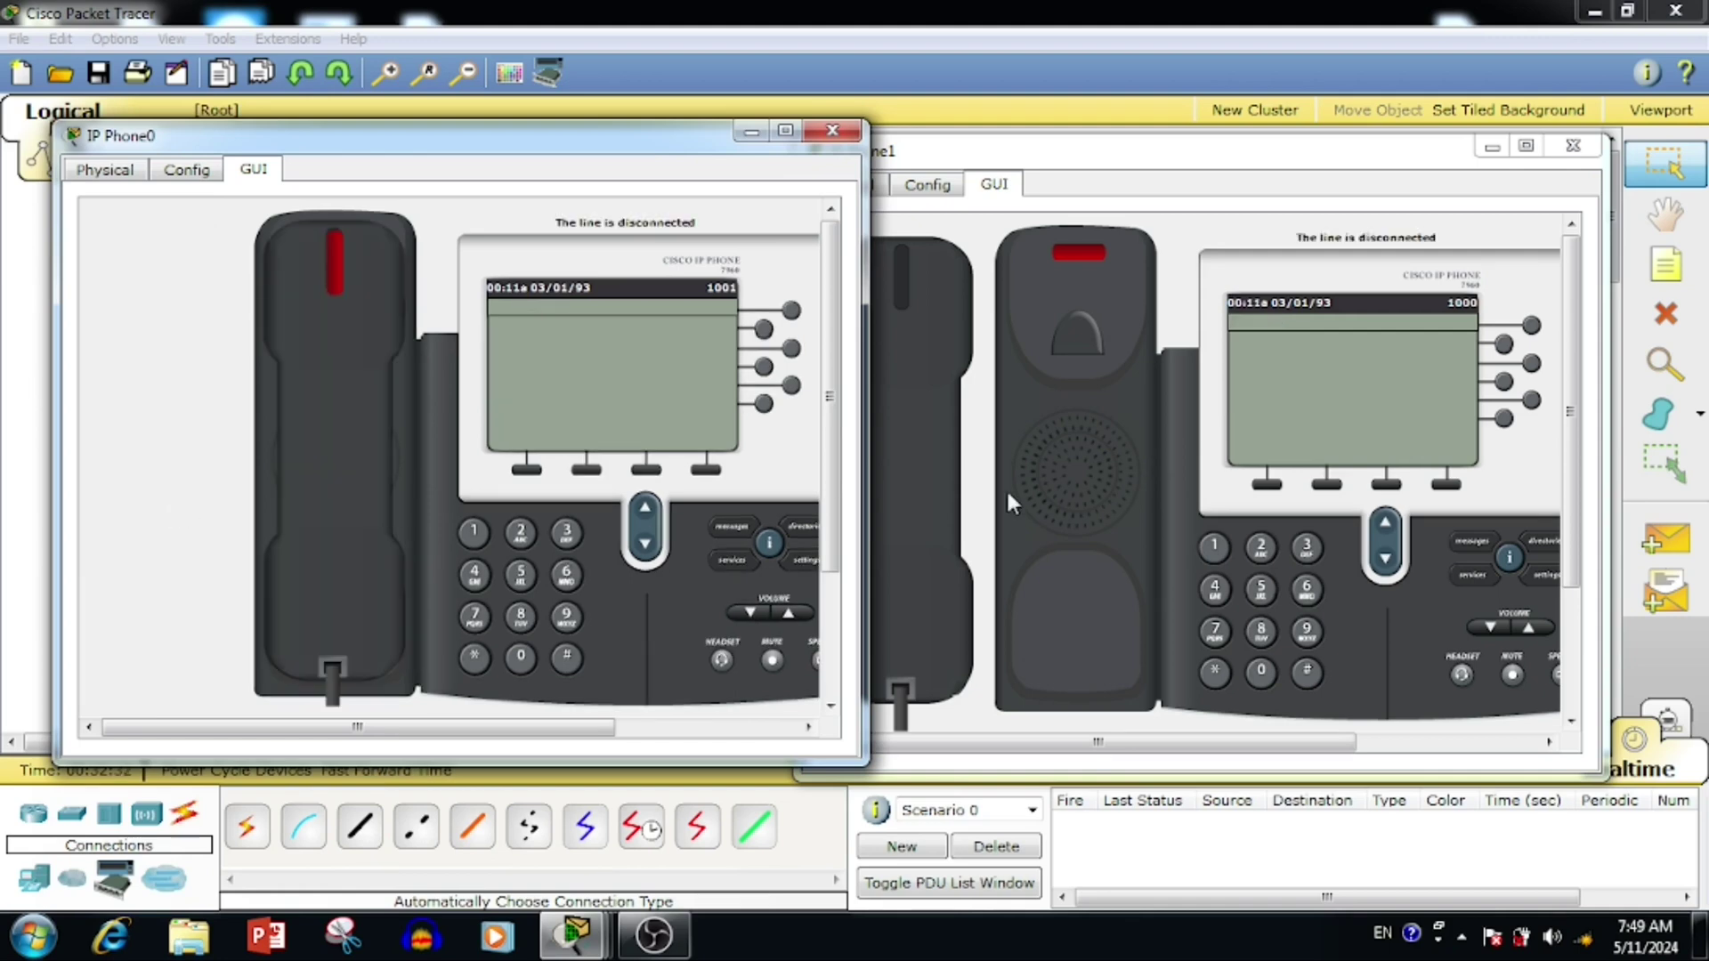
pyautogui.click(980, 503)
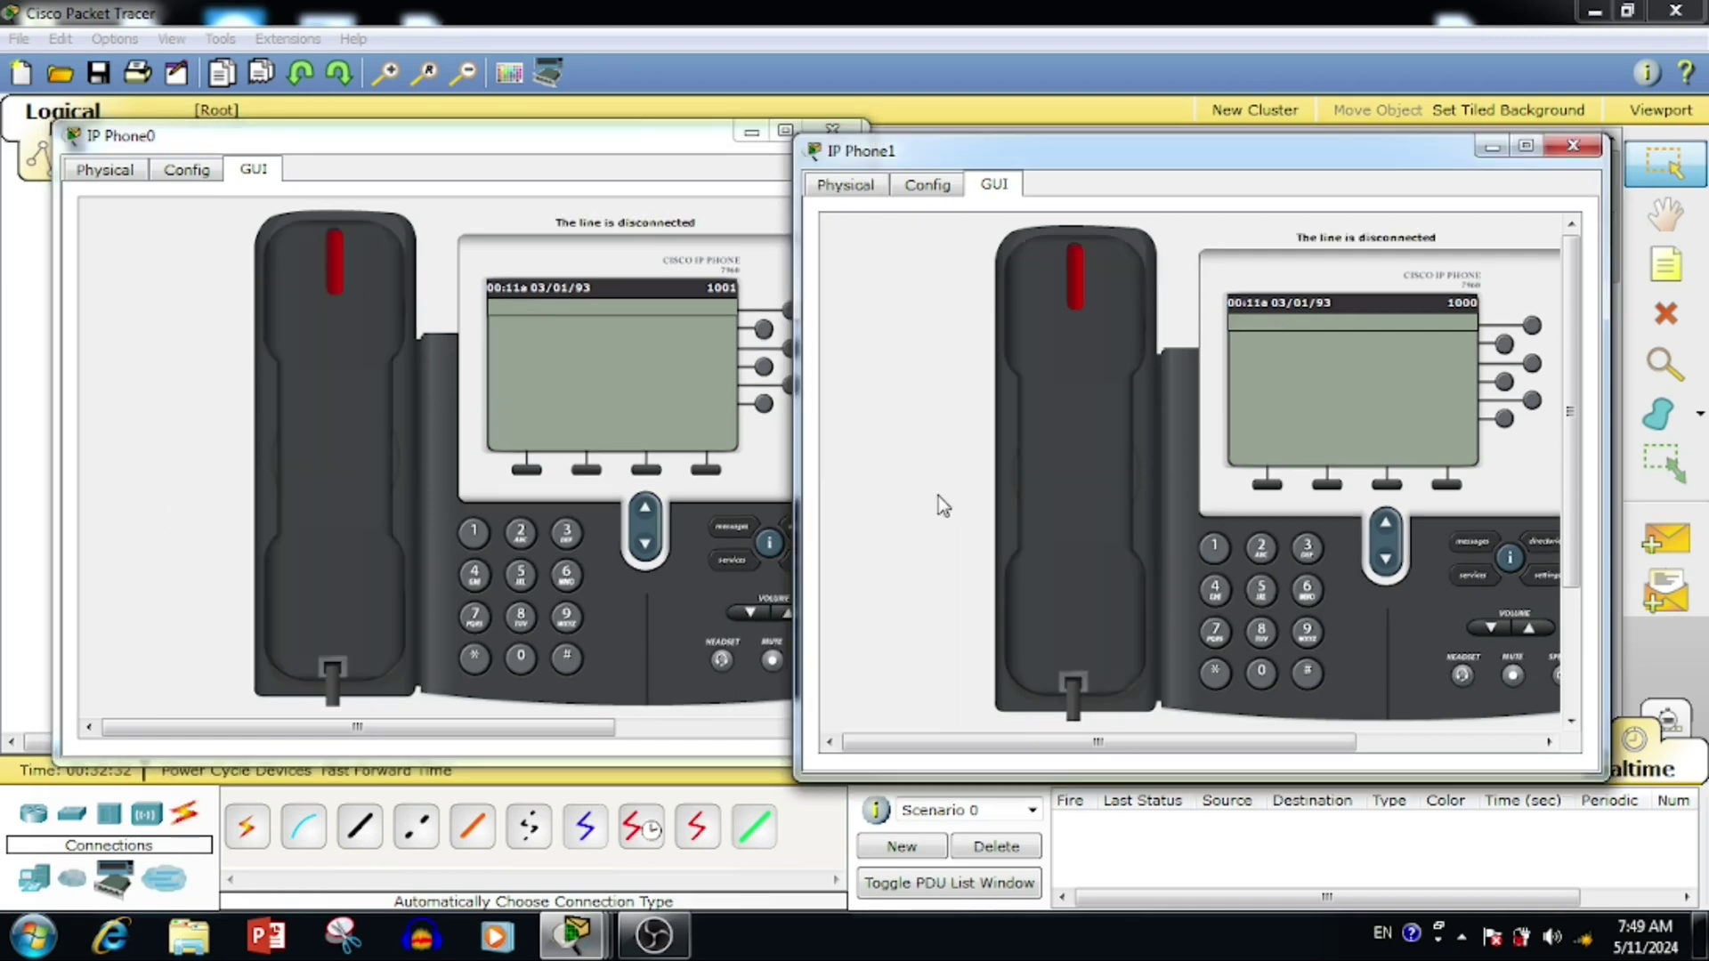
# Minimize both phone windows and review the IP phone registration messages in Router1's command line.
pyautogui.click(1492, 148)
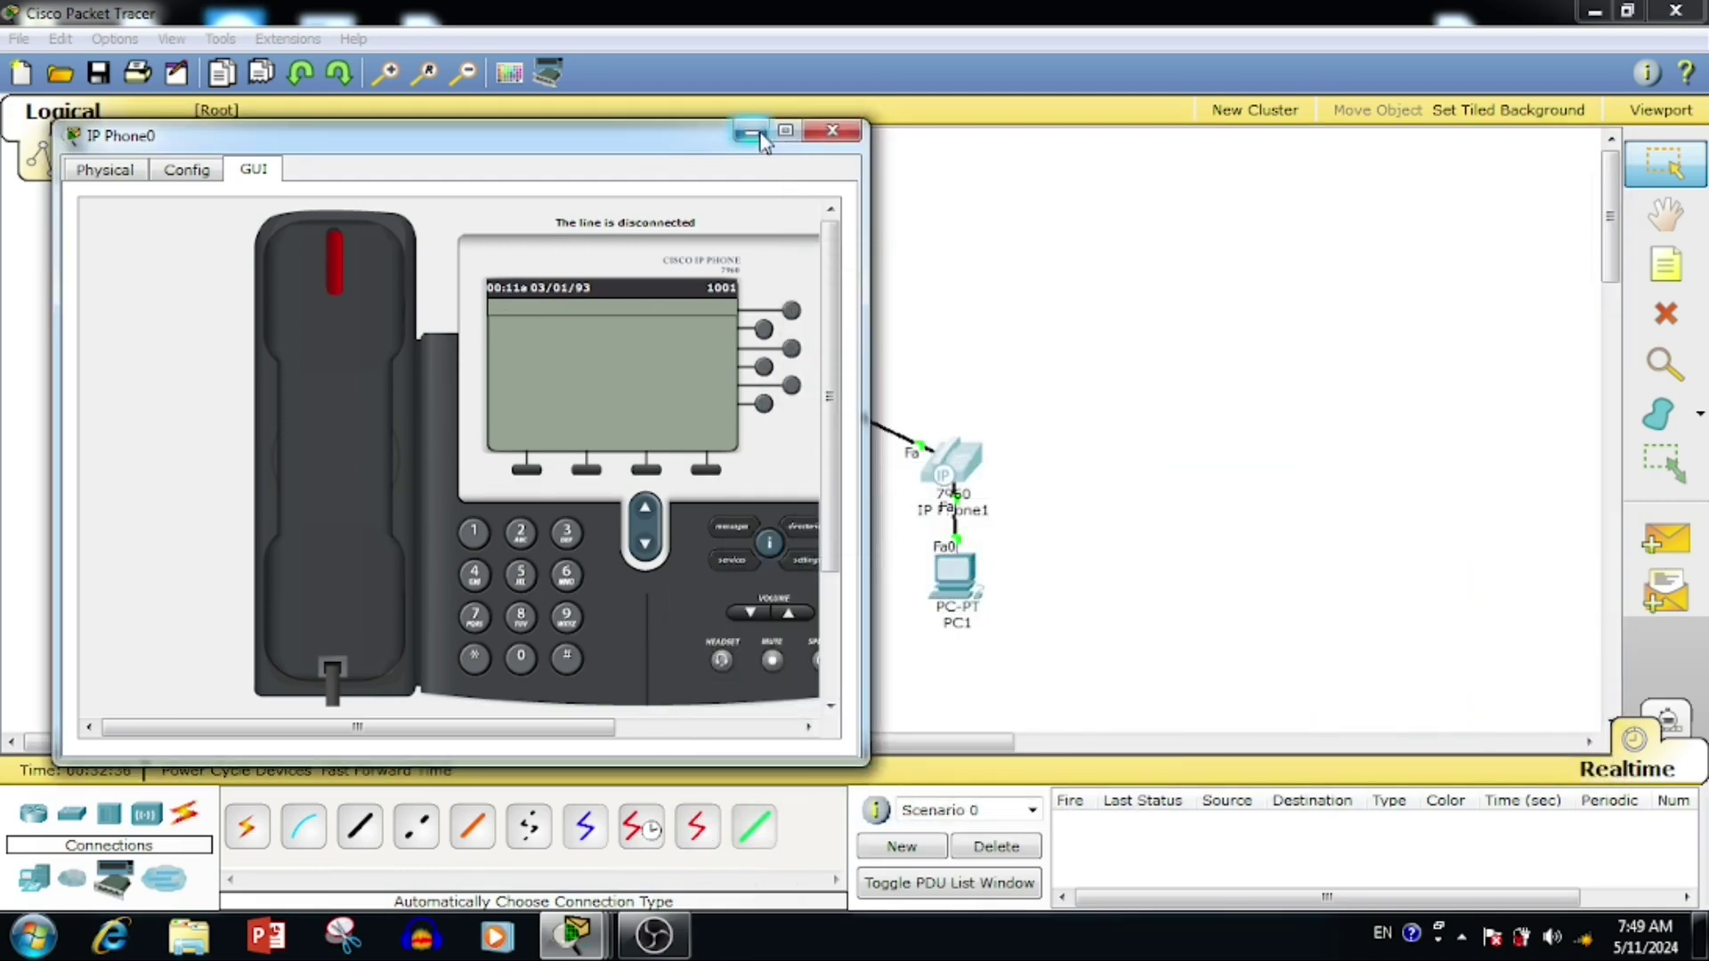
pyautogui.click(752, 132)
pyautogui.click(770, 218)
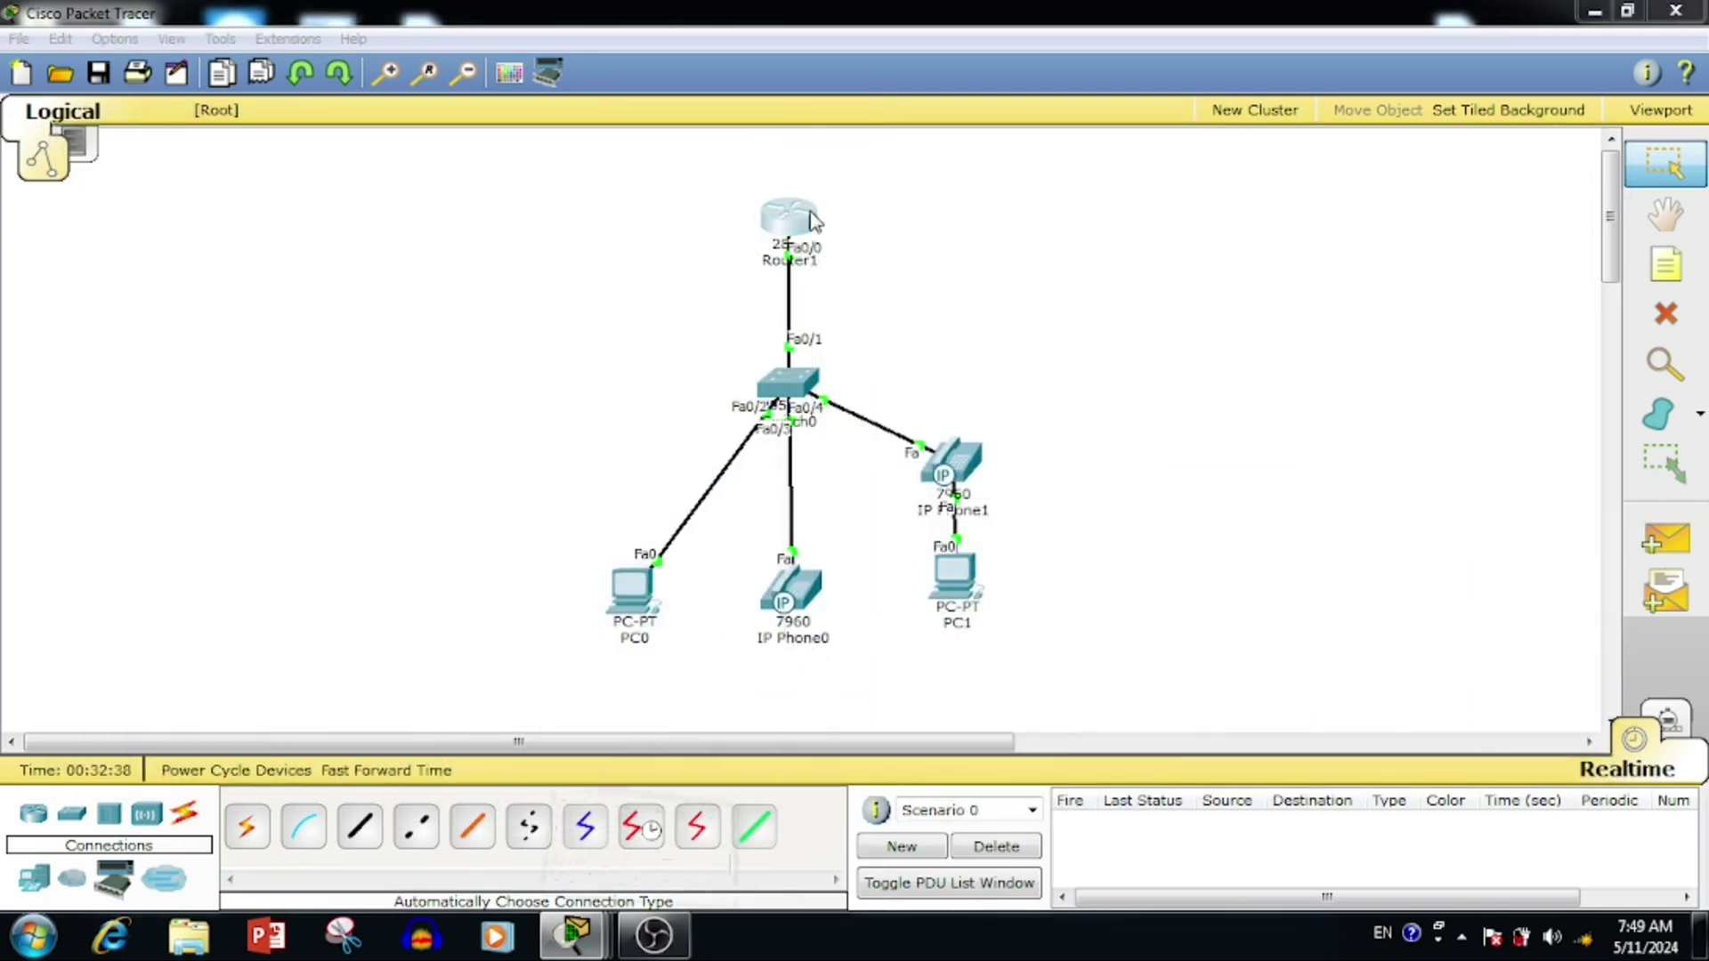
pyautogui.click(1181, 169)
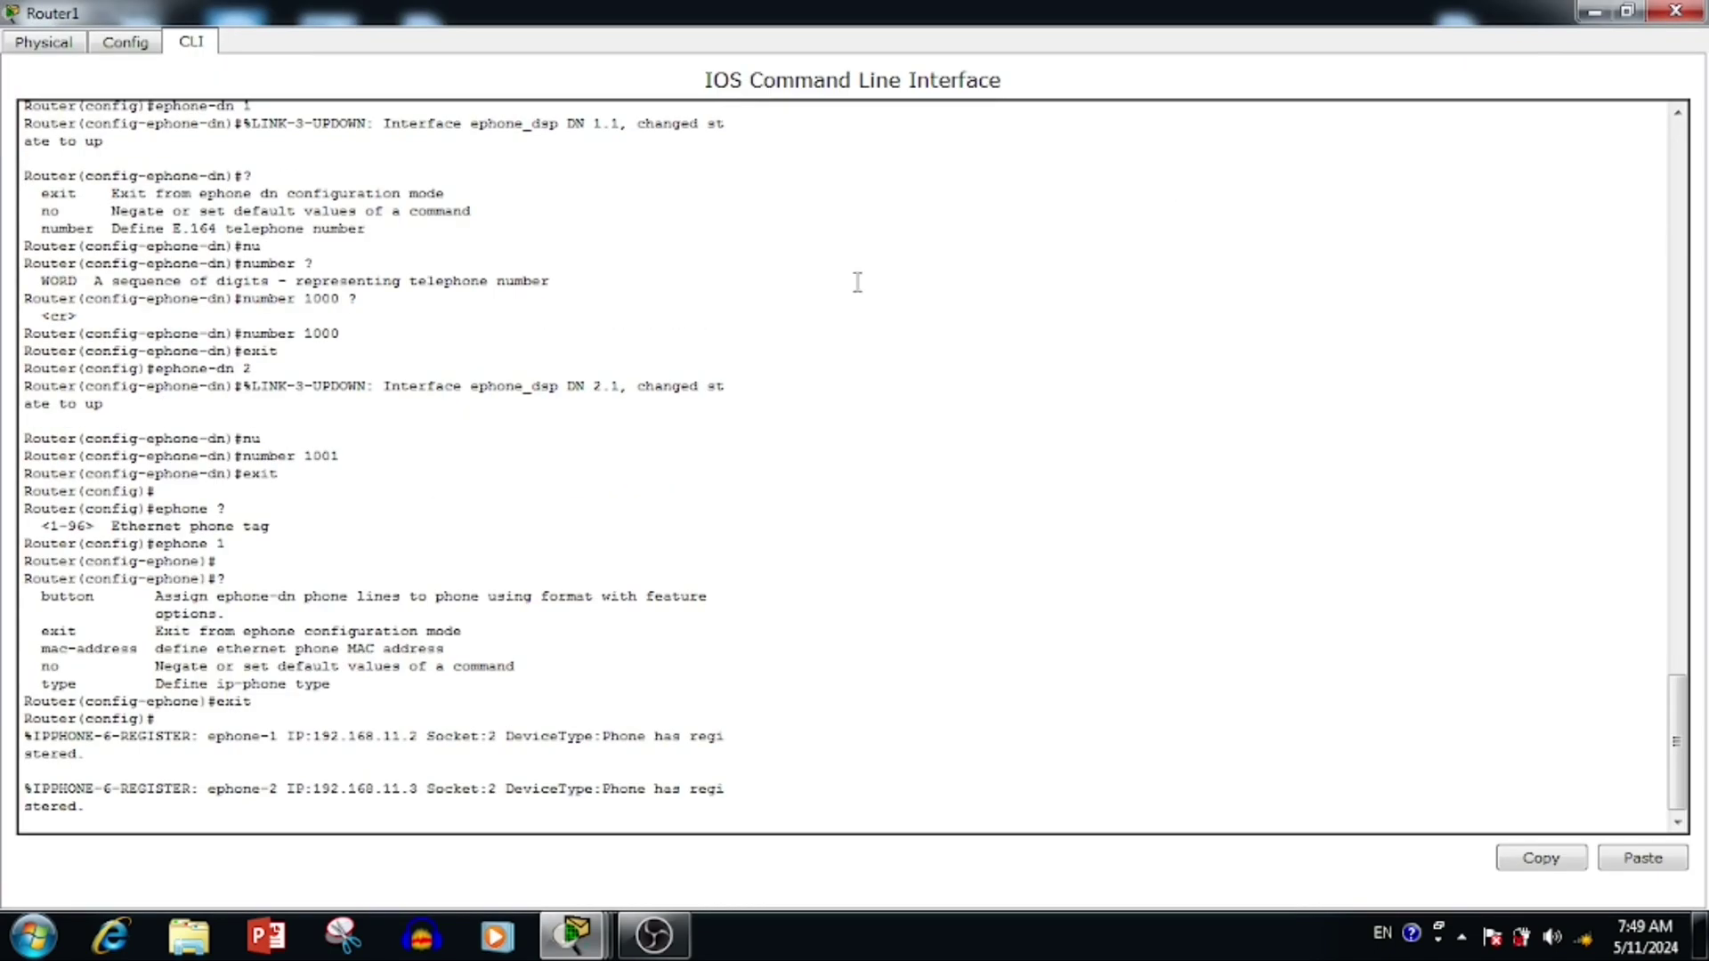
pyautogui.moveTo(798, 793); pyautogui.dragTo(19, 719)
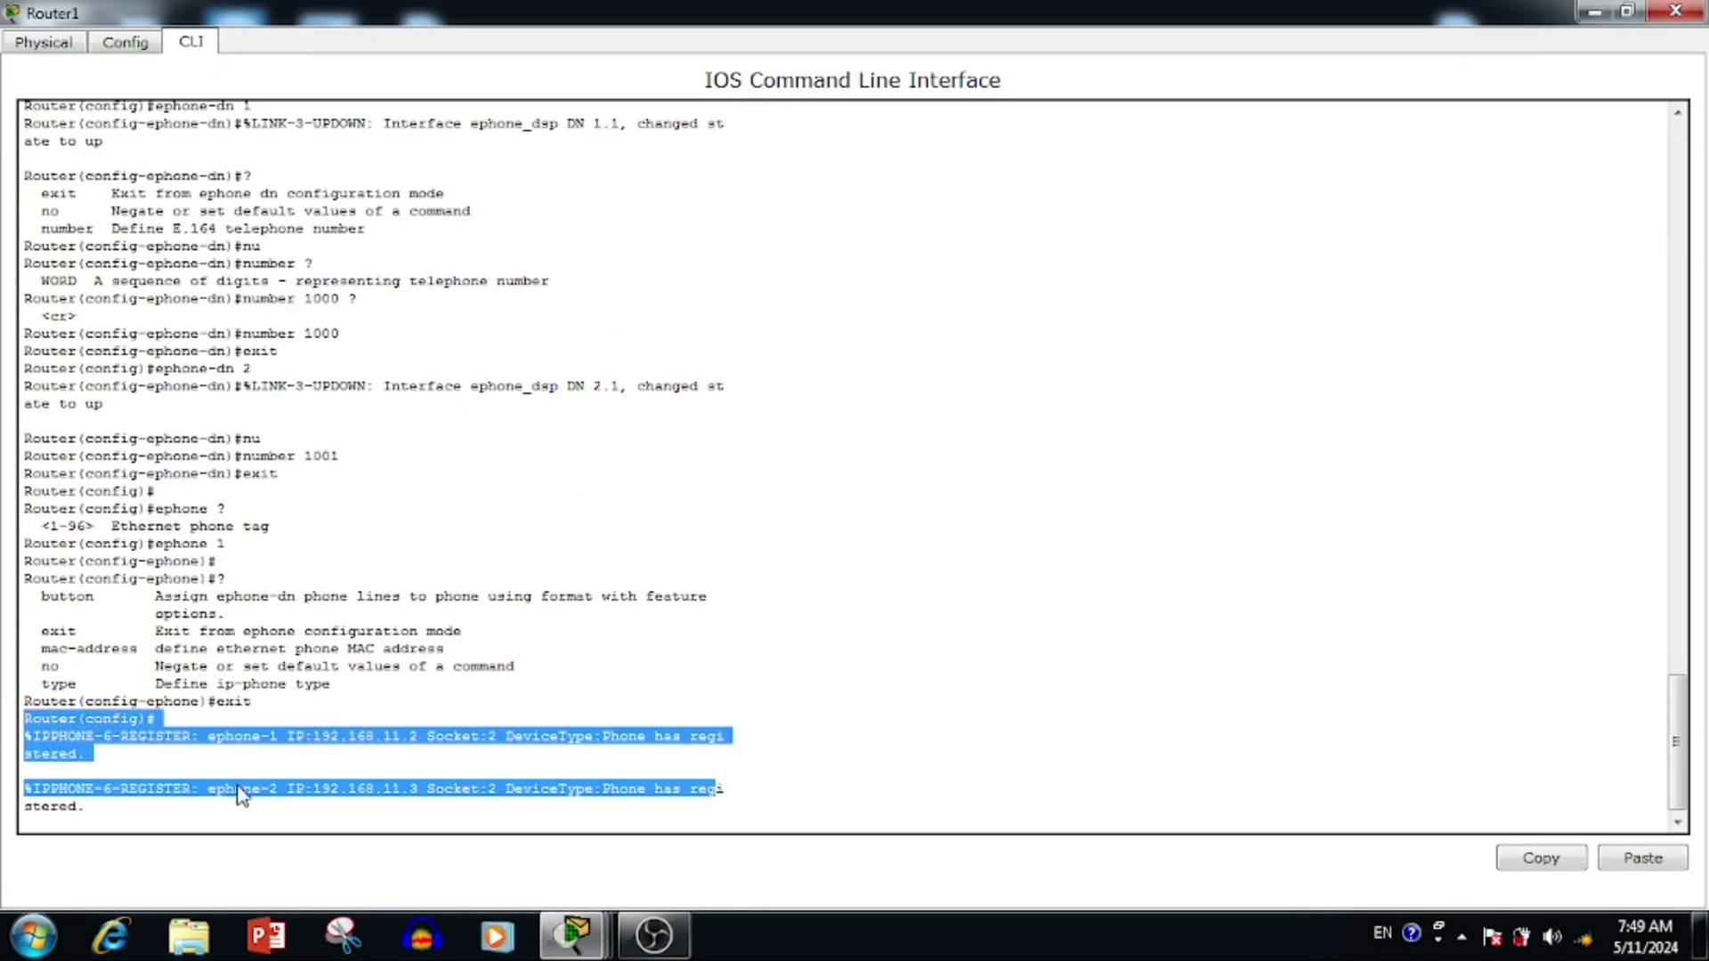
pyautogui.press('Return')
pyautogui.press('Return')
pyautogui.press('Return')
pyautogui.press('Return')
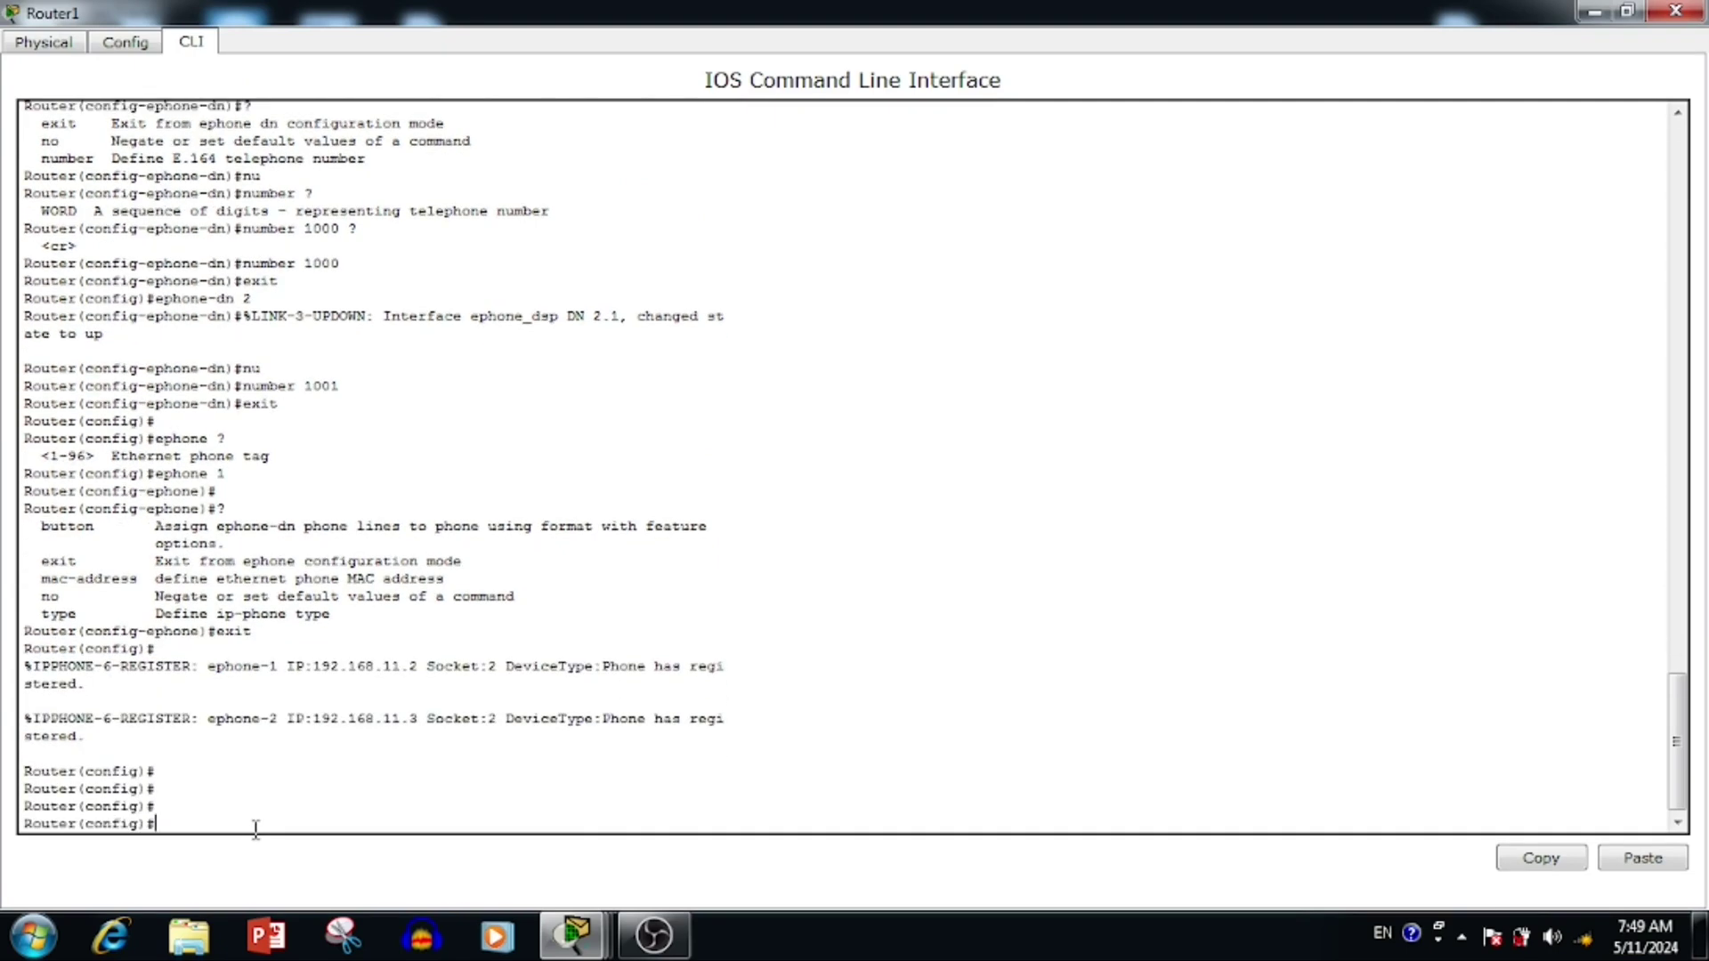
# Exit global configuration mode on Router1, save its configuration with write, and close its window.
pyautogui.write('?')
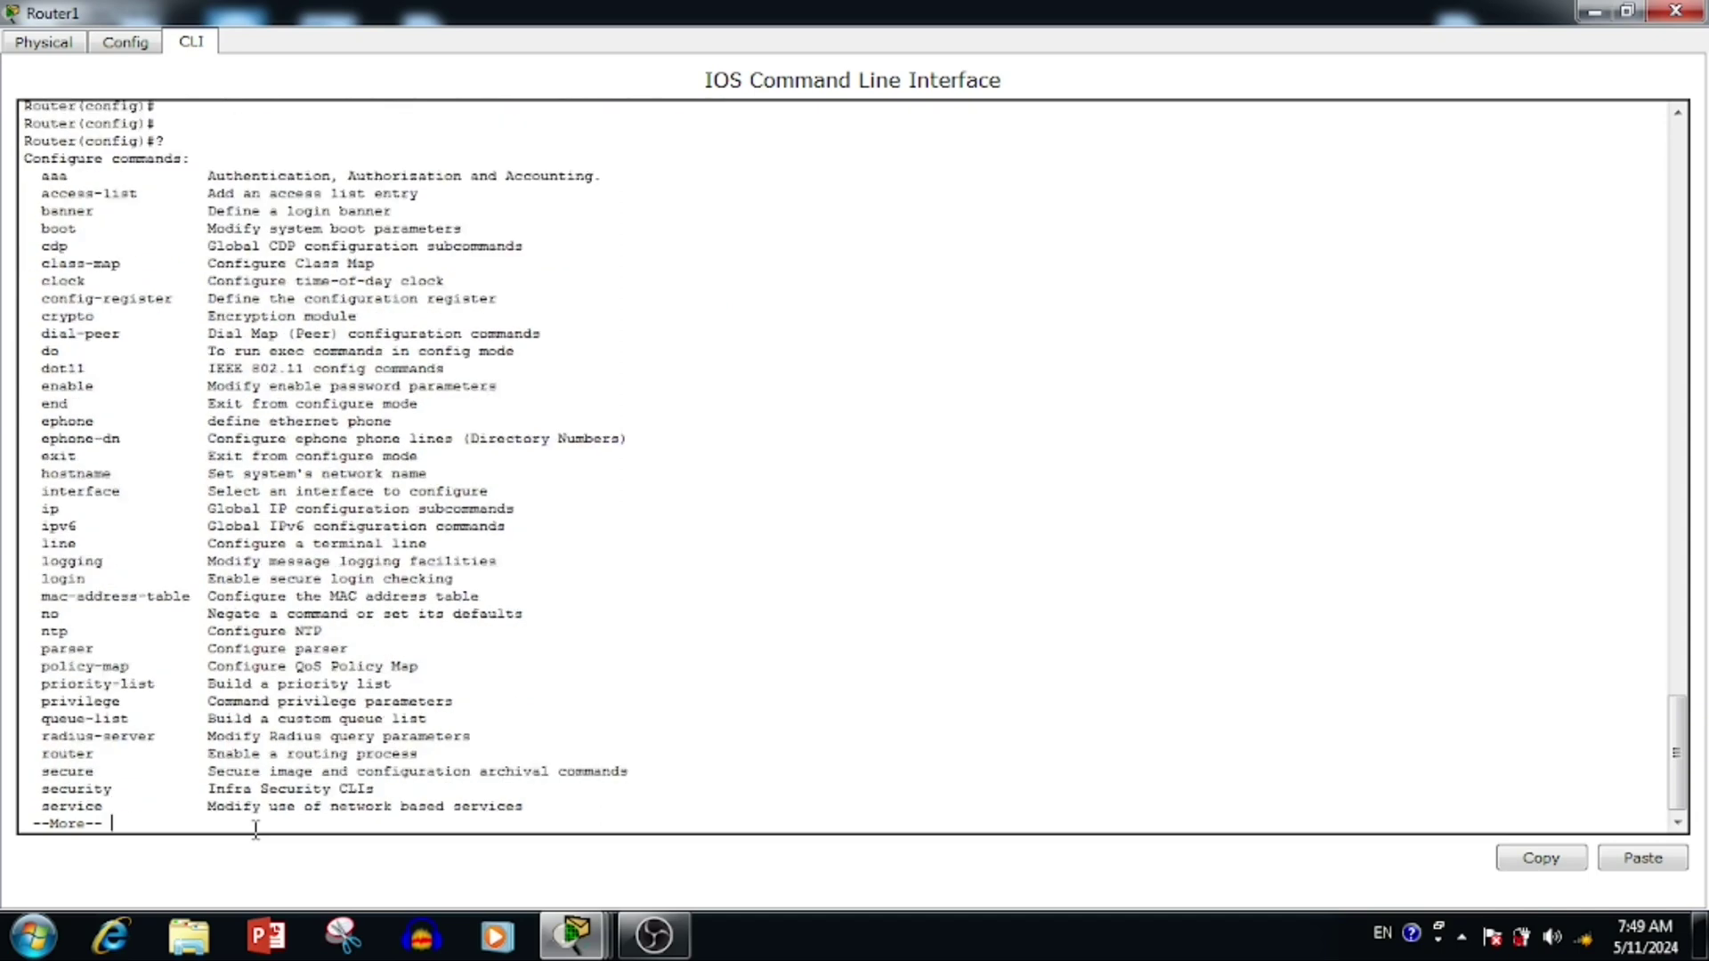
pyautogui.press('space')
pyautogui.write('exit')
pyautogui.press('Return')
pyautogui.press('Return')
pyautogui.press('Return')
pyautogui.press('Return')
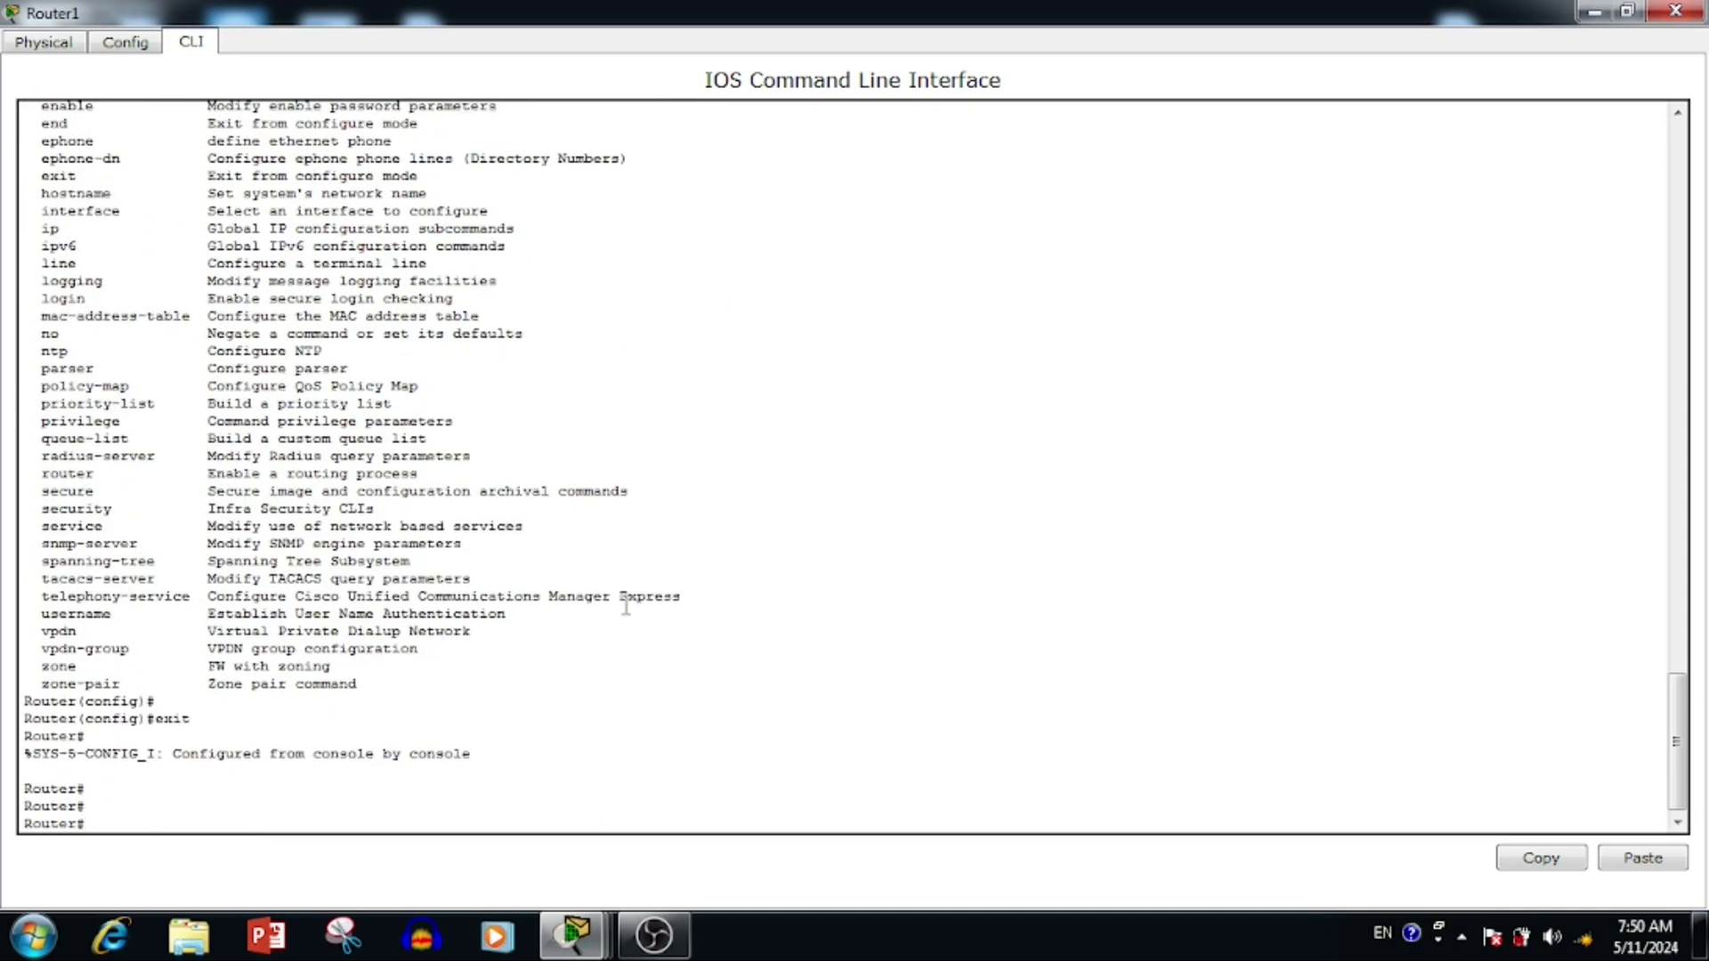
pyautogui.write('write')
pyautogui.press('Return')
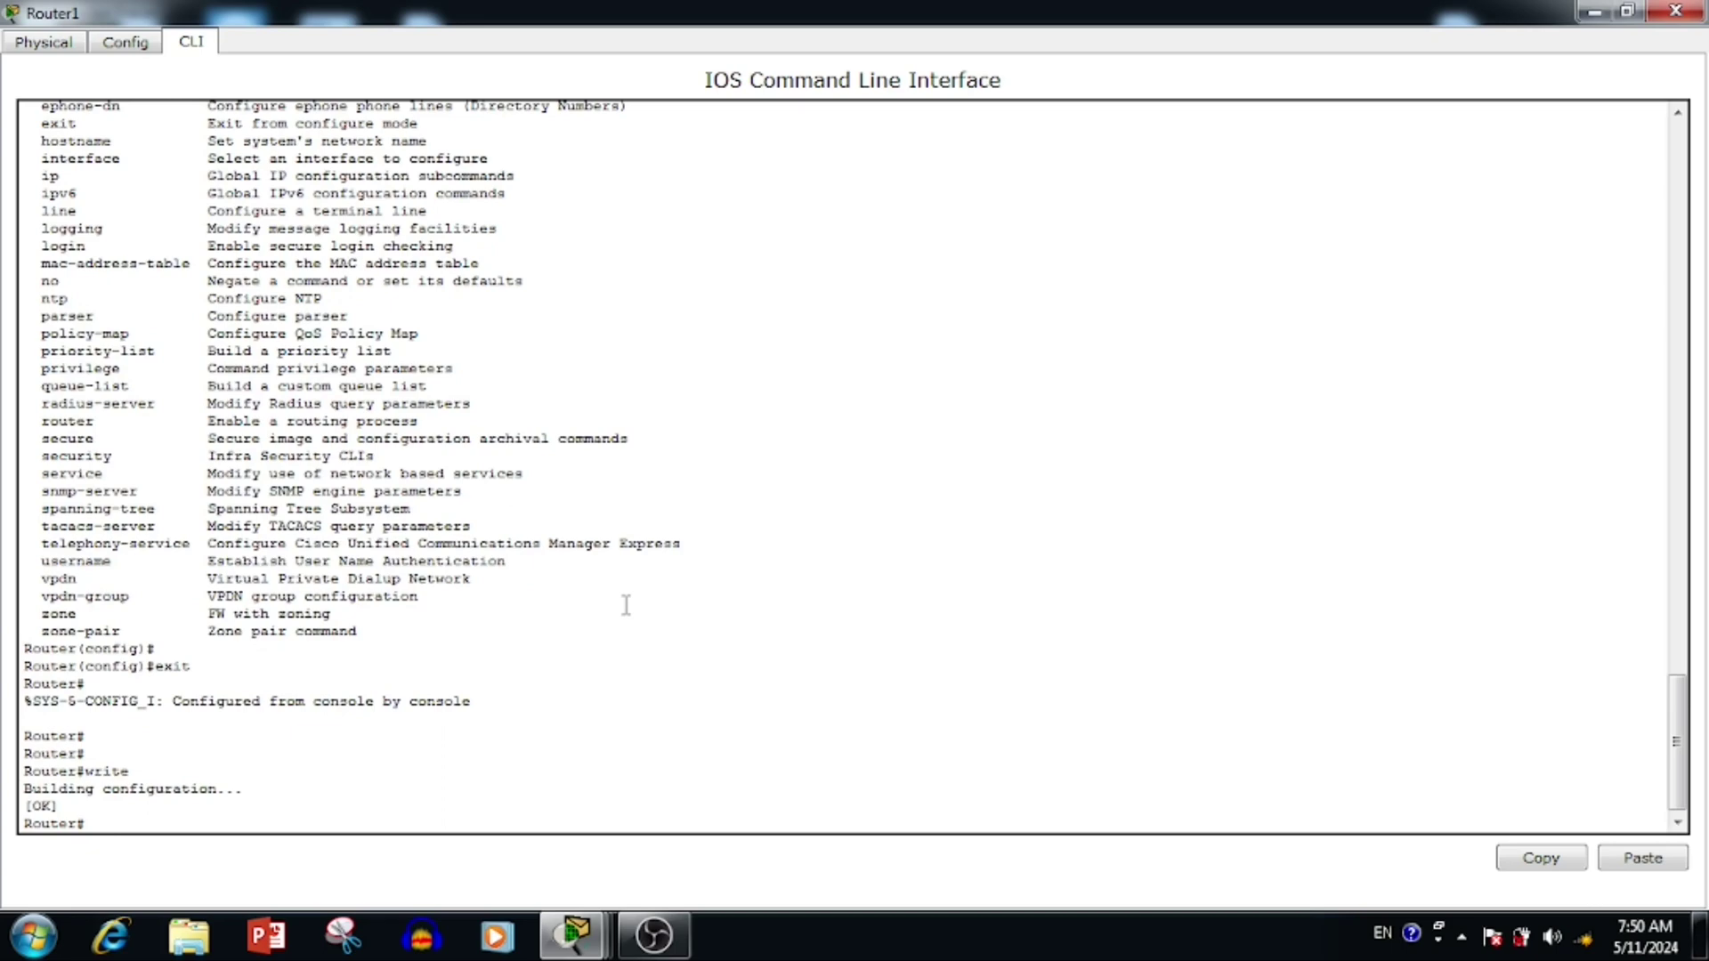
pyautogui.click(1675, 11)
# Enter privileged mode on Switch0, save its configuration with write, and close its window.
pyautogui.click(776, 390)
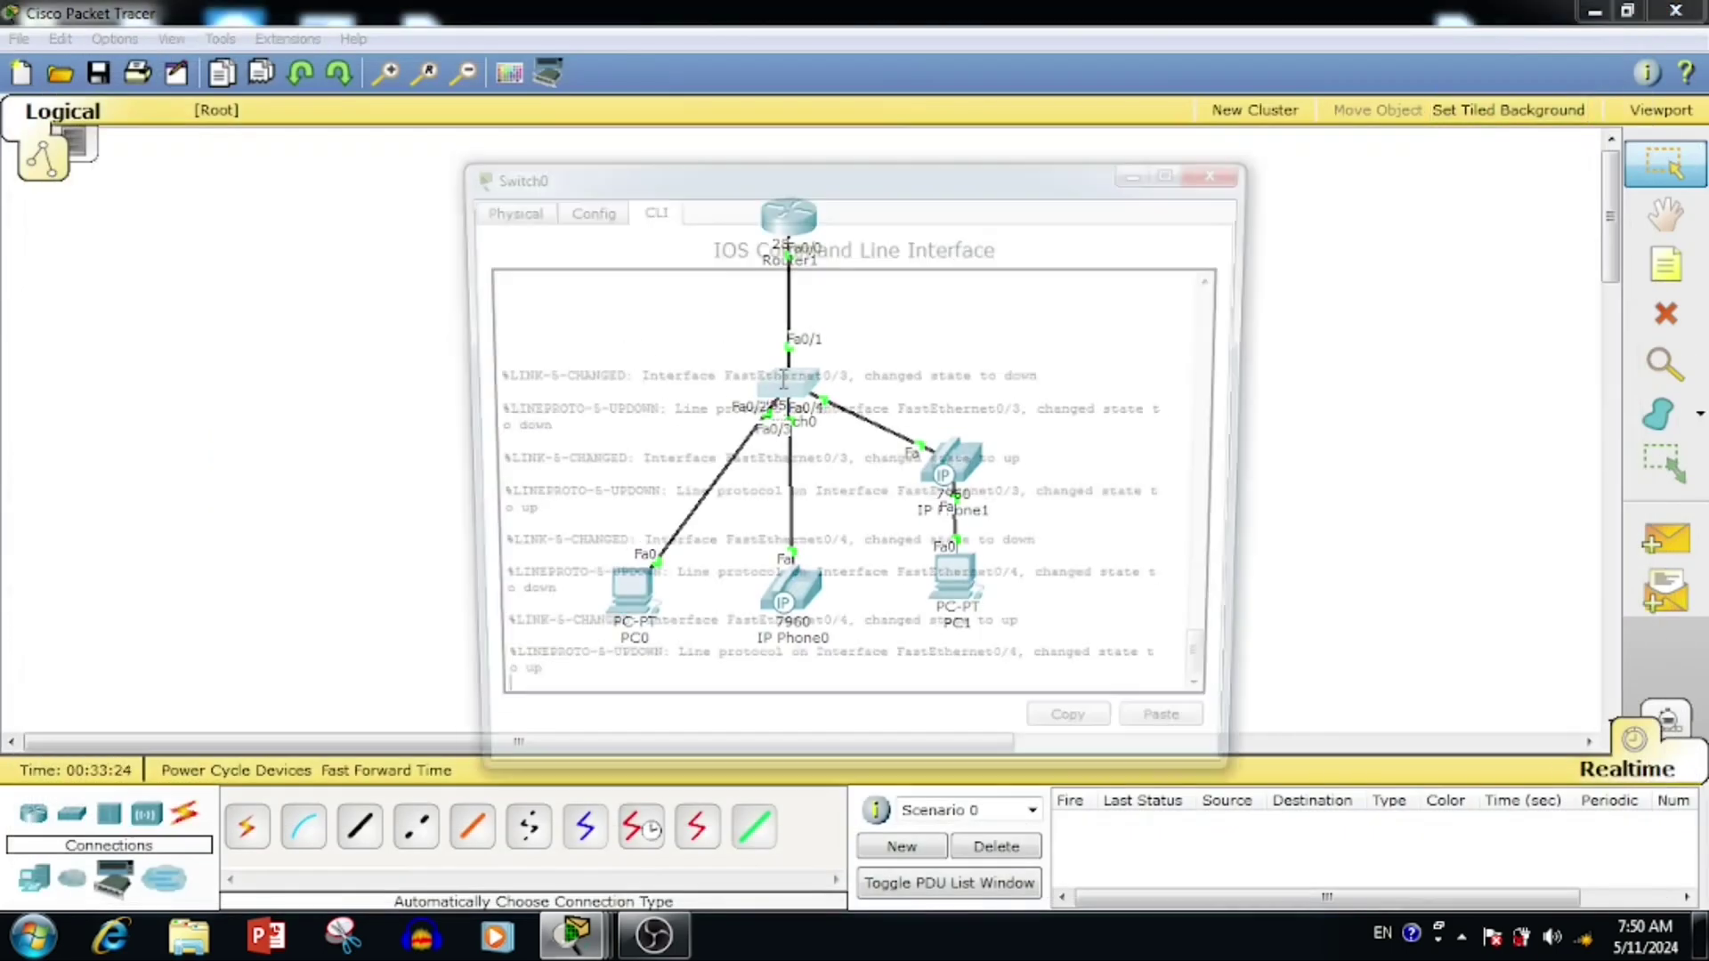
pyautogui.press('Return')
pyautogui.press('Return')
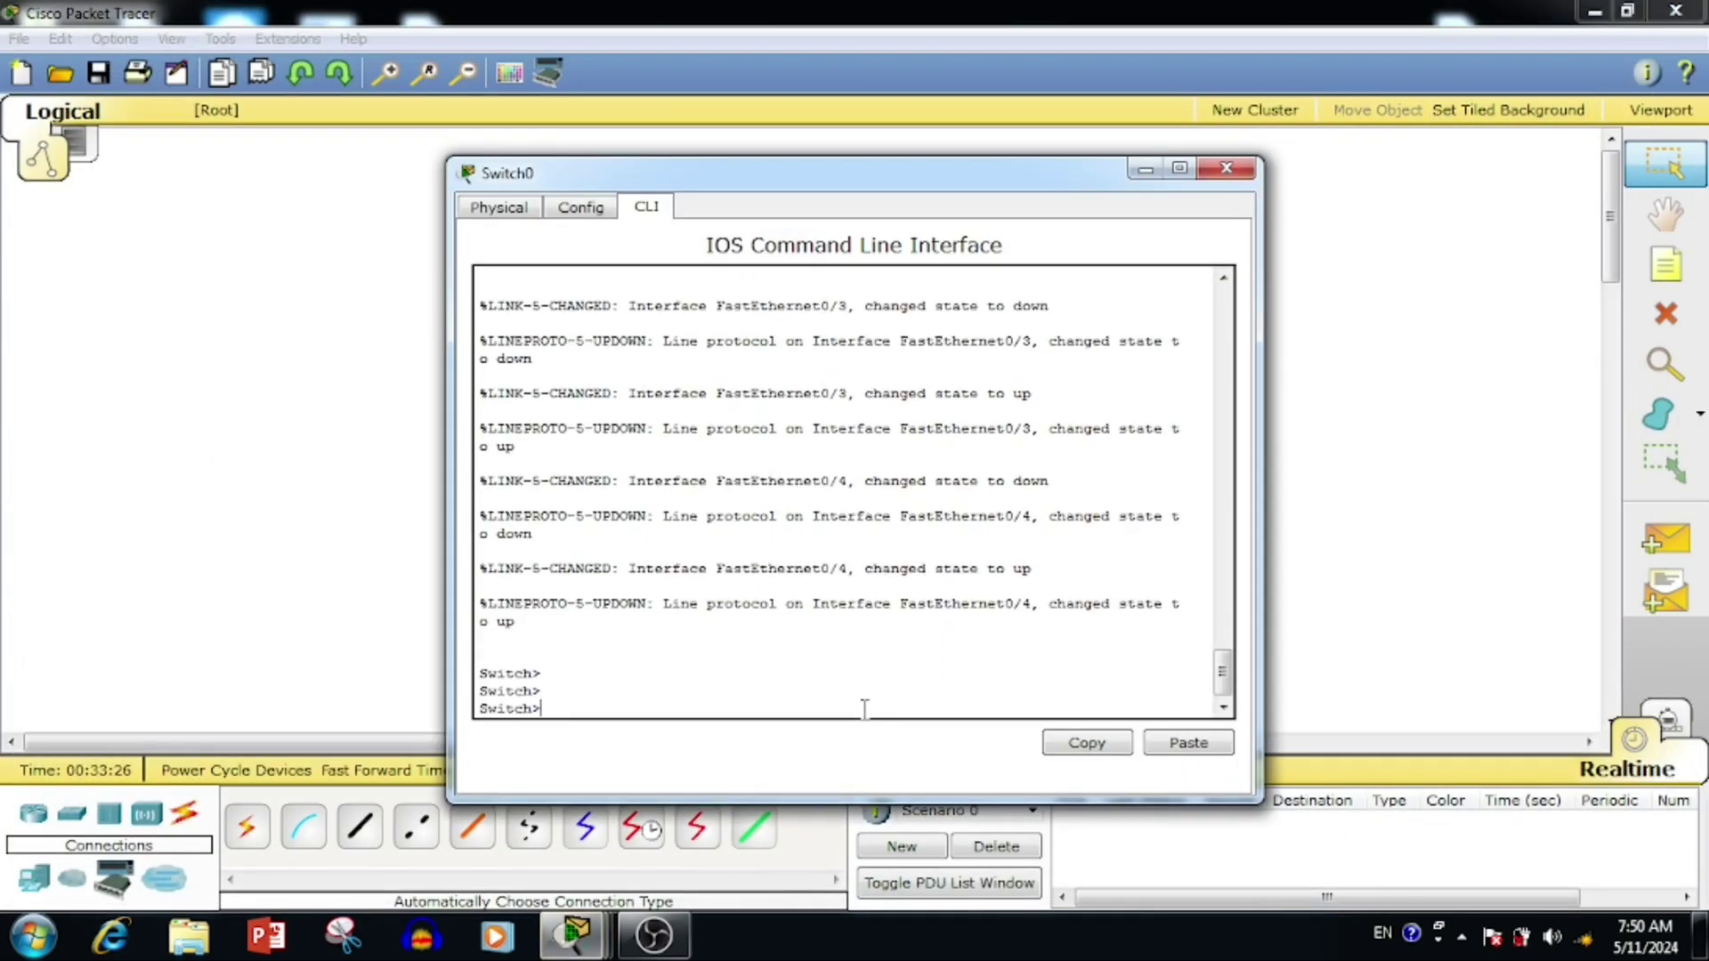
pyautogui.write('en')
pyautogui.press('Return')
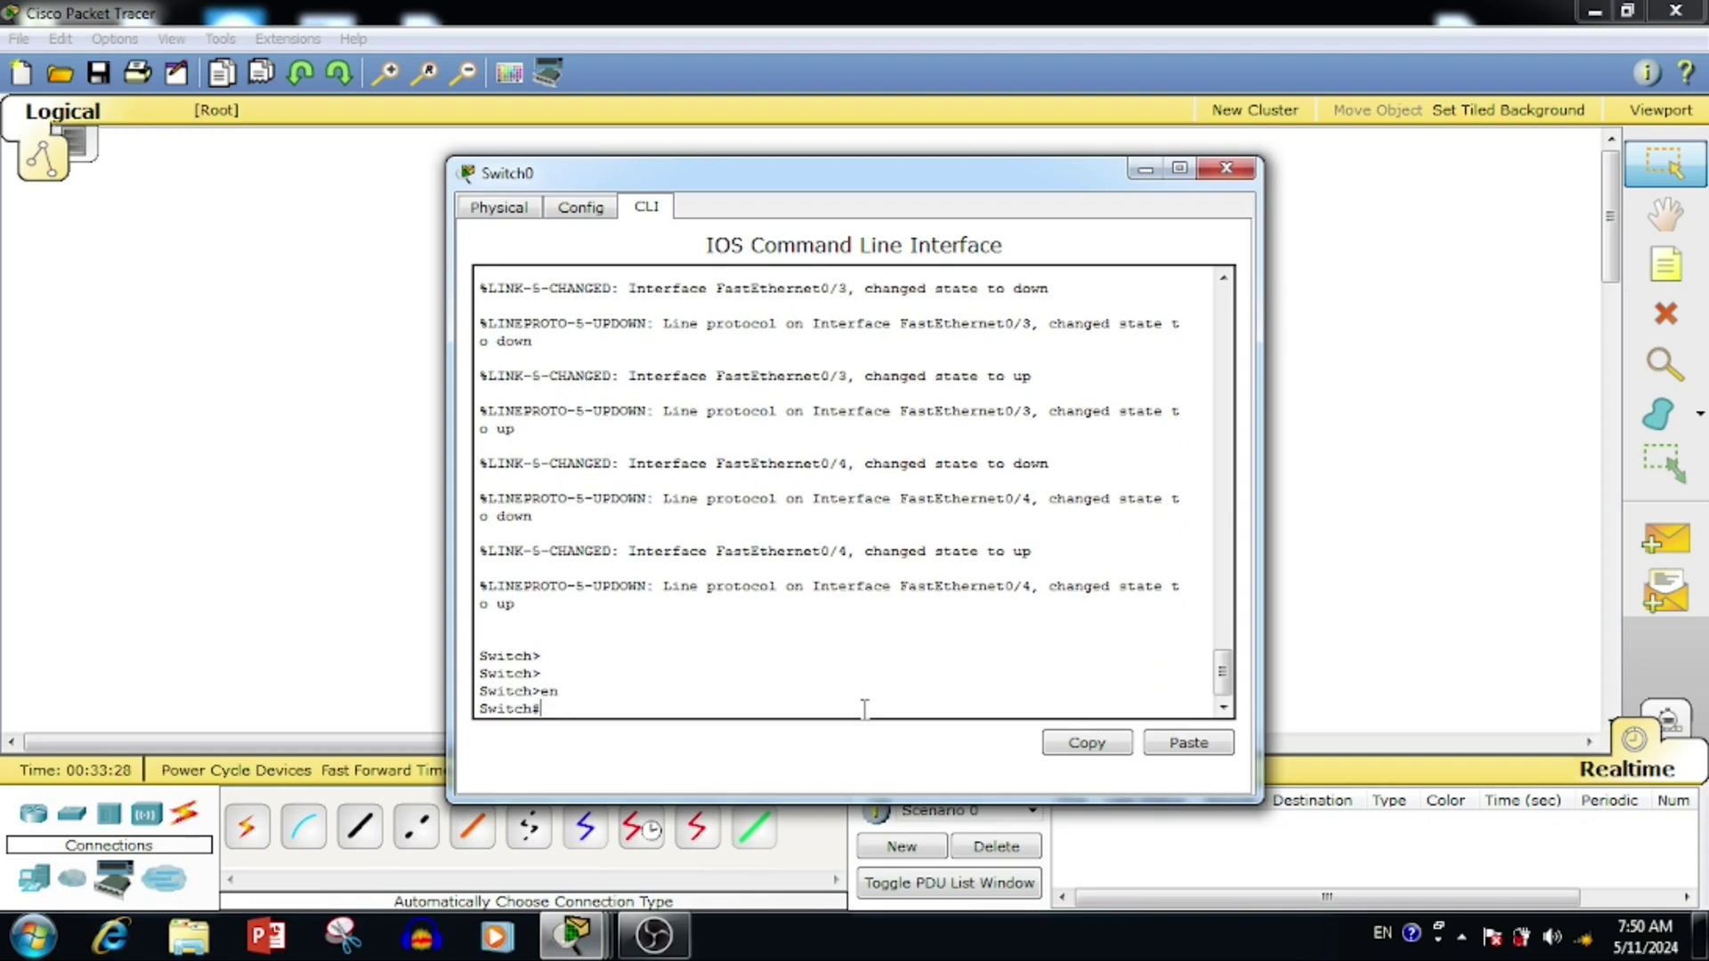
pyautogui.write('write')
pyautogui.press('Return')
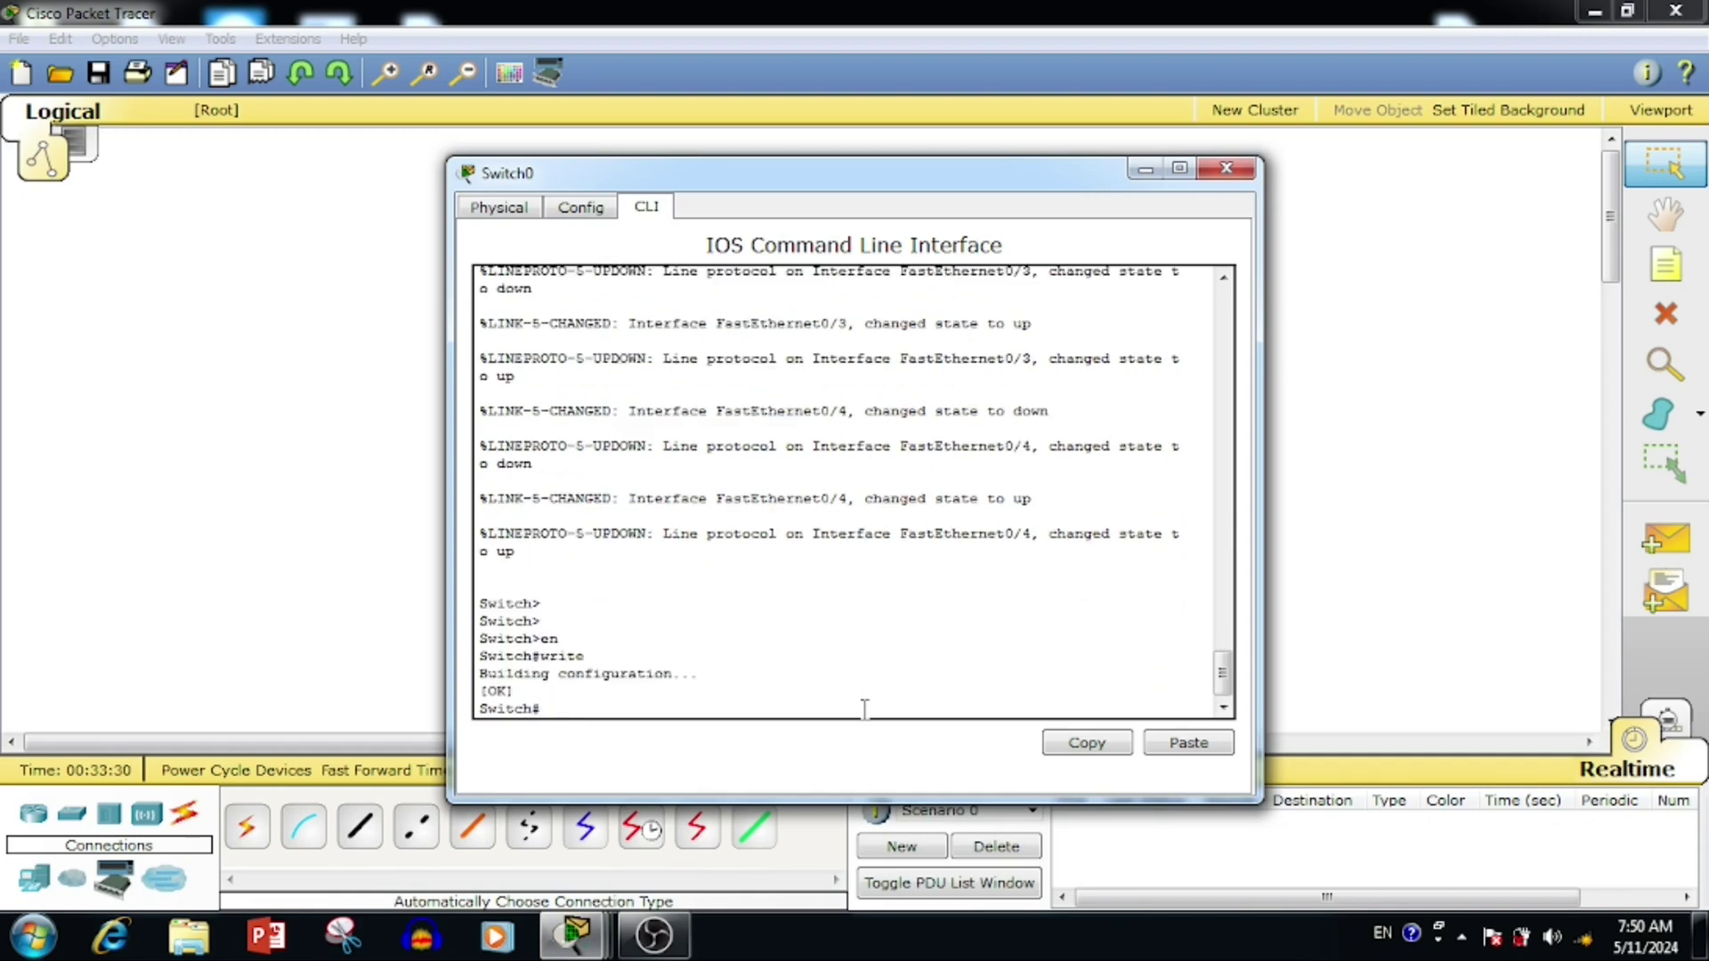
pyautogui.press('Return')
pyautogui.press('Return')
pyautogui.press('Return')
pyautogui.press('Return')
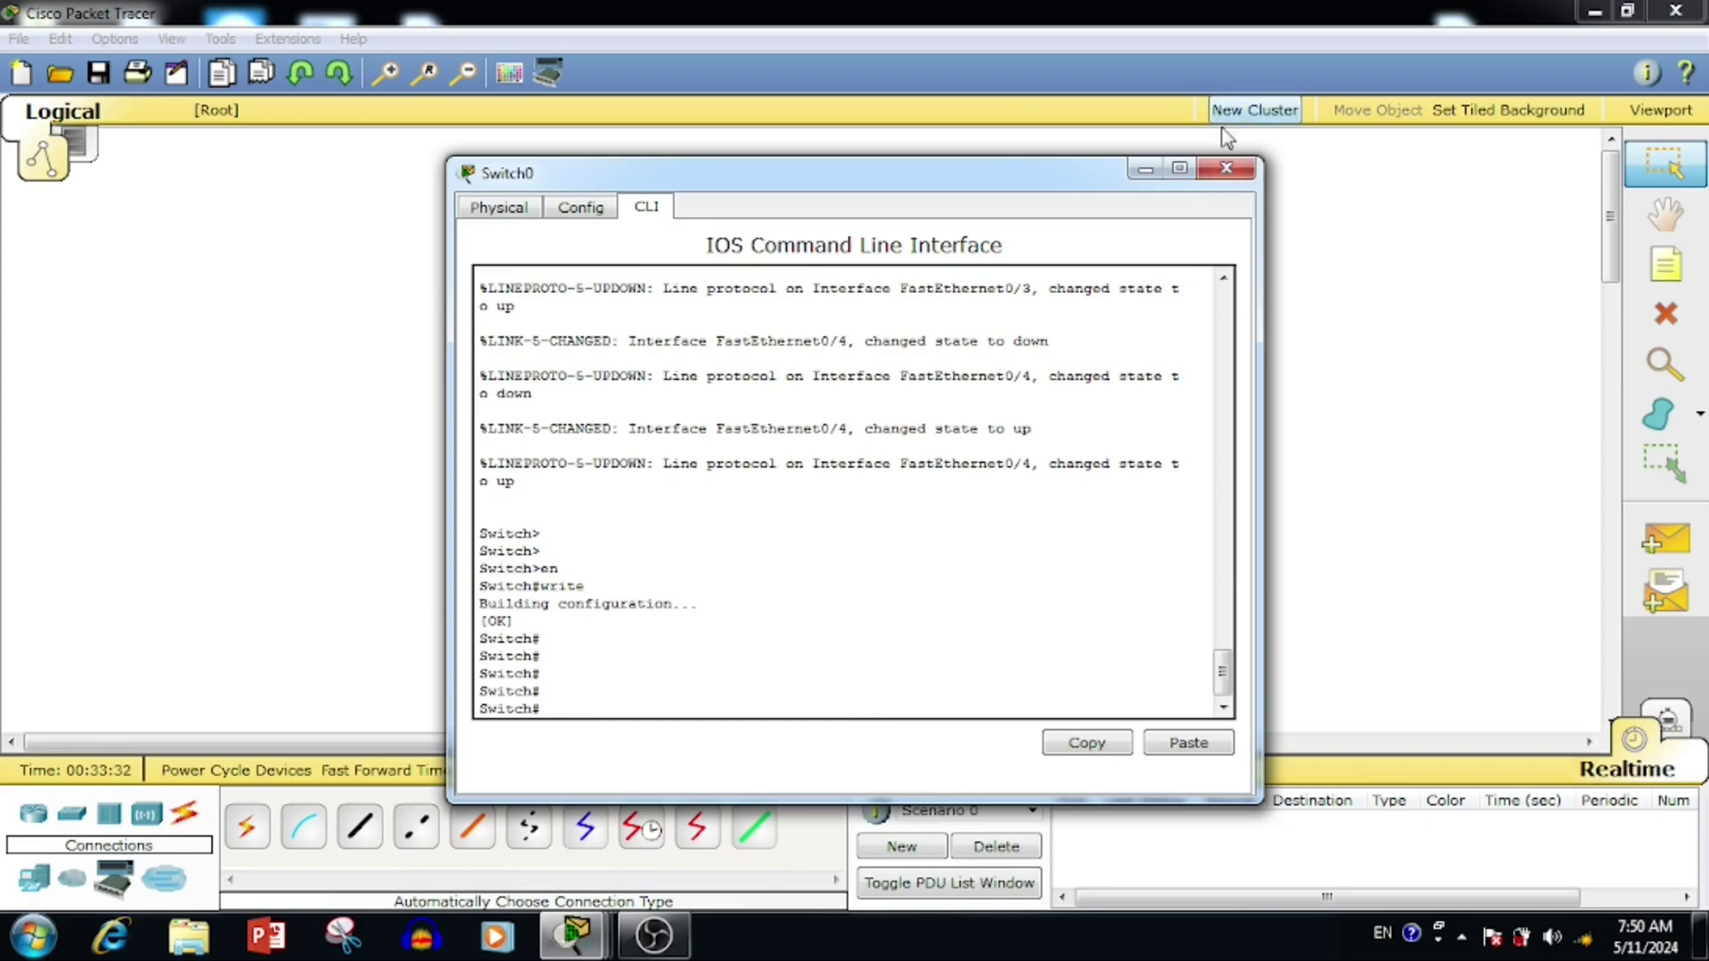
pyautogui.click(1226, 169)
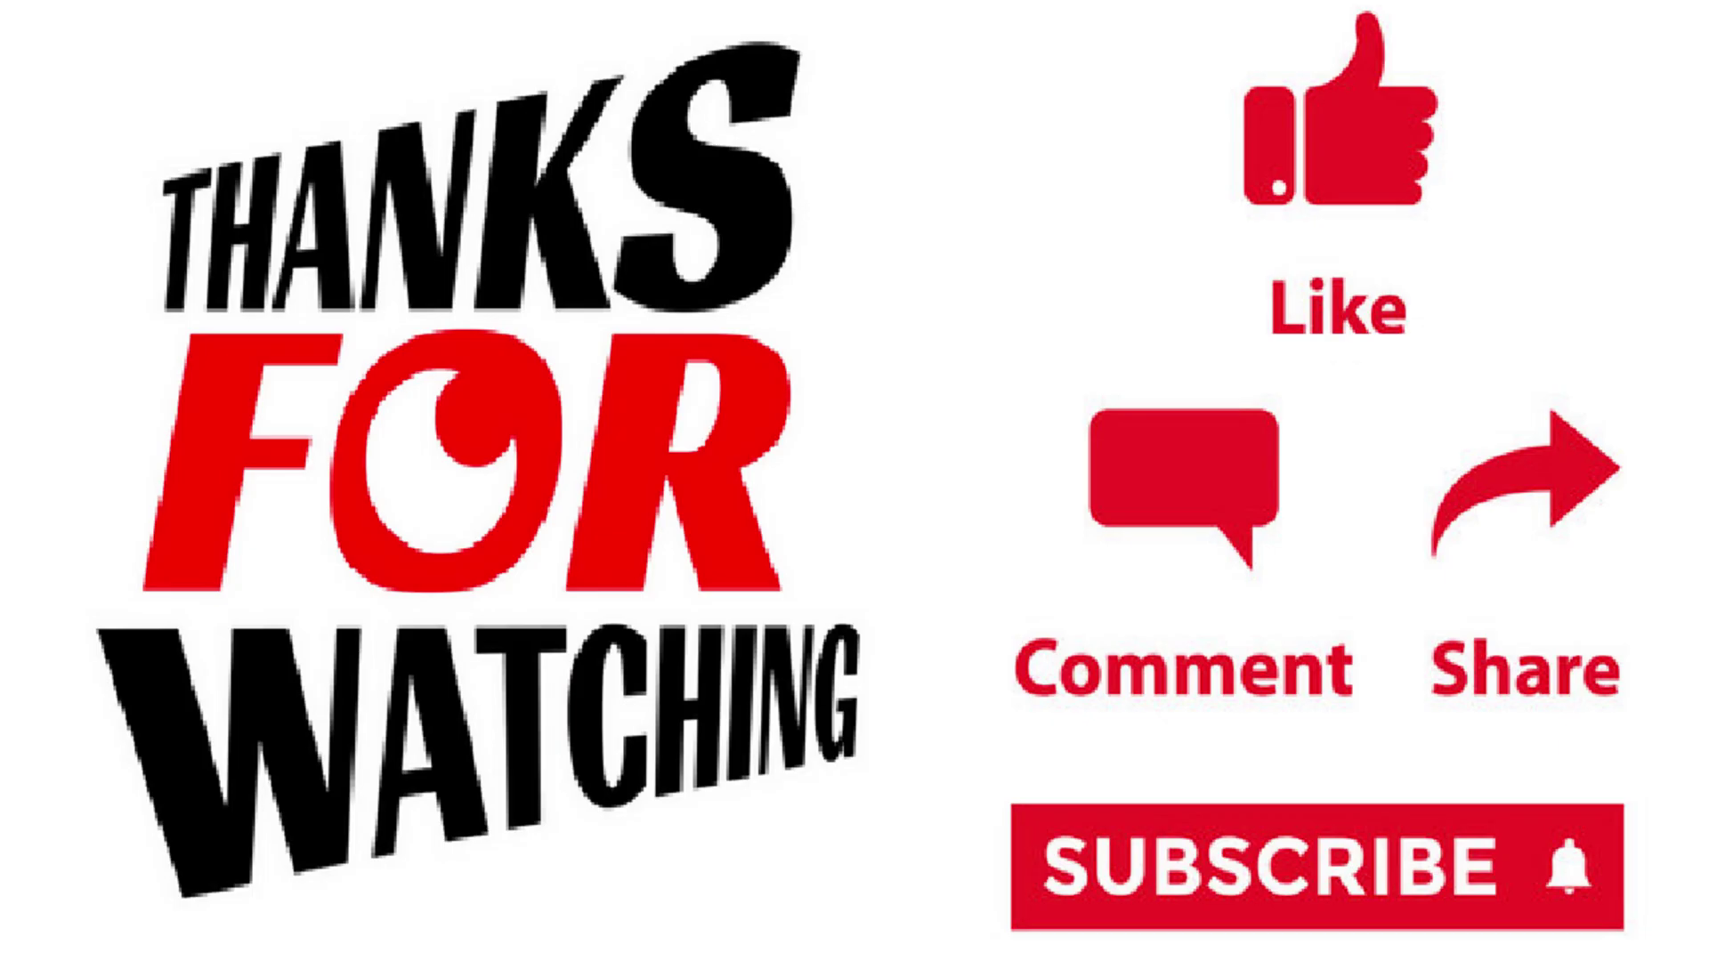